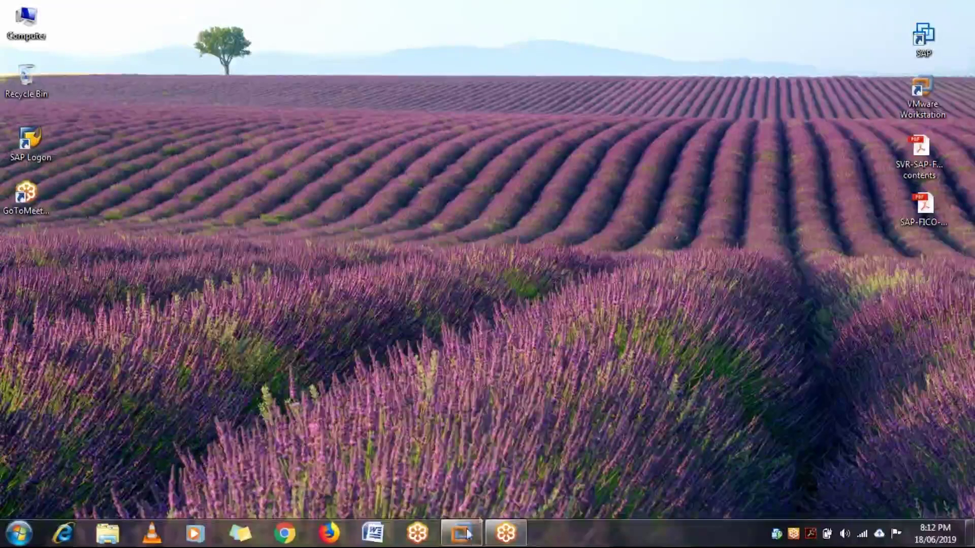
Switch to the Word document in the ECC 6.0 VM and add a numbered list of MMI1 and MMI2 under Topic 7.
mouse_move(465, 541)
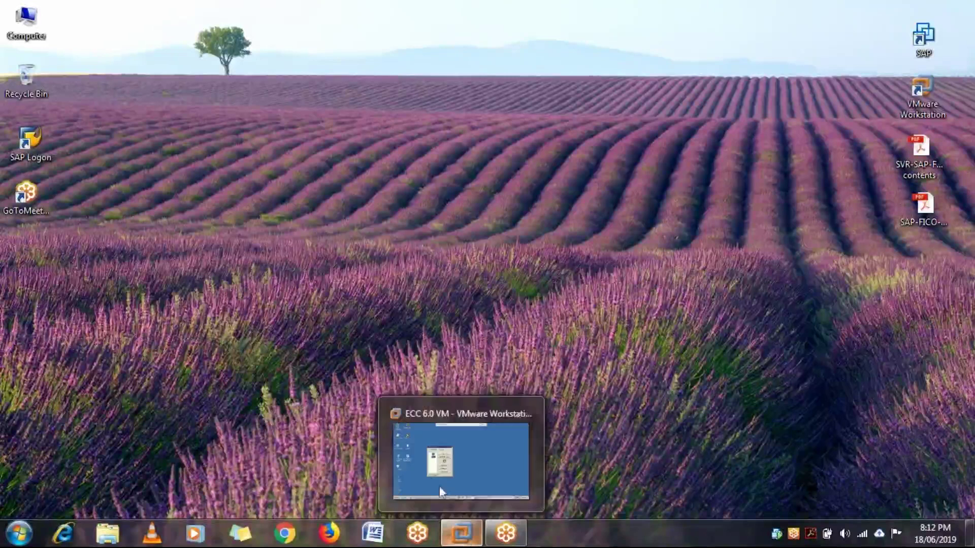
click(489, 441)
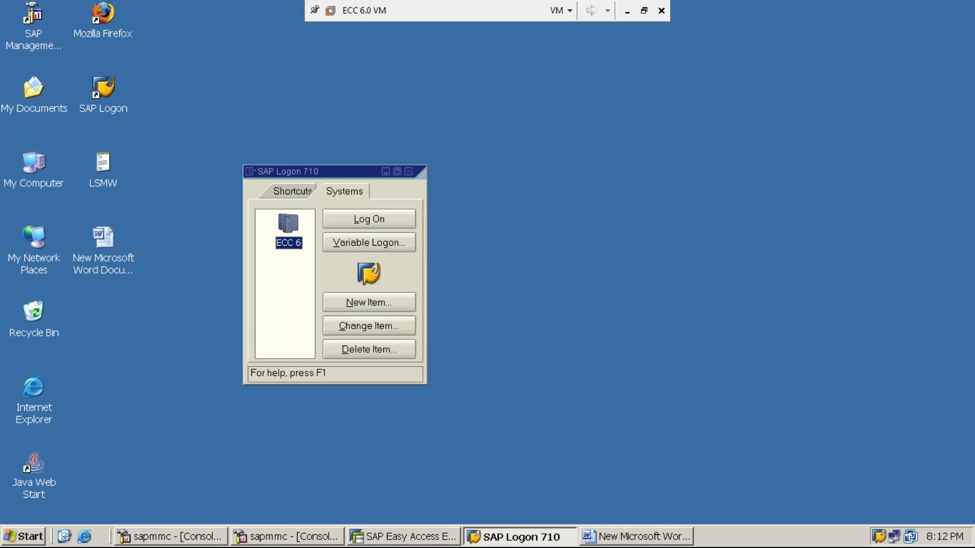
click(632, 538)
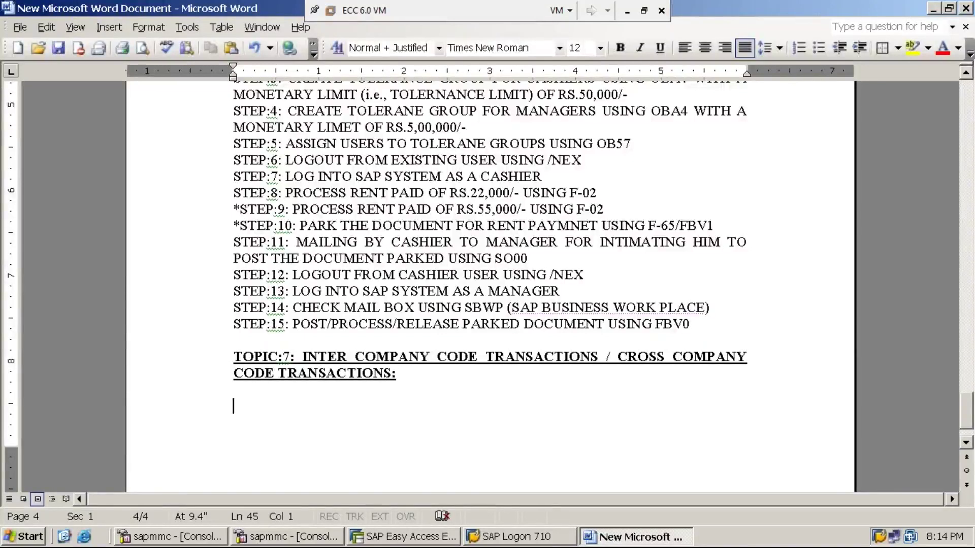
text(1. MMI1)
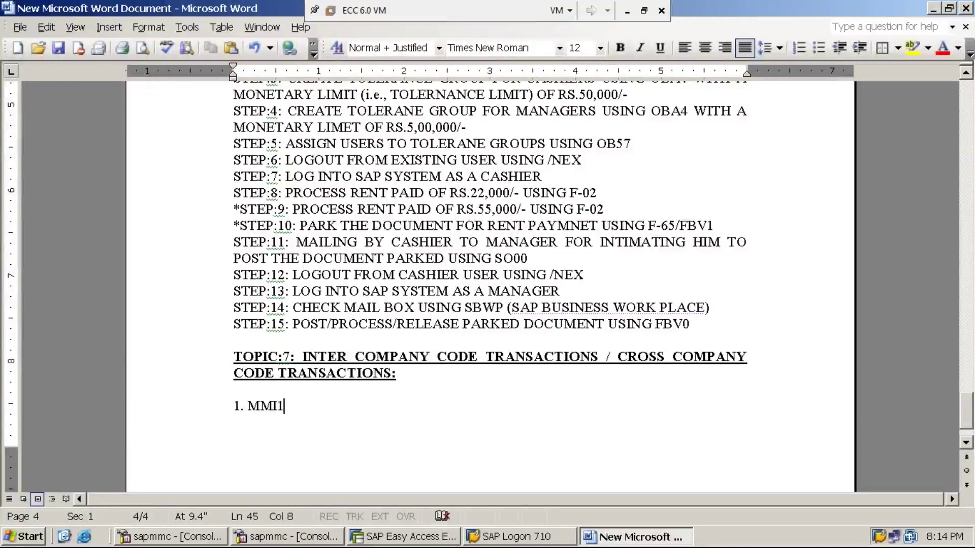
key(Return)
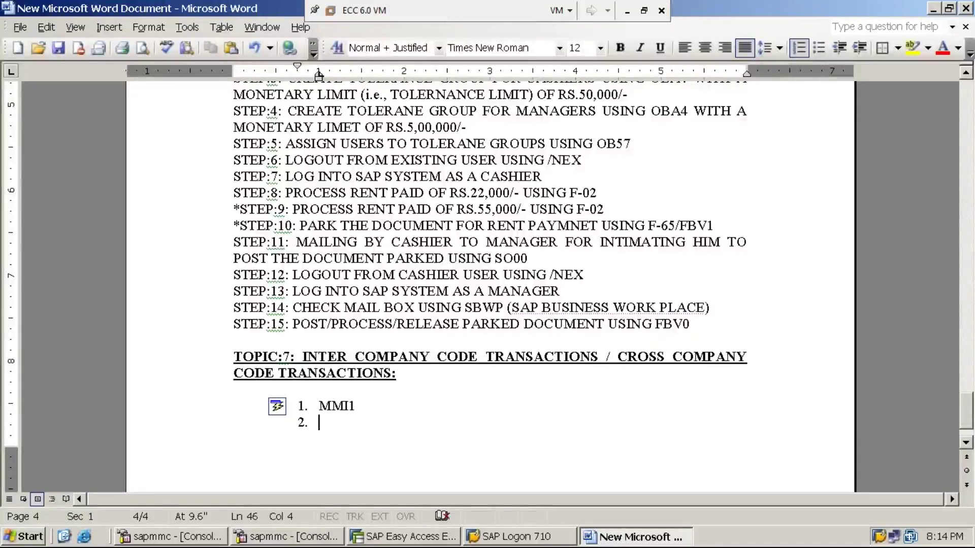
text(MMI2)
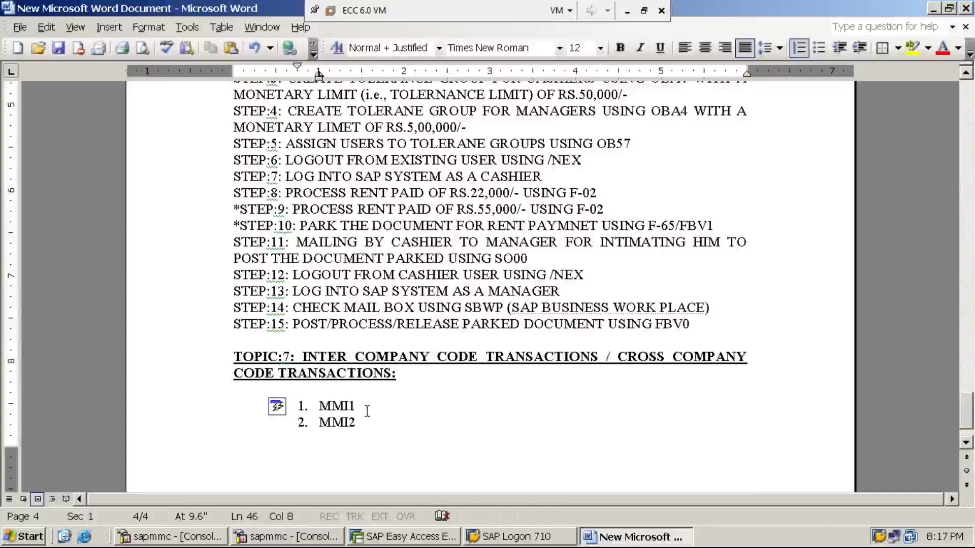
key(shift+Home)
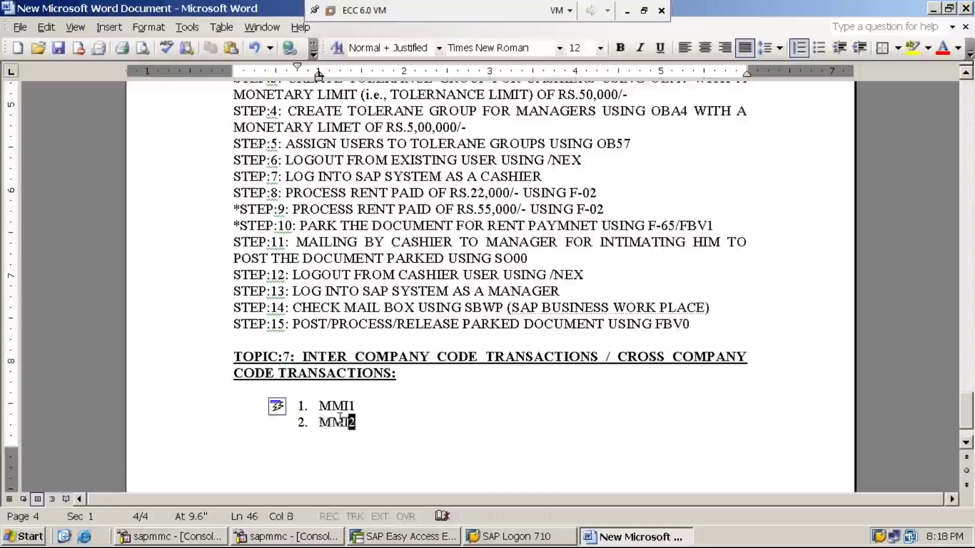
click(398, 426)
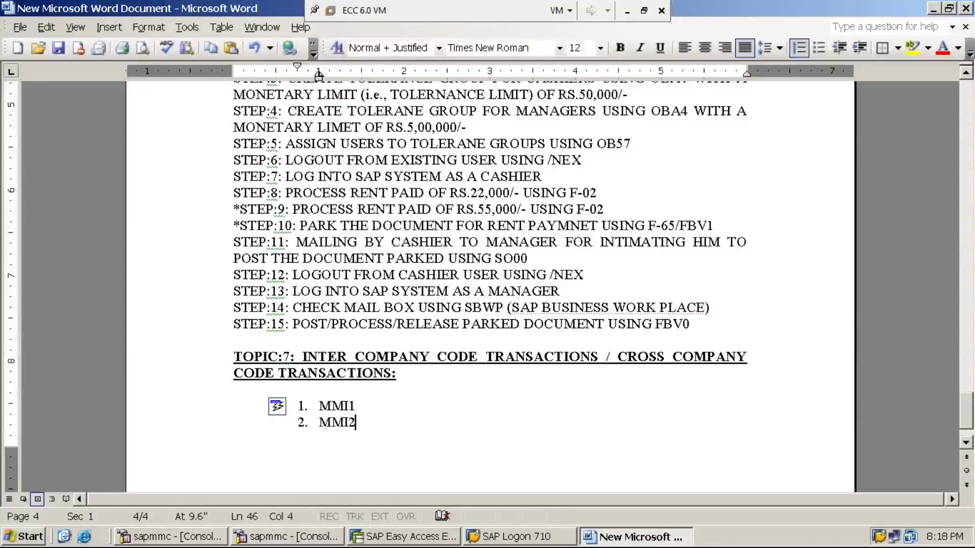
drag(358, 406, 318, 406)
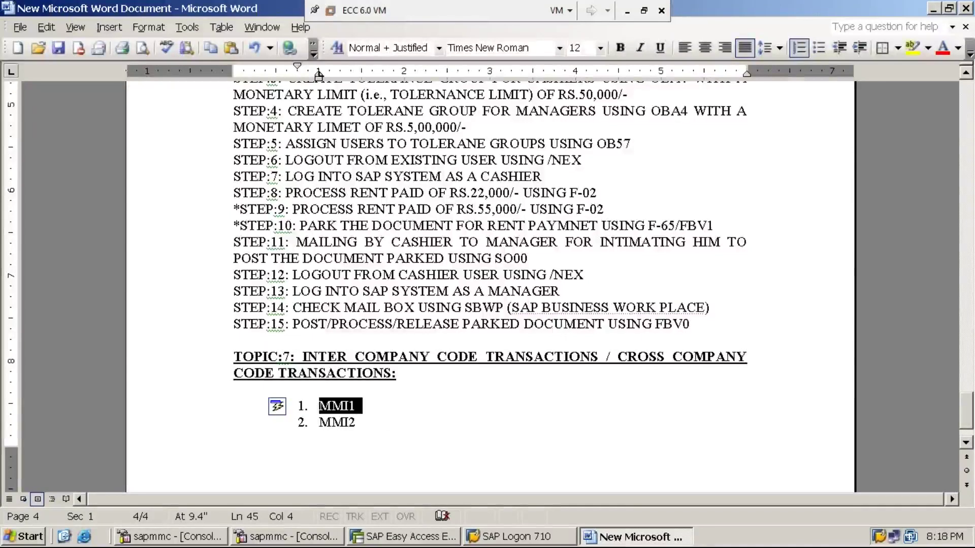
click(428, 421)
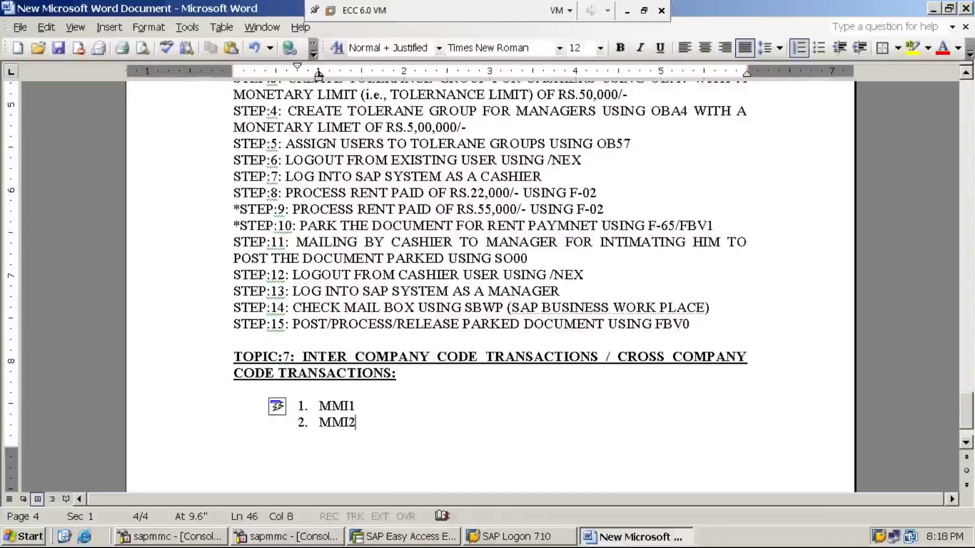
click(627, 14)
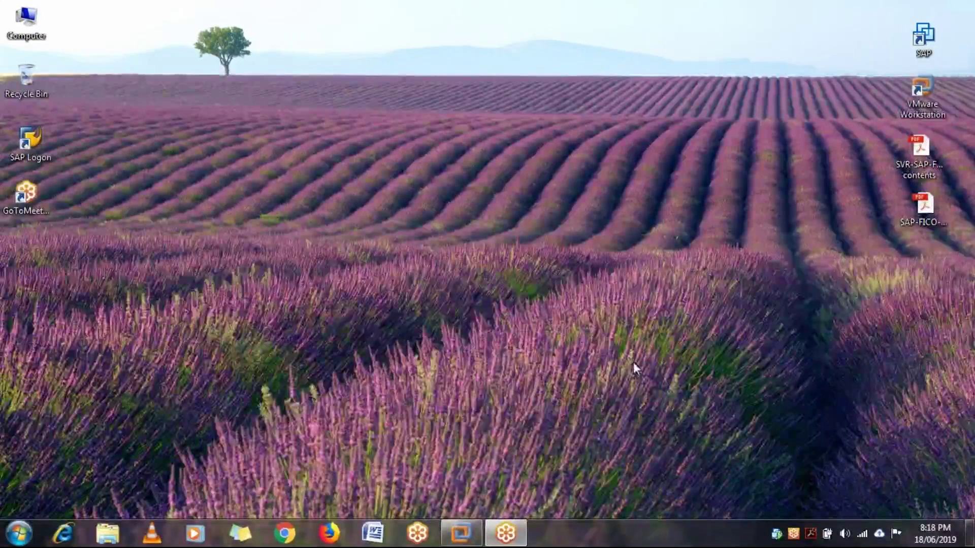
mouse_move(461, 533)
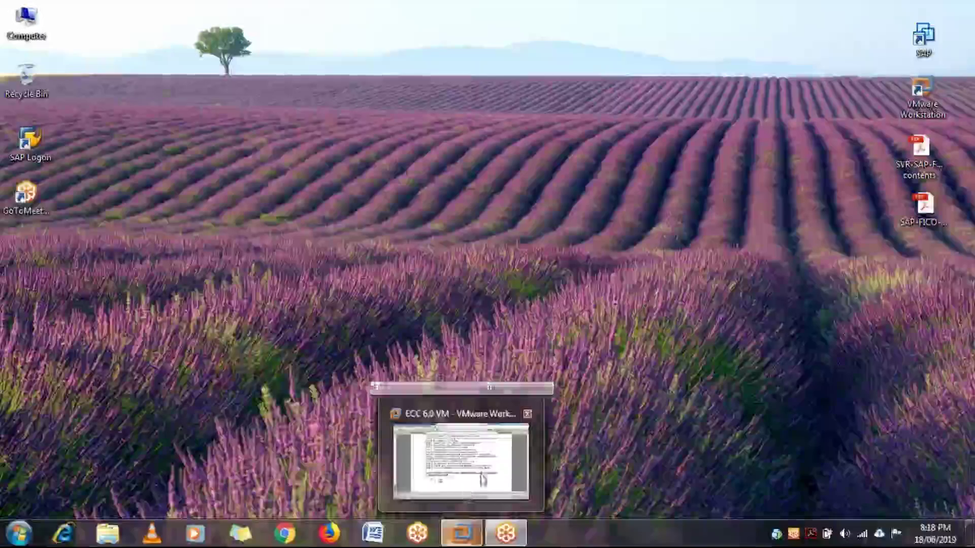
click(467, 489)
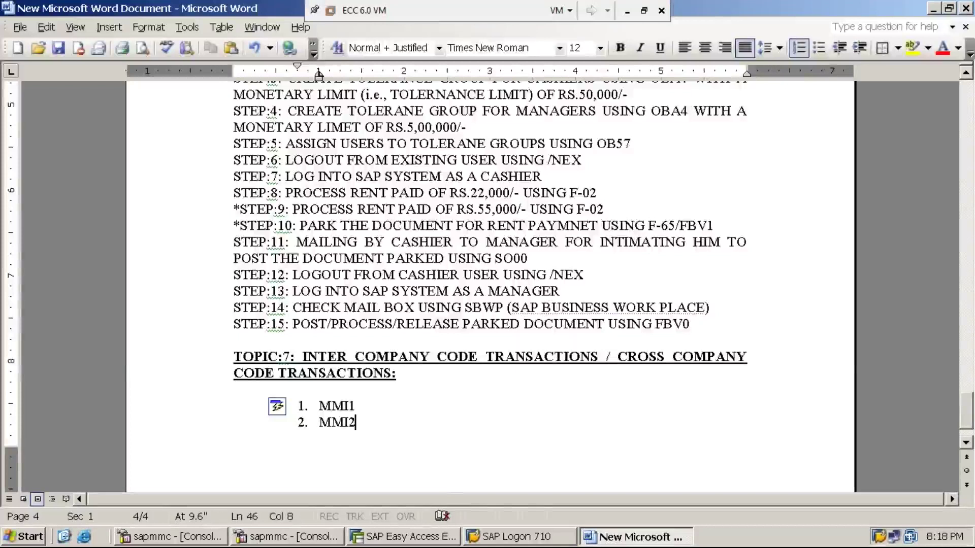
Insert a page break after the MMI2 list item and remove the numbering from the new line.
key(Return)
key(ctrl+Return)
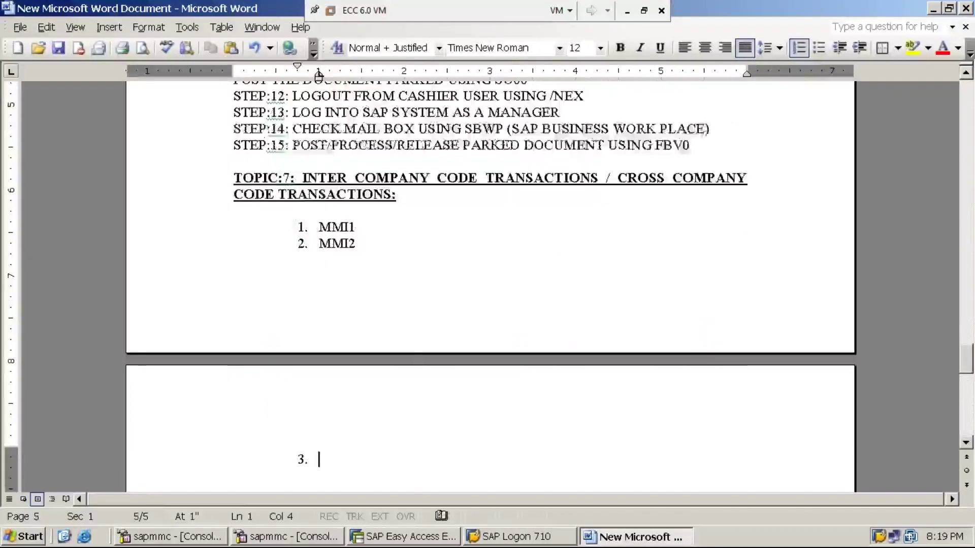
key(BackSpace)
key(BackSpace)
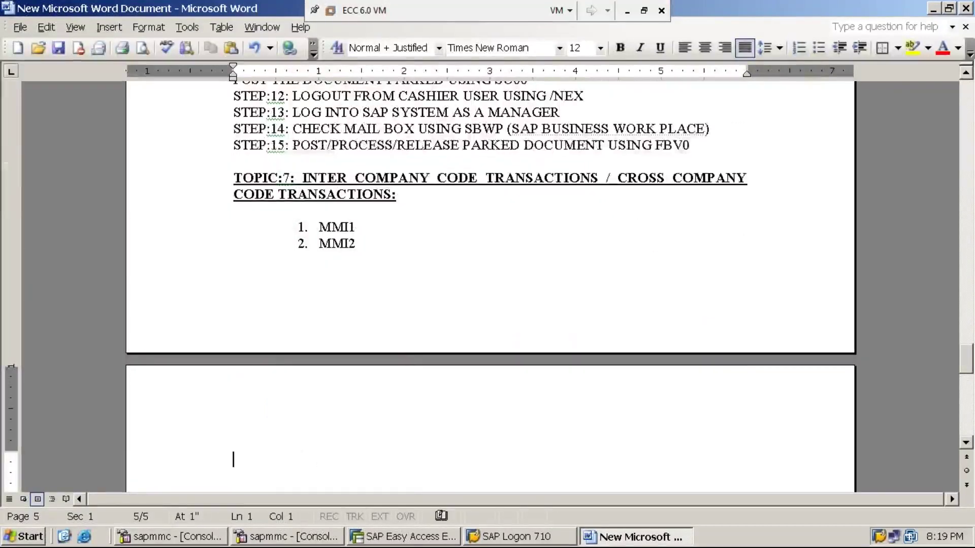
Write "STEP:1: CREATE ONE MORE COMPANY CODE CALLED MMI2 USING EC01" on the new page.
text(STEP)
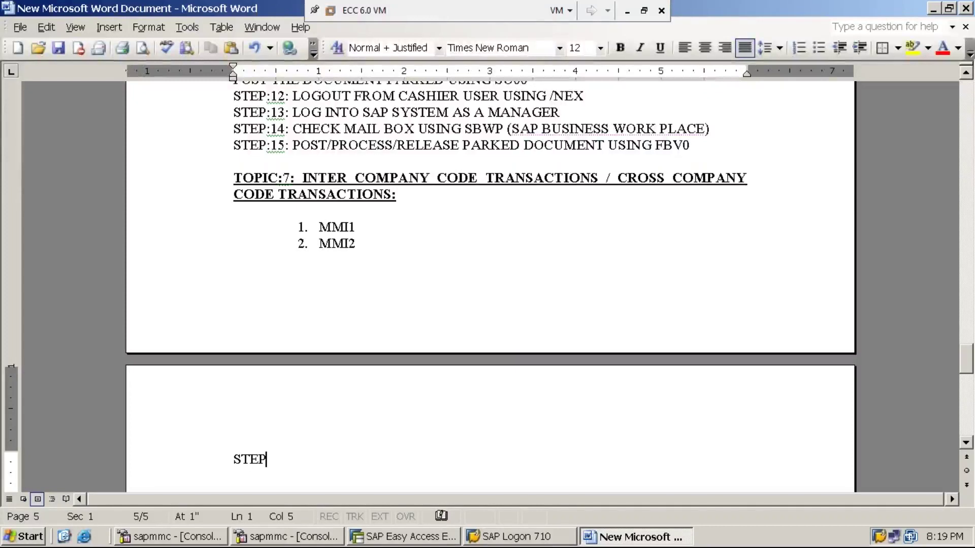
text(:1:)
text(CREATE ONE MORE COMPANY CODE )
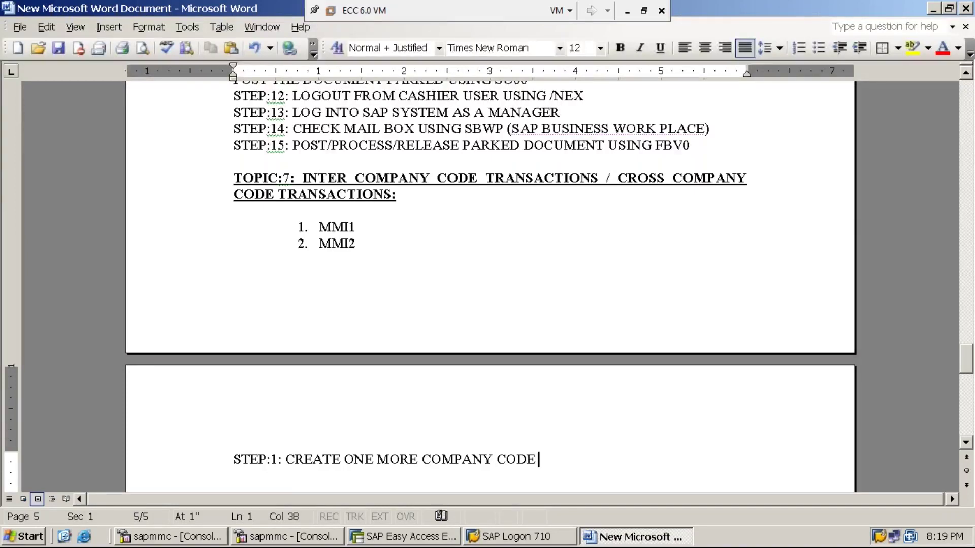
text(CALLED )
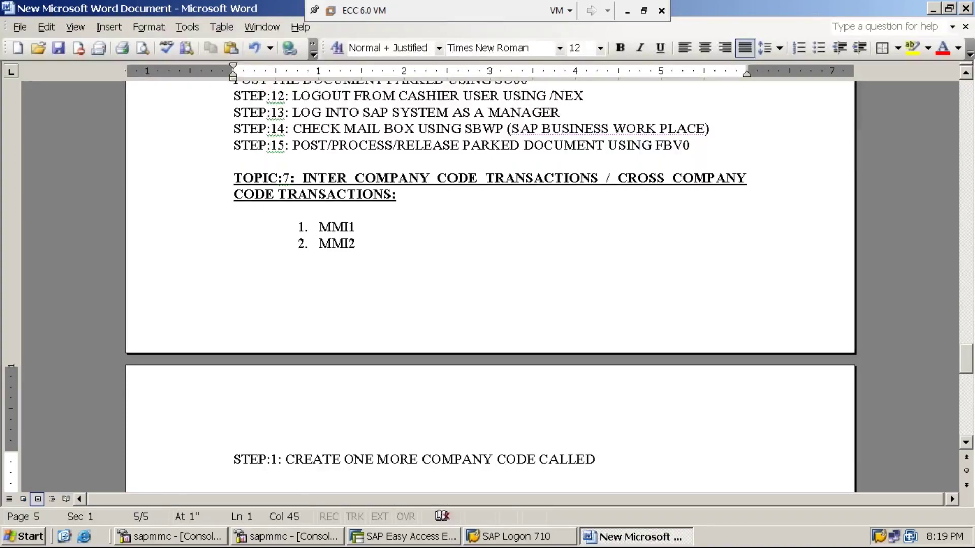
text(MMI2)
text(USING EC01)
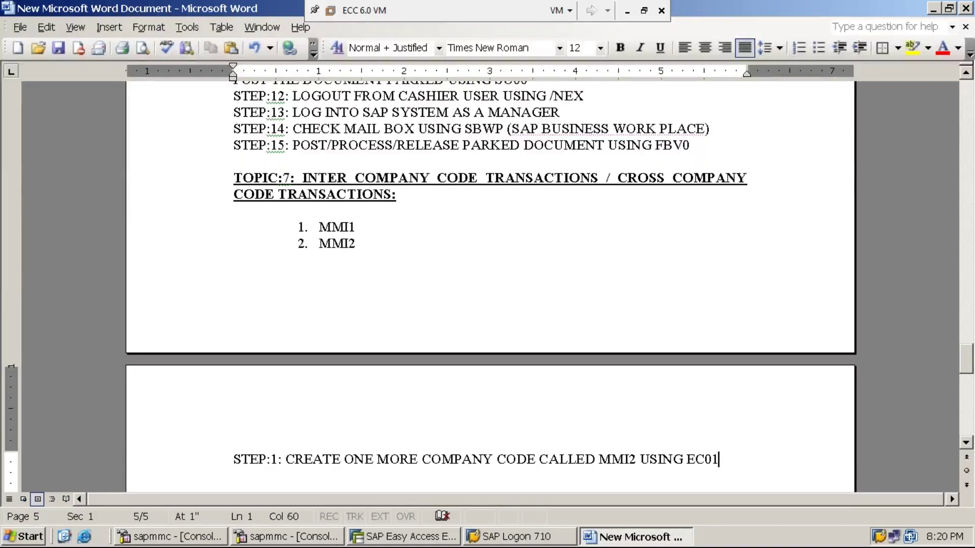
Complete the Step 1 sentence with "BY COPYING EXISTING COMPANY CODE: MMI1".
text(BY COP)
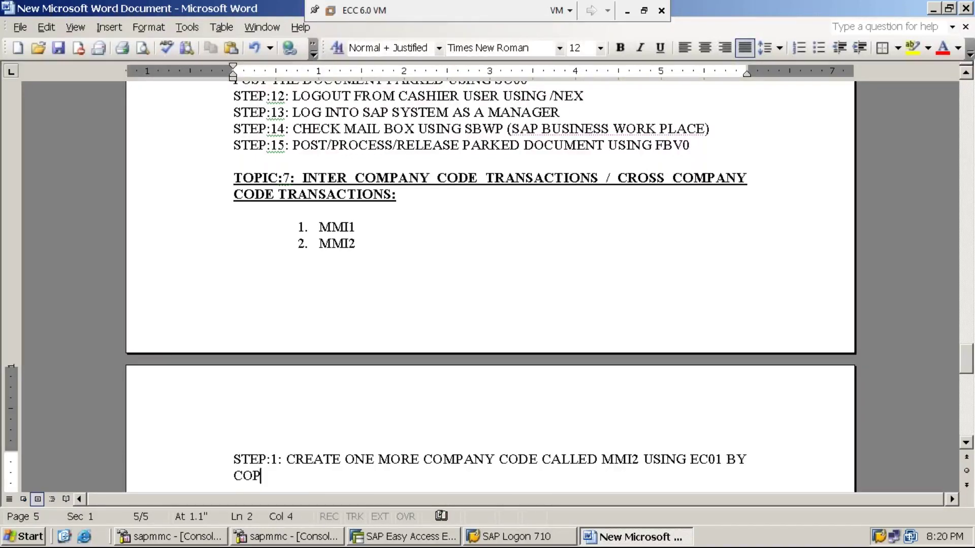
text(YING EXIS)
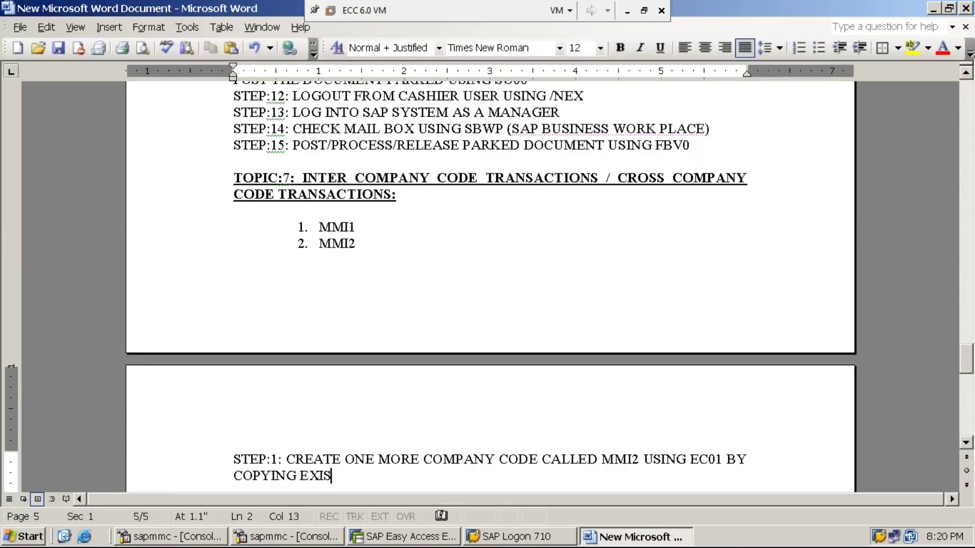
text(TING COM)
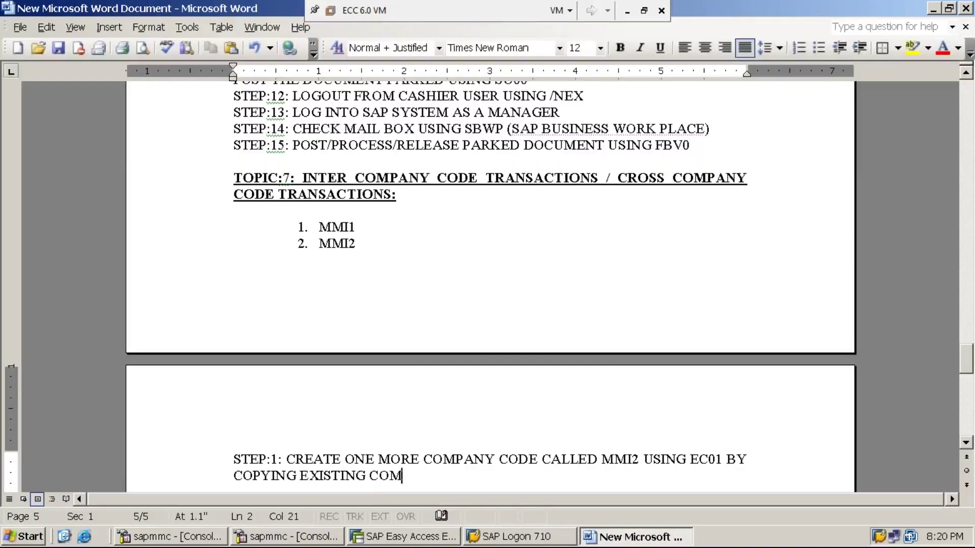
text(PANY CODE -)
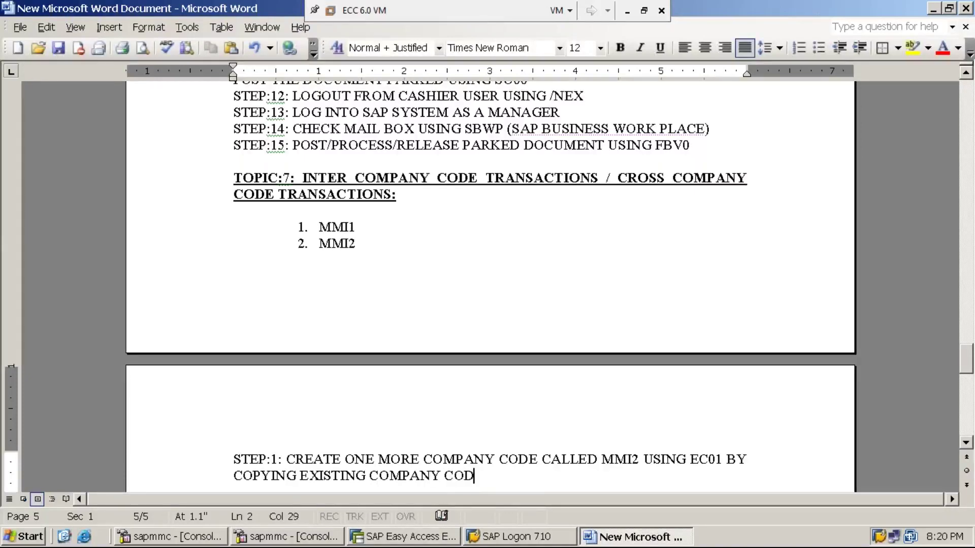
key(BackSpace)
key(BackSpace)
key(BackSpace)
text(: MMI1)
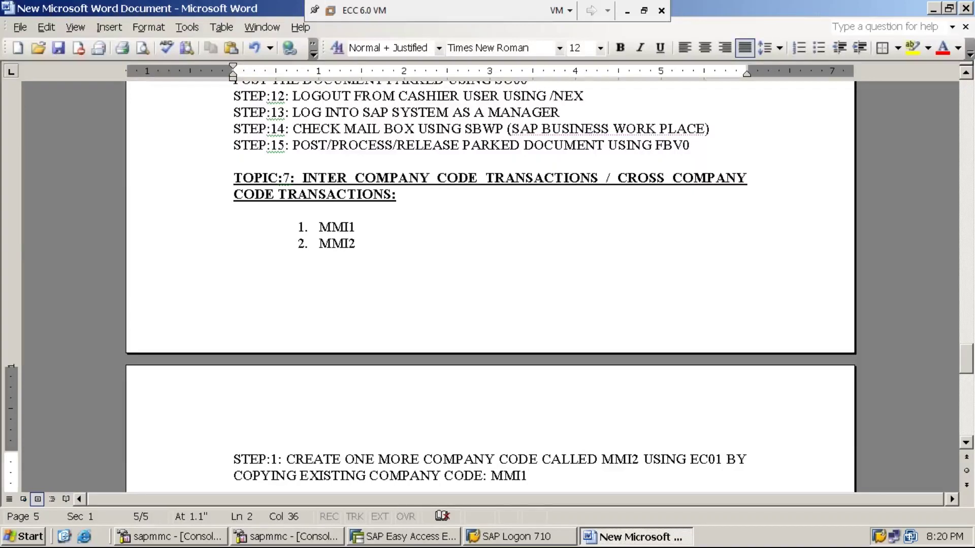
Switch to SAP Easy Access, run transaction SPRO and open the SAP Reference IMG.
click(406, 541)
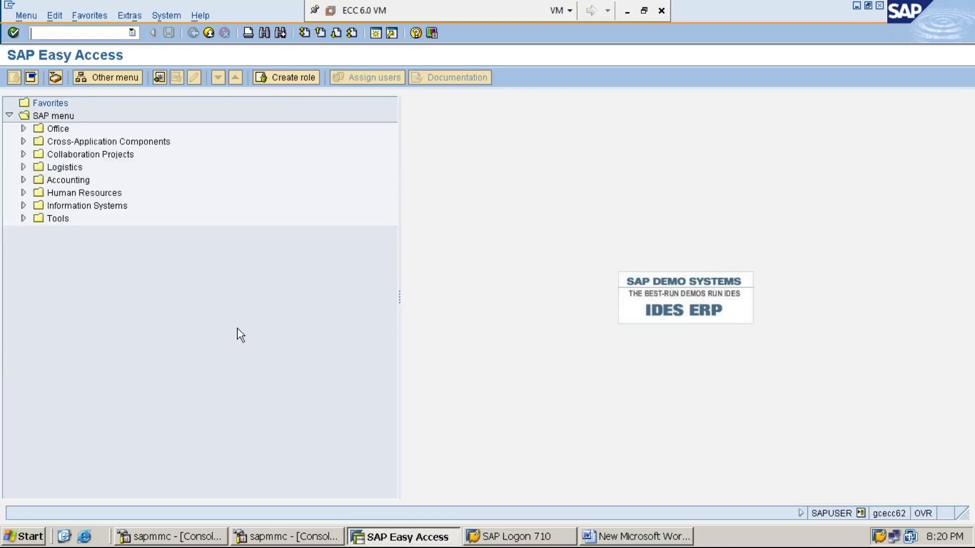
text(SPRO)
key(Return)
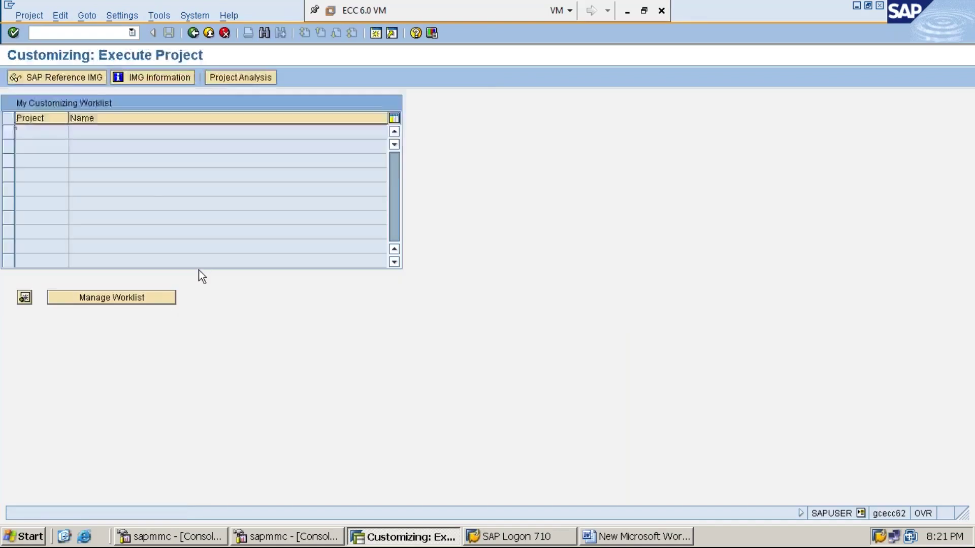
click(83, 81)
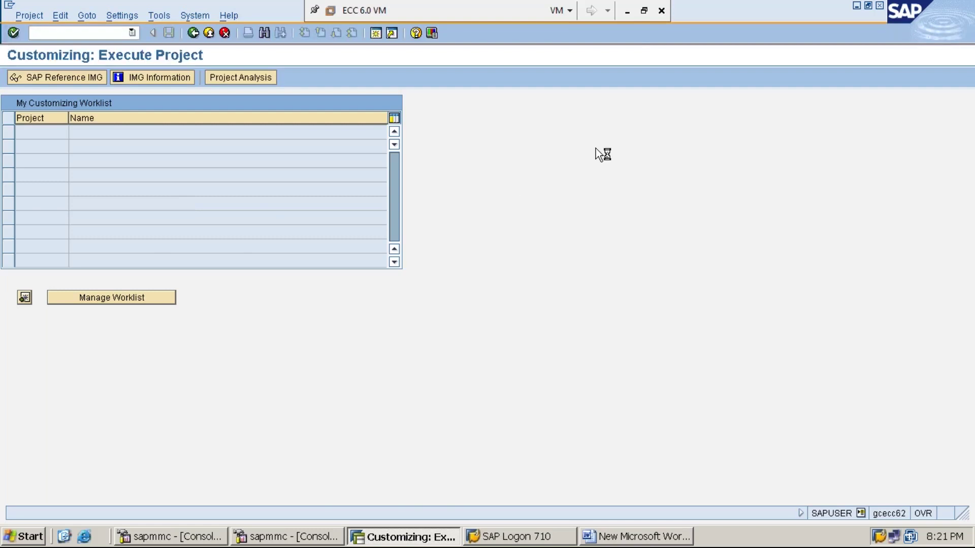
click(627, 10)
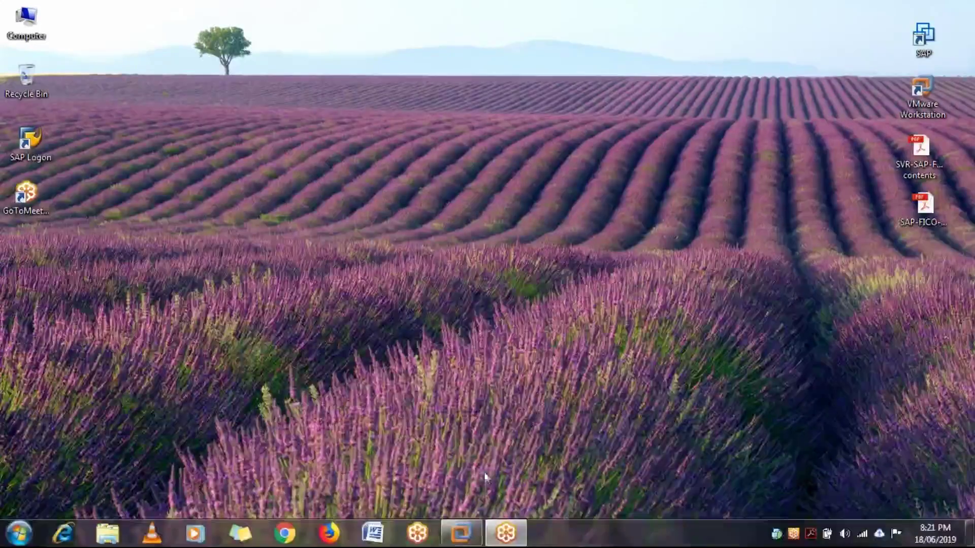
click(477, 539)
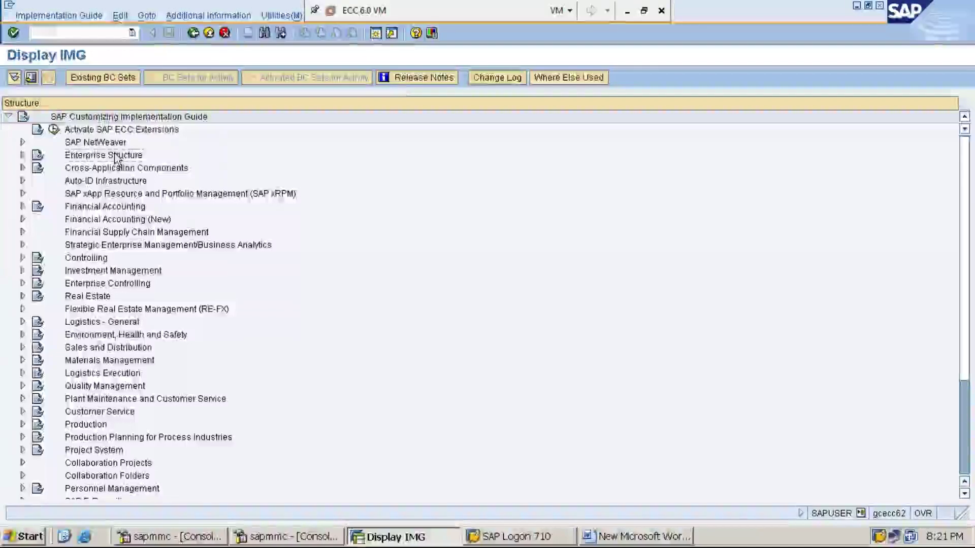
Expand Enterprise Structure, Definition and Financial Accounting, and select the activity Edit, Copy, Delete, Check Company Code.
double_click(115, 155)
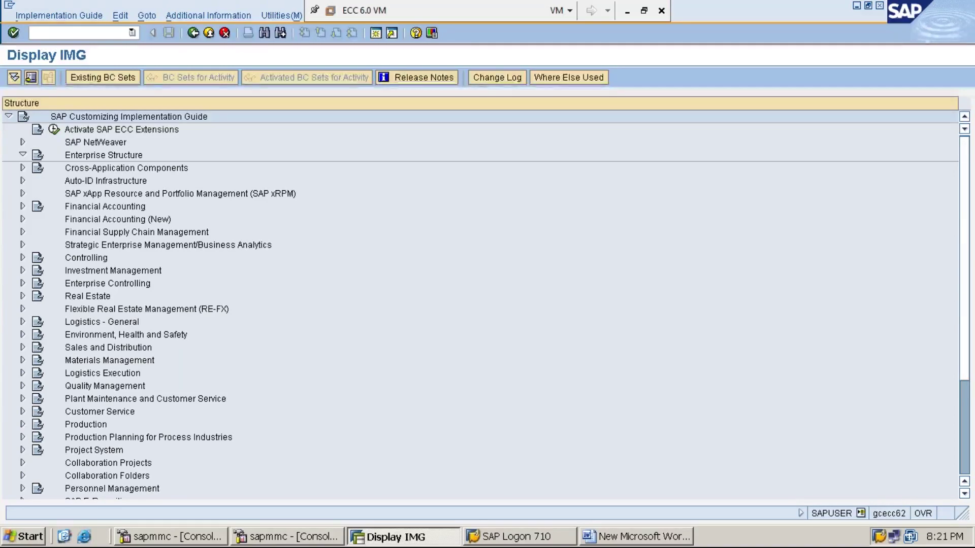
key(Down)
key(Down)
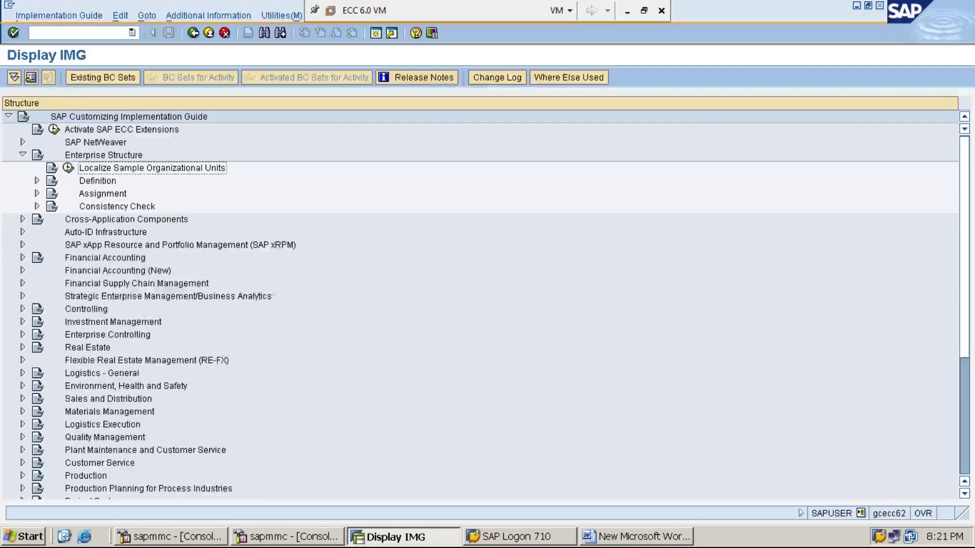
key(Right)
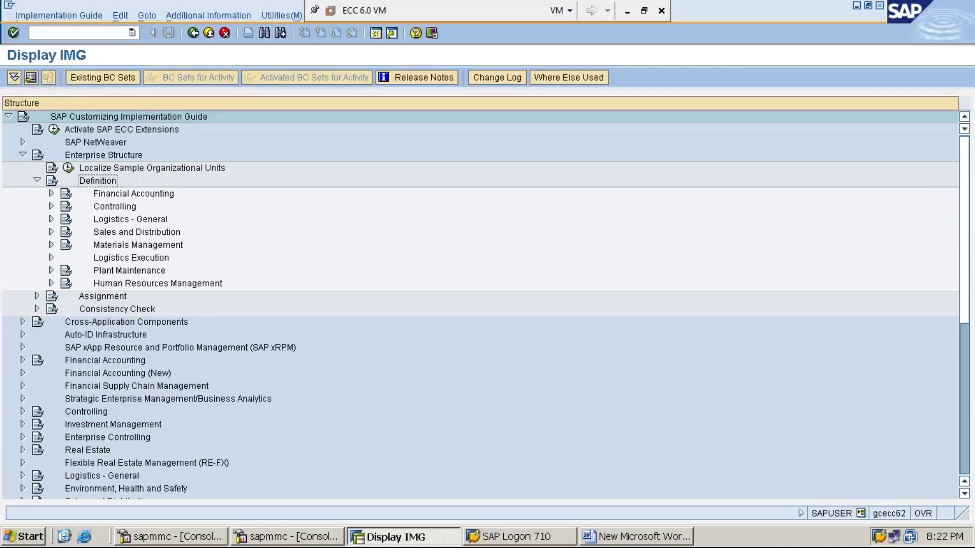
click(134, 193)
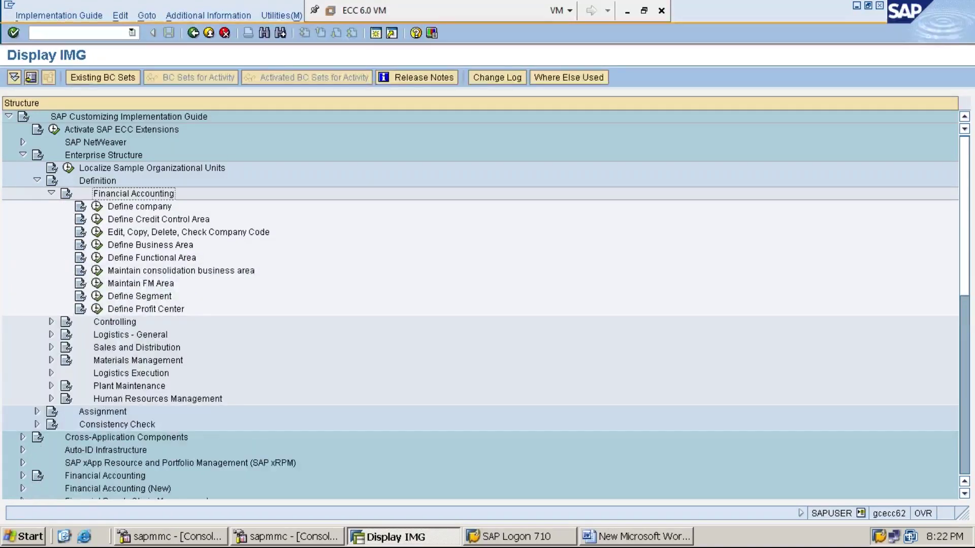
click(188, 232)
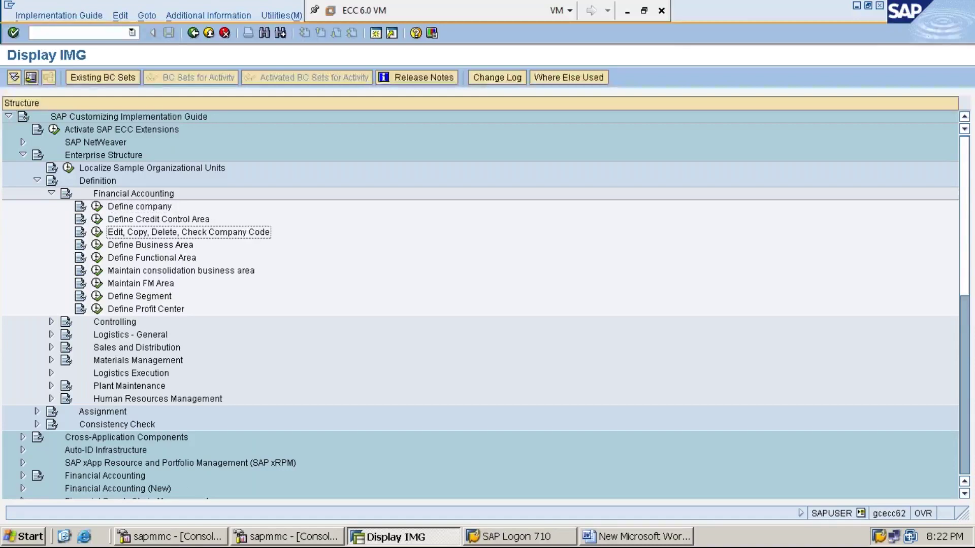
Display the IMG activity keys as additional information beside the customizing structure.
click(221, 16)
key(Down)
key(Right)
key(Down)
key(Right)
key(Down)
key(Return)
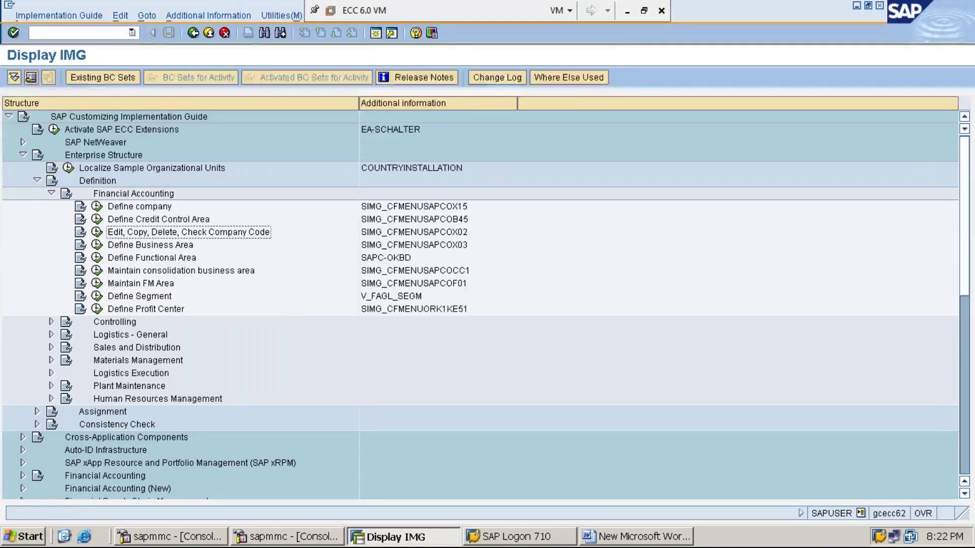
Run the activity Copy, delete, check company code, open its Copy dialog and check the company codes in the Word notes.
click(97, 233)
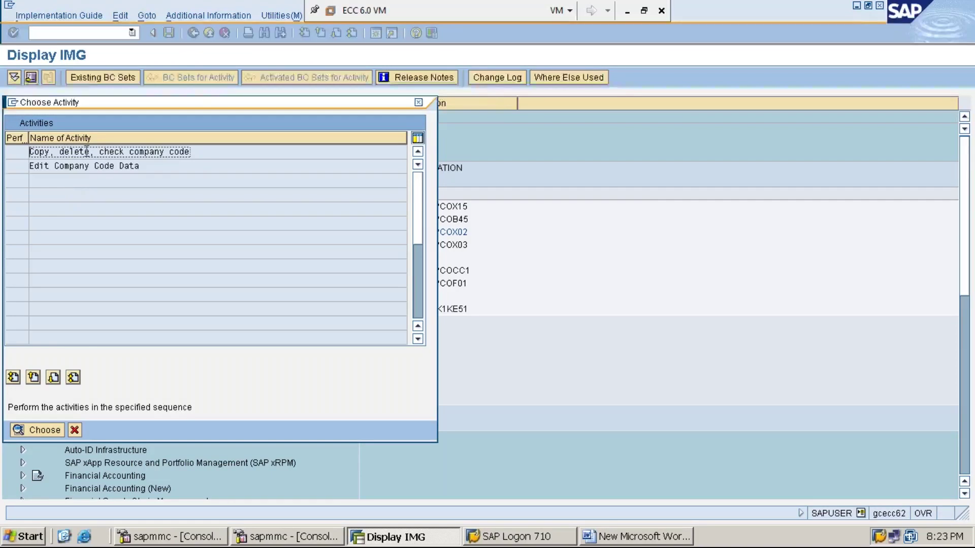
double_click(158, 155)
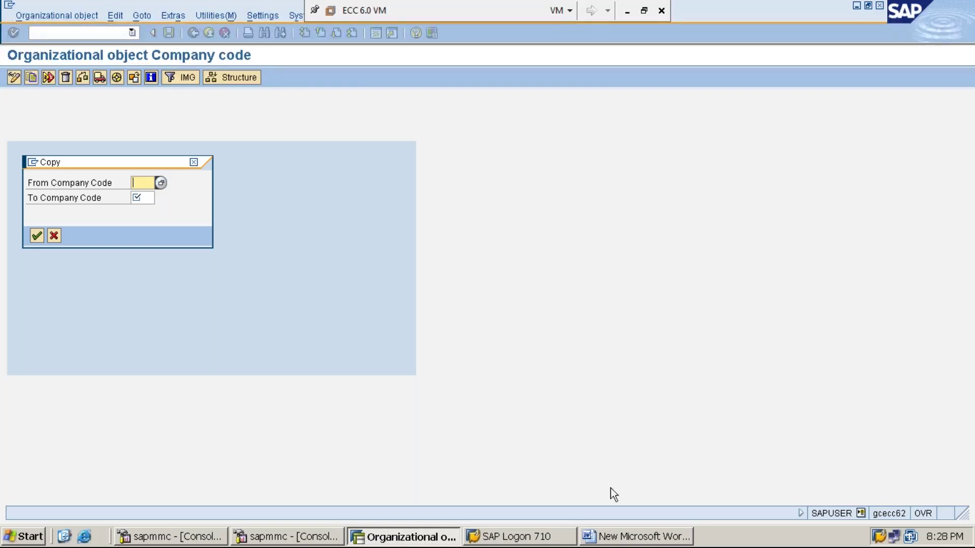
click(628, 538)
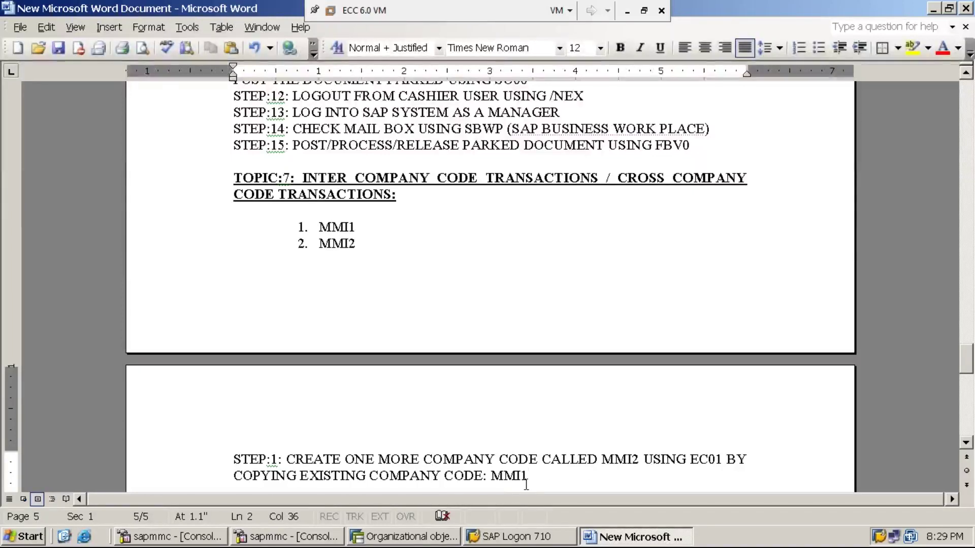
click(421, 538)
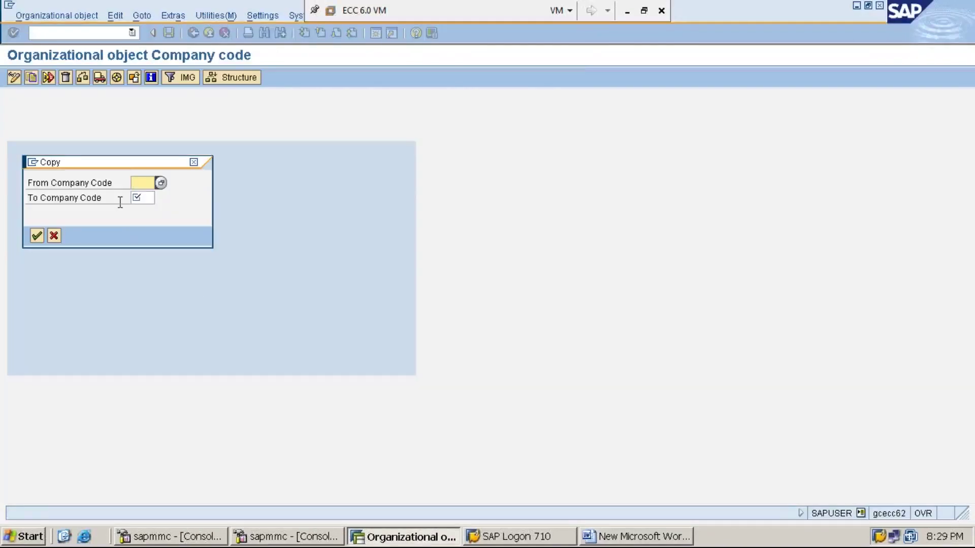
Enter MMI1 as the source company code and MMI2 as the target company code, and start the copy.
click(142, 182)
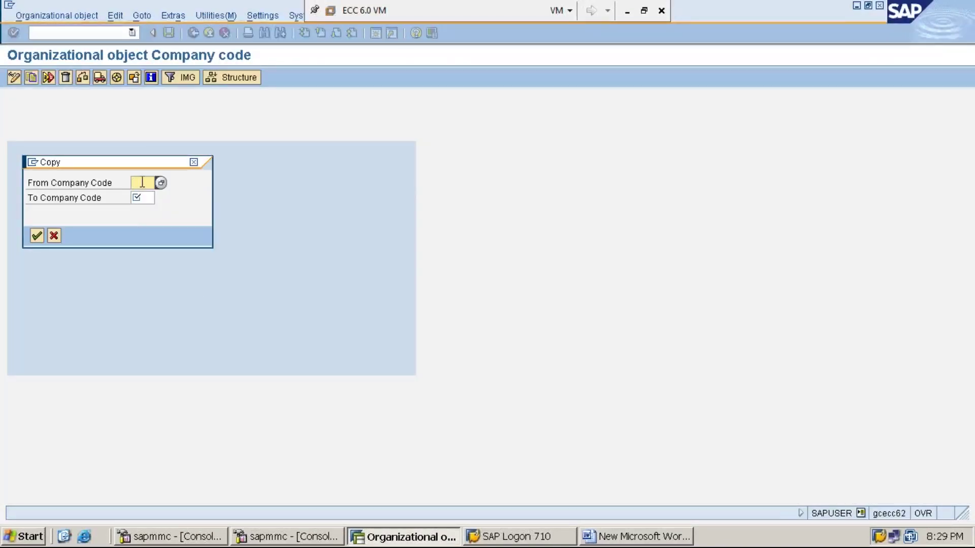
text(MMI1)
click(145, 198)
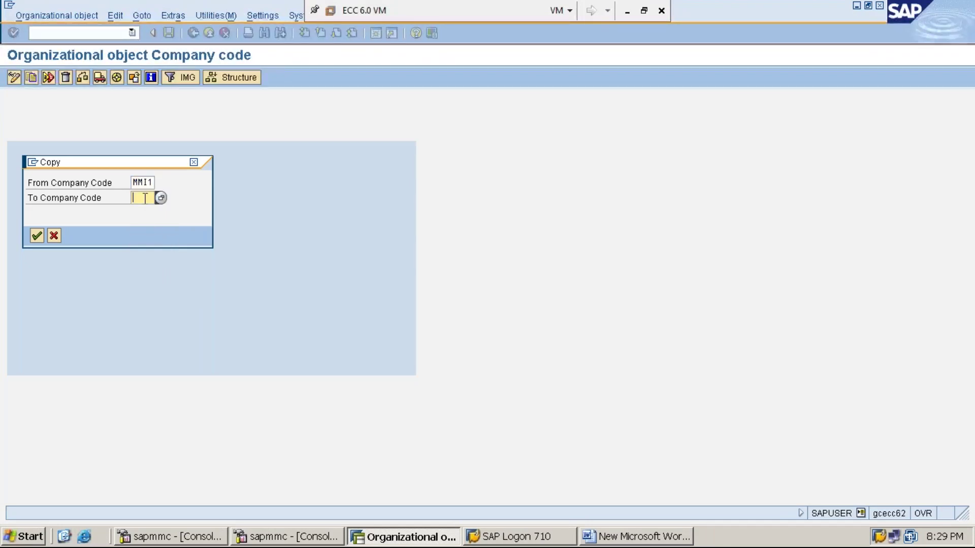
text(MMI2)
key(Return)
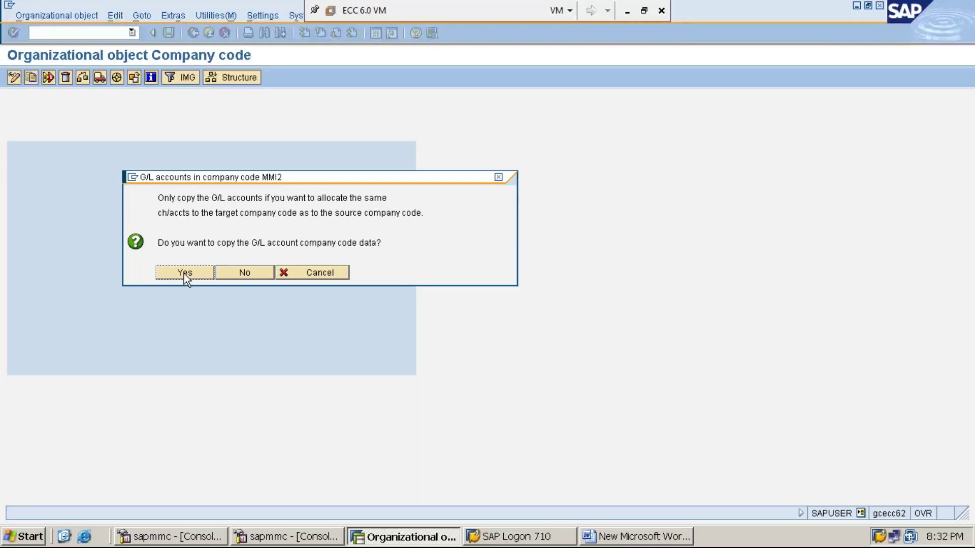
Include the G/L account company code data, decline a different local currency for MMI2, and acknowledge the copy and transport information.
click(184, 274)
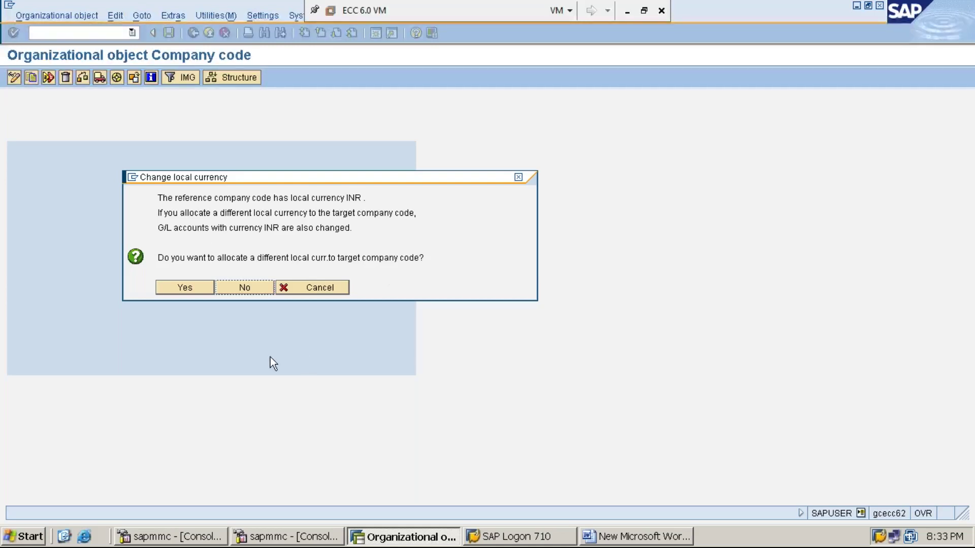
click(252, 288)
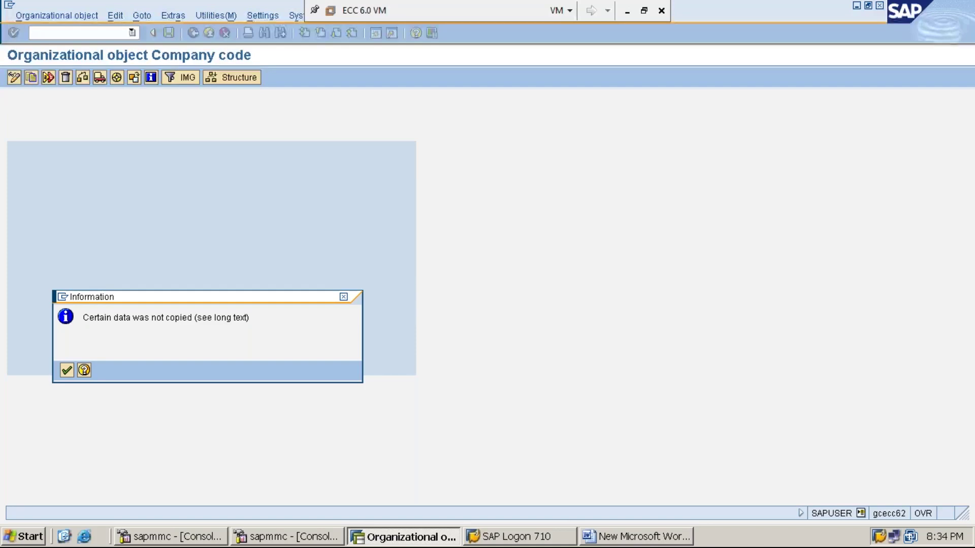
key(Return)
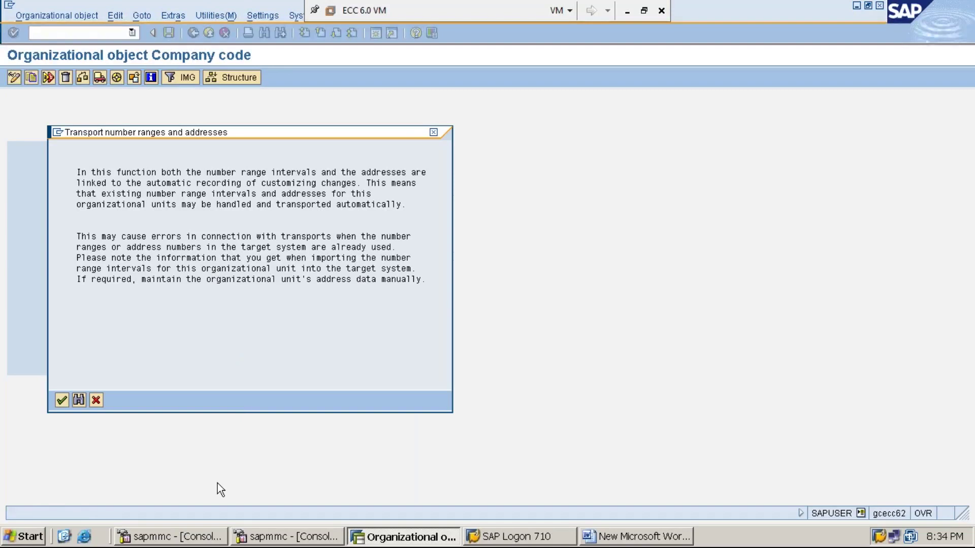
key(Return)
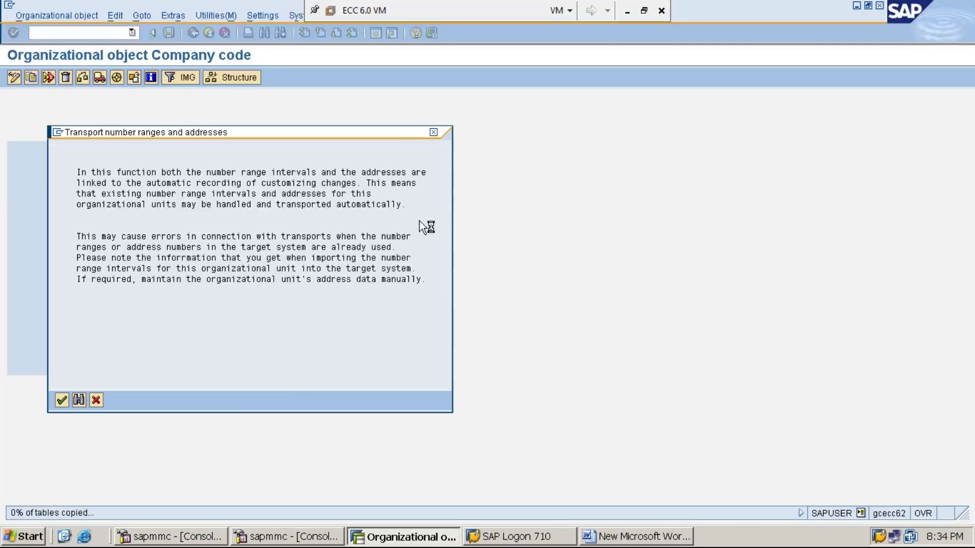
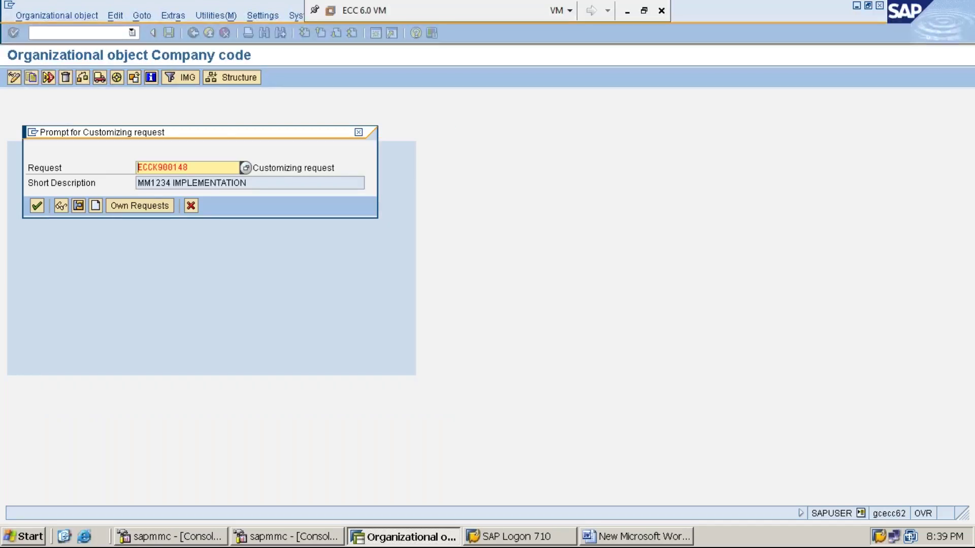
Record the company code copy in customizing request ECCK900148 and acknowledge the number range and completion notices.
key(Return)
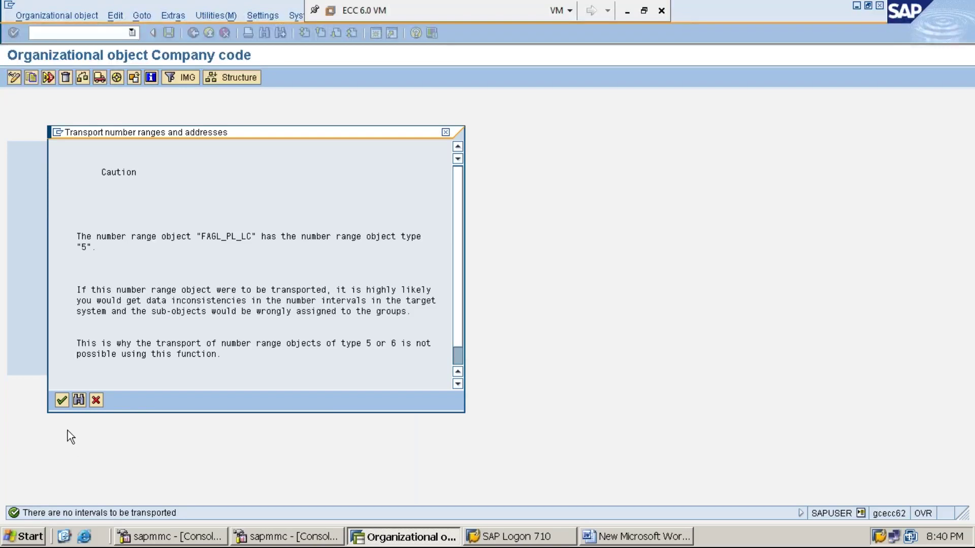
click(62, 401)
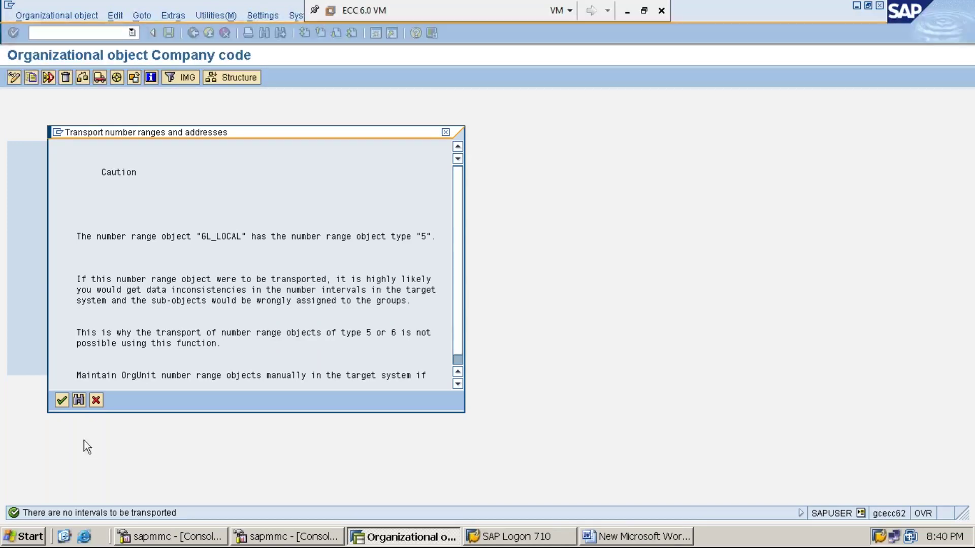
click(60, 401)
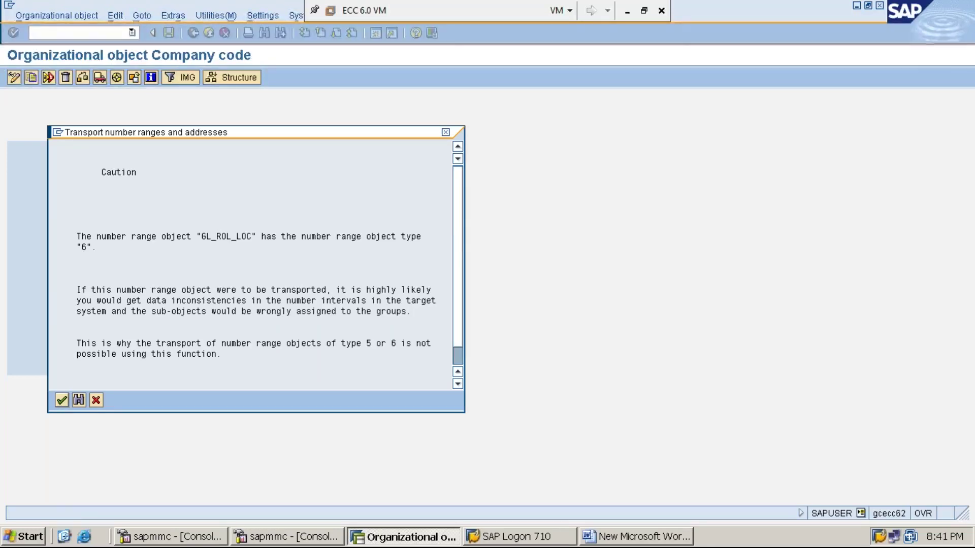
click(61, 401)
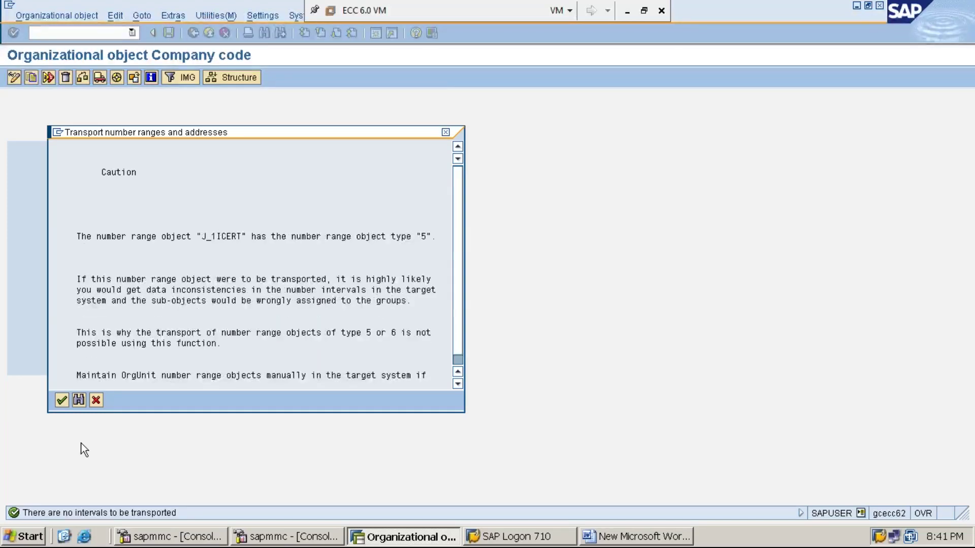
click(62, 402)
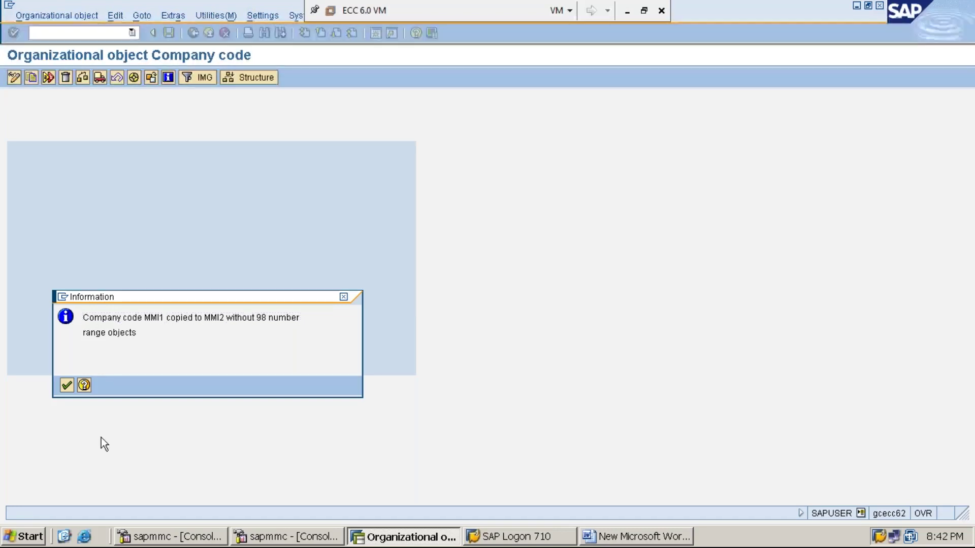
click(67, 385)
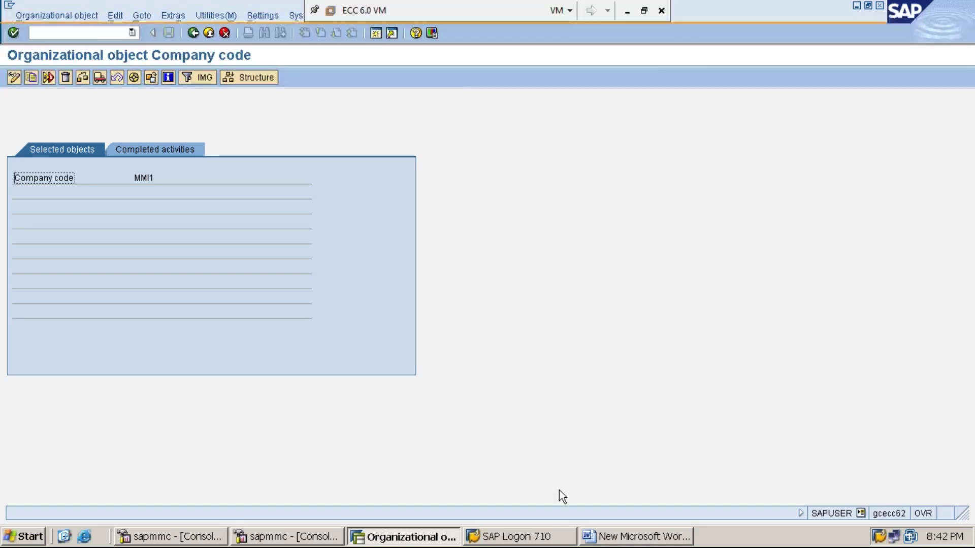
Switch to the Word notes and add the line "STEP:2: ASSIGN COMPANY CODE MMI2 TO THE COMPANY USING OX16".
click(630, 536)
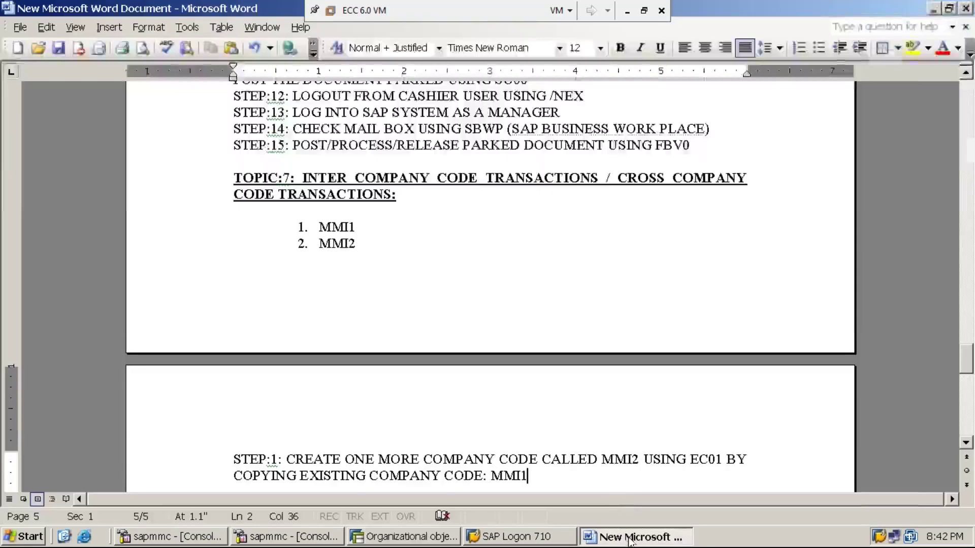
key(Return)
text(STEP:2:)
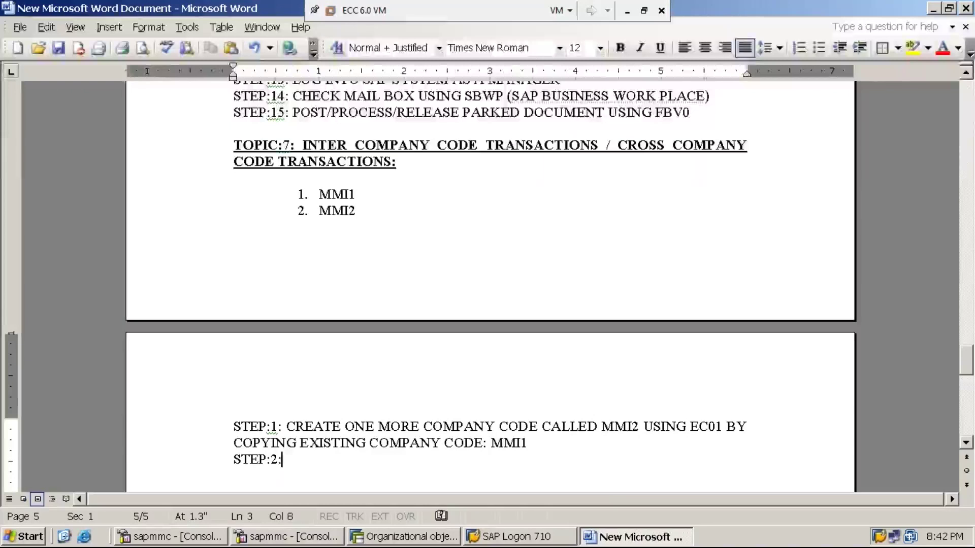
text( ASSIGN )
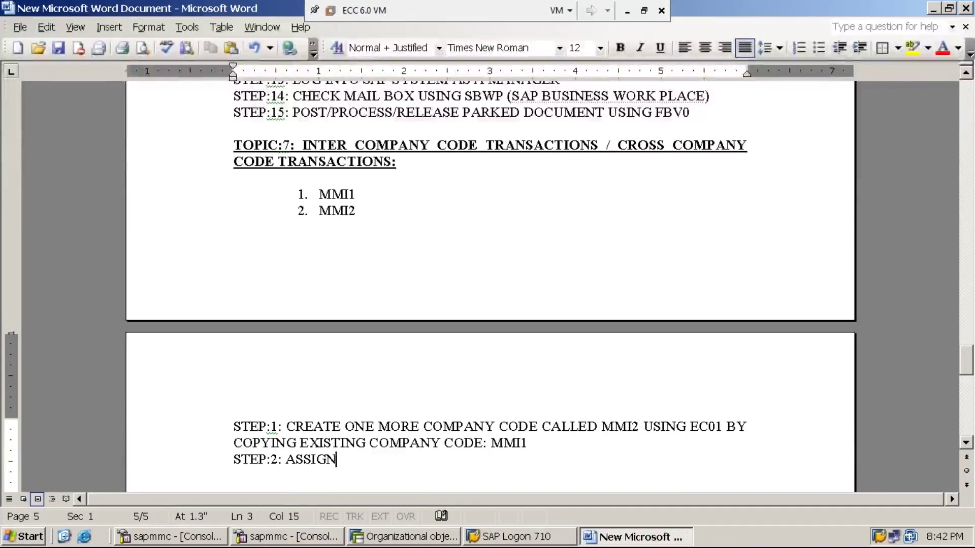
text(C)
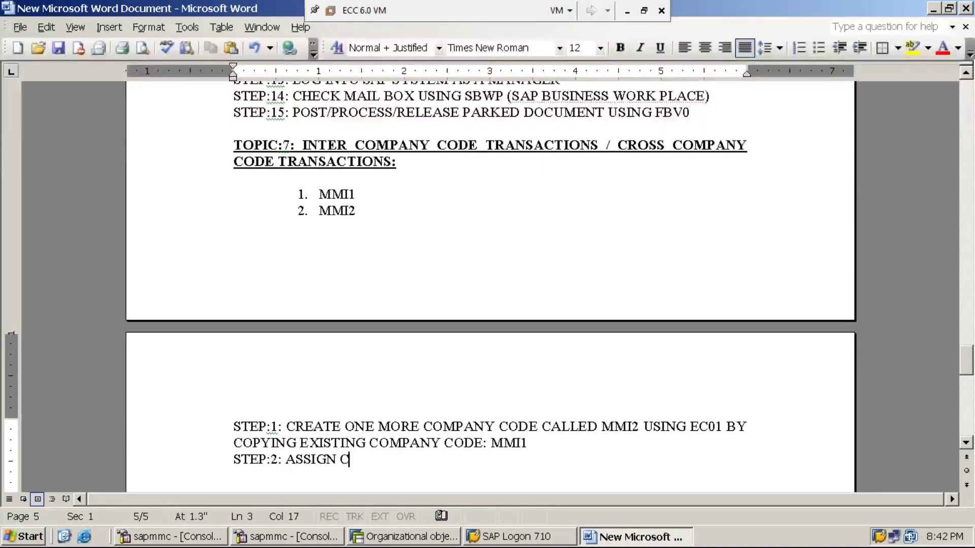
text(OMPANY )
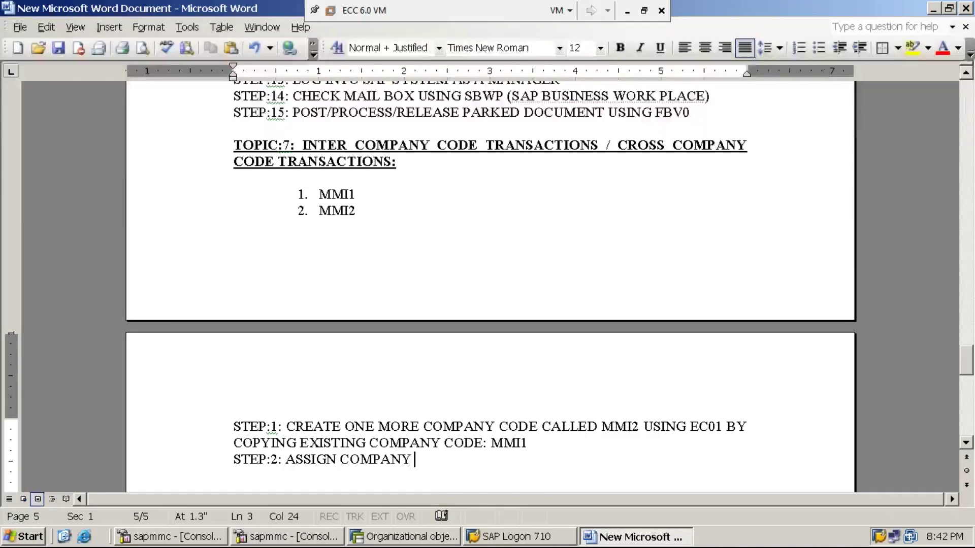
text(CODE MM)
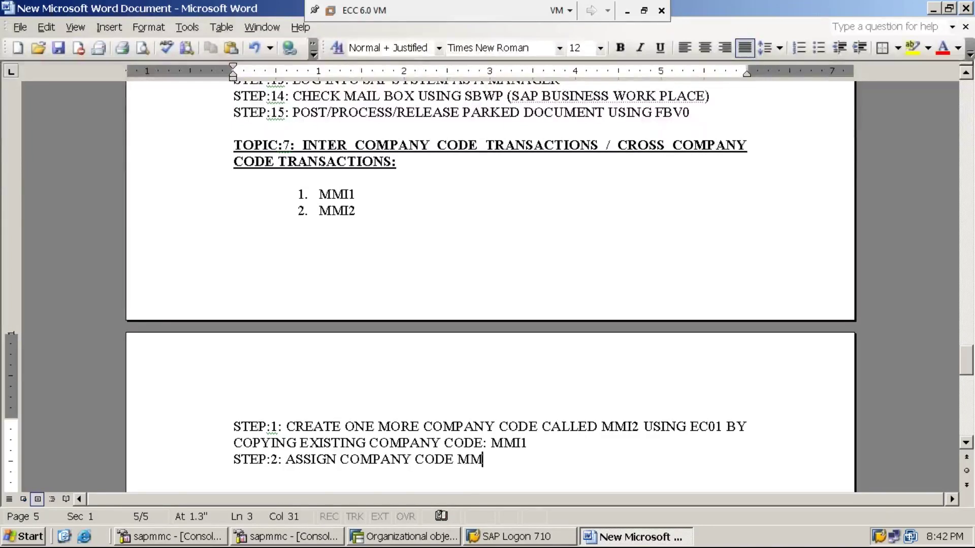
text(I2 )
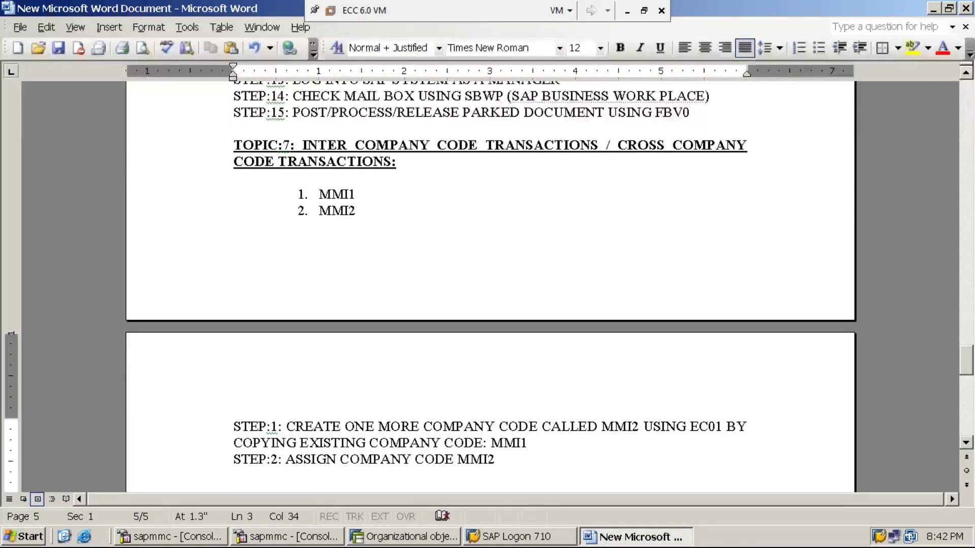
text(TO THE COMPANY)
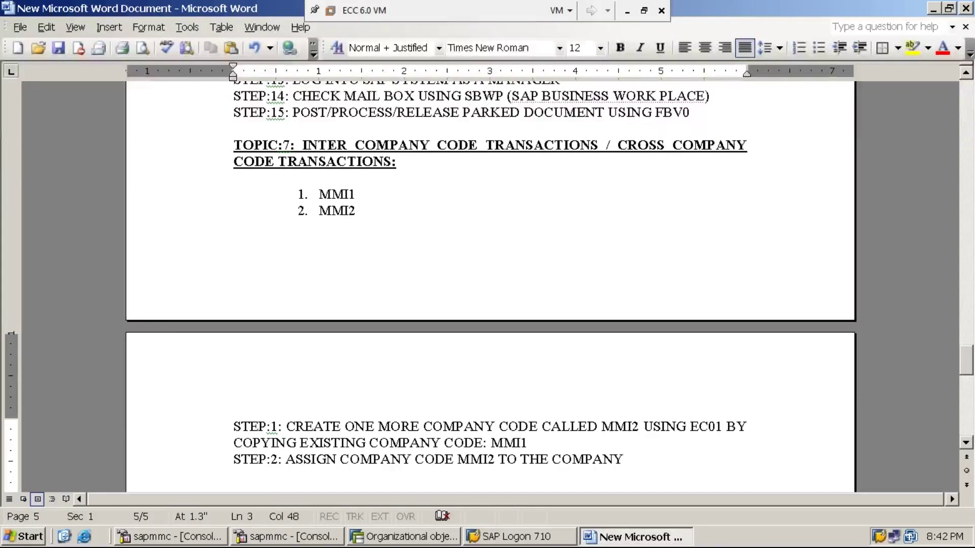
text(USING OX)
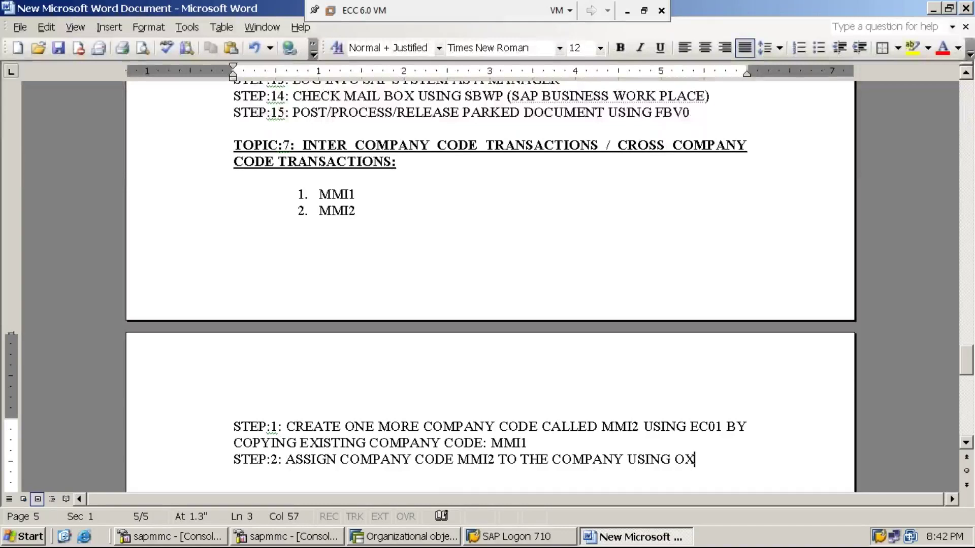
text(16)
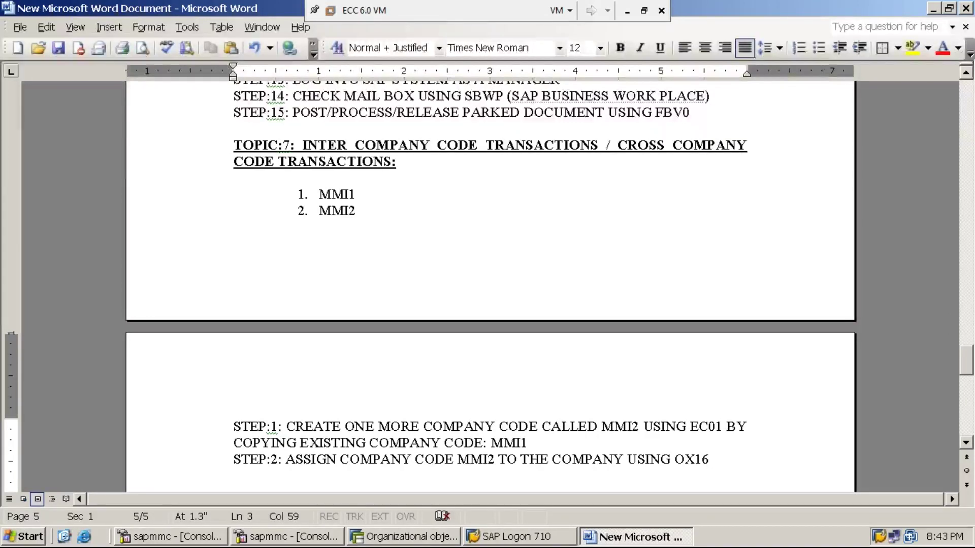
Return to SAP, leave the company code transaction with /N, and run SPRO to open the SAP Reference IMG with Enterprise Structure expanded.
click(411, 537)
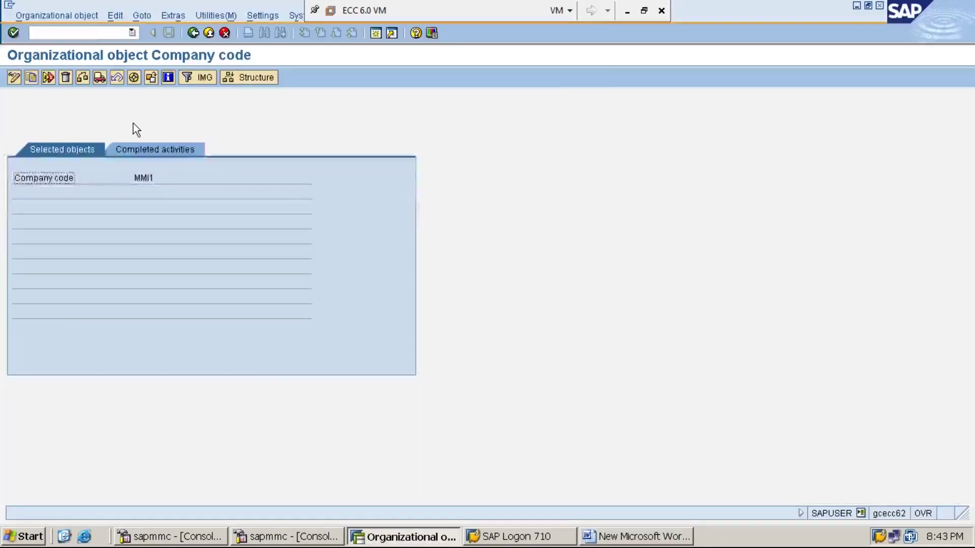
click(93, 33)
text(/N)
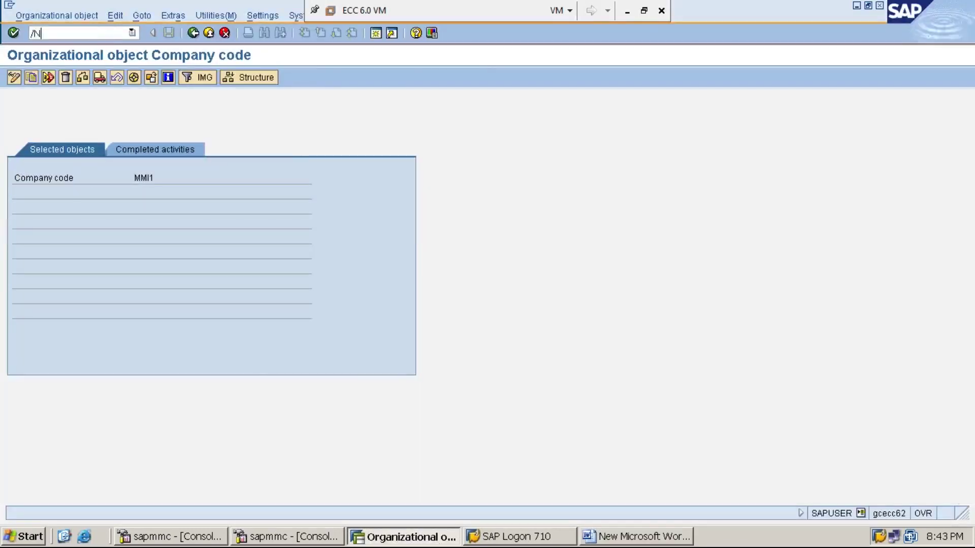
key(Return)
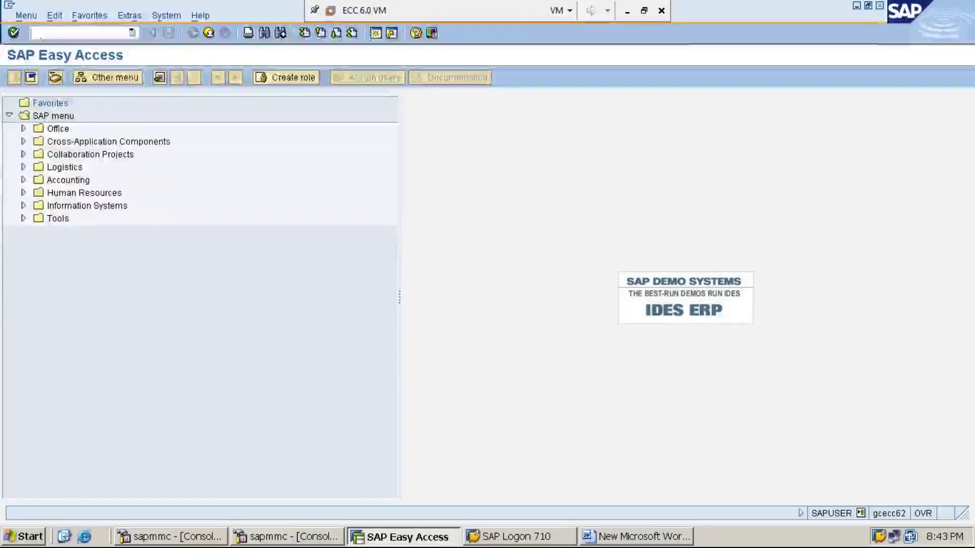
text(SPRO)
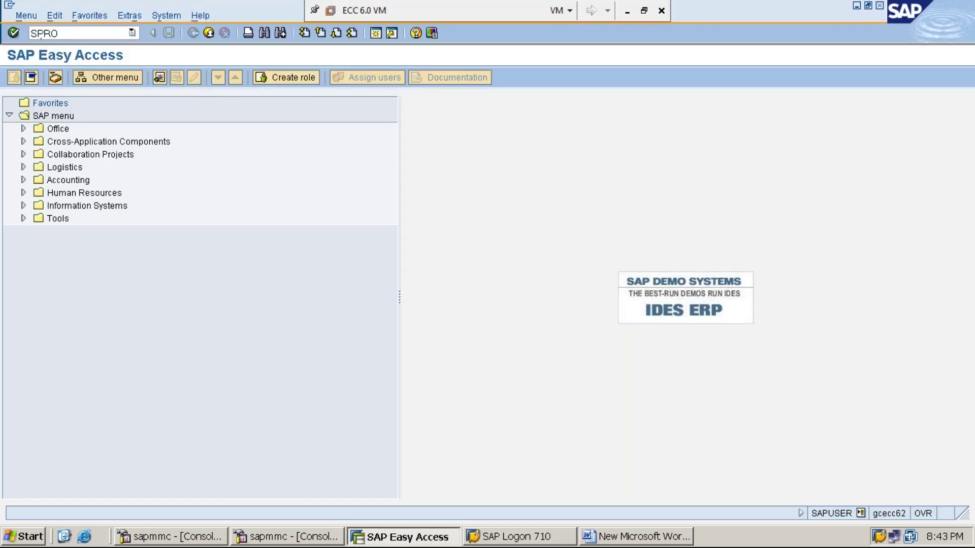
key(Return)
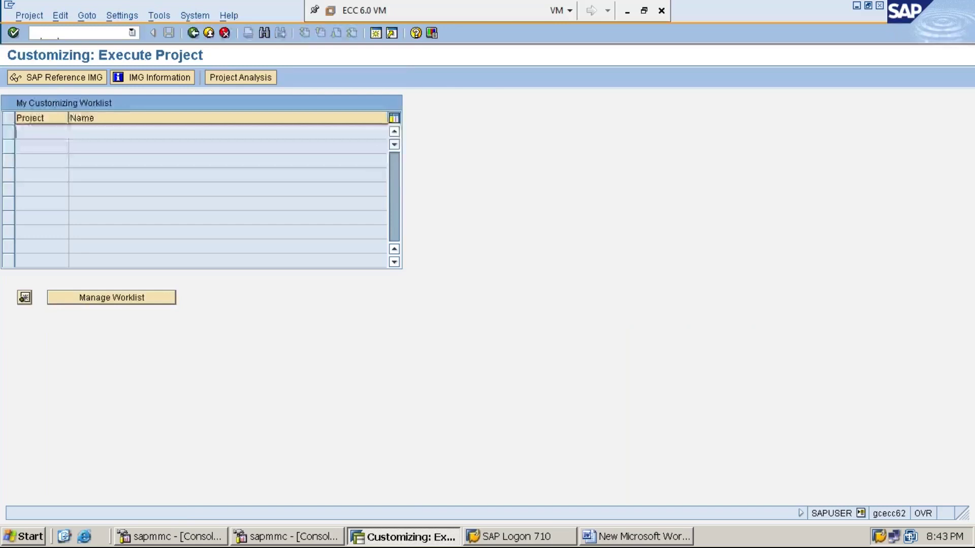
click(72, 80)
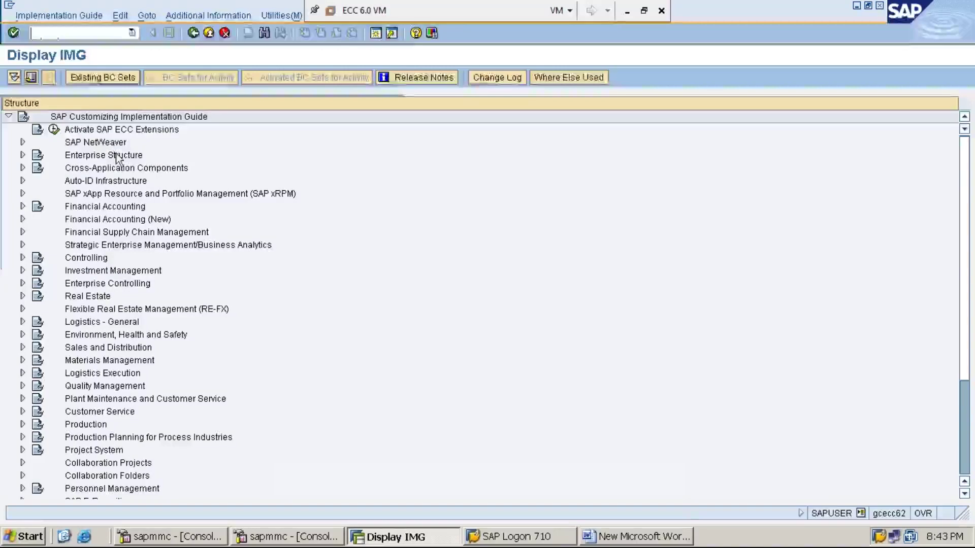
double_click(117, 158)
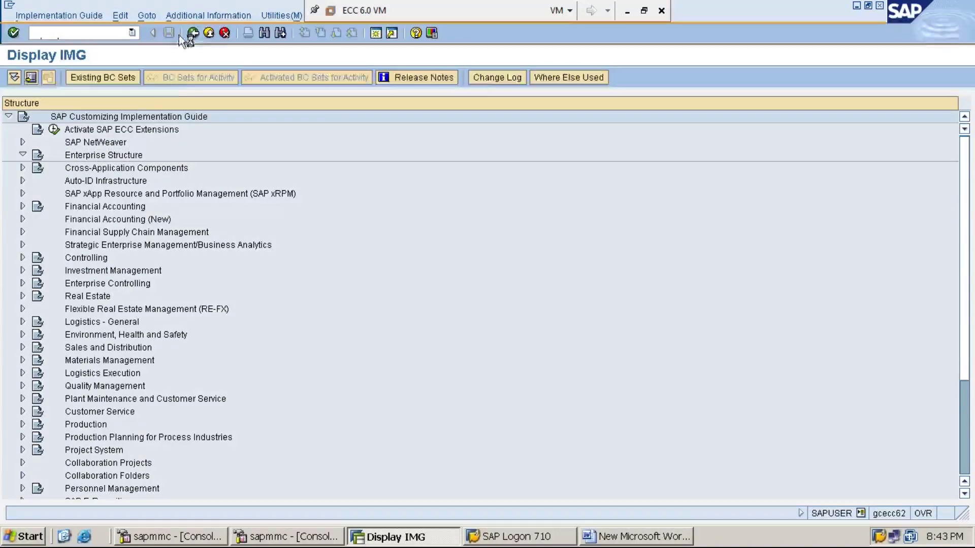
Display the IMG activity names as an additional information column in the implementation guide.
click(207, 15)
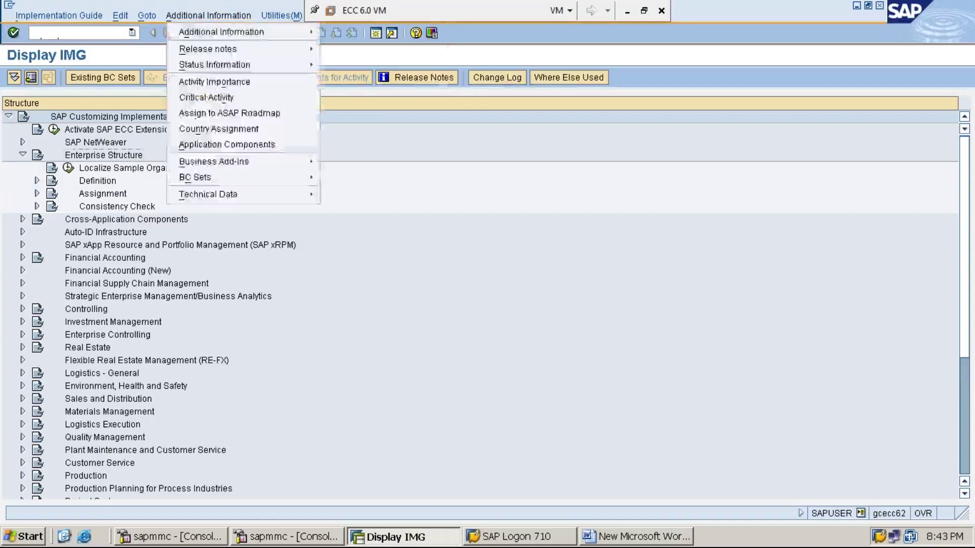
mouse_move(222, 31)
mouse_move(356, 47)
click(478, 63)
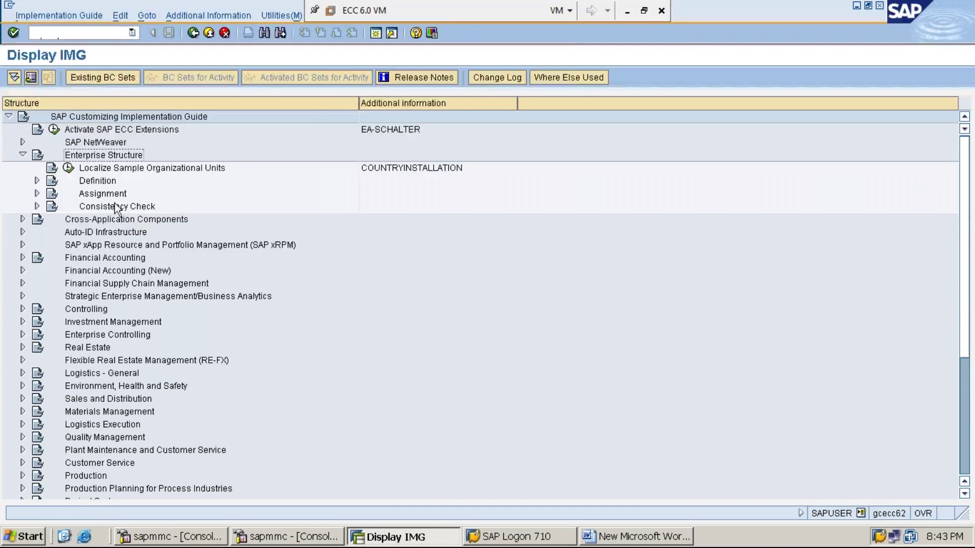
Expand Assignment and Financial Accounting under Enterprise Structure and open the activity "Assign company code to company".
key(Down)
key(Down)
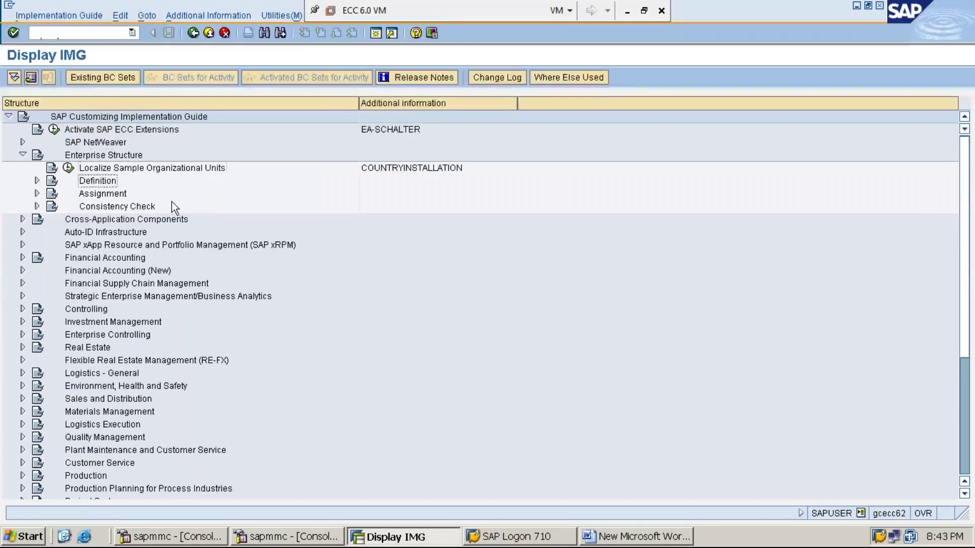
key(Down)
key(Right)
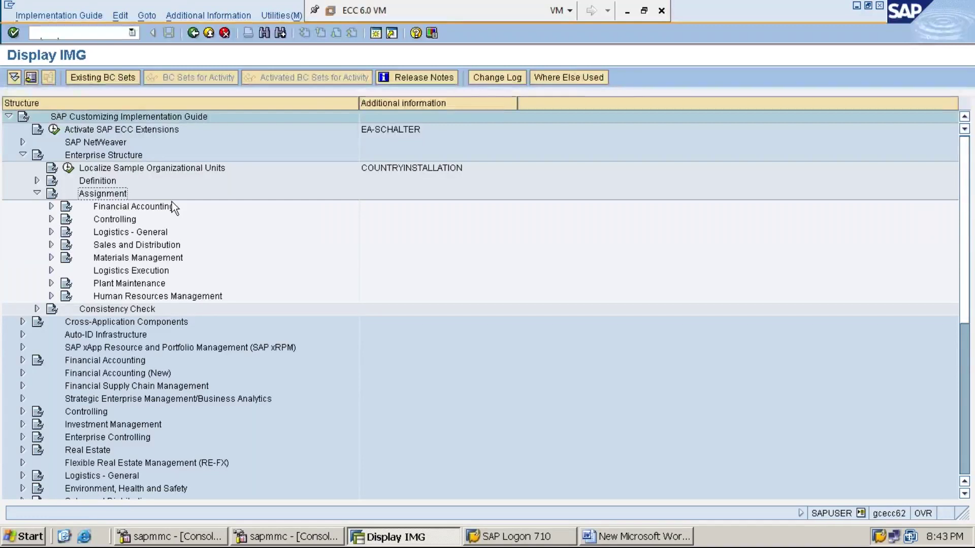
key(Down)
key(Right)
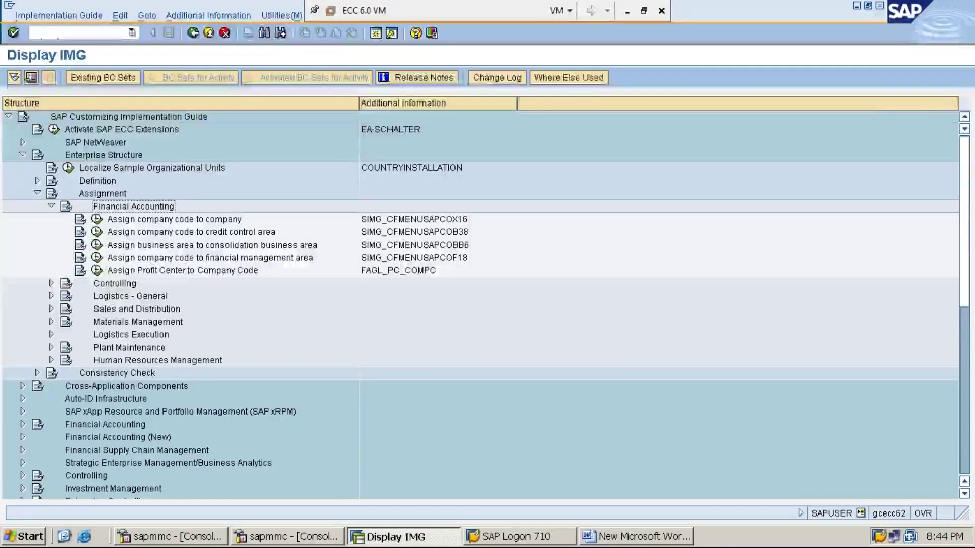
click(174, 220)
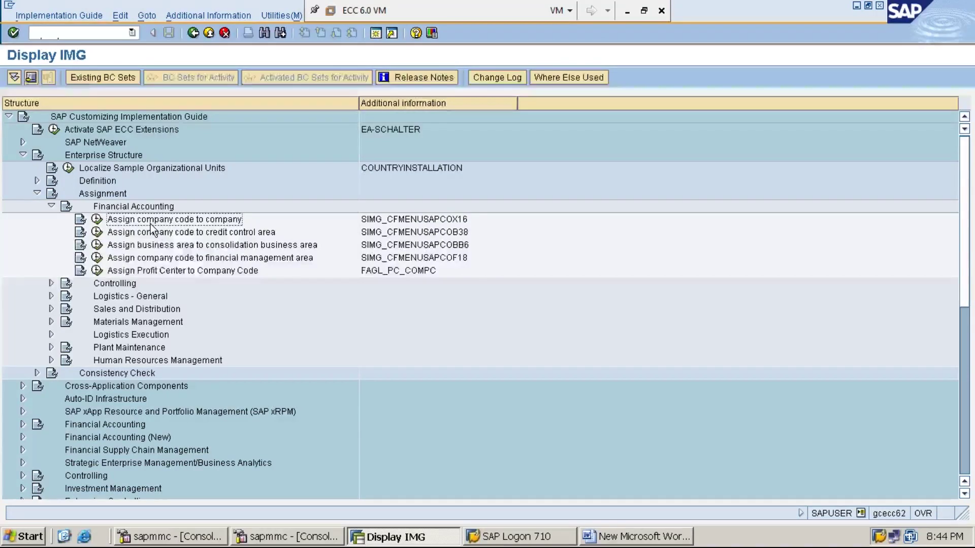
click(97, 220)
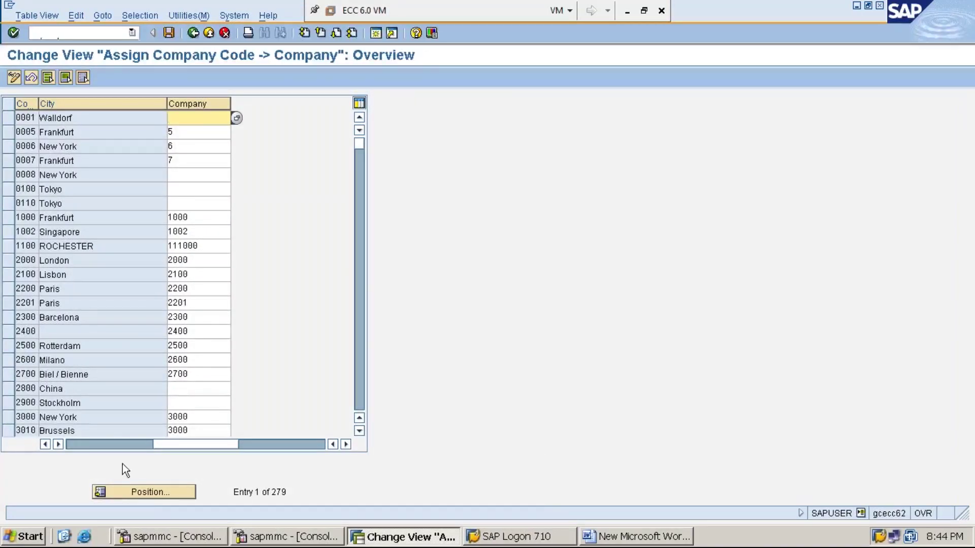
Position the company code list at MMI1, checking the Word notes for the assignment step before confirming.
click(160, 492)
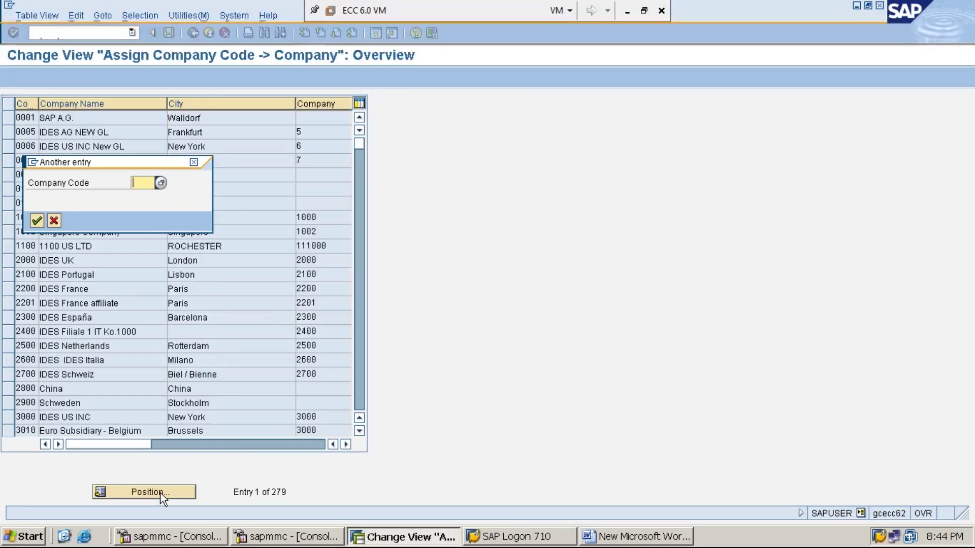
text(MM)
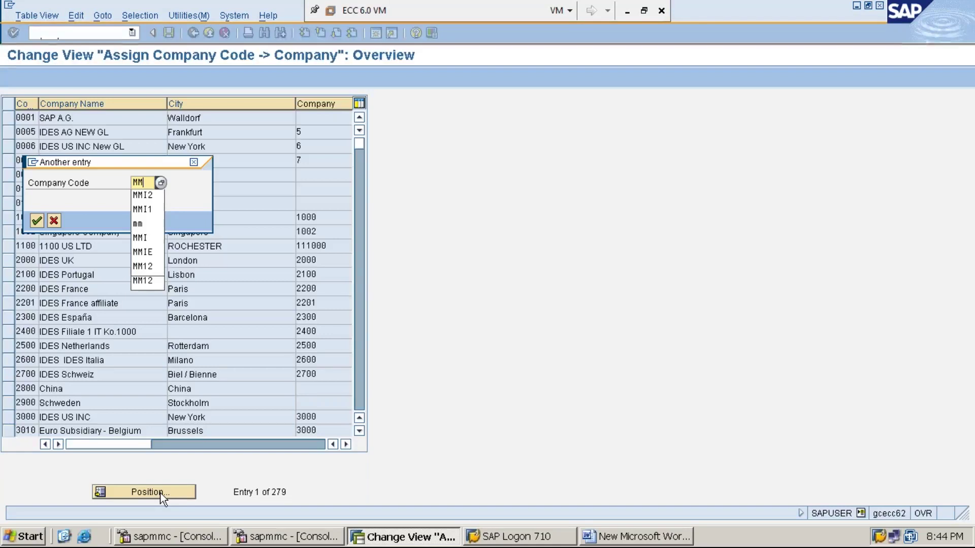
text(I1)
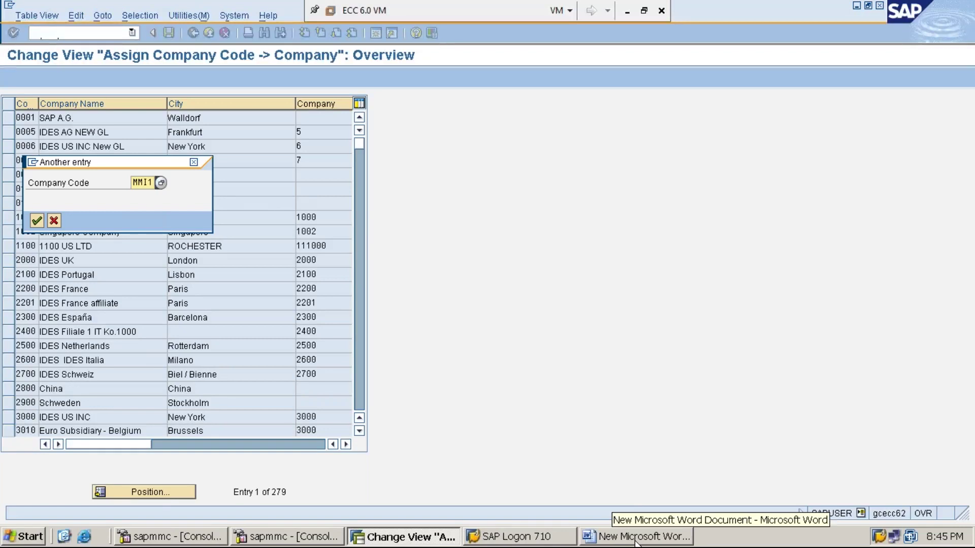
click(636, 537)
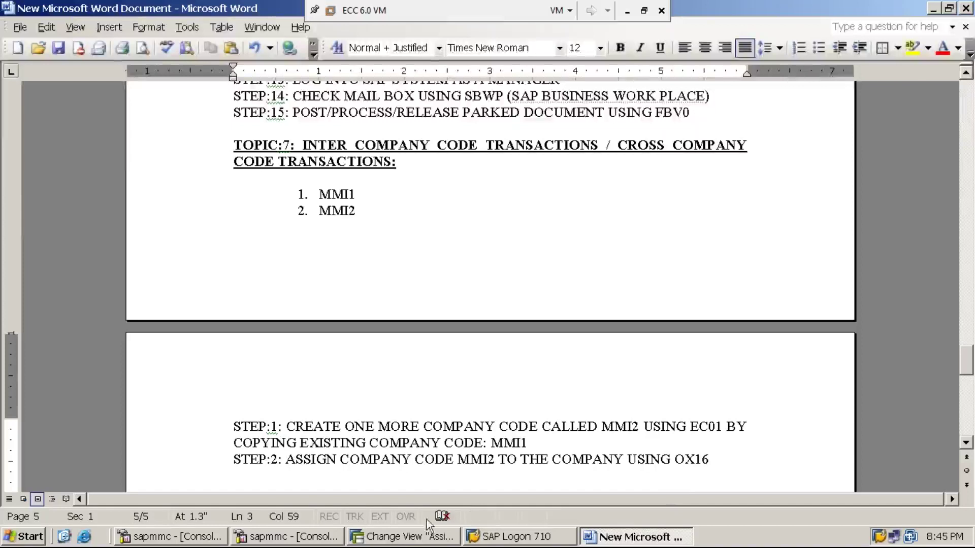
click(405, 537)
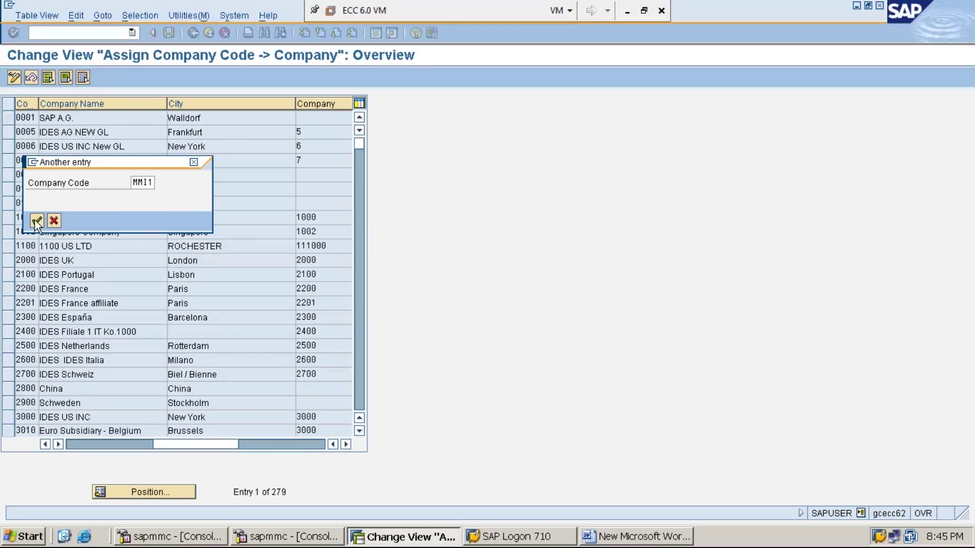
key(Return)
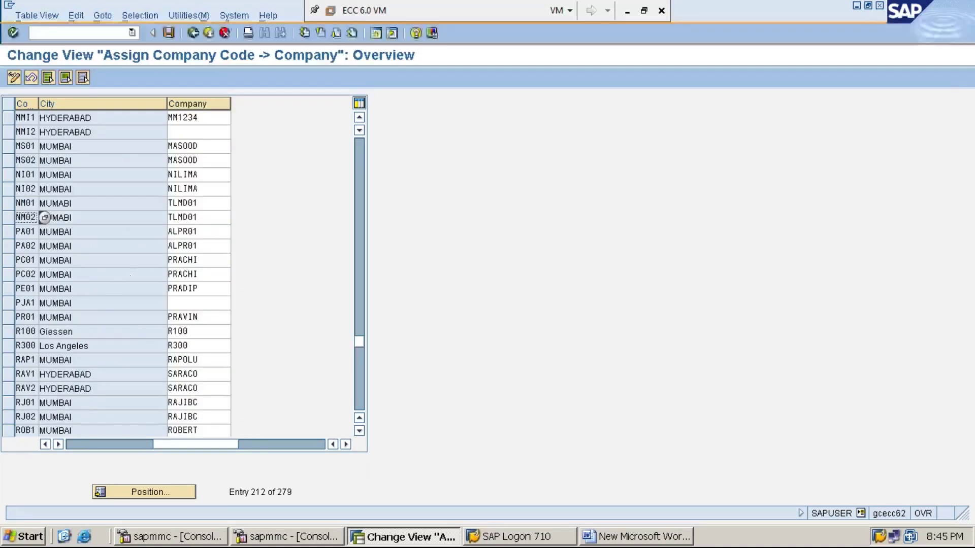
Enter MM1234 as the company for company code MMI2.
click(21, 132)
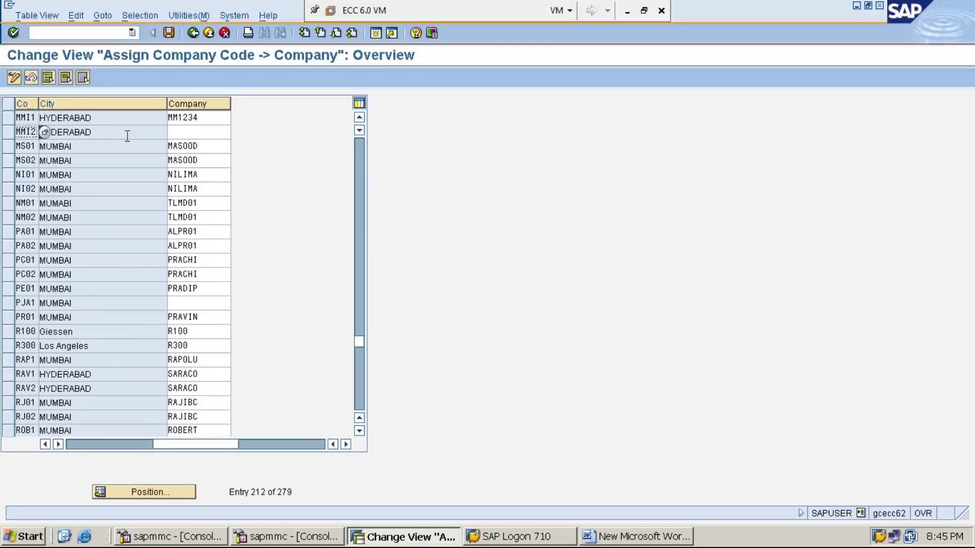
click(187, 133)
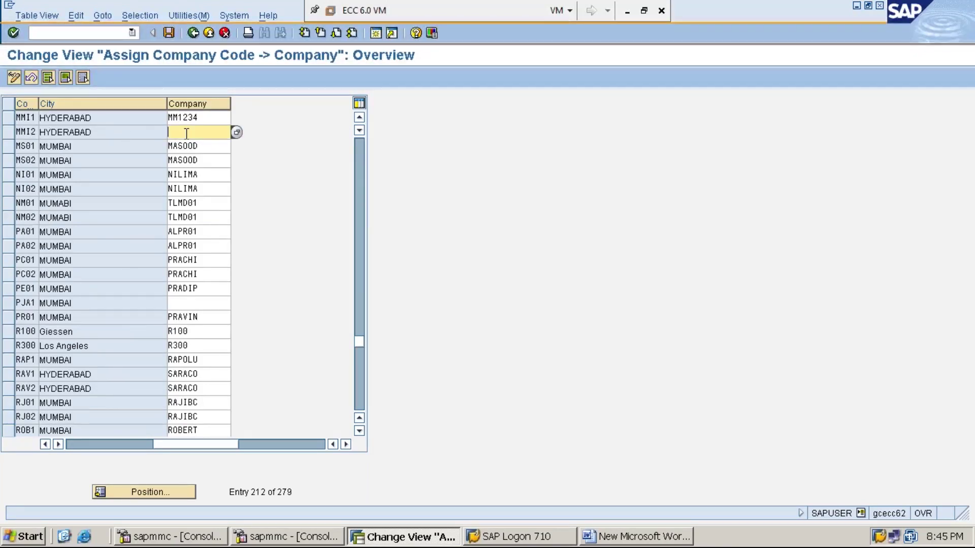
text(MM1234)
key(Escape)
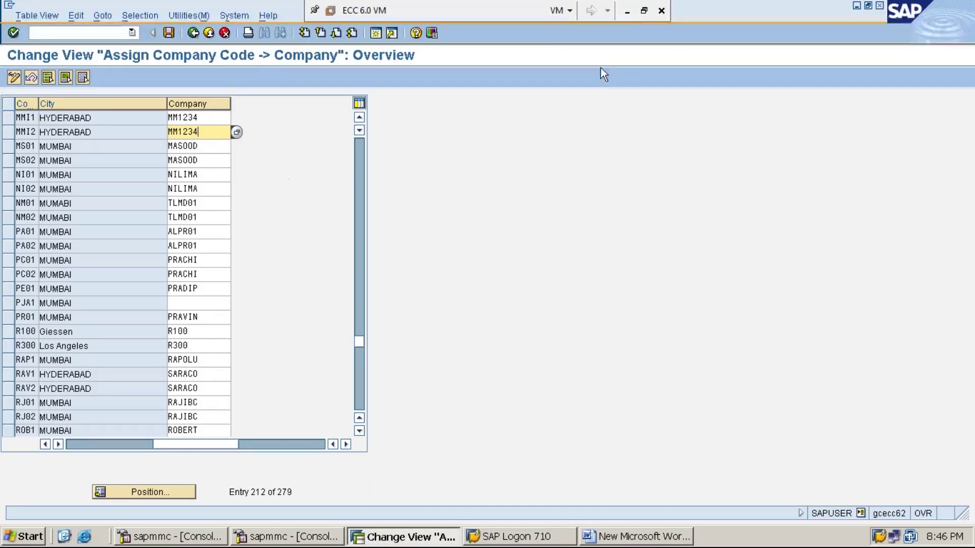
click(627, 16)
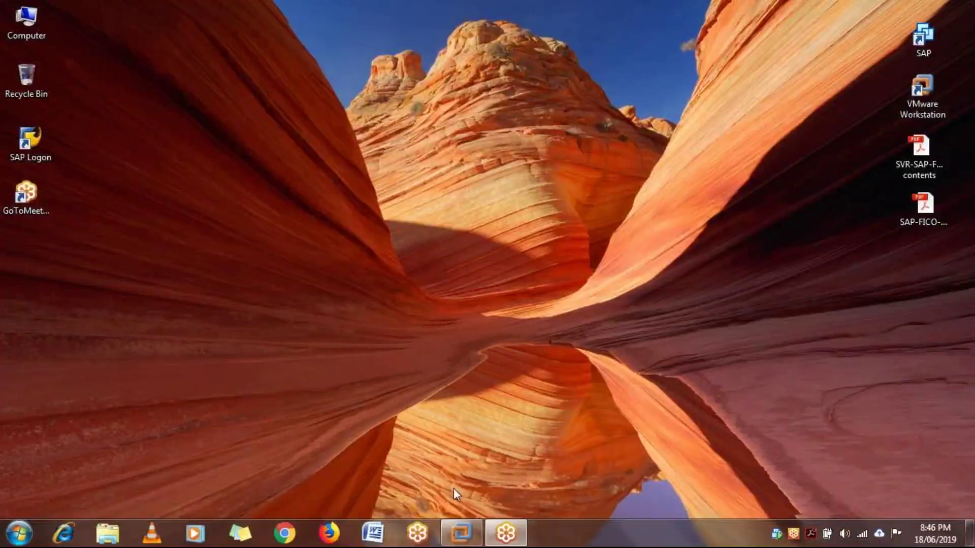
mouse_move(467, 542)
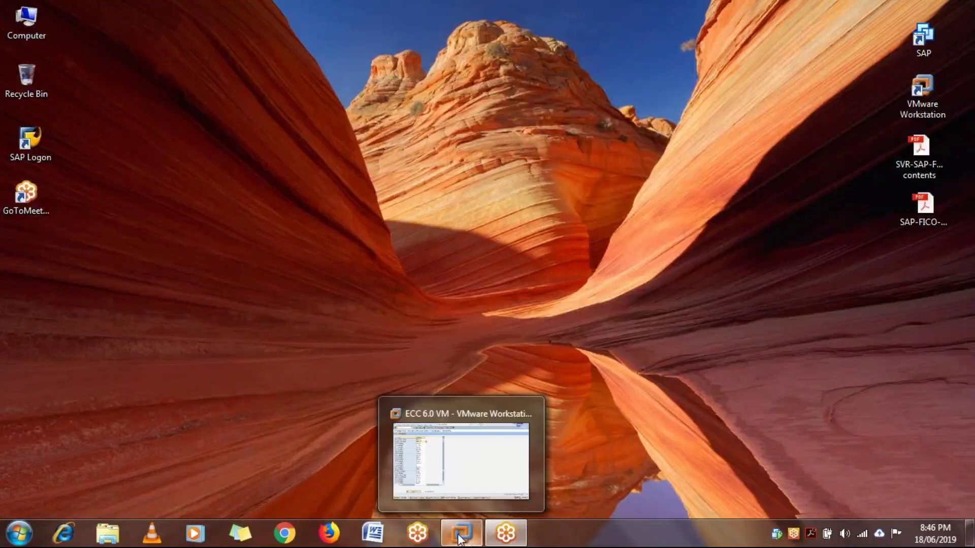
click(469, 454)
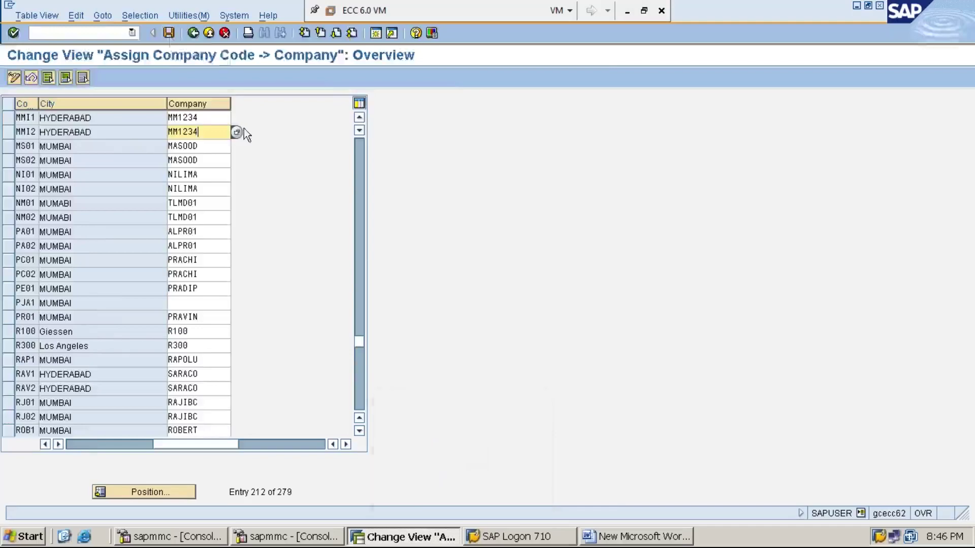
Save the company assignment in customizing request ECCK900148, check the Word notes and return to SAP.
click(170, 34)
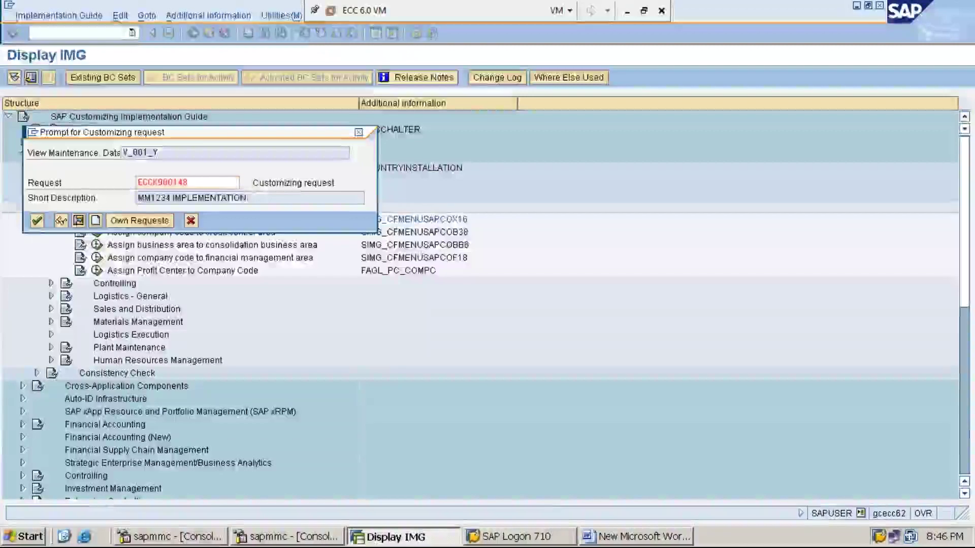
key(Return)
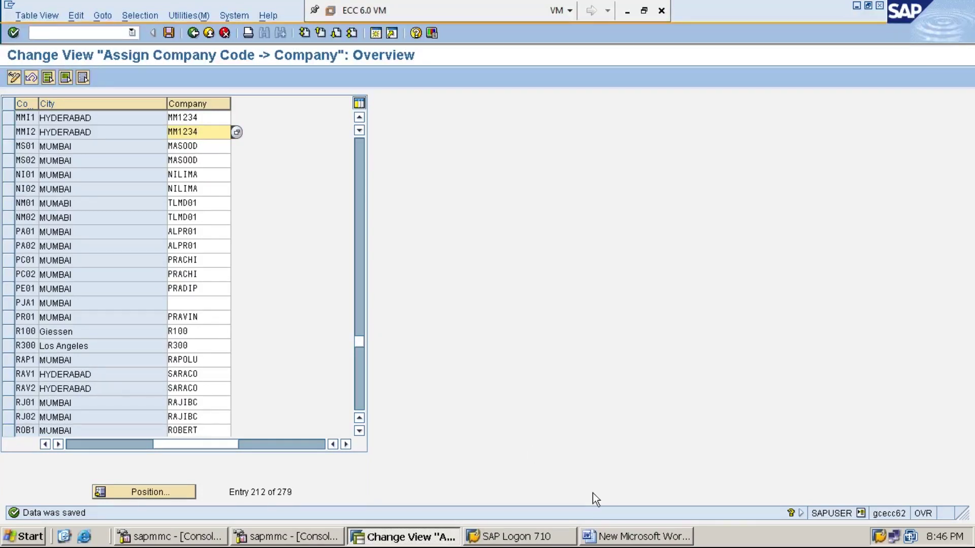
click(634, 541)
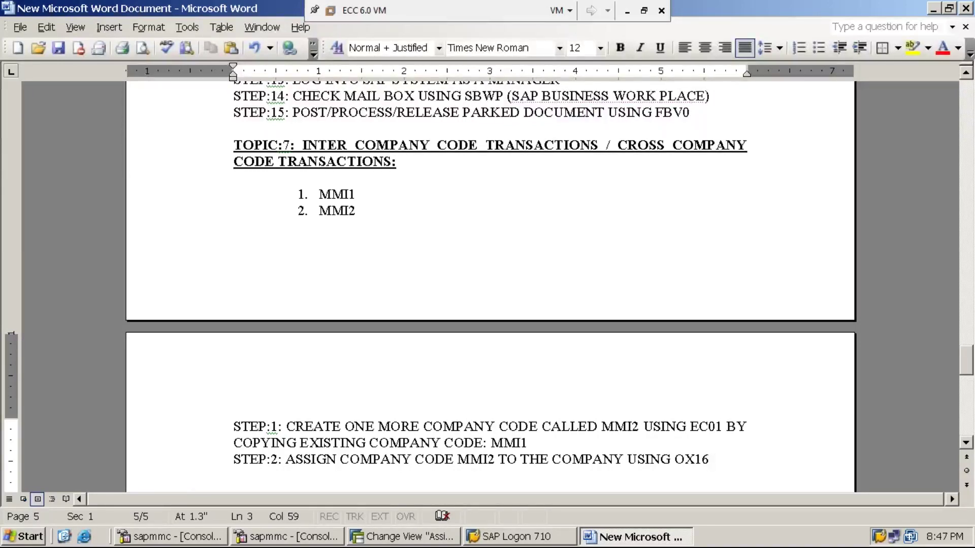
click(404, 536)
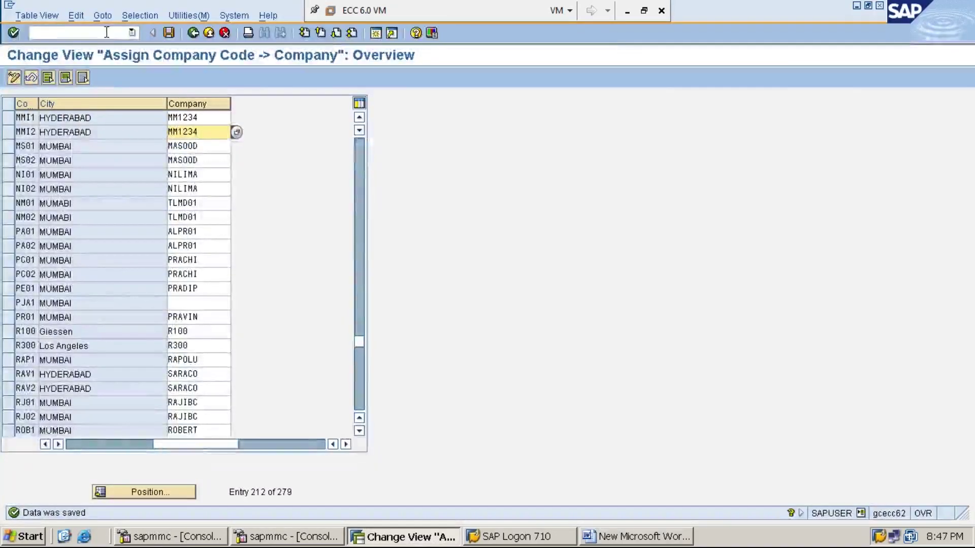
Leave the assignment view and open central G/L account maintenance with /NFS00.
click(107, 32)
text(/nOX02)
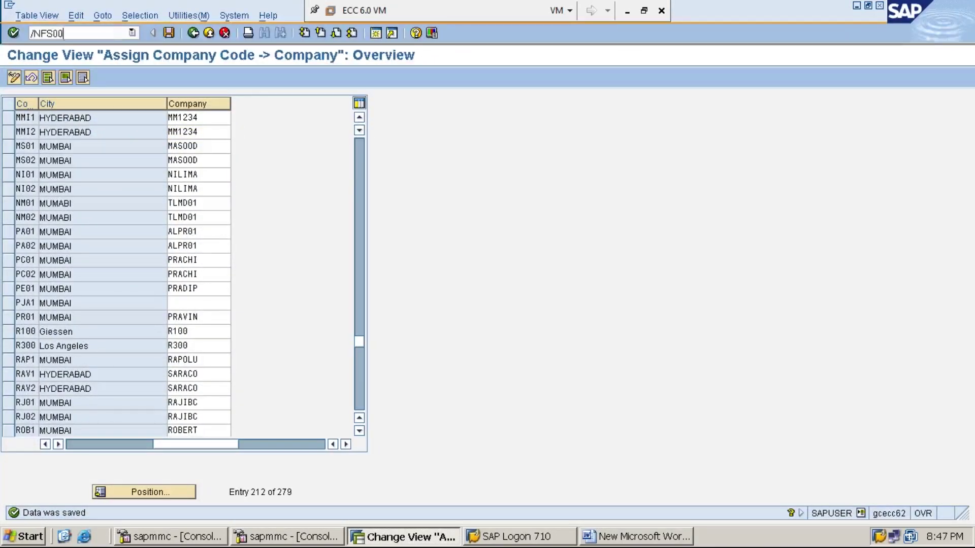
key(Return)
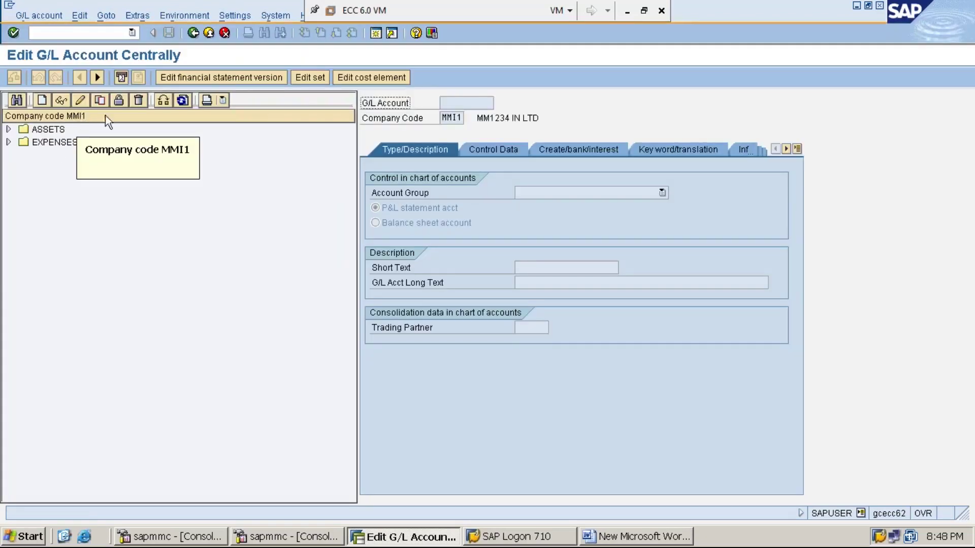
Expand ASSETS and EXPENSES and go through the G/L accounts of company code MMI1.
click(11, 129)
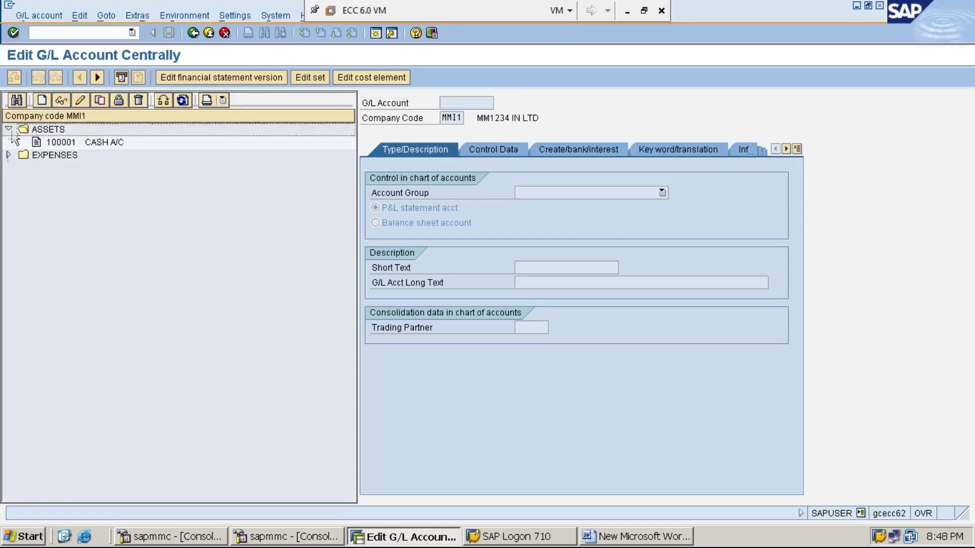
click(8, 155)
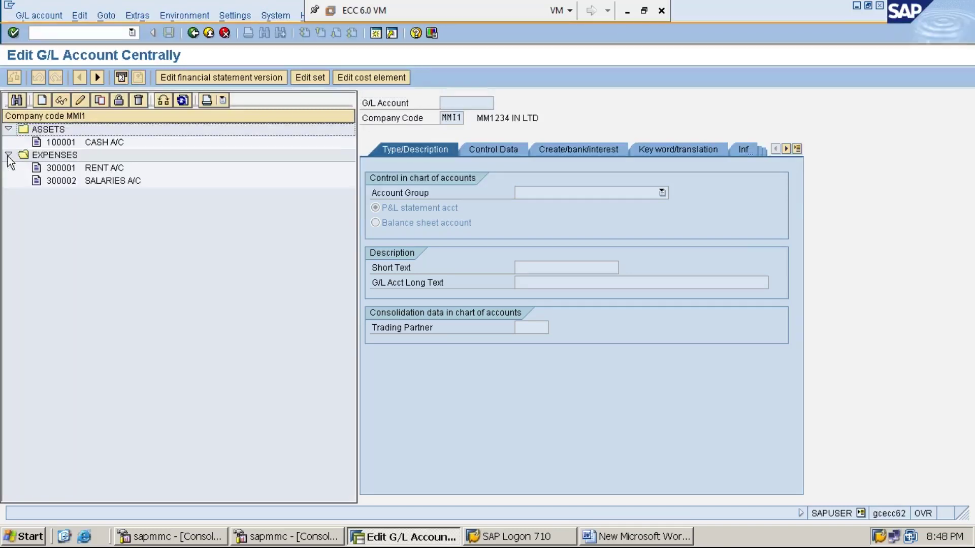
click(64, 143)
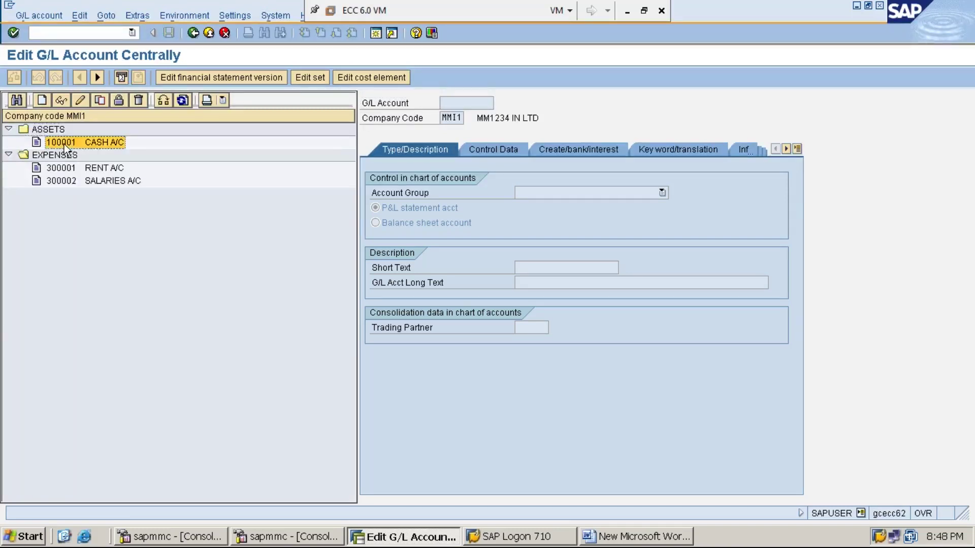
key(Down)
key(Down)
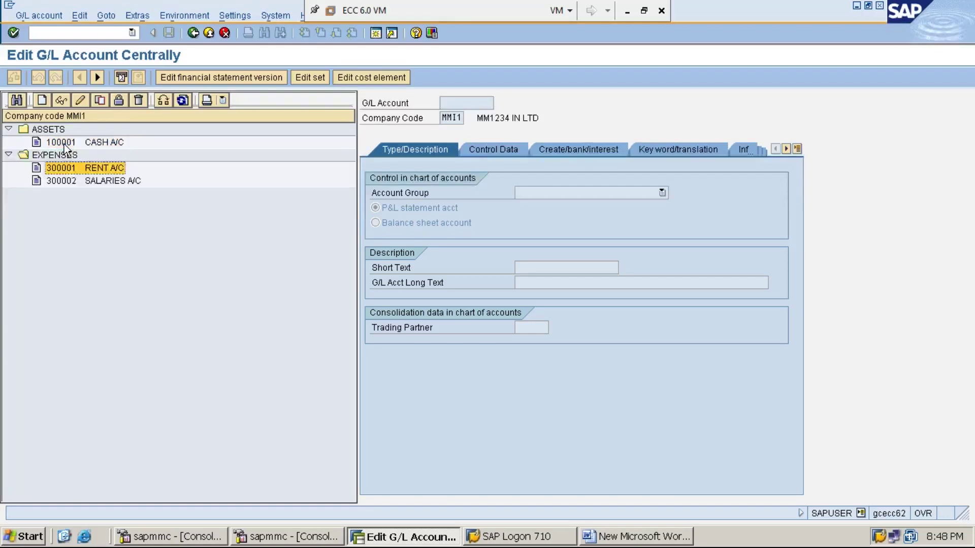
key(Down)
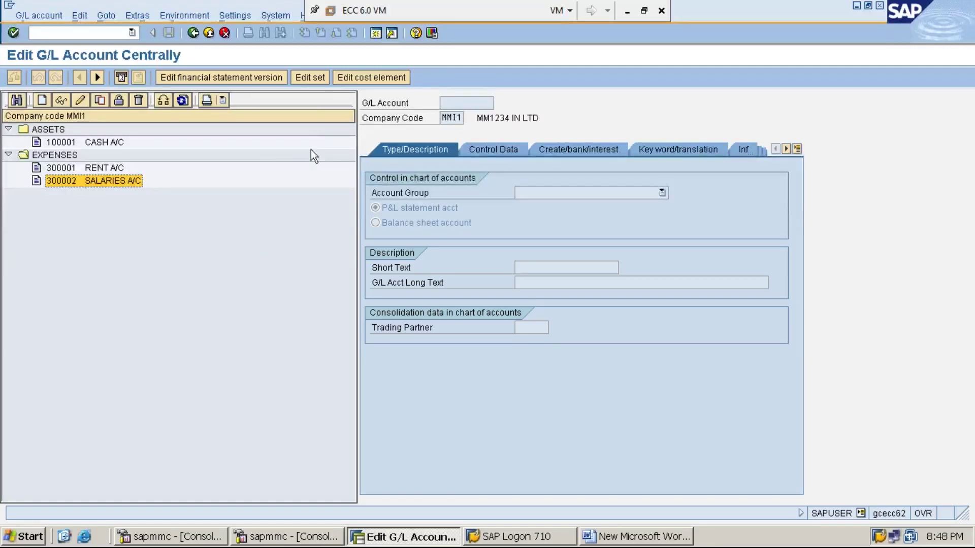
Create a second SAP session and run FS00 in it.
click(377, 32)
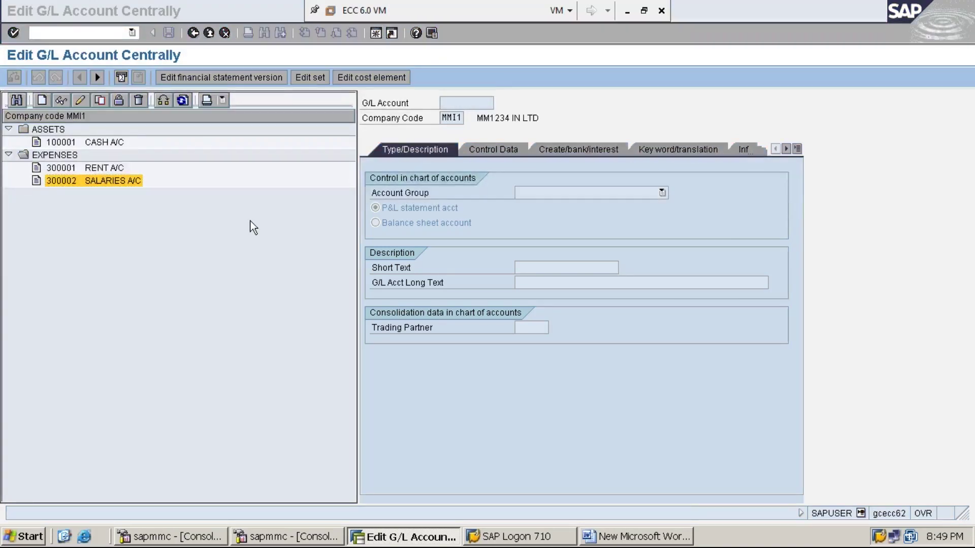
text(FS00)
key(Return)
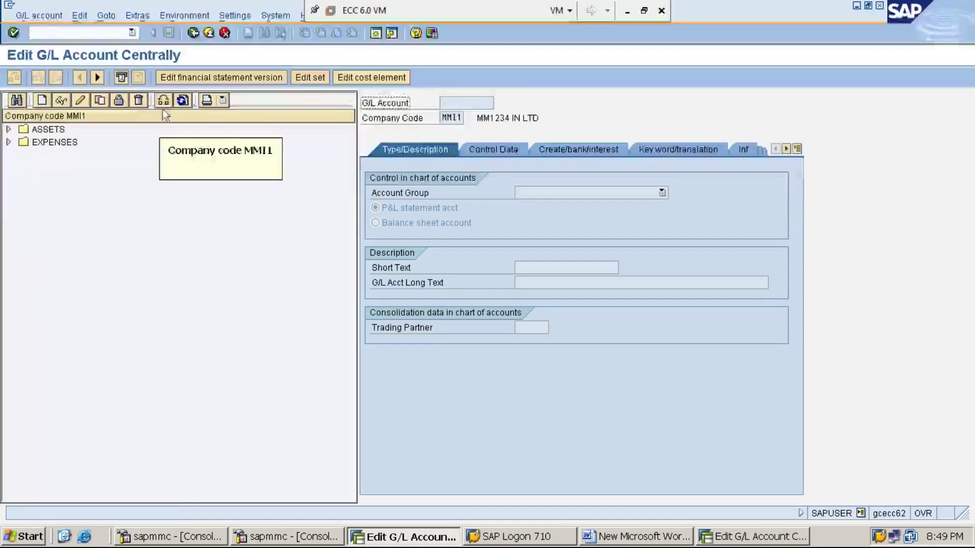
Switch the account list to company code MMI2 and expand ASSETS and EXPENSES to examine its G/L accounts.
click(163, 100)
key(BackSpace)
text(2)
key(Return)
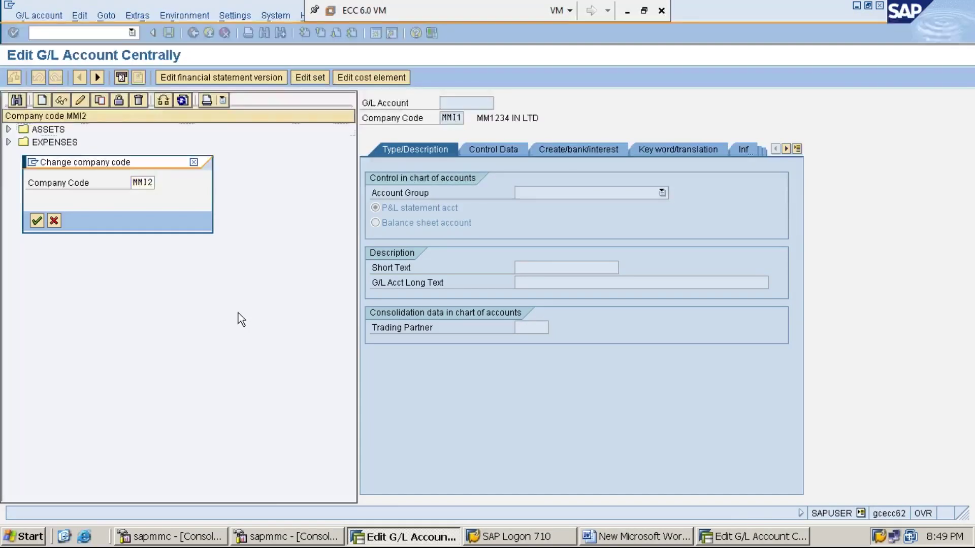
click(8, 130)
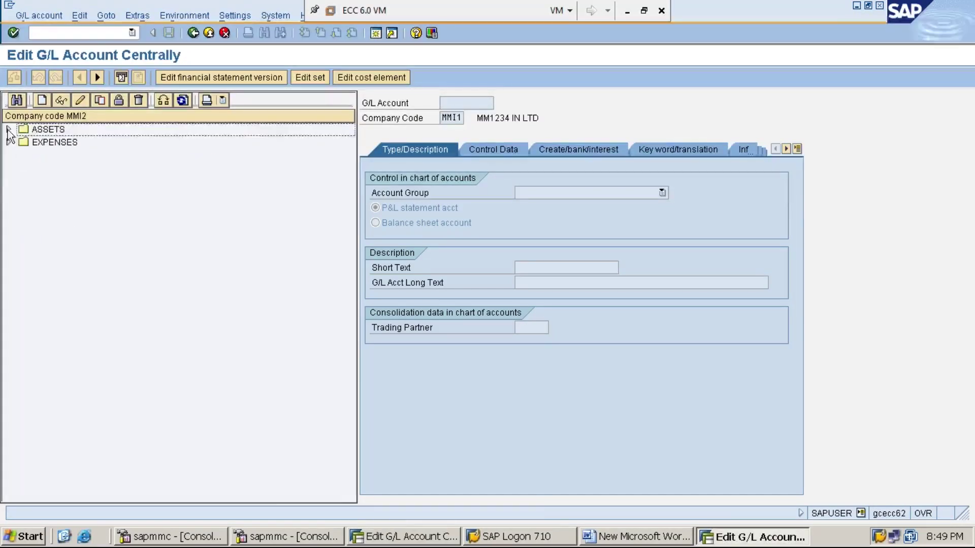
click(8, 155)
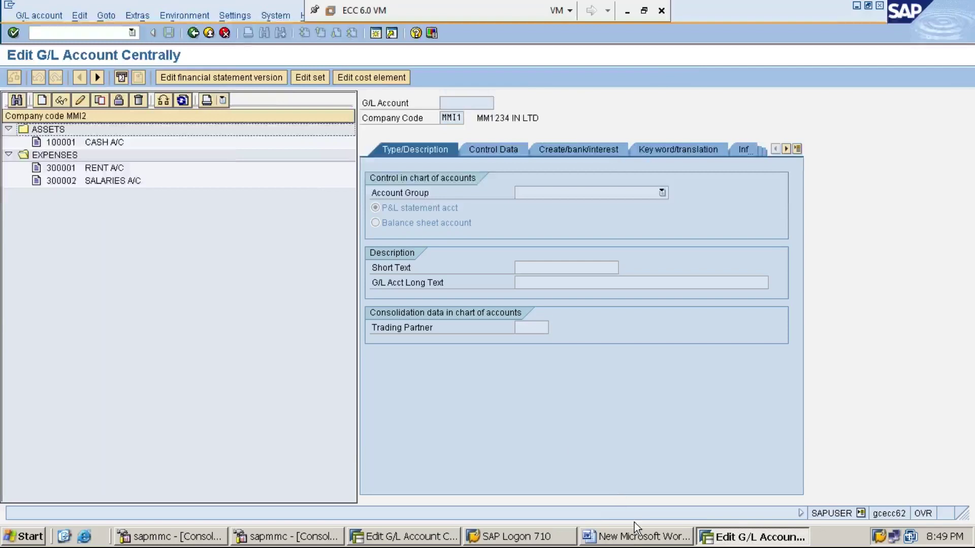
Switch to the Word document and add the line "MMI1 – IS AN EXISTING COMPANY CODE" below STEP:2, separated by a blank line.
click(638, 538)
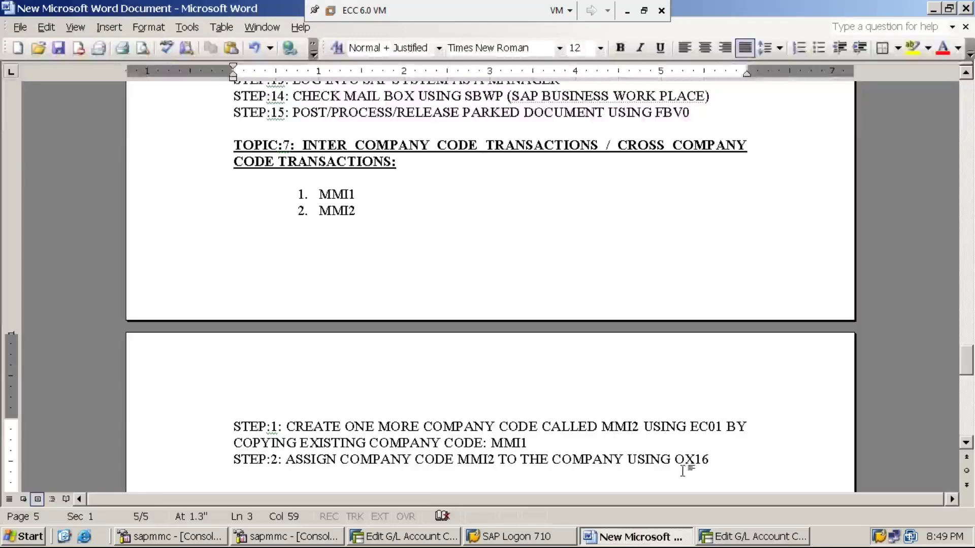
key(Return)
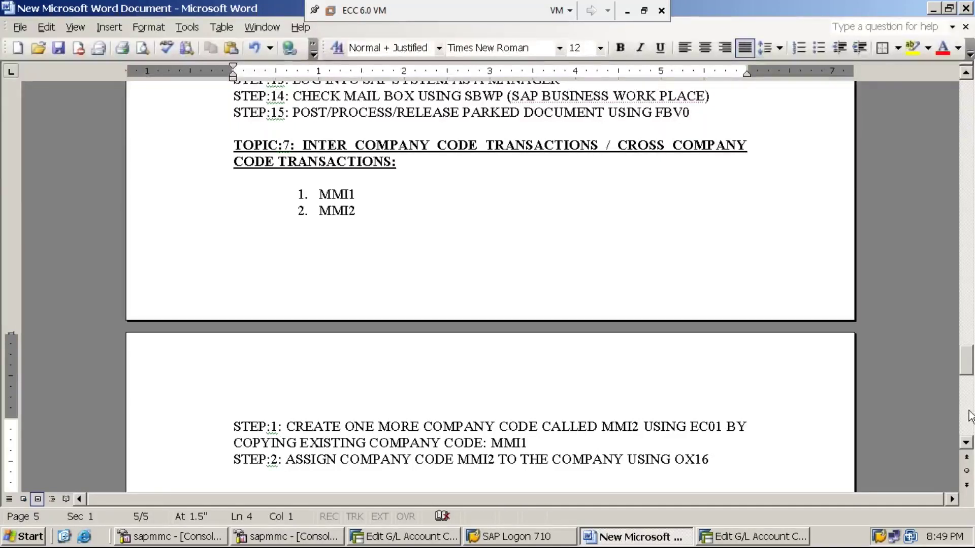
click(966, 444)
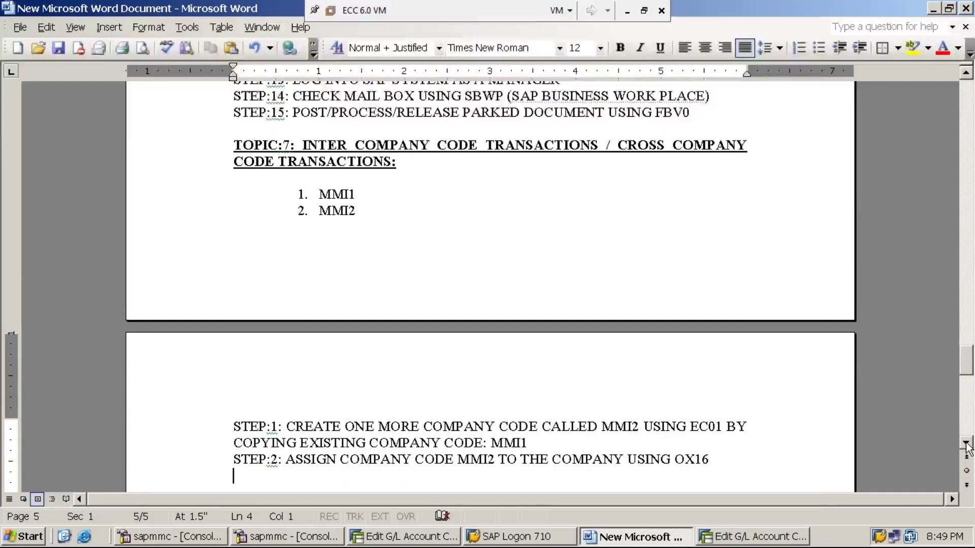
click(965, 444)
click(966, 445)
click(966, 444)
key(Down)
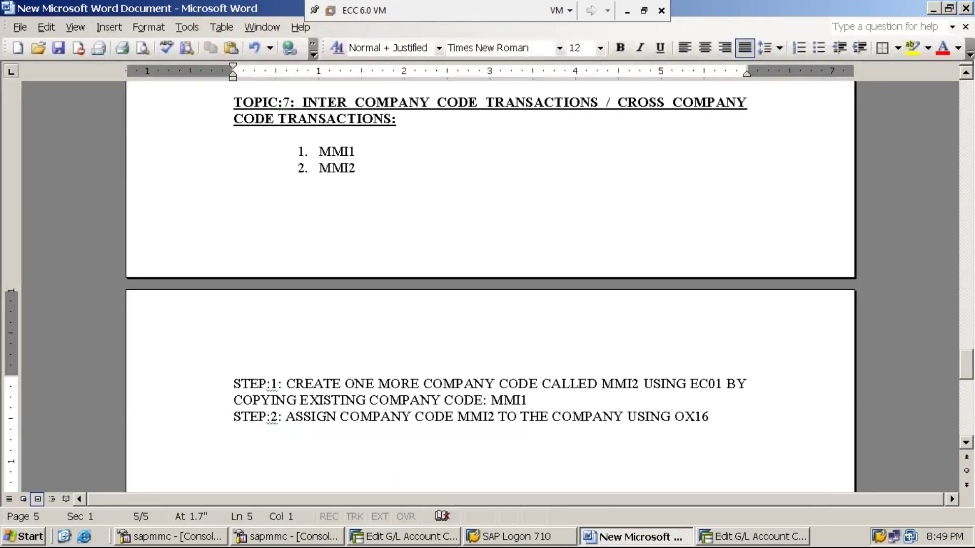
text(MMI1)
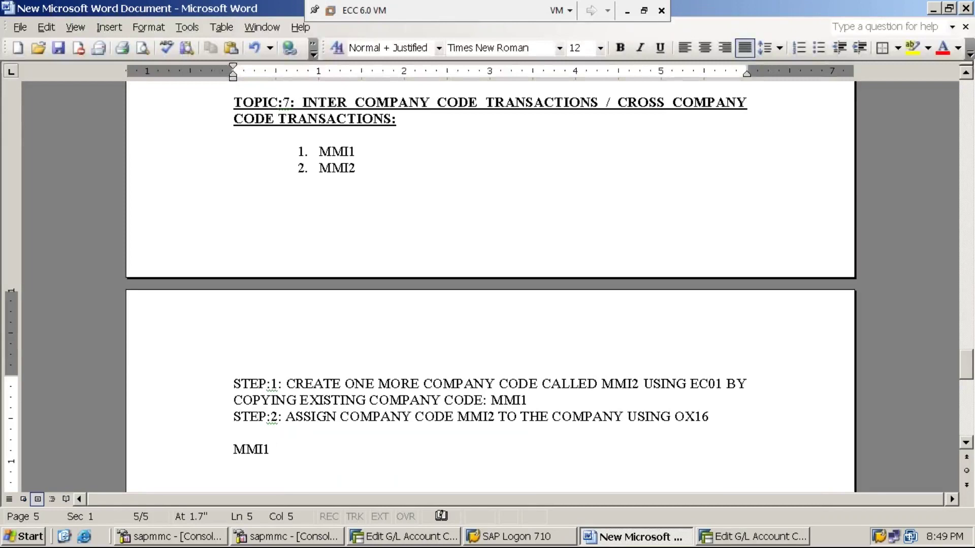
text( - 1)
text(S AN E)
text(XISTING )
text(COMPANY )
text(CODE)
key(Return)
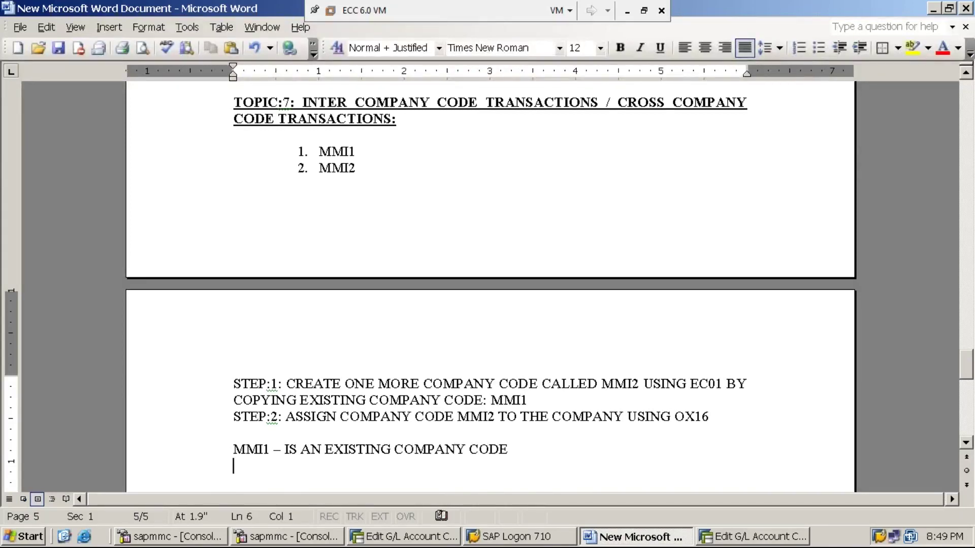
Add the line "MMI2 – IS A NEW COMPANY CODE" directly below the MMI1 line.
text(MMI2 -)
text( IS A NEW COM)
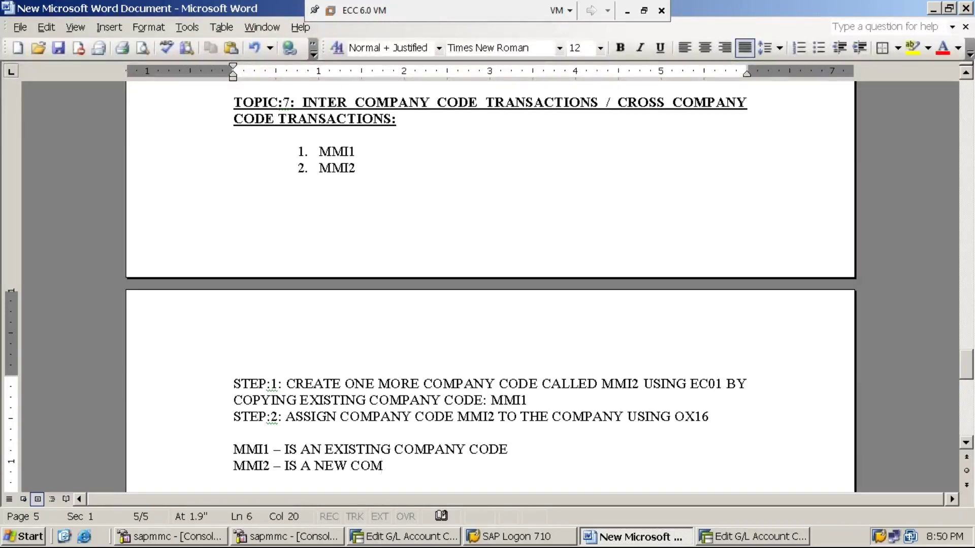
text(PANY CODE)
key(Return)
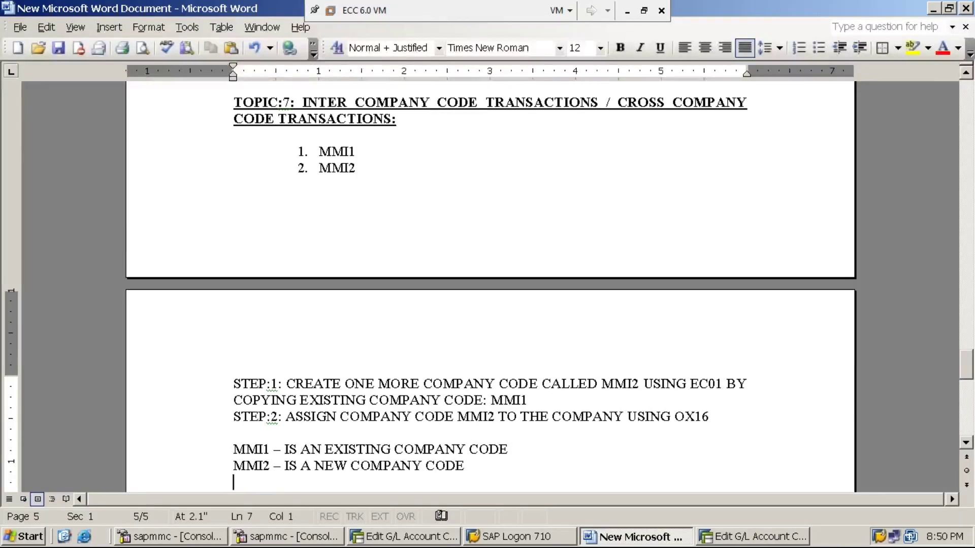
Start a paragraph after a blank line with "AS THE COMPANY CODE: MMI2 IS A NEW COMPANY CODE ESTABLISHED RECENTLY,".
key(Return)
text(AS MMI)
key(BackSpace)
key(BackSpace)
key(BackSpace)
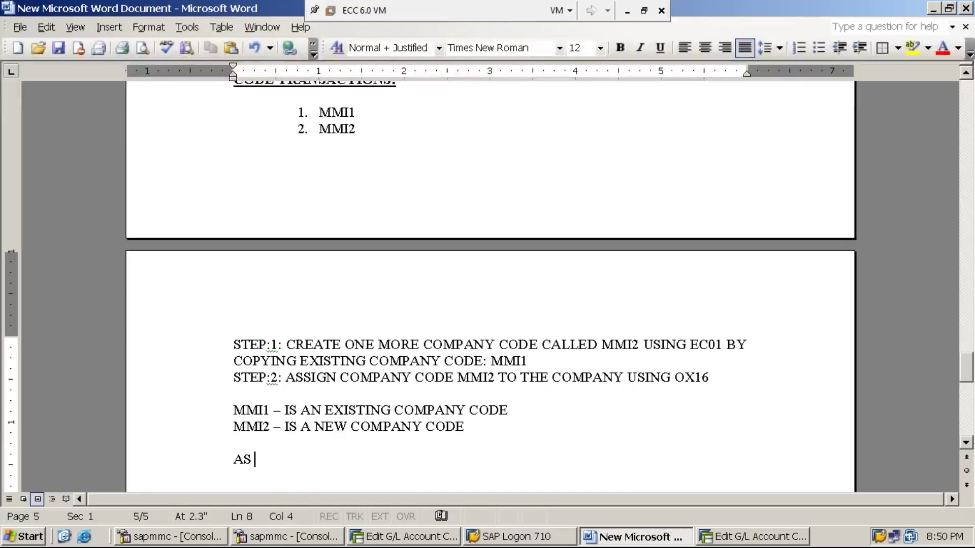
text(THE COMP)
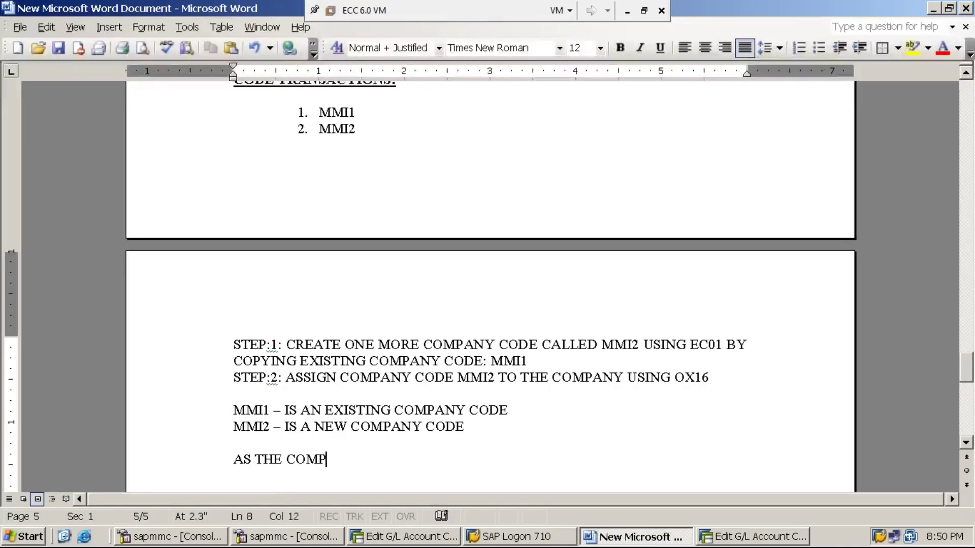
text(ANY CODE)
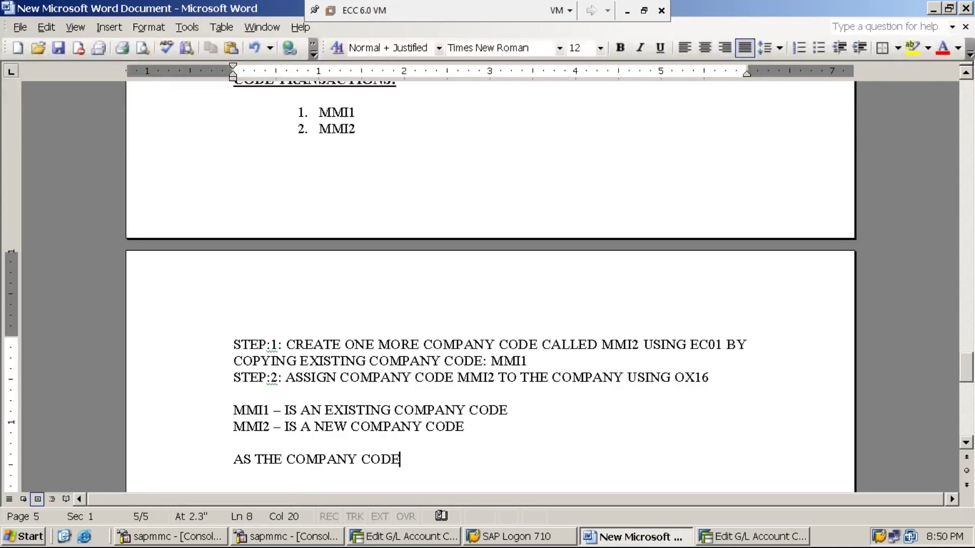
text(: MMI2 )
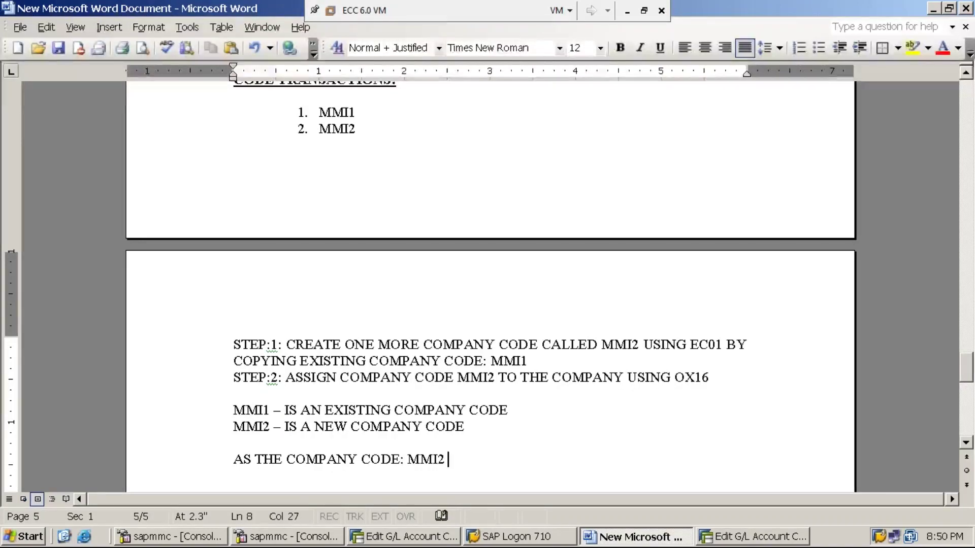
text(IS A NEW CO)
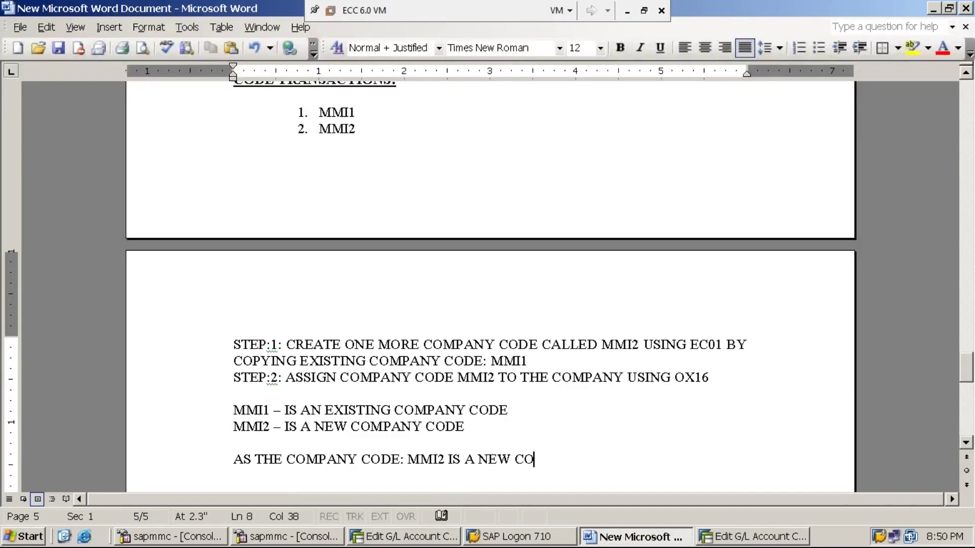
text(MPANY CODE )
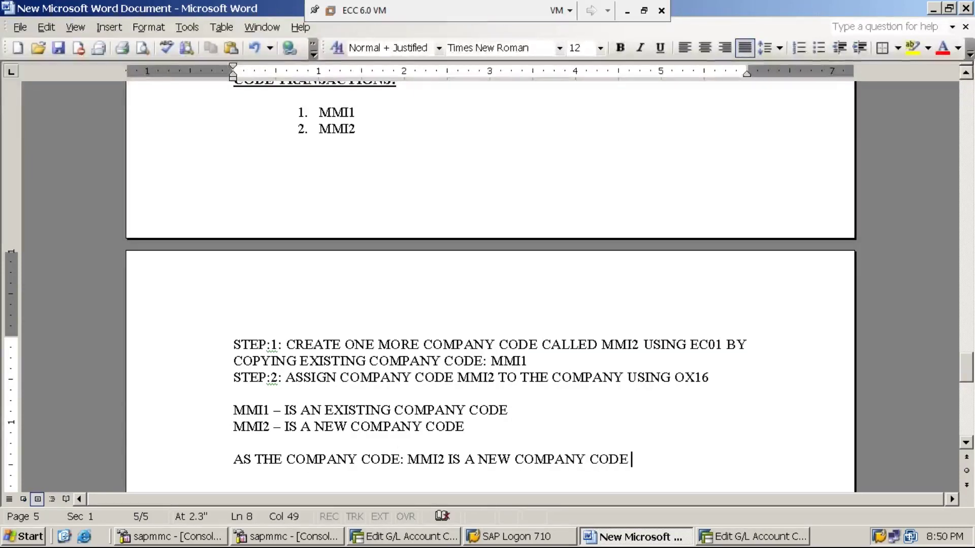
text(EST)
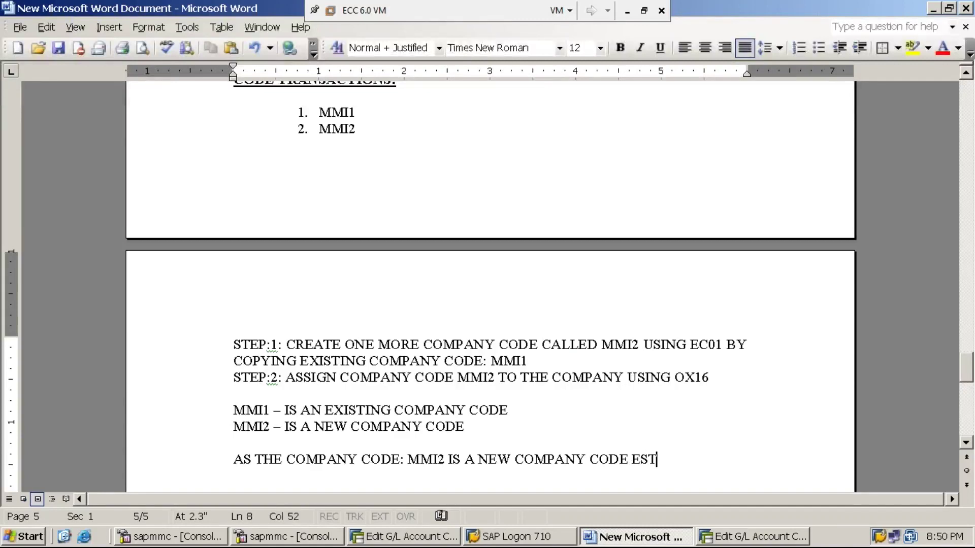
text(ABLISHED )
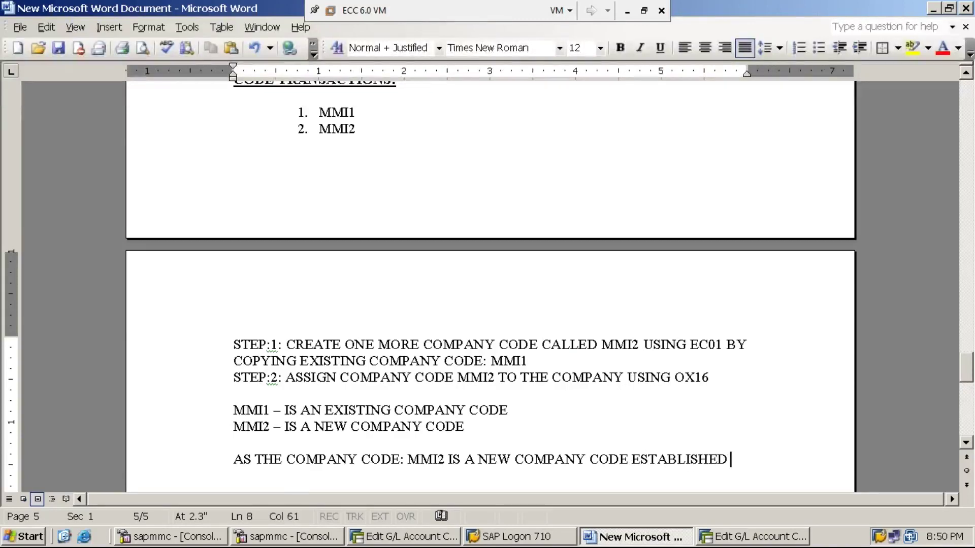
text(RECENT)
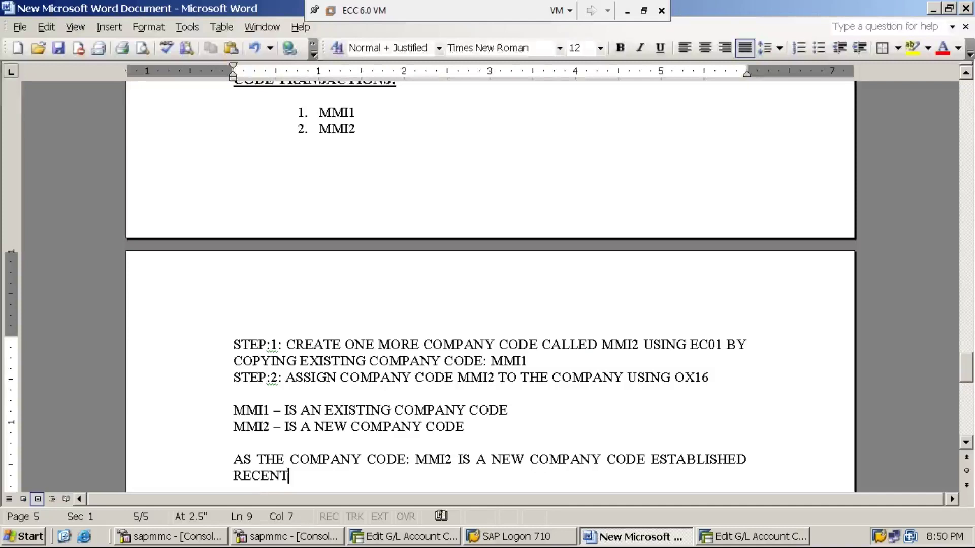
text(LY, I)
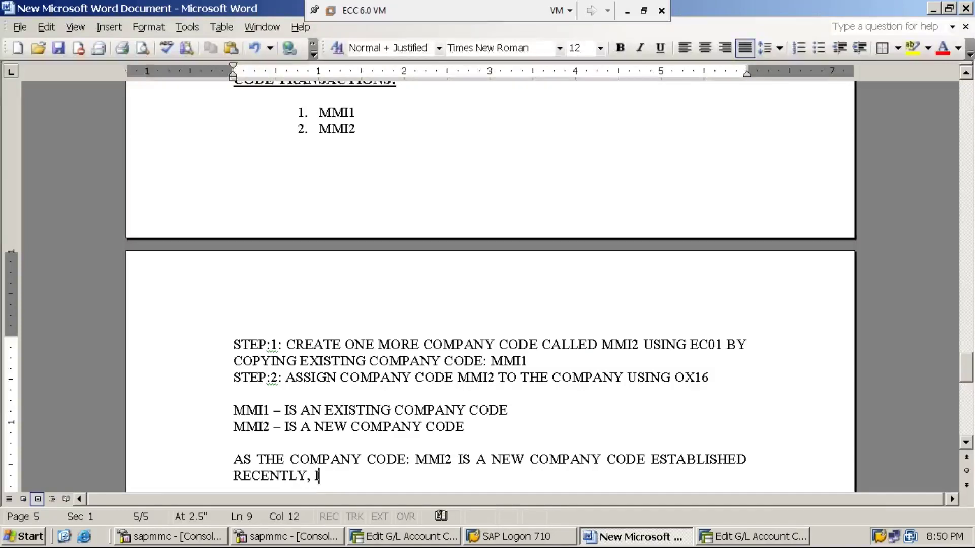
Continue the explanation with "IT IS TAKING HELP FROM THE EXISTING COMPANY CODE: MMI1".
text(T IS TAKING HELP O)
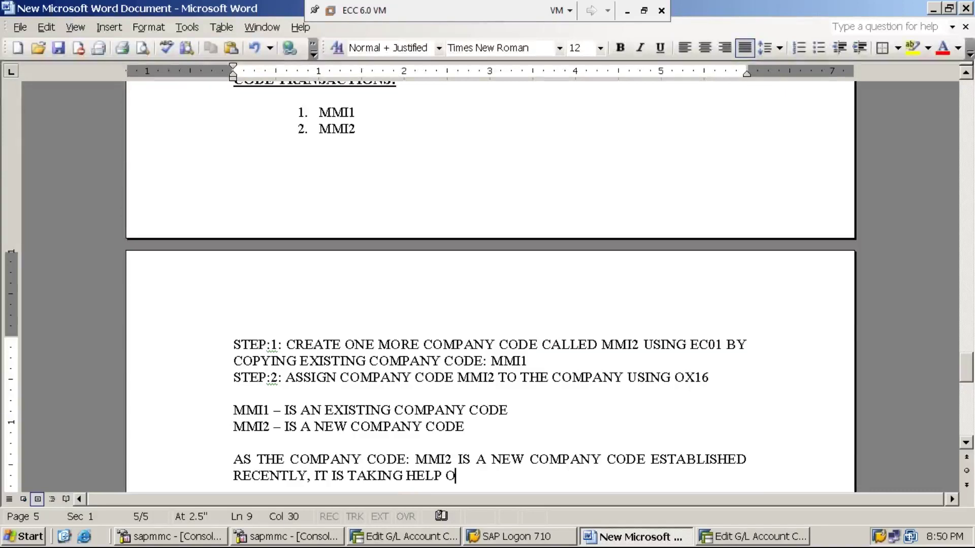
key(BackSpace)
text(FR)
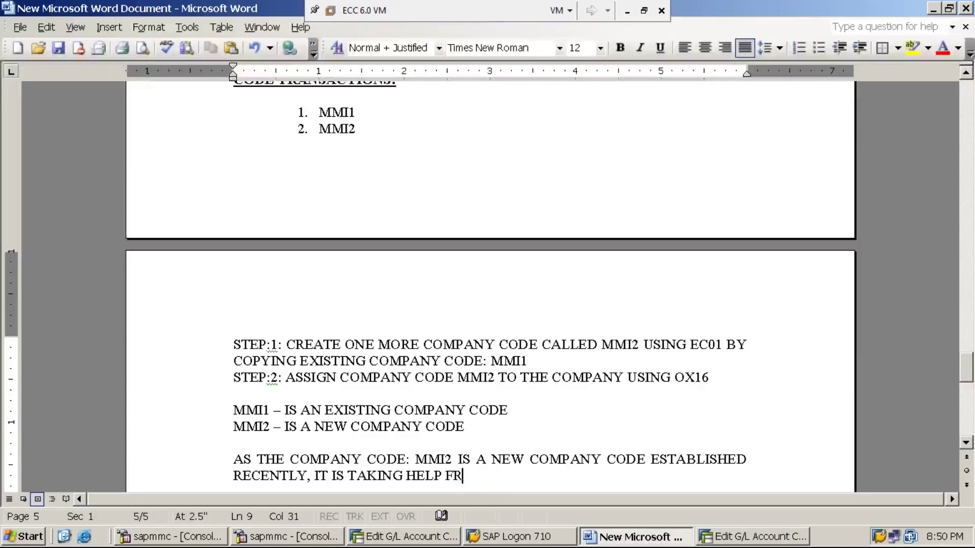
text(OM THE EXISTING COMPANY CODE)
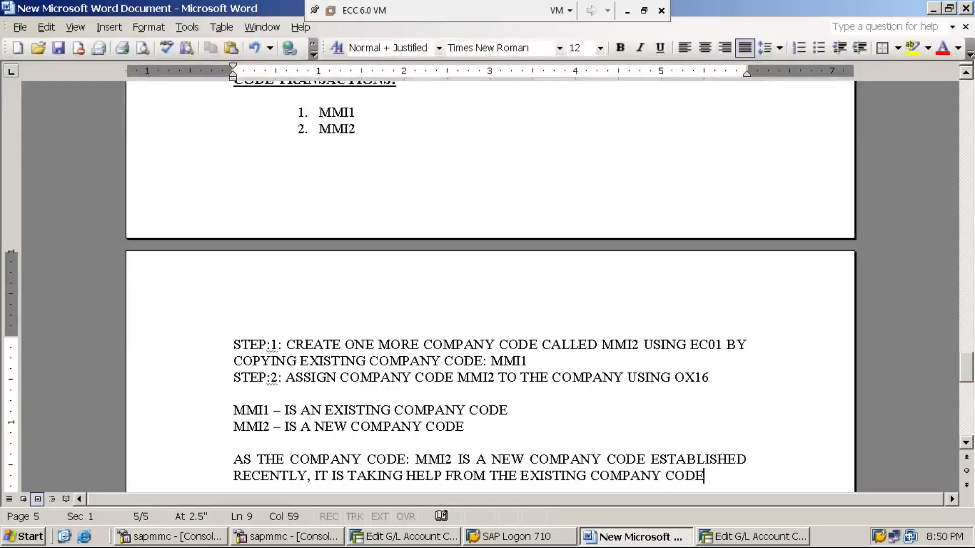
text(: MMI)
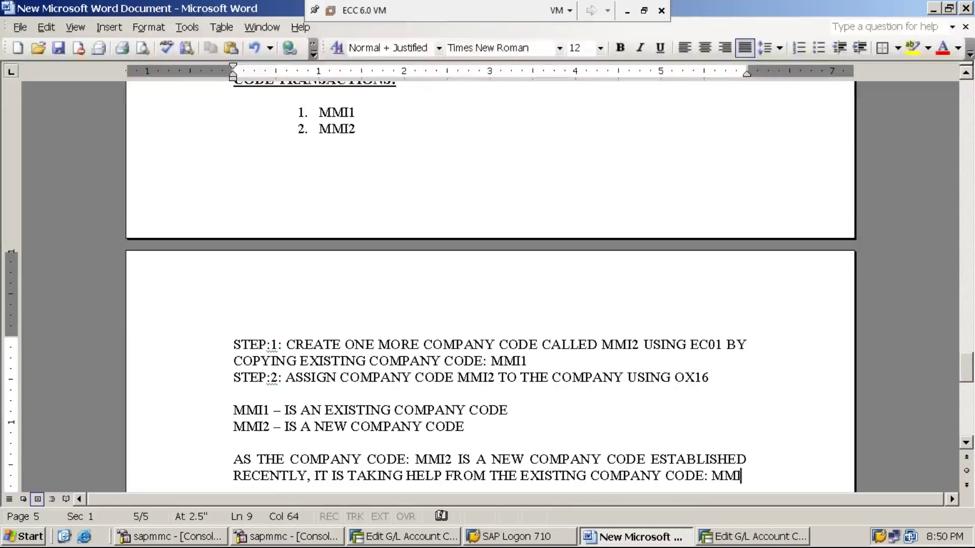
text(1 )
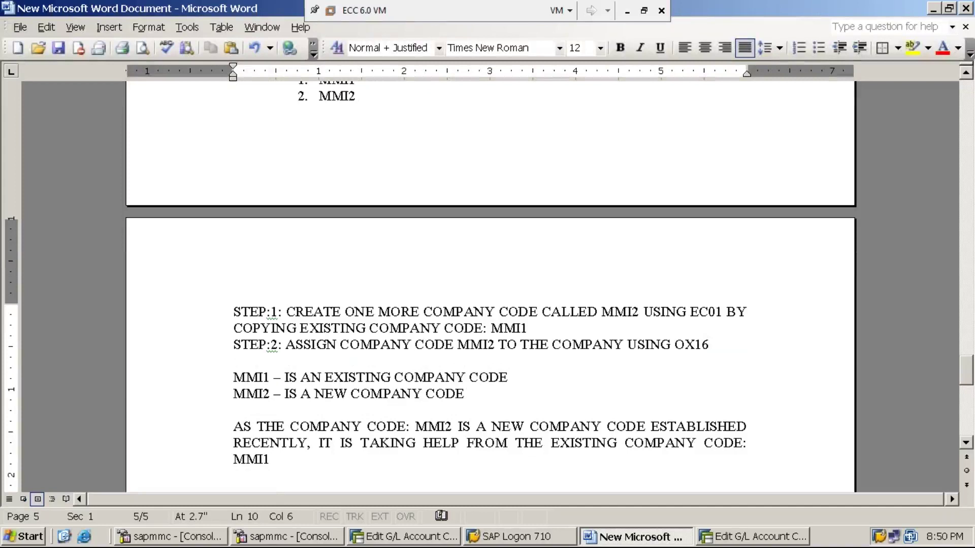
Finish the explanation with "FOR ITS PAYMENTS / TO MEET ITS EXPENSES." and leave a blank line after it.
text(FOR )
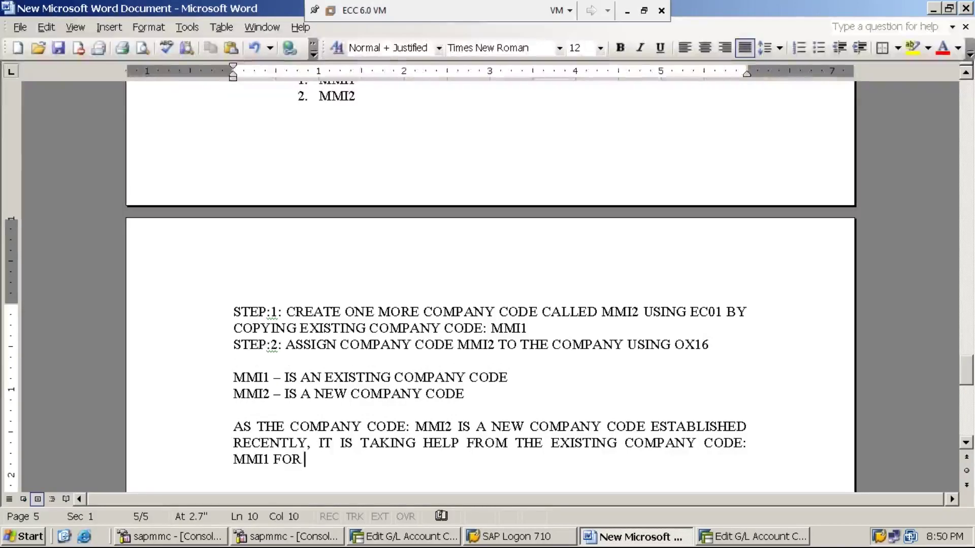
text(ITS PAYME)
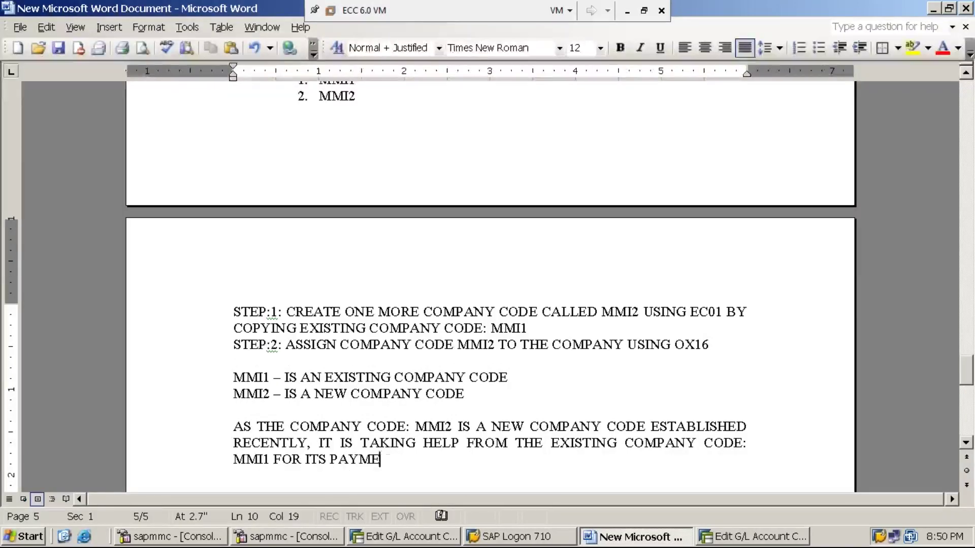
text(NTS / EX)
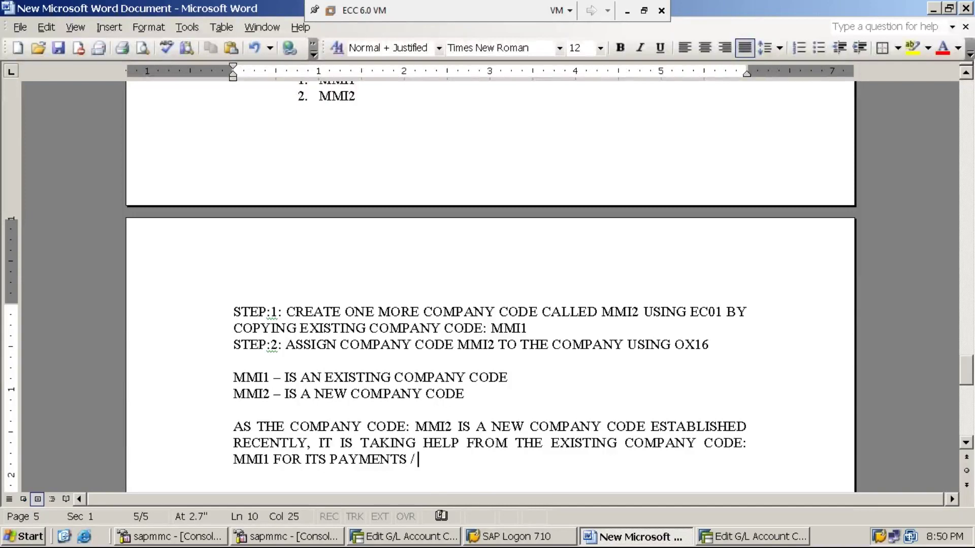
key(BackSpace)
key(BackSpace)
text(TO ME)
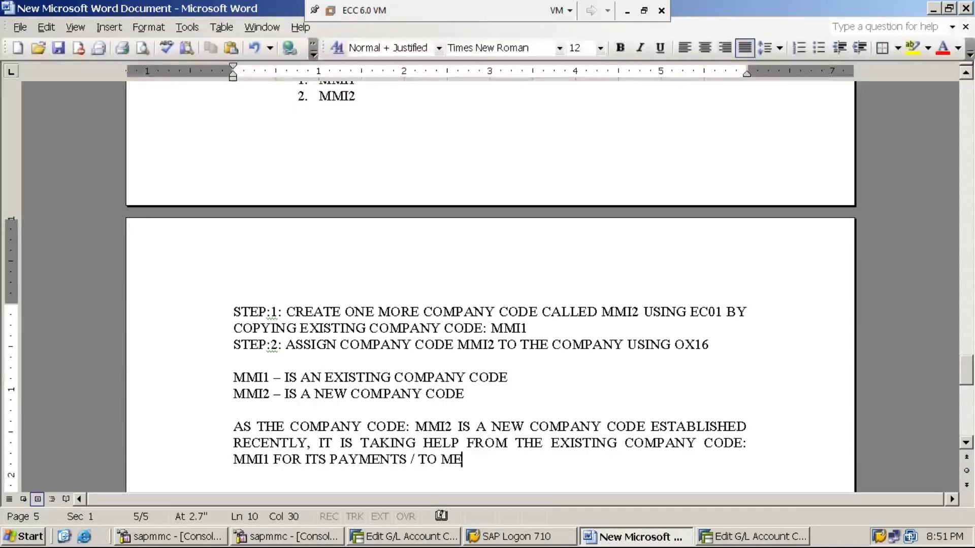
text(ET ITS E)
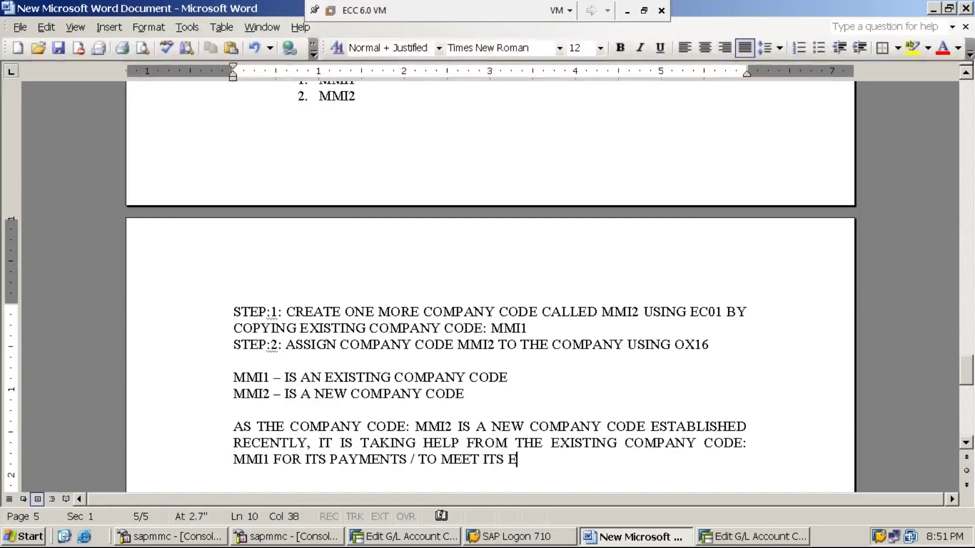
text(XPENSES)
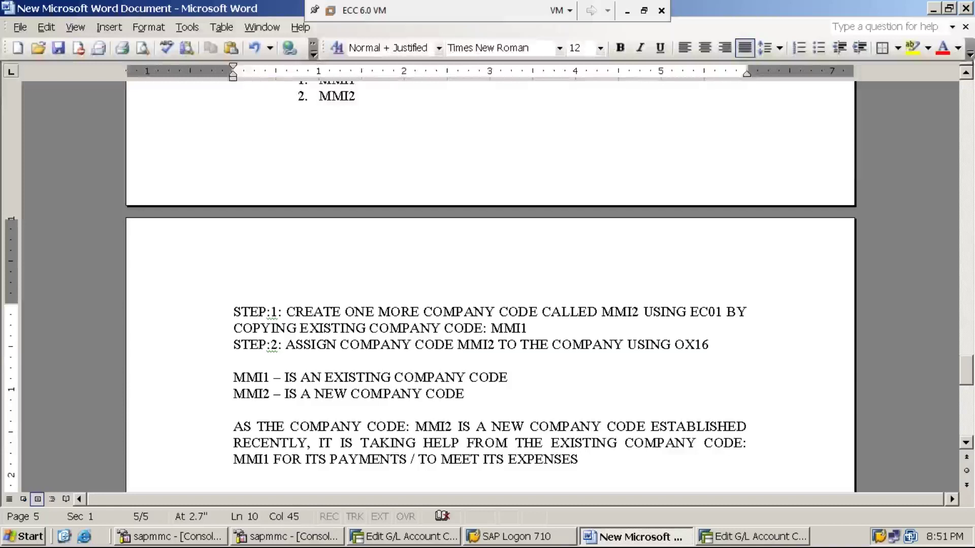
text(.)
key(Return)
key(Return)
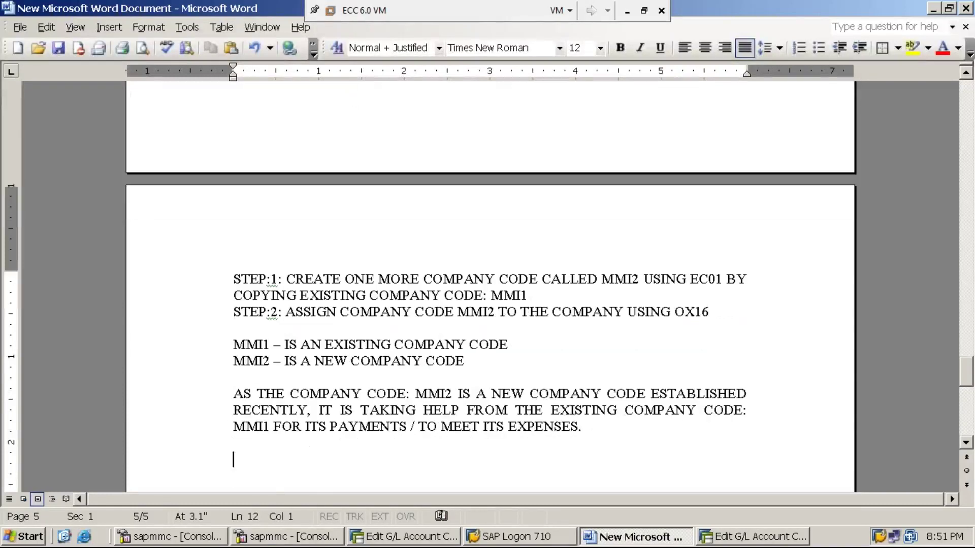
Begin a separate paragraph with "LATER ON (i.e., IN FUTURE)".
text(LATER ON)
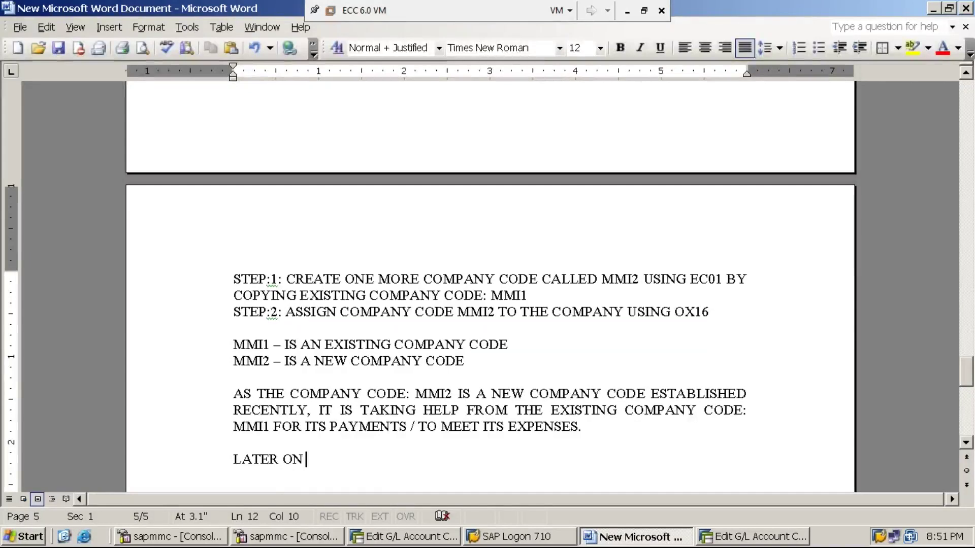
text(()
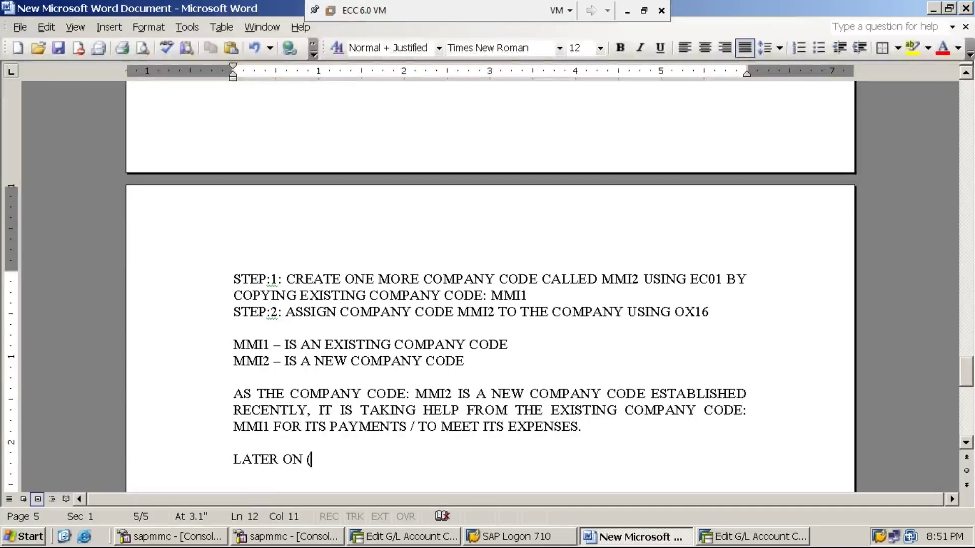
text(i.e)
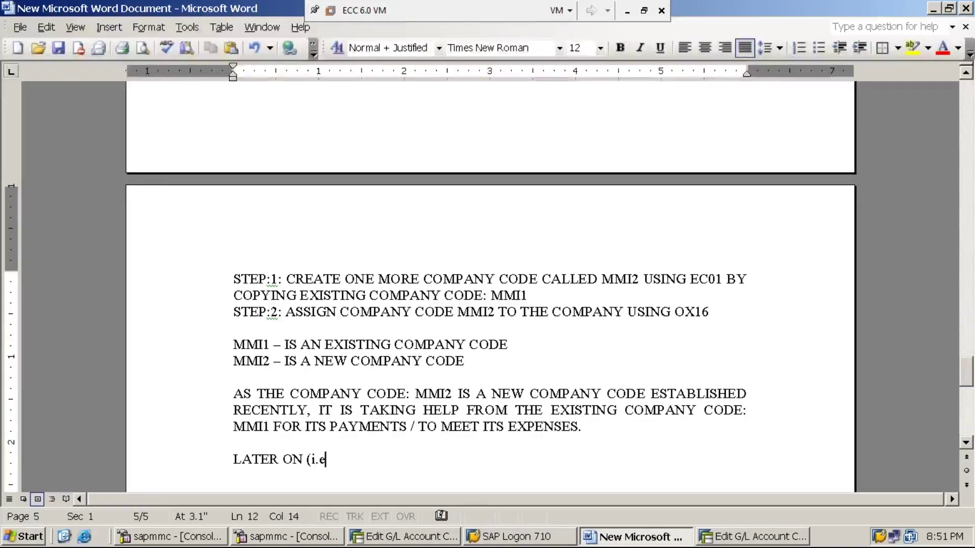
text(.  IN FUTURE)
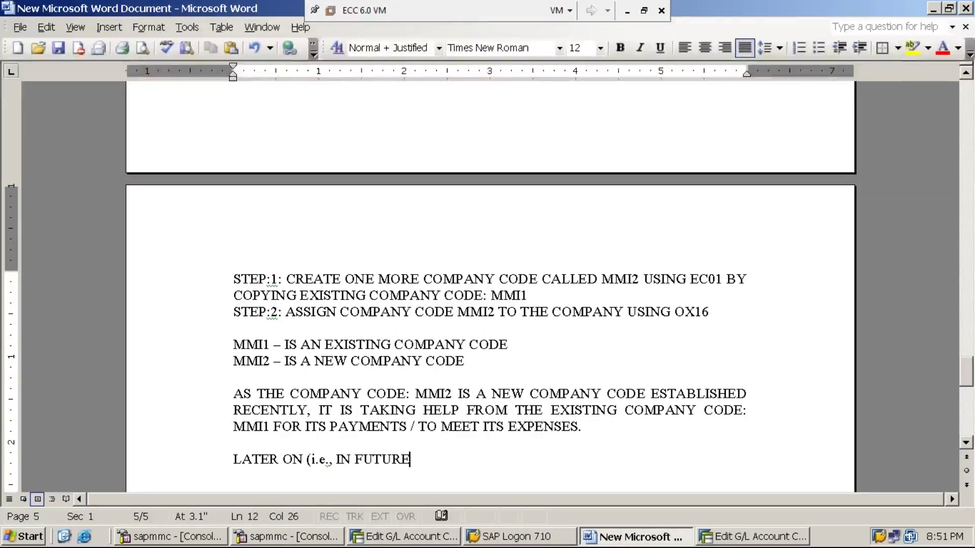
text())
Insert a separate paragraph before "LATER ON" reading "FOR EXAMPLE CC:MMI2 HAS REQUESTED CC:MMI1 TO PAY ITS RENT".
click(582, 426)
key(Return)
key(Return)
text(FOR EXAMPLE )
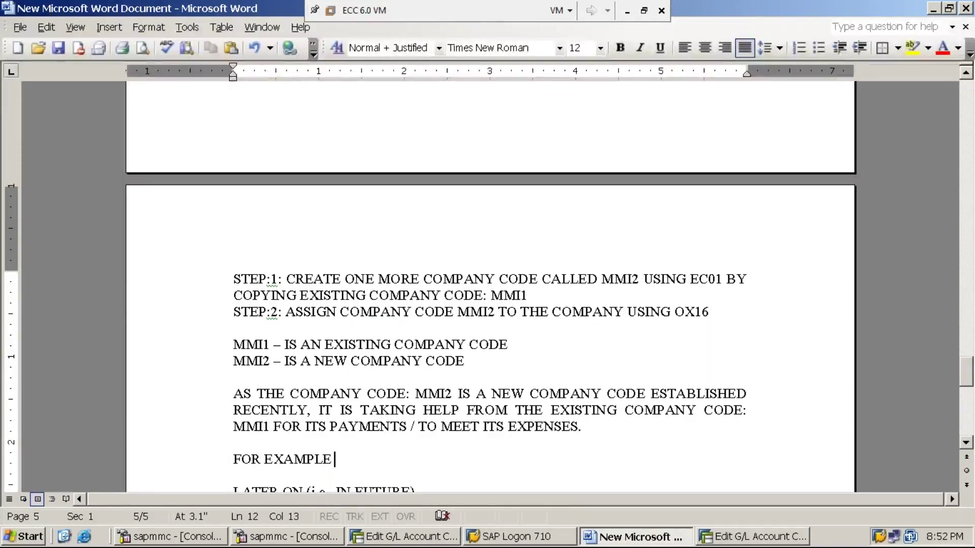
text(MMI2)
key(BackSpace)
key(BackSpace)
key(BackSpace)
key(BackSpace)
text(CO:M)
text(I2 HA)
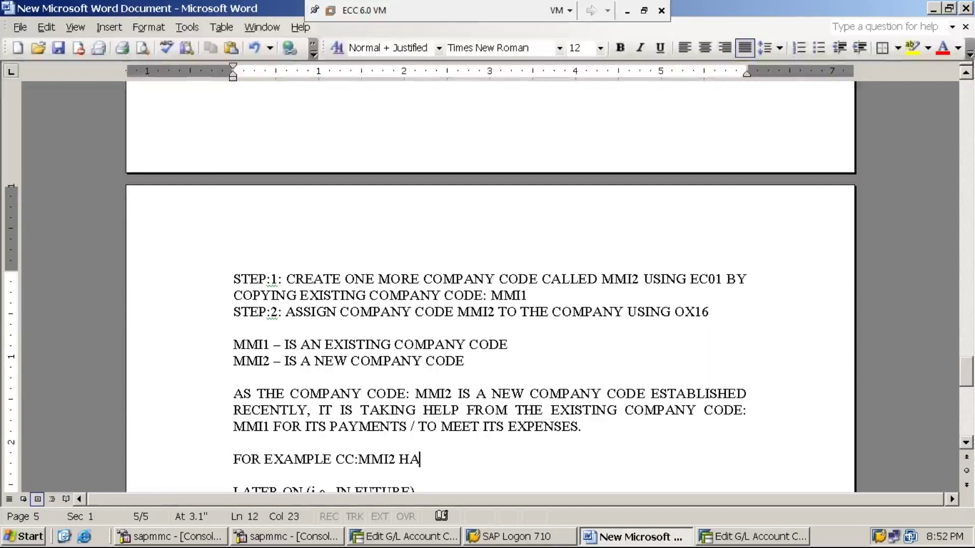
text(S REQUESTED CC:MMI1)
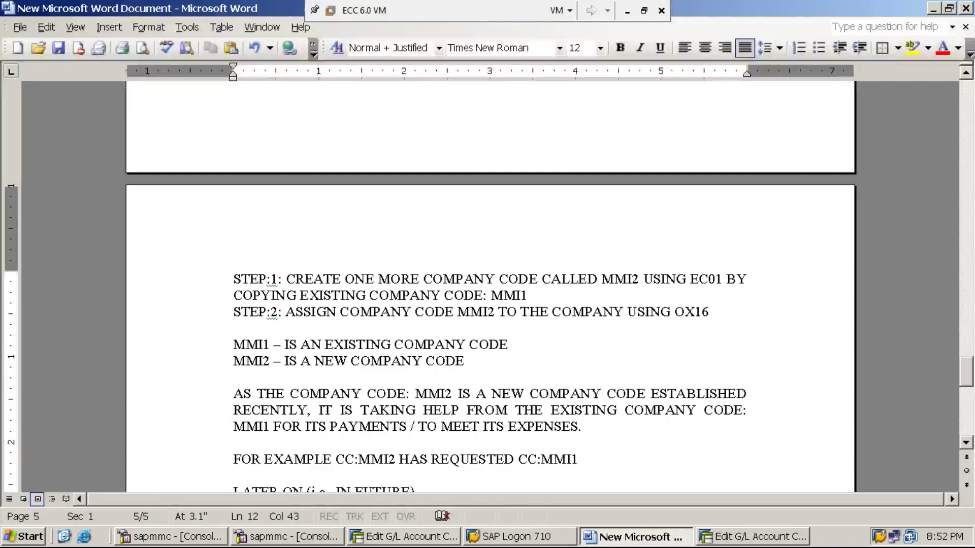
text(TO P)
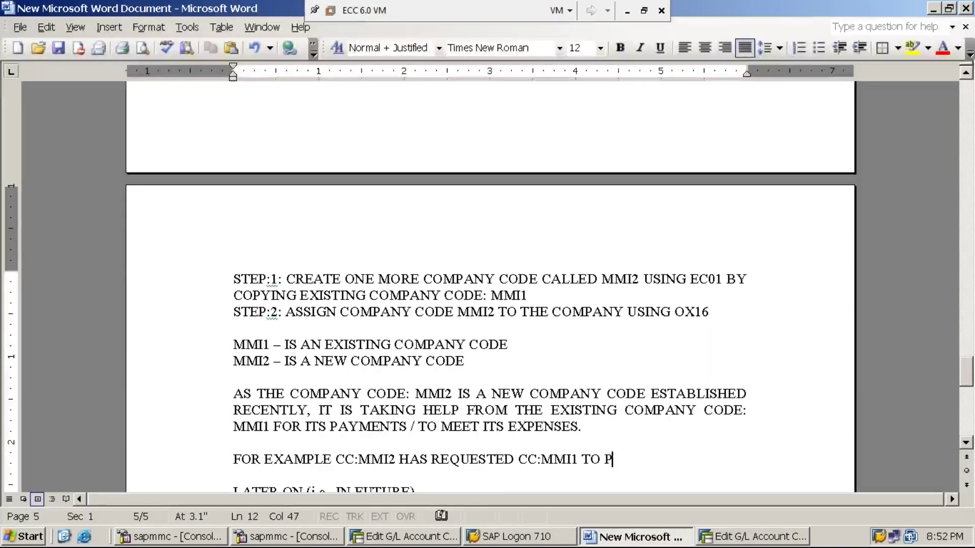
text(AY ITS RENT)
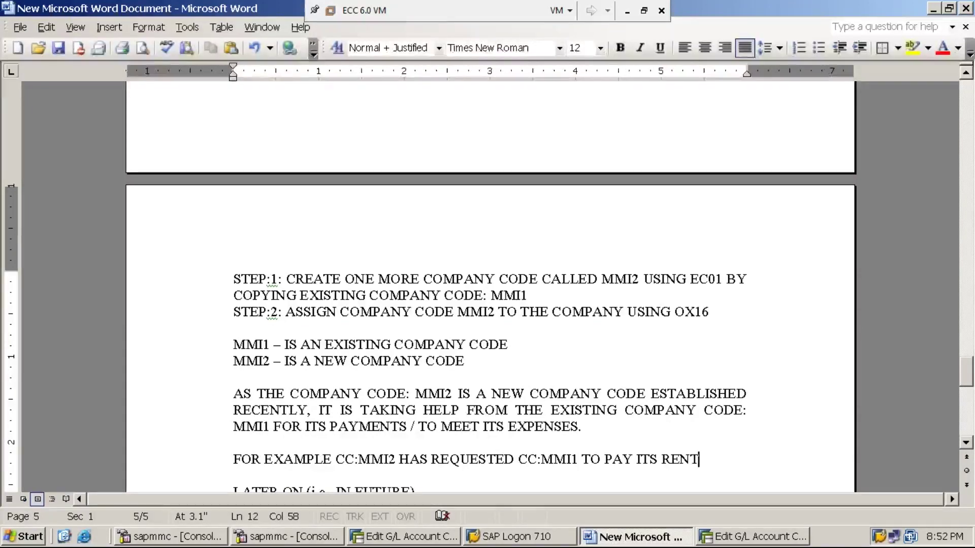
Complete the example sentence with "AND CC:MMI1 HAS ACCEPTEDD THE REQUEST OF CC:MMI2".
text( AND CC:MM)
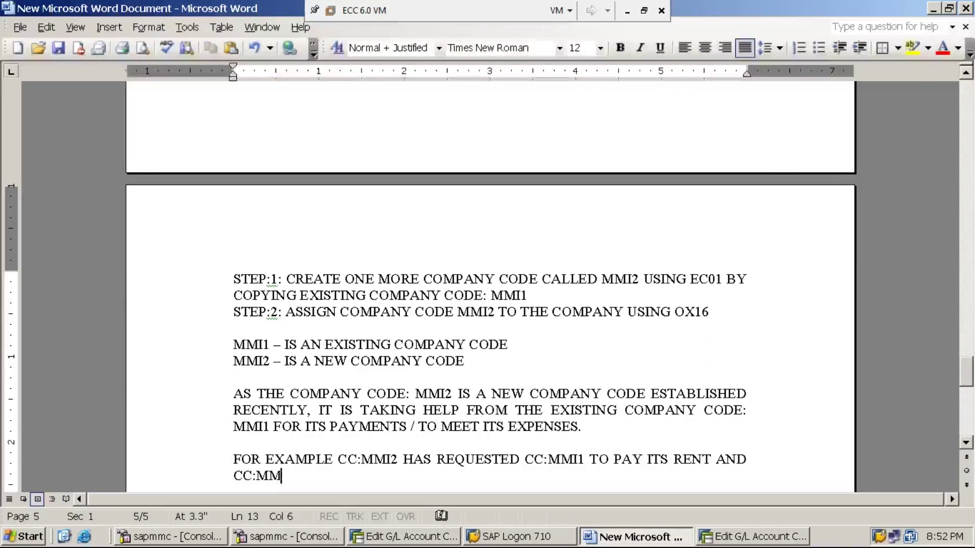
text(I1 HAS)
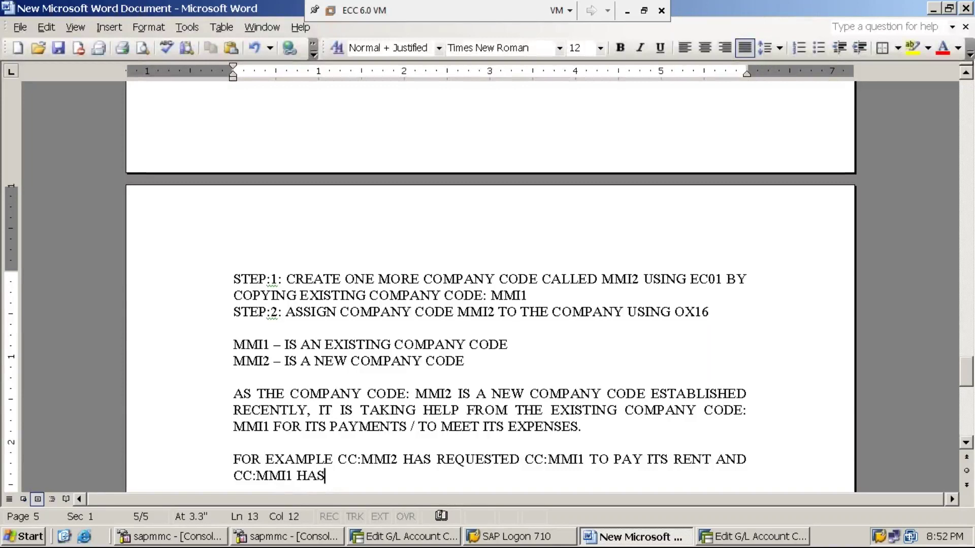
text( ACCEPTEDD THE )
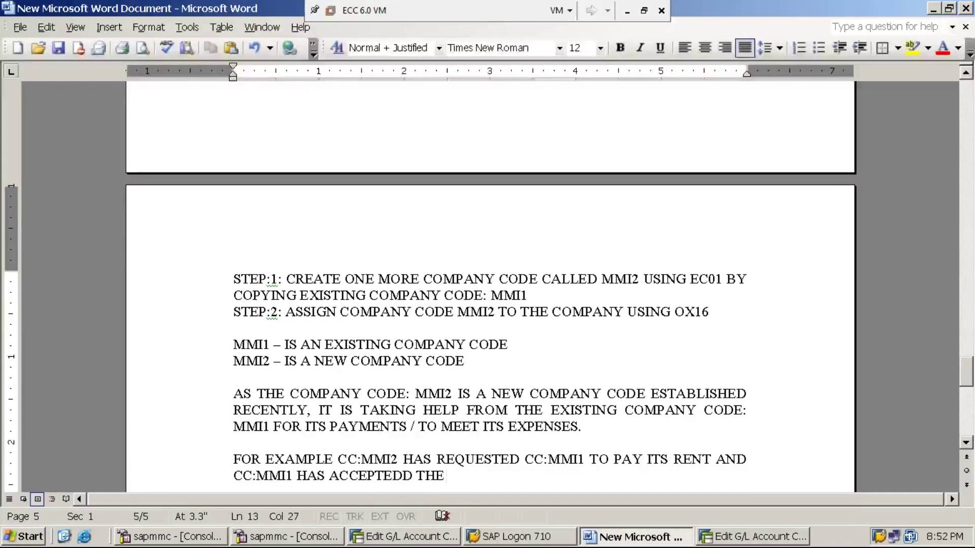
text(RE)
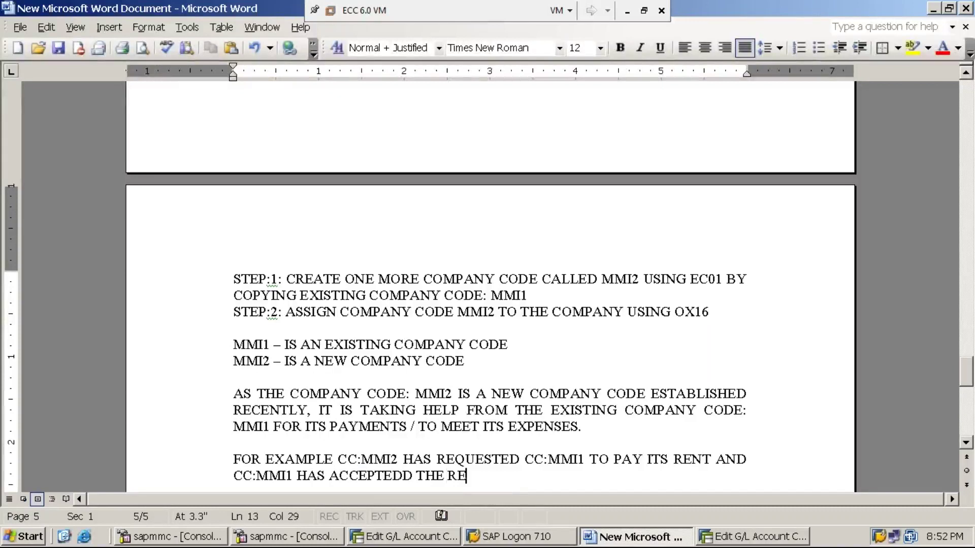
text(QUEST OF )
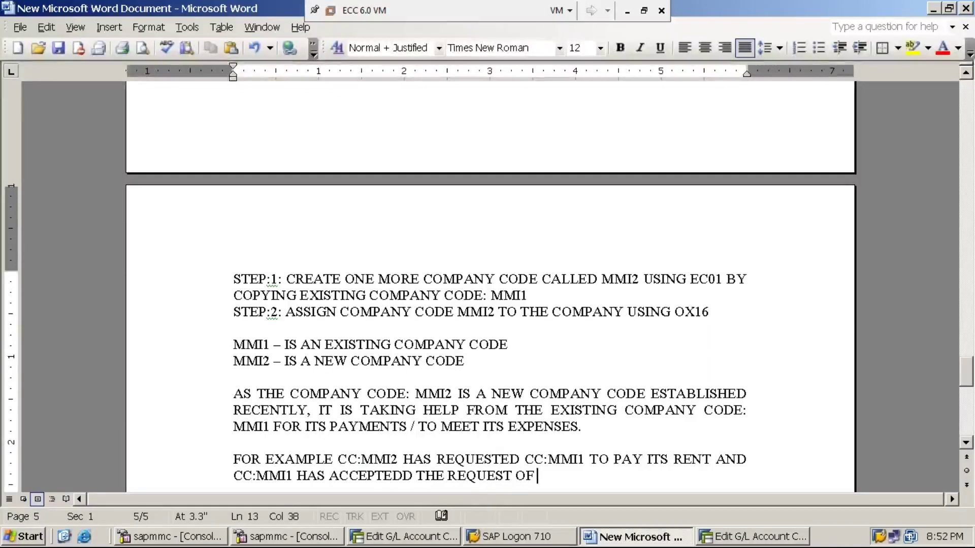
text(MMI2)
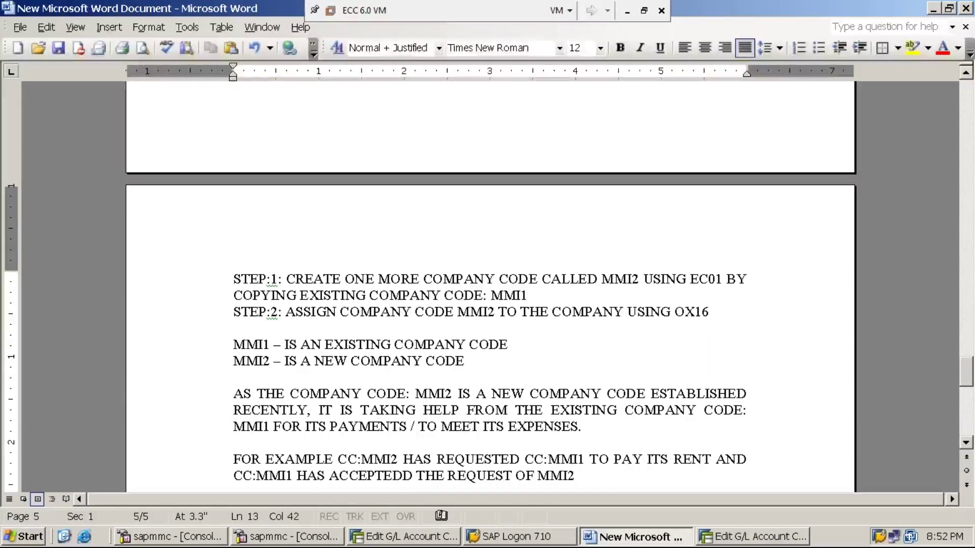
key(BackSpace)
key(BackSpace)
key(BackSpace)
key(BackSpace)
text(CC:M)
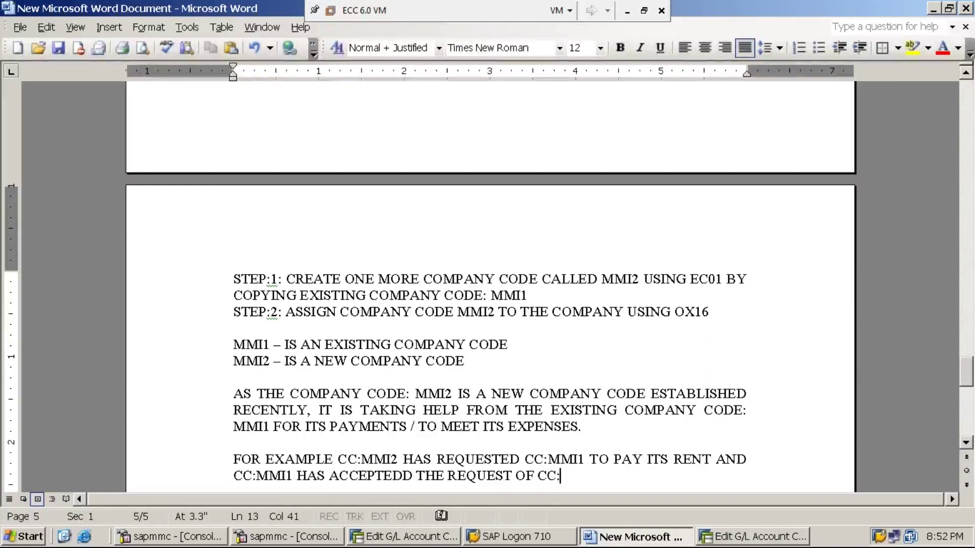
text(MI2)
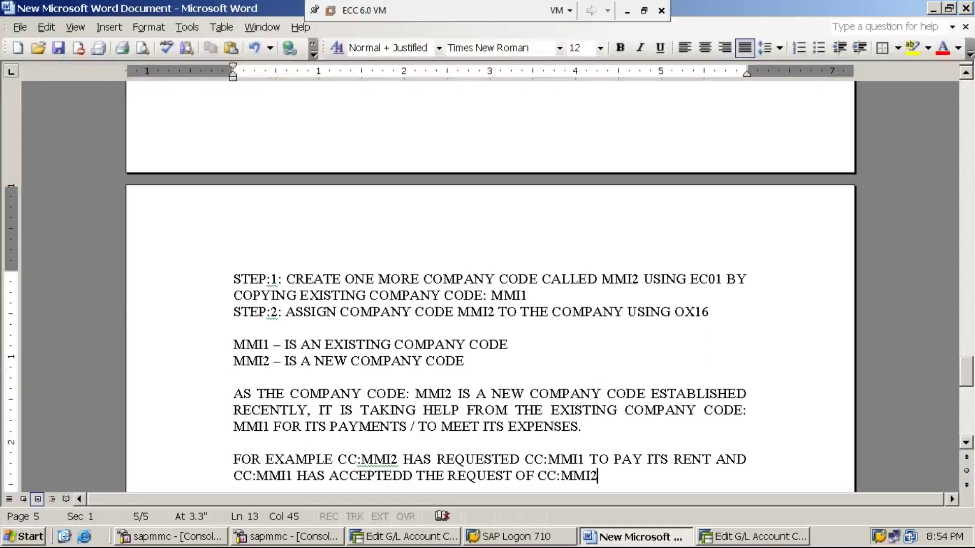
Complete the "LATER ON (i.e., IN FUTURE)" paragraph with "THE CC:MMI2 WILL PAY BACK TO THE CC:MMI1".
click(965, 443)
click(965, 443)
click(965, 443)
click(965, 443)
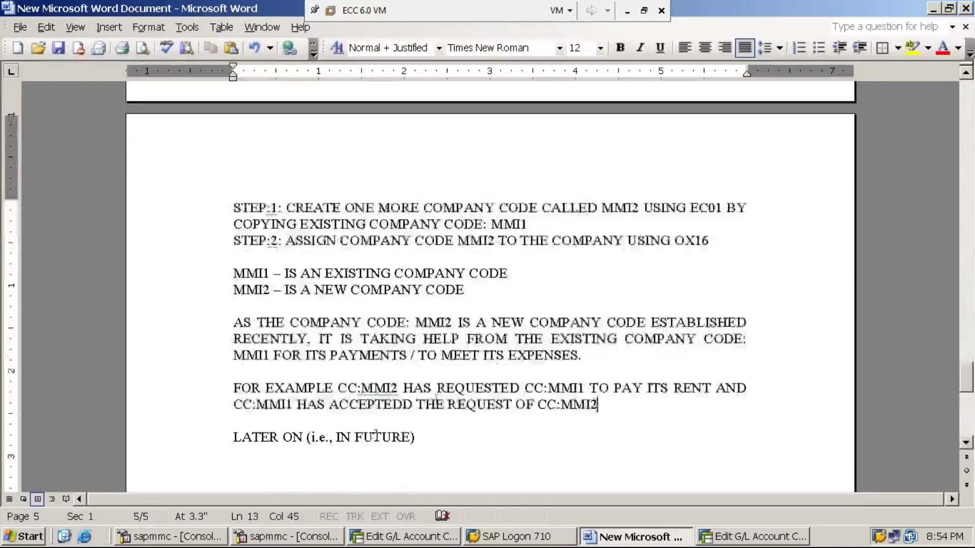
click(419, 438)
text(THE CC:MMI2 WILL PAY BACK TO THE CC:)
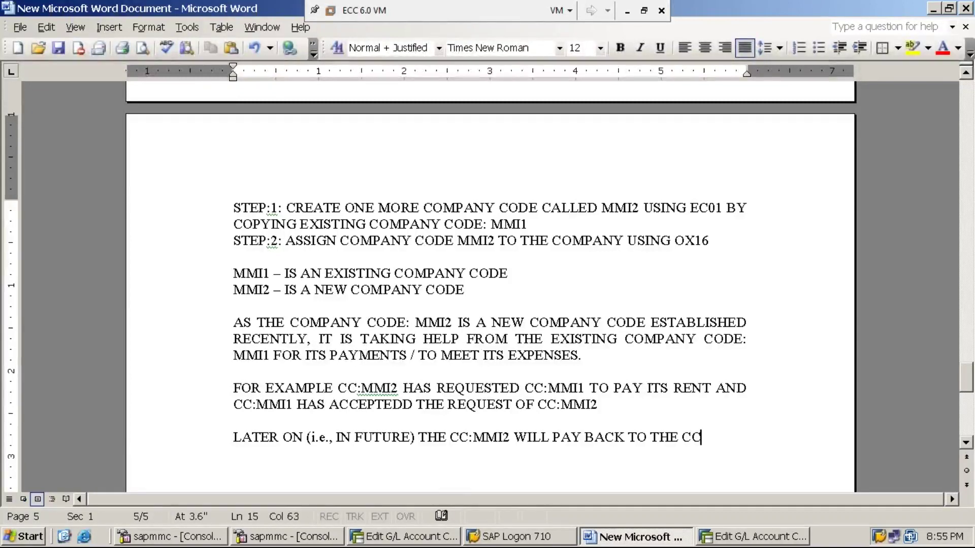
text(MMI1)
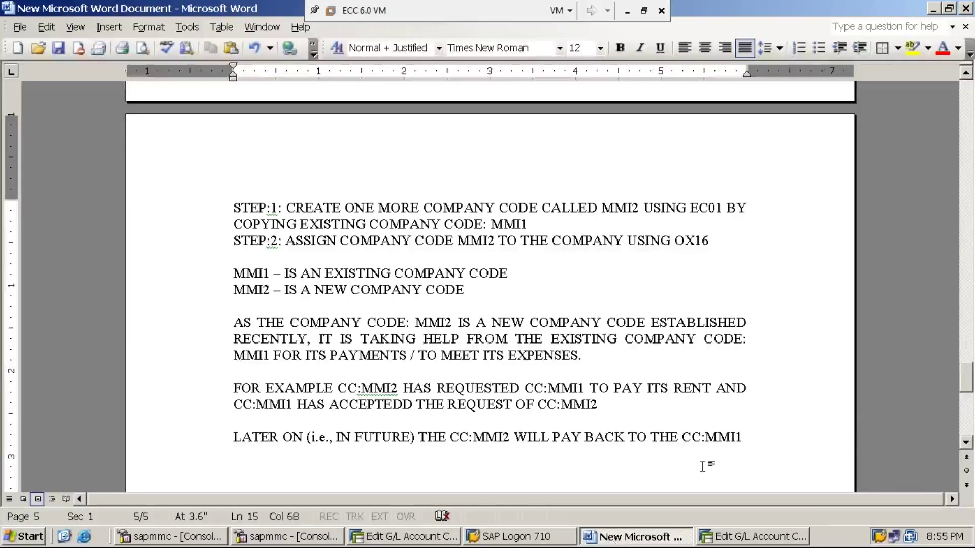
Add a new line after a blank line, beginning with the starred label "* STEP:3:".
key(Return)
key(Return)
text(STE)
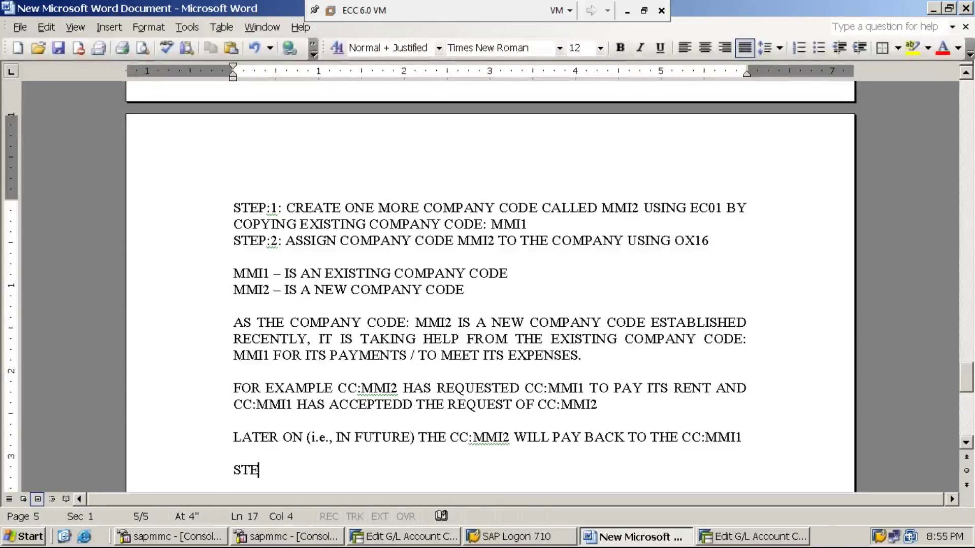
text(P:3:)
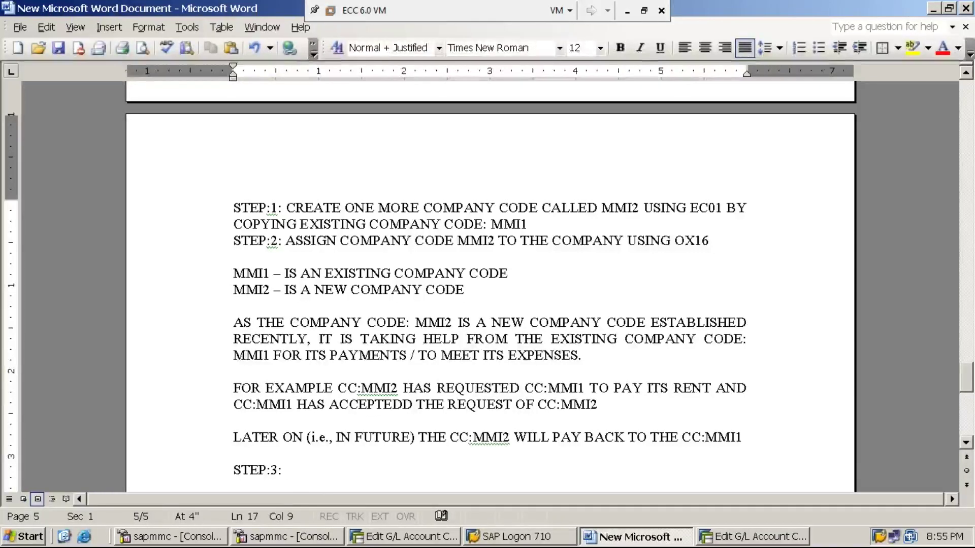
click(233, 470)
text(*)
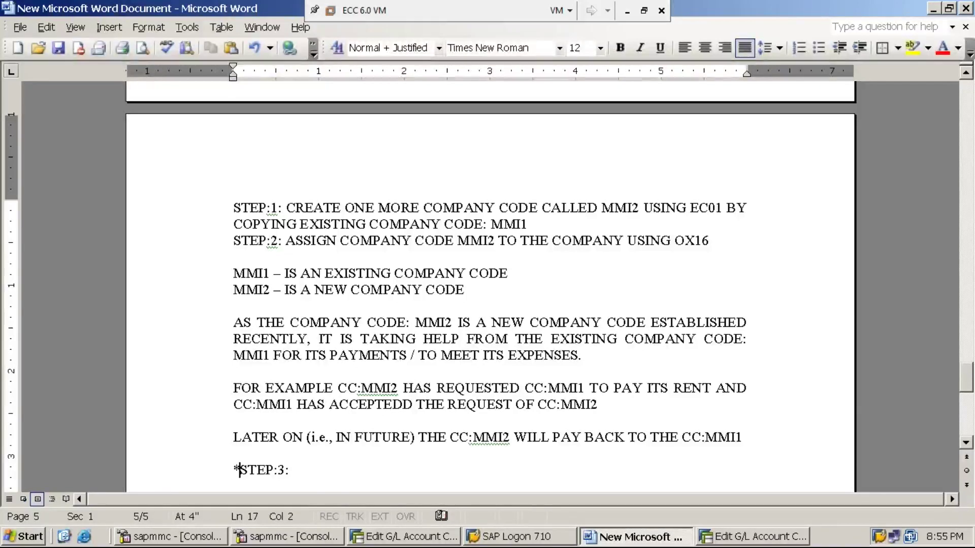
key(End)
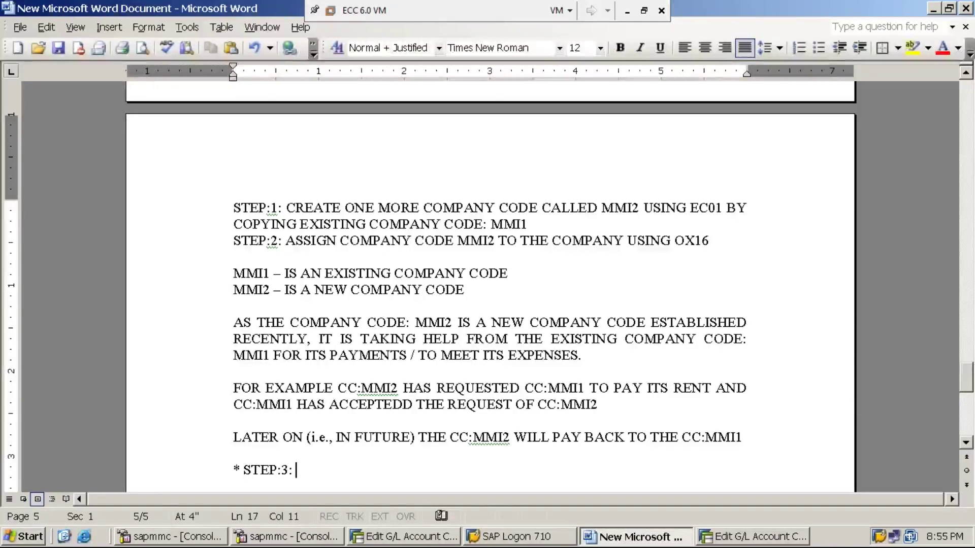
Describe step 3 as "CREATE INTER COMPANY GL ACCOUNT IN COMPANY CODE-MMI1".
text(CREATE )
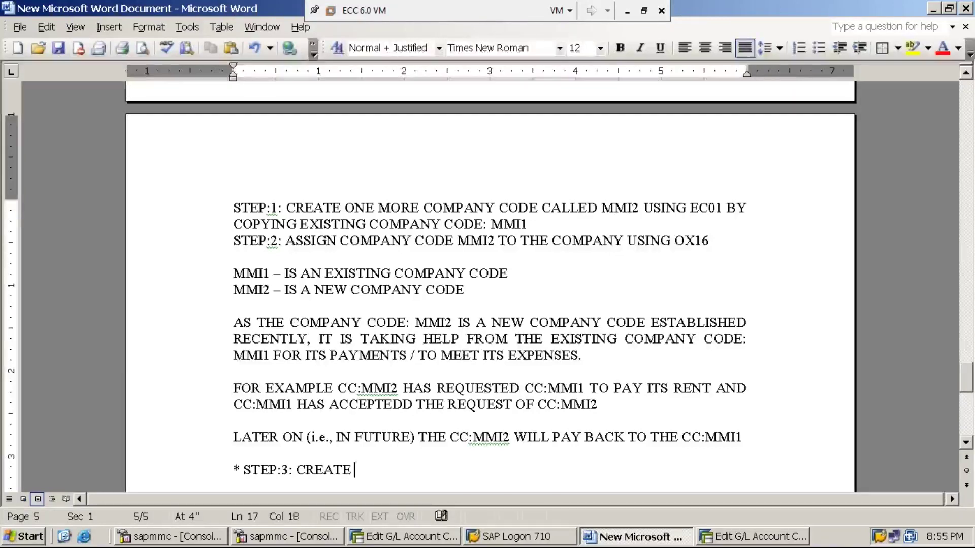
text(G)
key(BackSpace)
text(INTER)
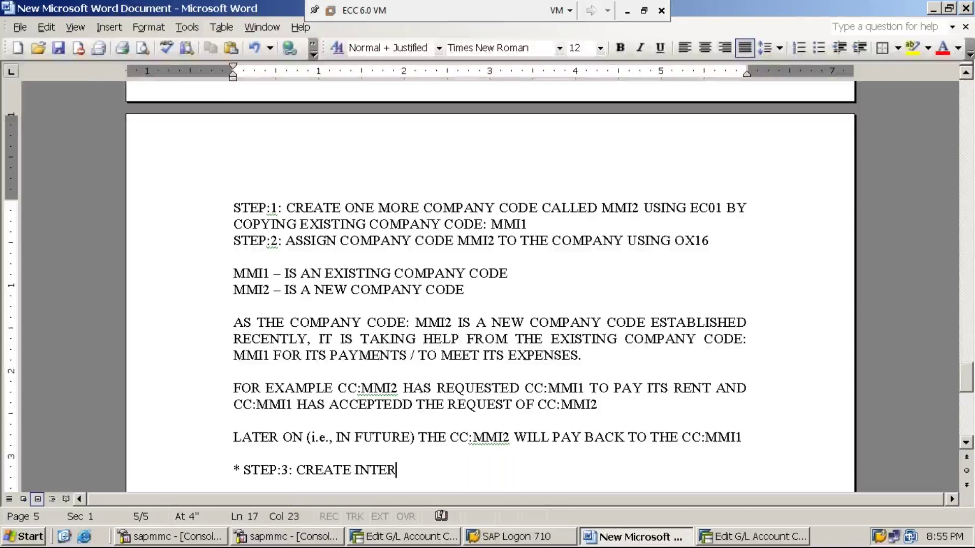
text( COMP)
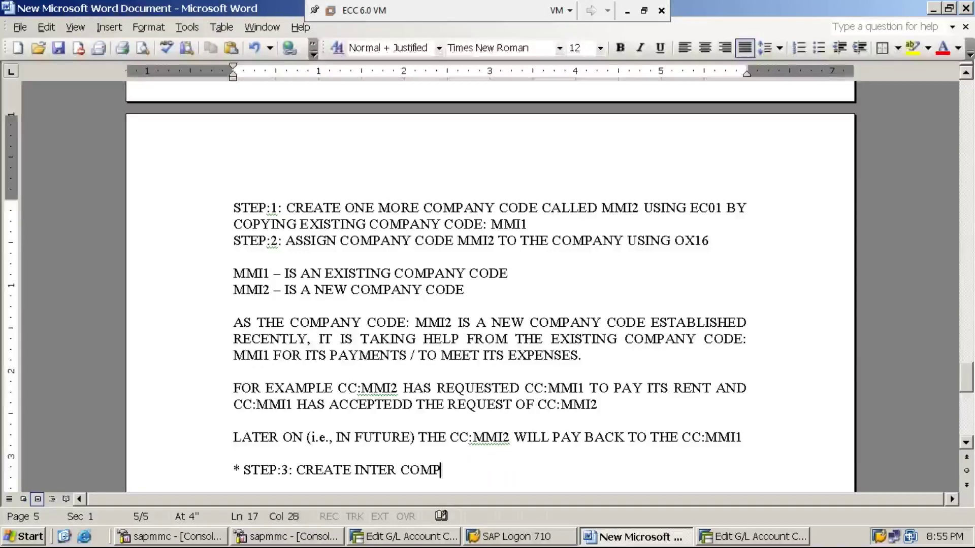
text(ANY GL ACCOUNT)
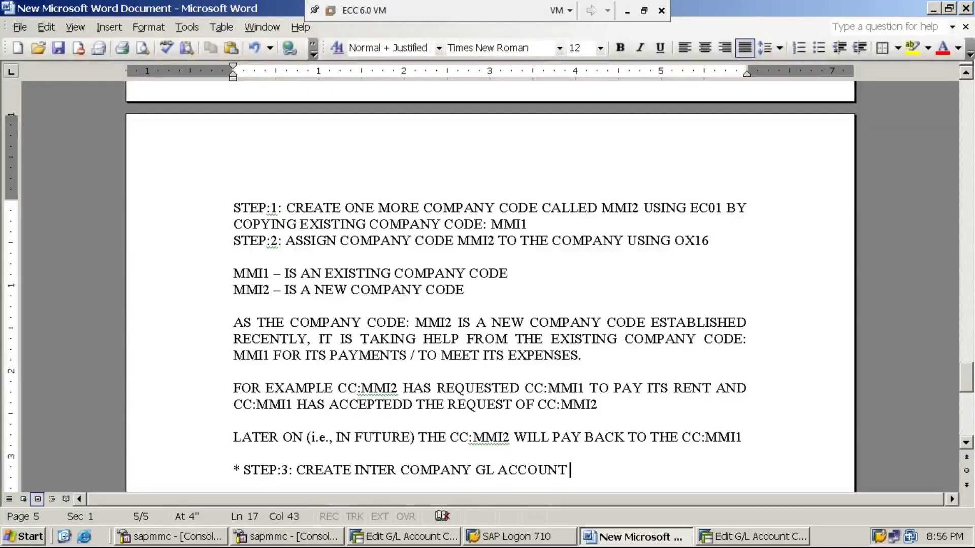
text(IN COMPANY COE)
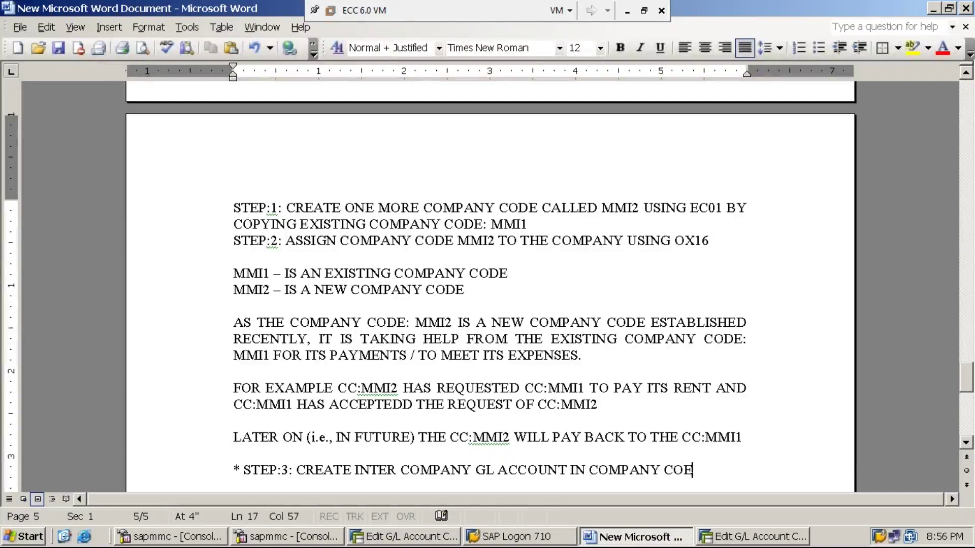
key(BackSpace)
text(DE-MMI1 )
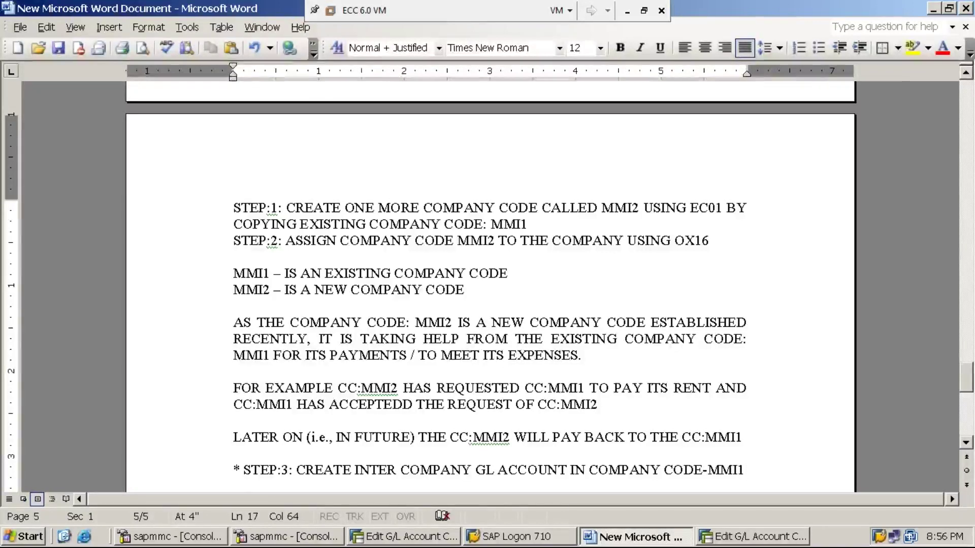
Finish the step 3 description with "UNDER THE ACCOUNT GROUP-ASSETS USING FS00".
text(UNDE)
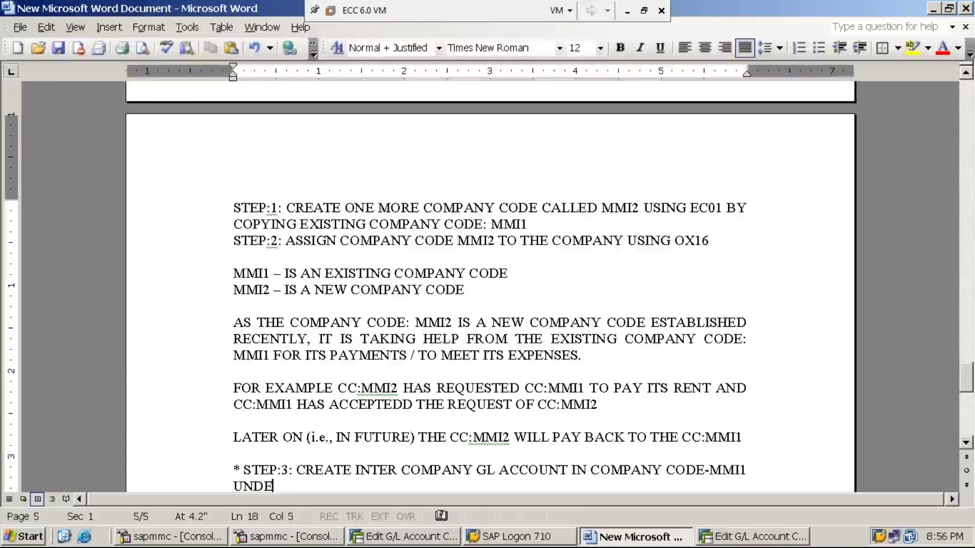
text(R THE ACCOU)
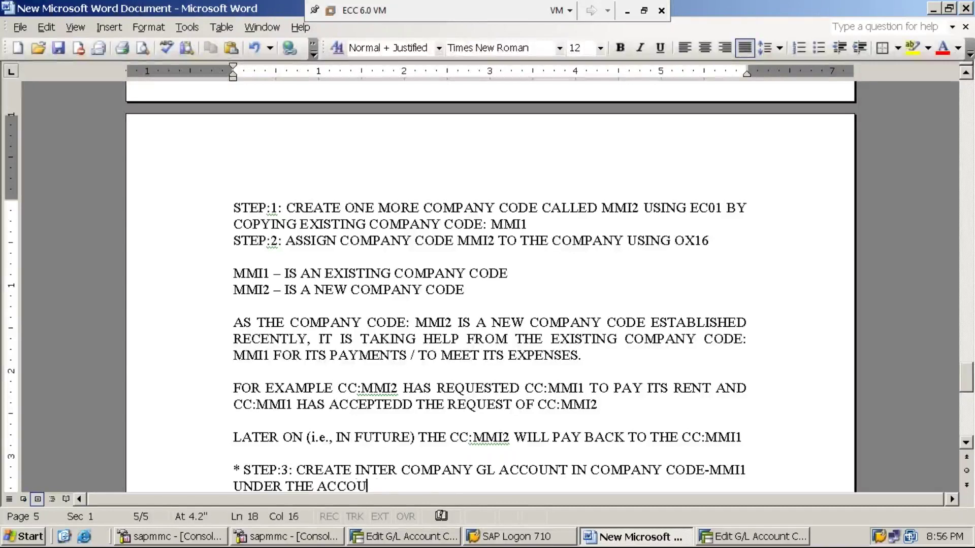
text(NT GROUP)
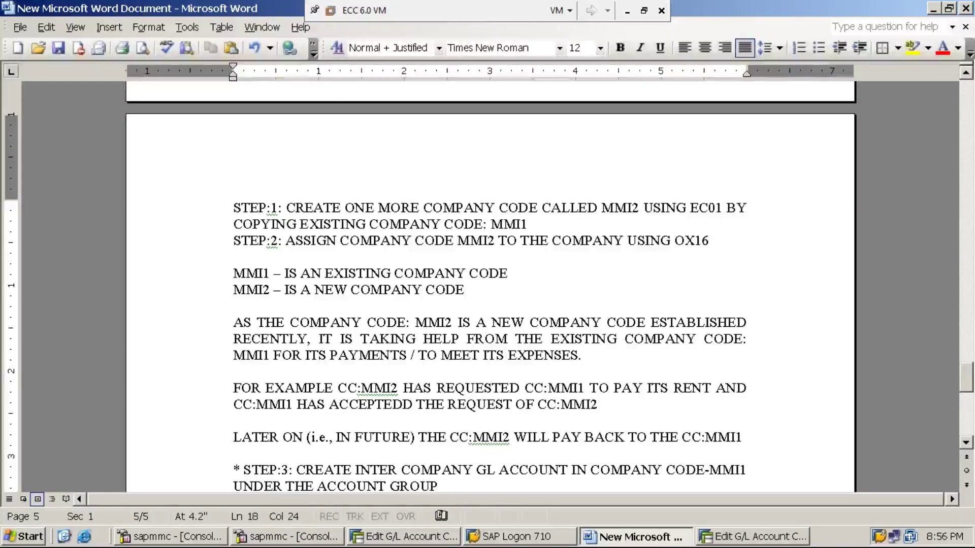
text(-)
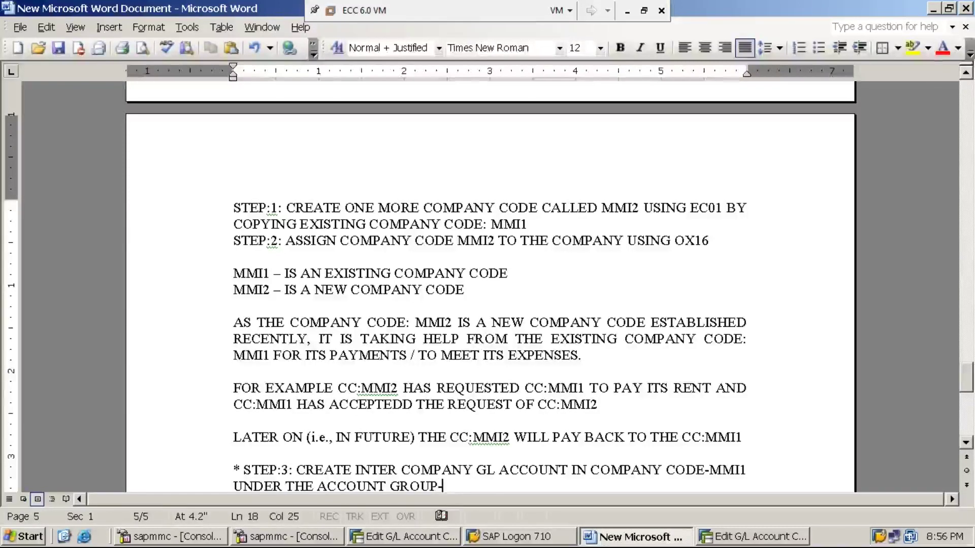
text(ASSETS)
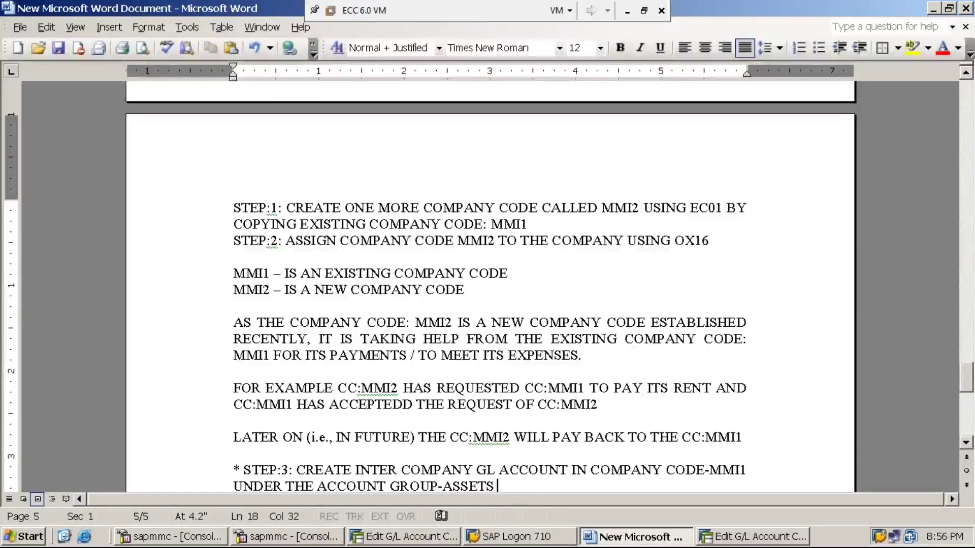
text( USING FS00)
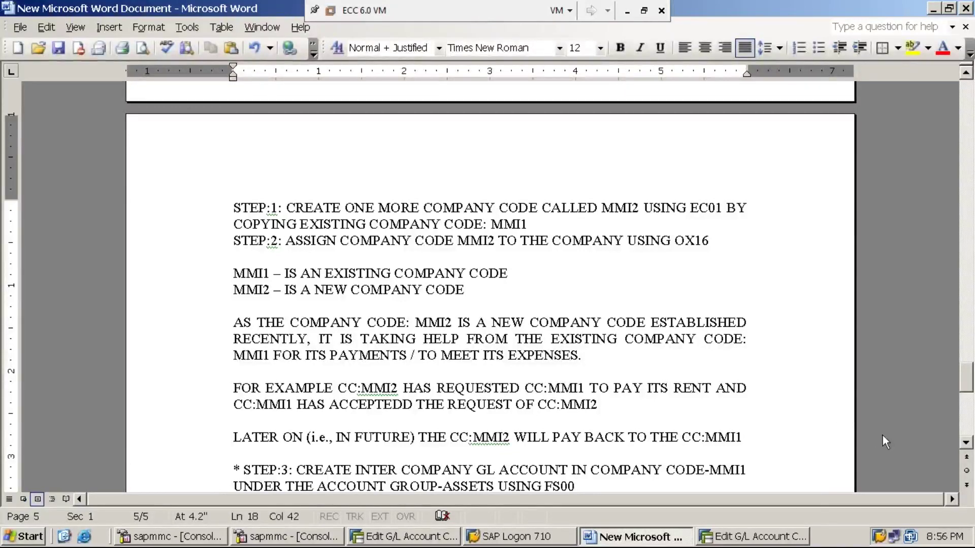
click(959, 444)
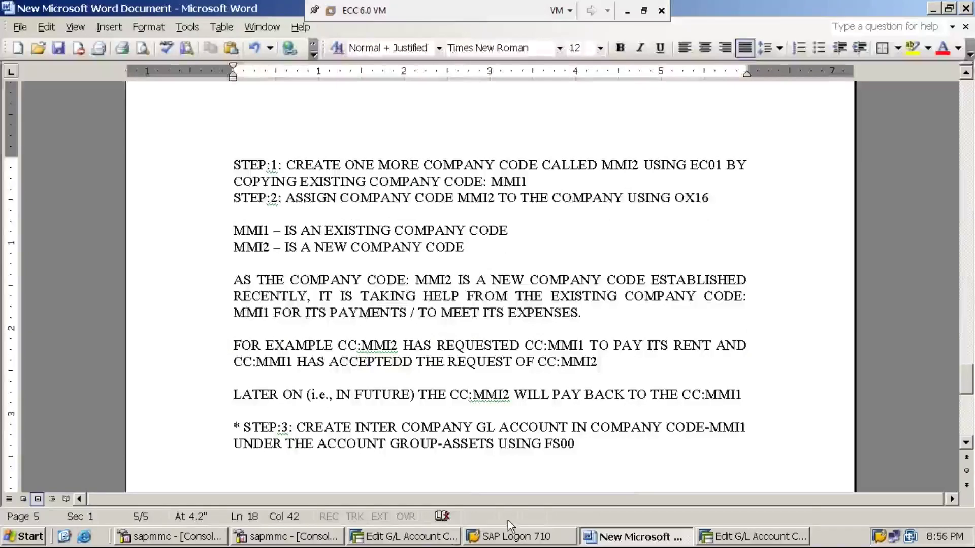
Switch to the SAP session showing company code MMI1's G/L accounts and leave the transaction with /n.
click(453, 538)
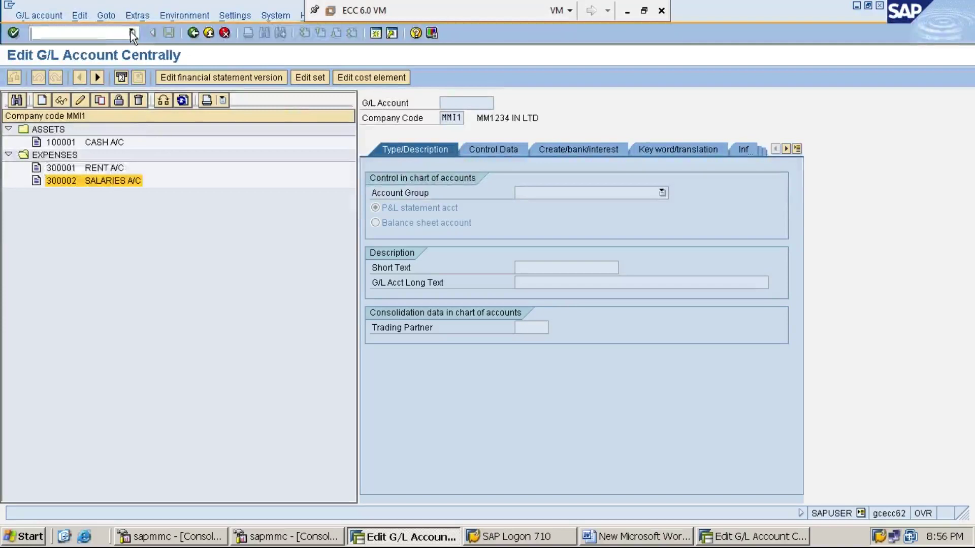
text(/n)
key(Return)
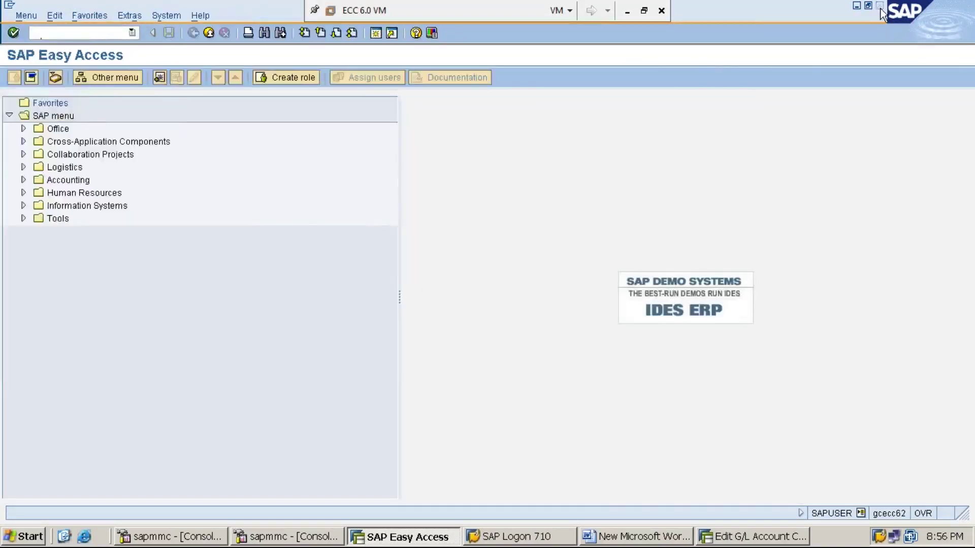
Close the spare SAP Easy Access session and return the remaining G/L account session to the start screen.
click(879, 7)
click(627, 541)
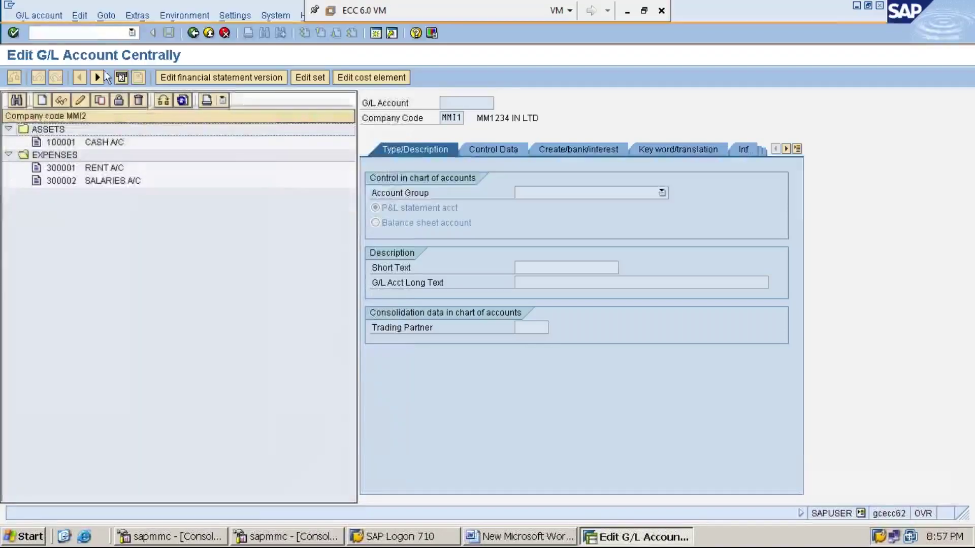
click(96, 34)
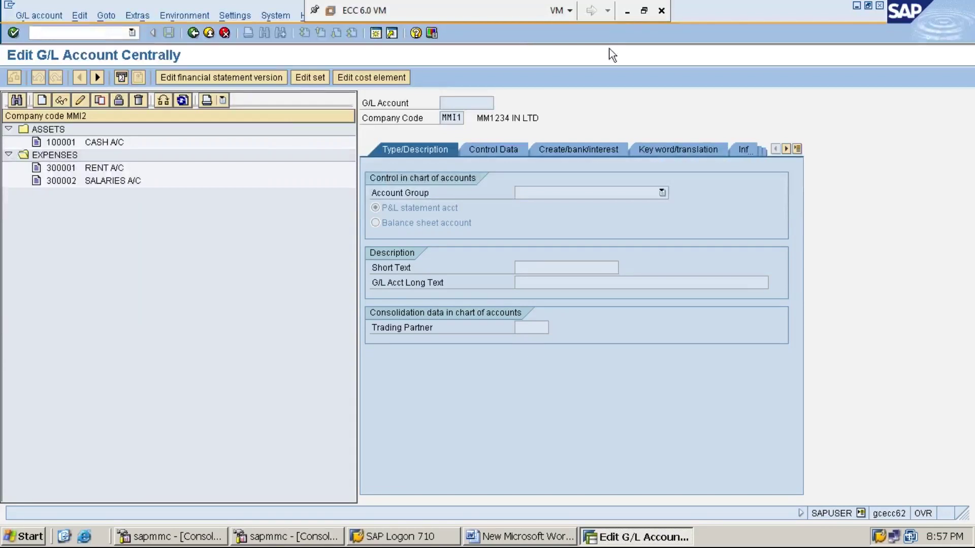
click(628, 11)
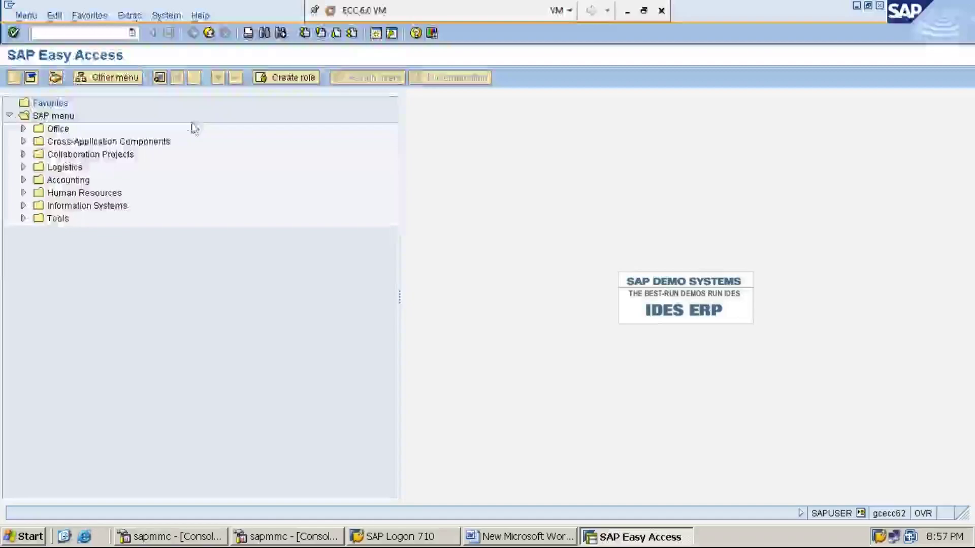
Open transaction FS00 and expand the ASSETS account group of company code MMI1.
text(FS00)
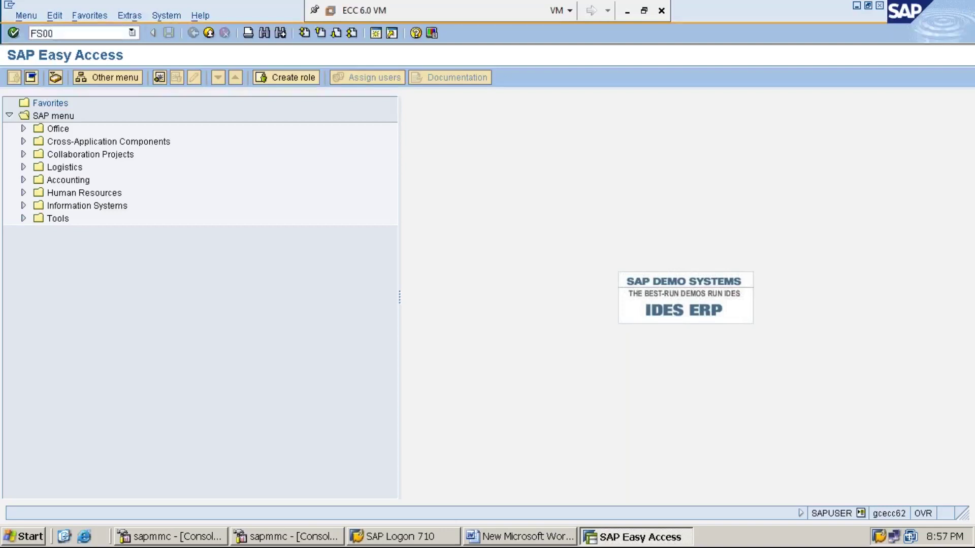
key(Return)
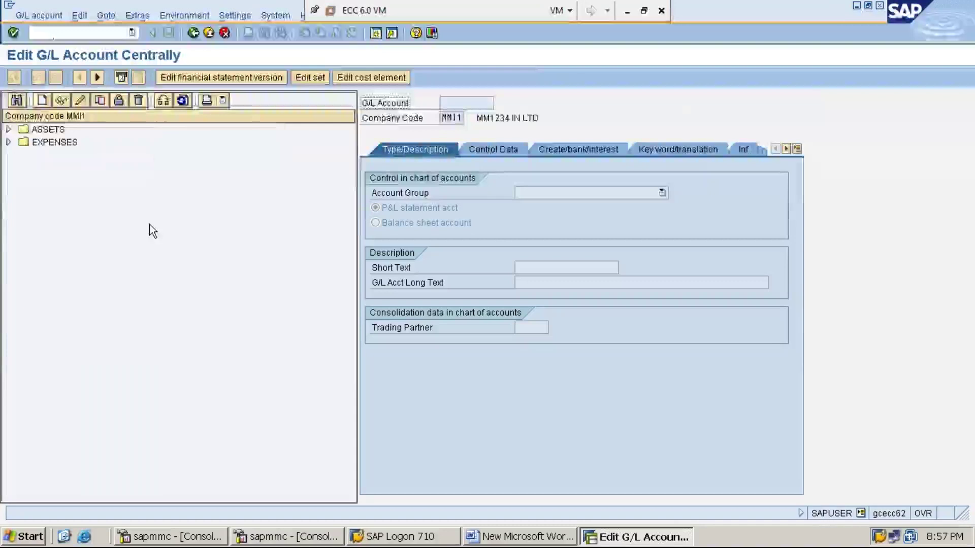
click(9, 129)
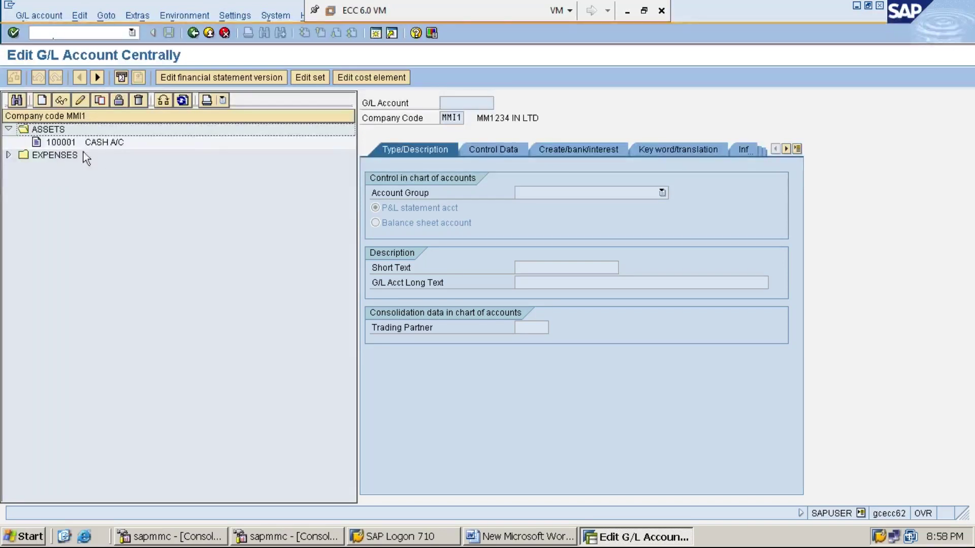
Start creating G/L account 100002 in company code MMI1.
click(43, 100)
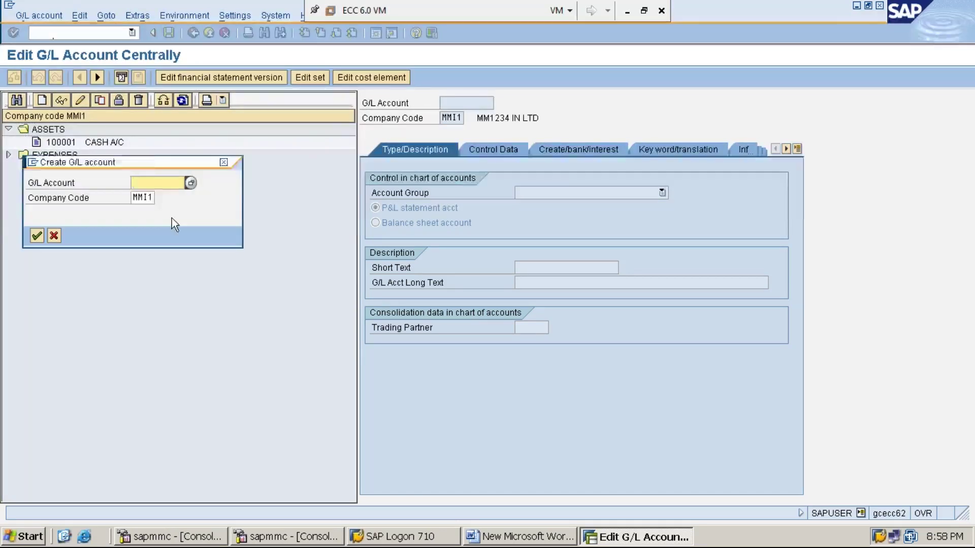
drag(155, 165, 198, 214)
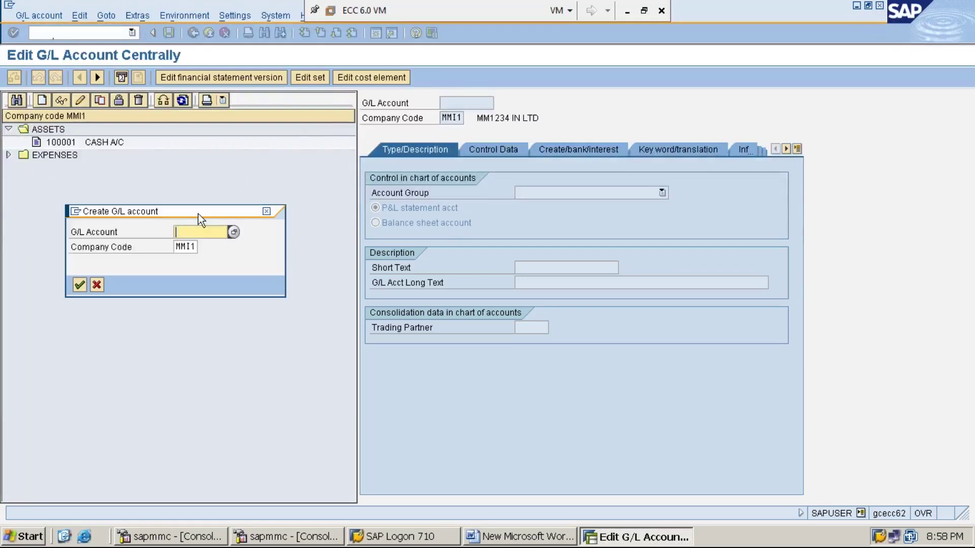
text(1)
key(Down)
text(00002)
click(182, 247)
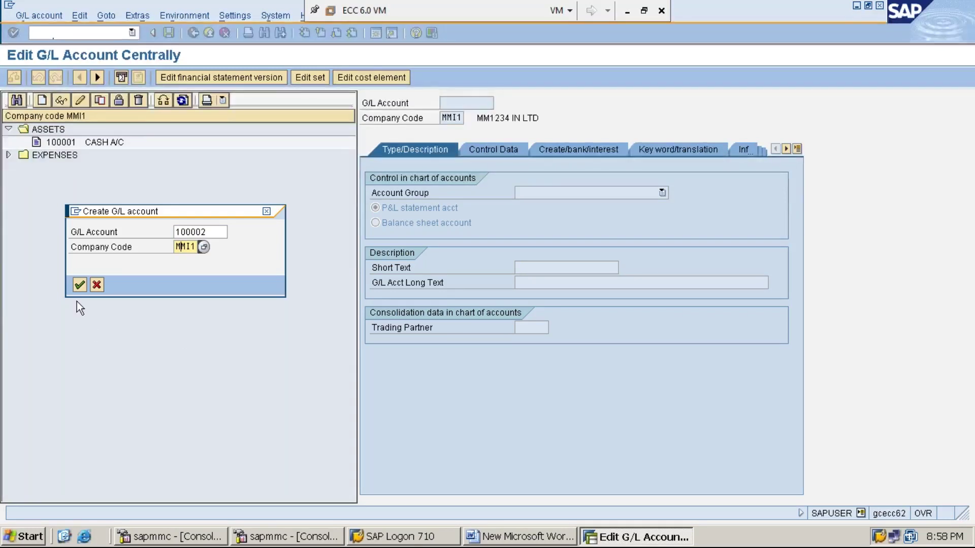
click(77, 286)
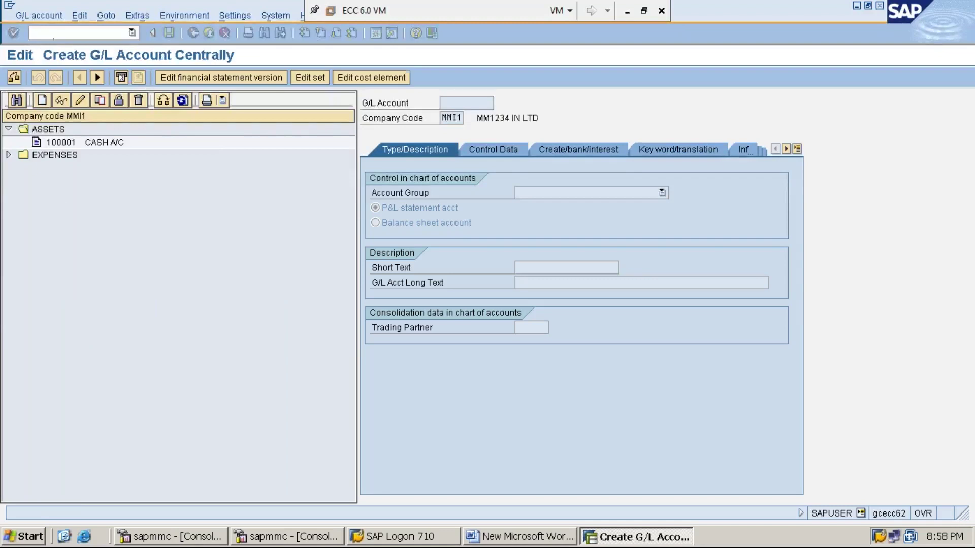
Assign the new G/L account to account group ASSETS and make it a balance sheet account.
click(662, 194)
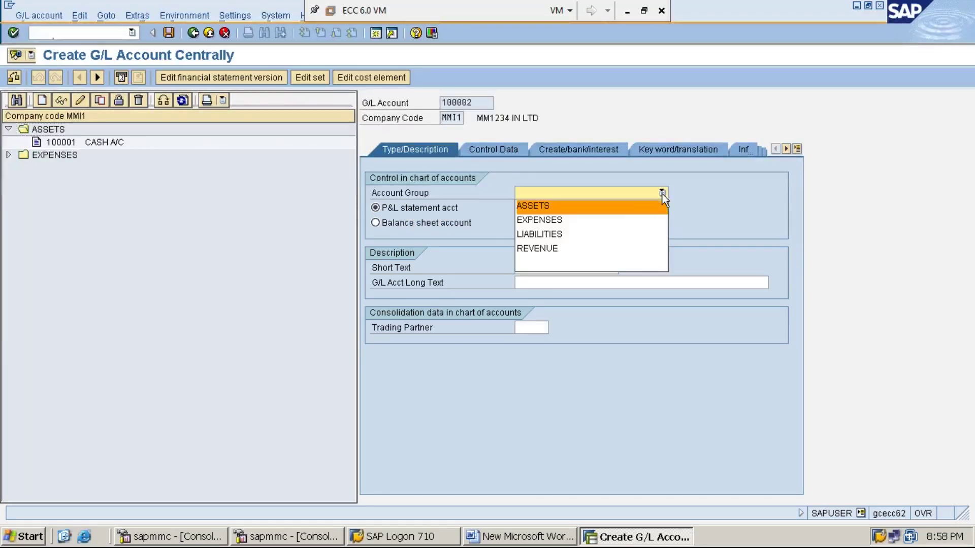
click(629, 211)
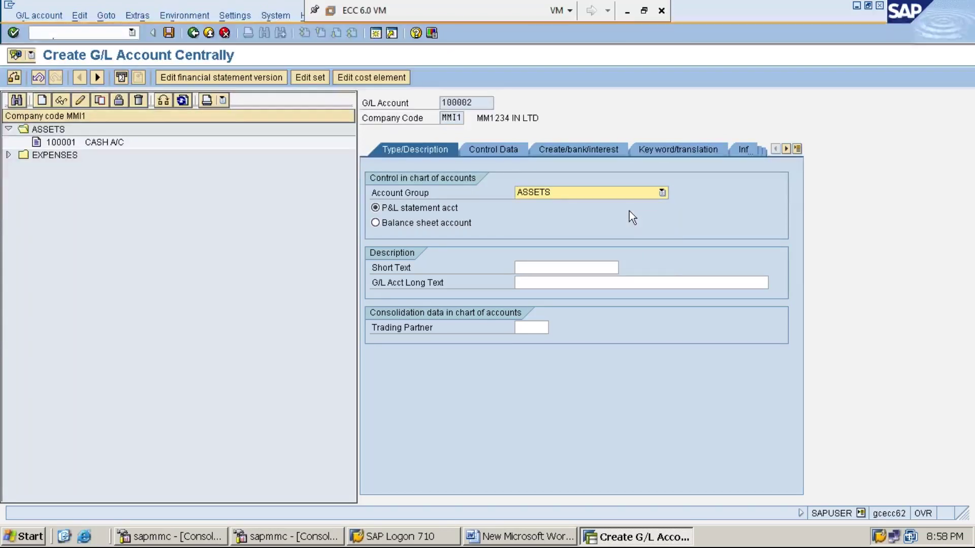
click(625, 13)
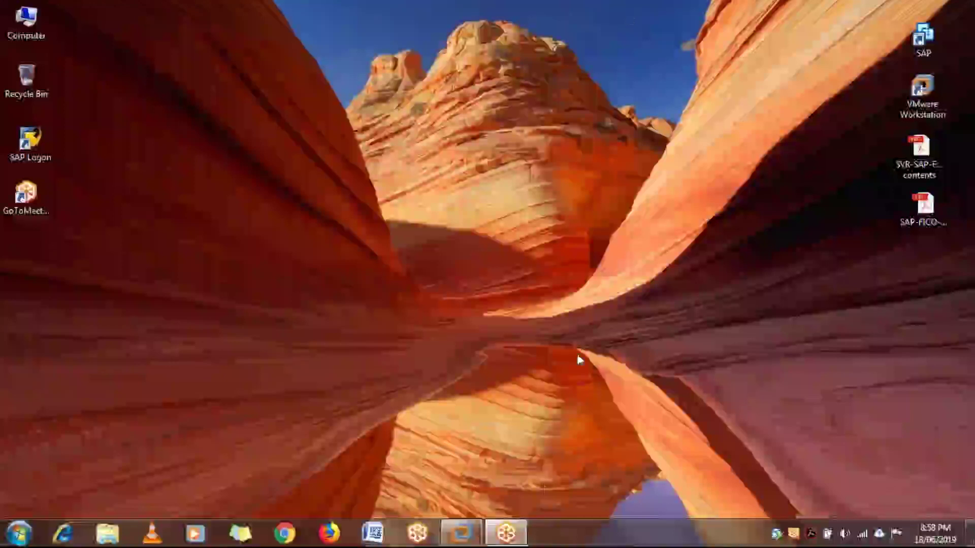
click(460, 533)
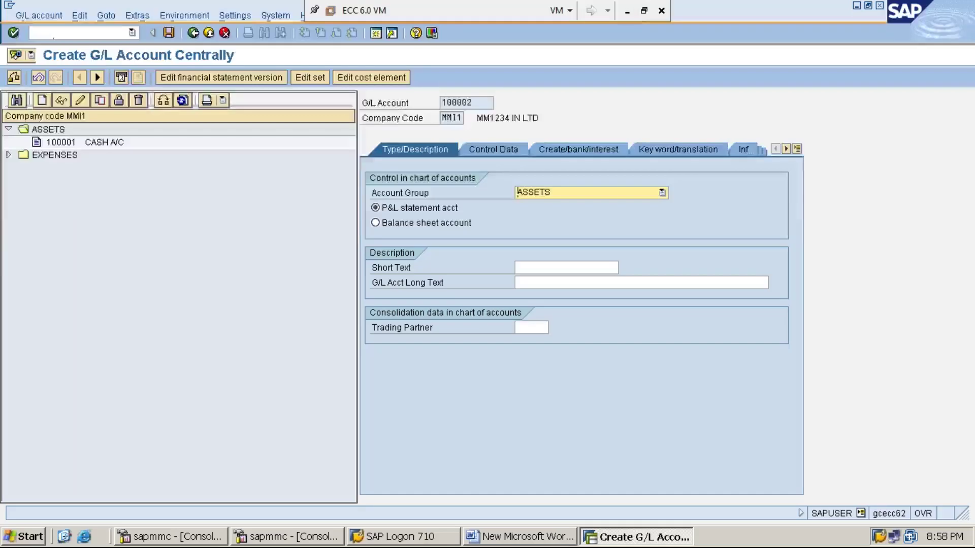
click(382, 227)
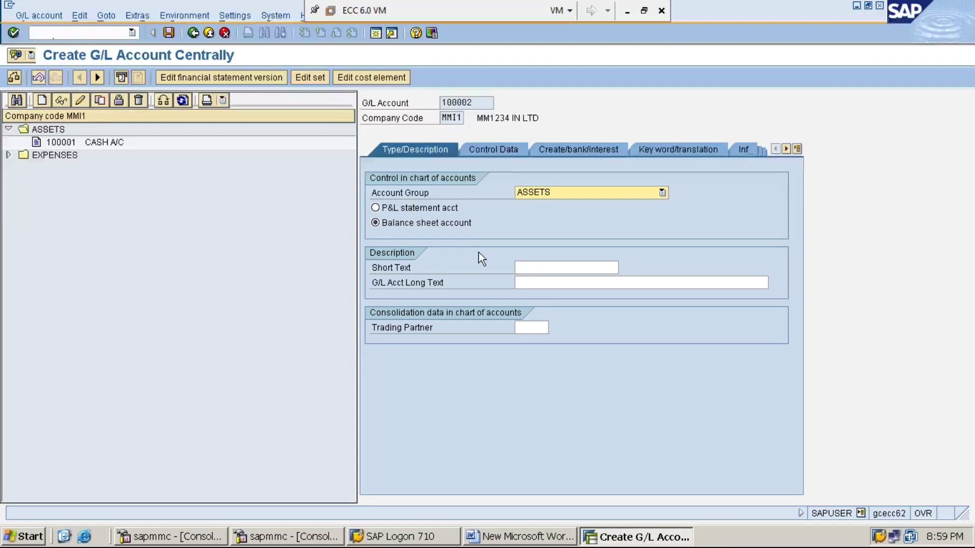
Describe the account with short text "MM02 A/C" and long text "MM02 ACCOUNT".
click(555, 270)
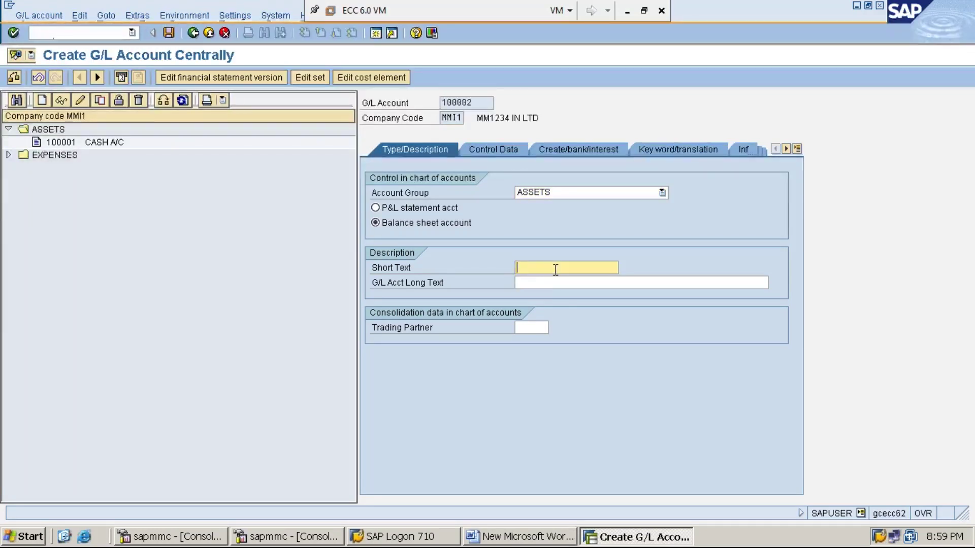
text(MM02 A/C)
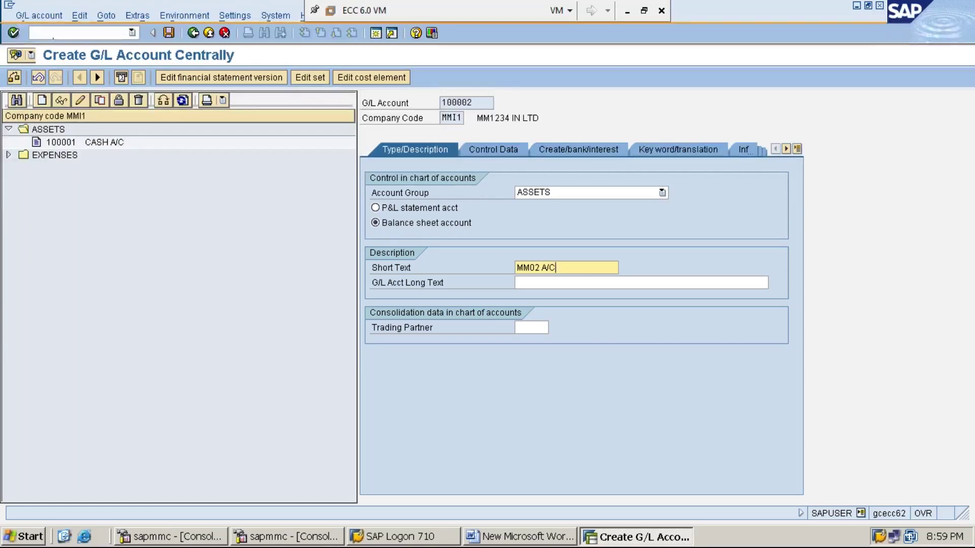
click(550, 282)
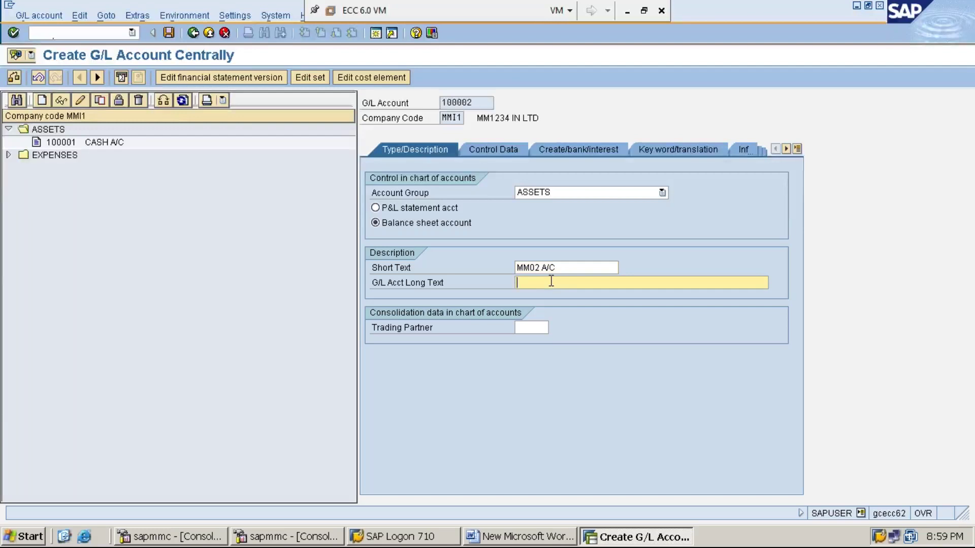
text(MM0)
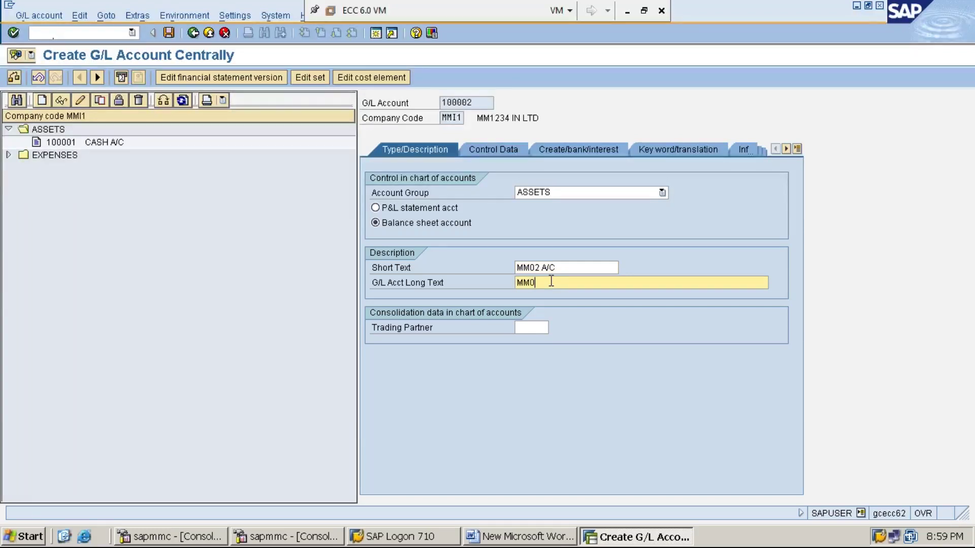
text(2 ACCOUNT)
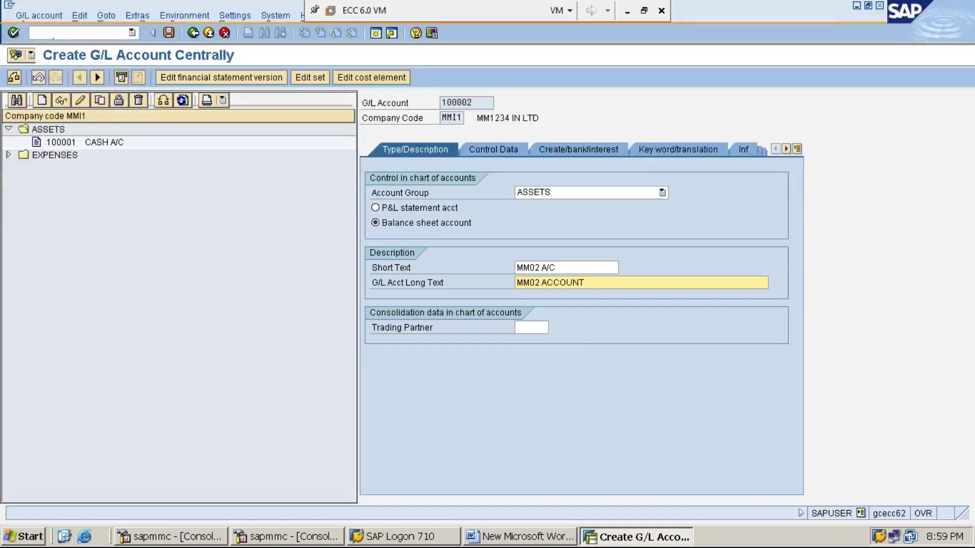
In the control data, enable only balances in local currency and line item display, and set the sort key to 001.
click(493, 151)
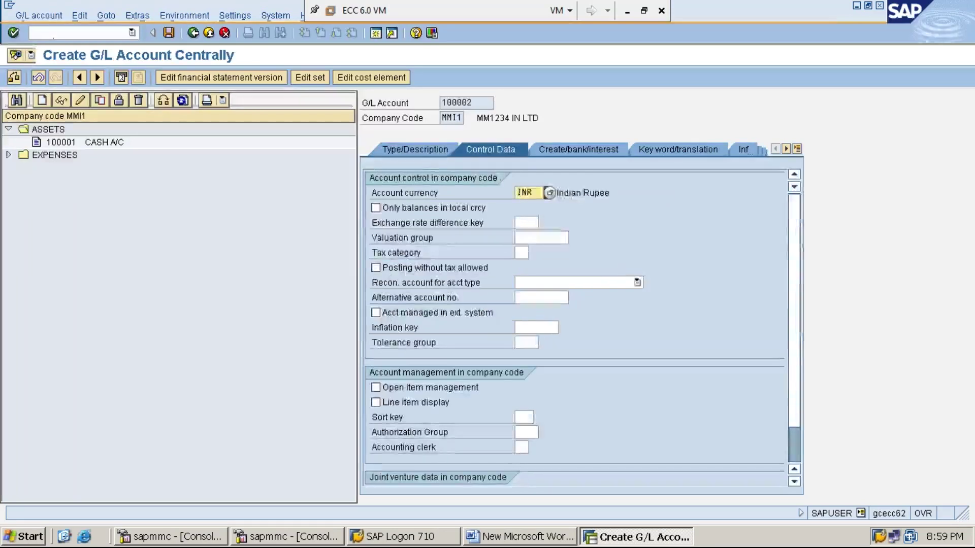
click(376, 208)
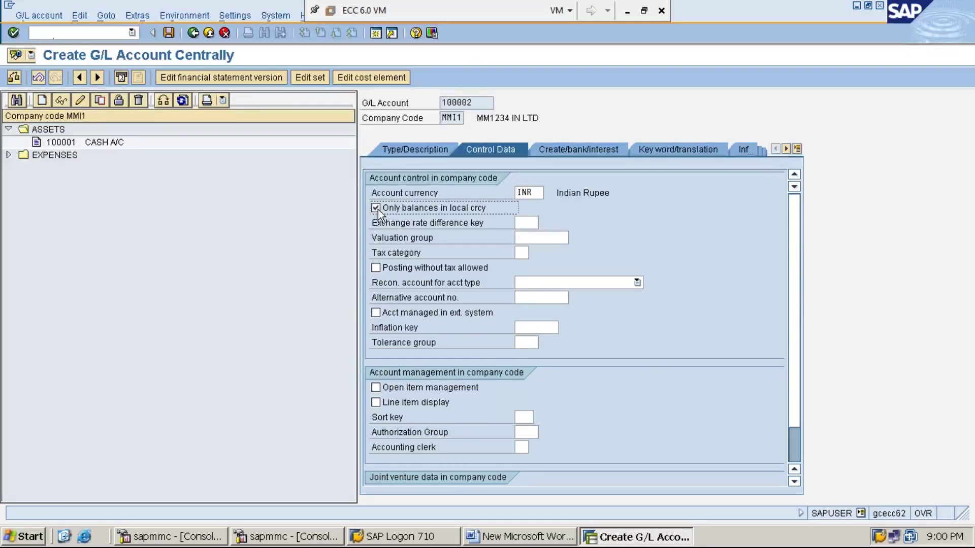
click(375, 402)
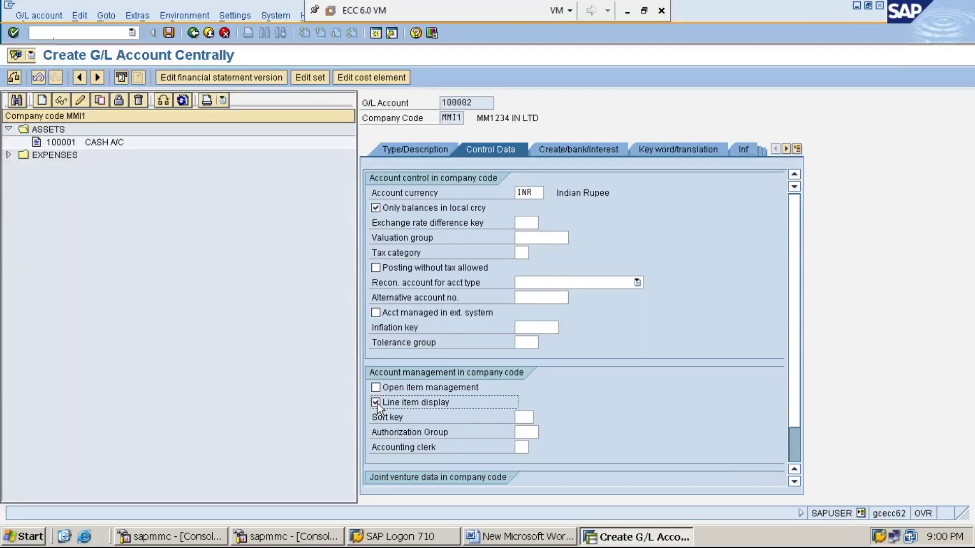
click(524, 417)
text(001)
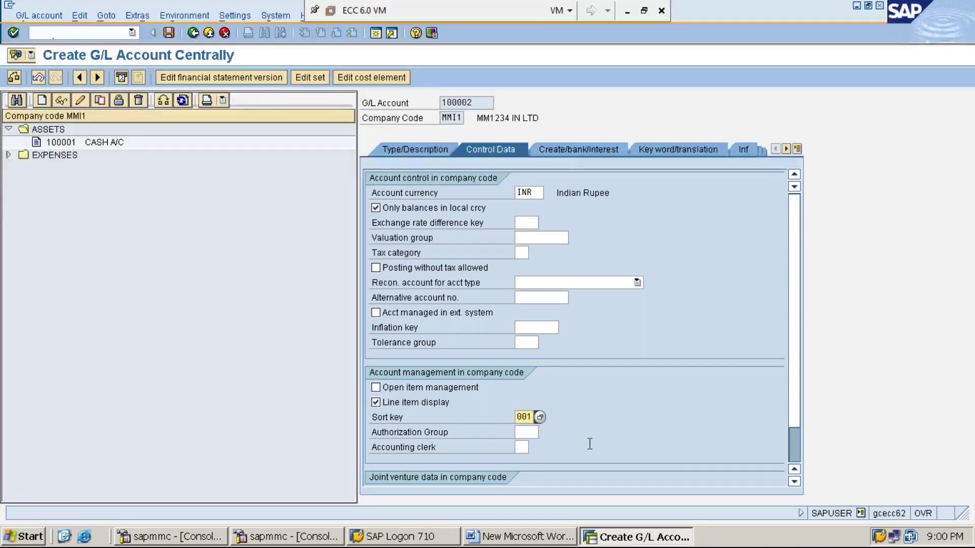
Set the account's field status group to G001 and save the G/L account.
click(568, 151)
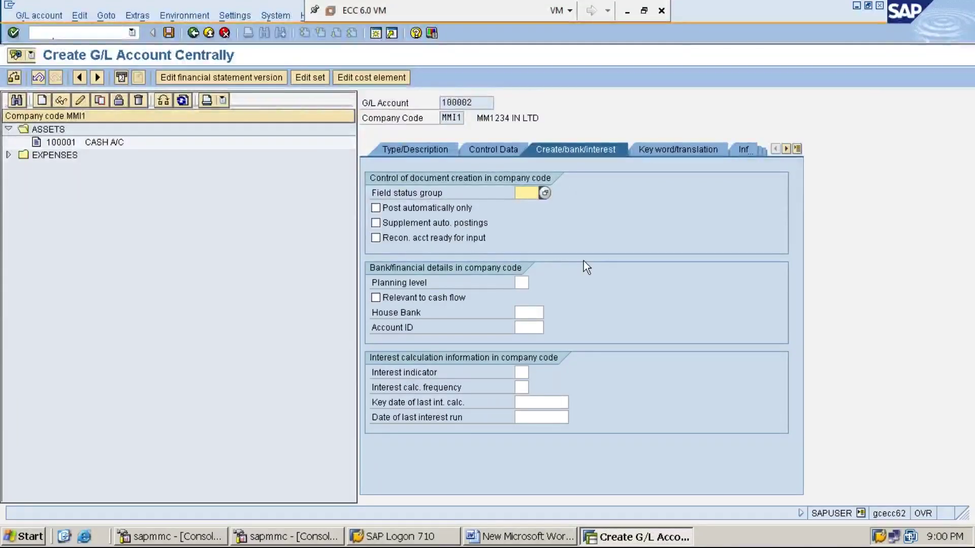
text(G)
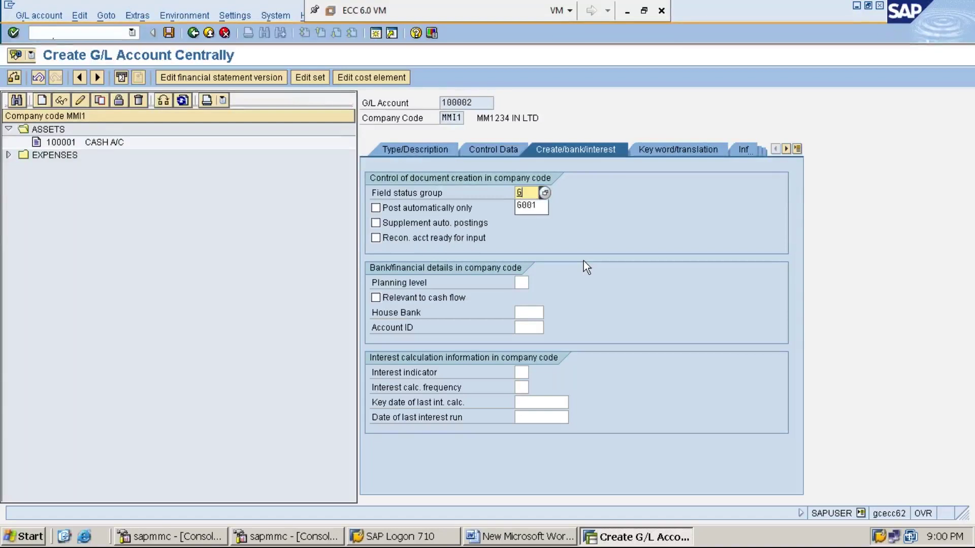
click(540, 208)
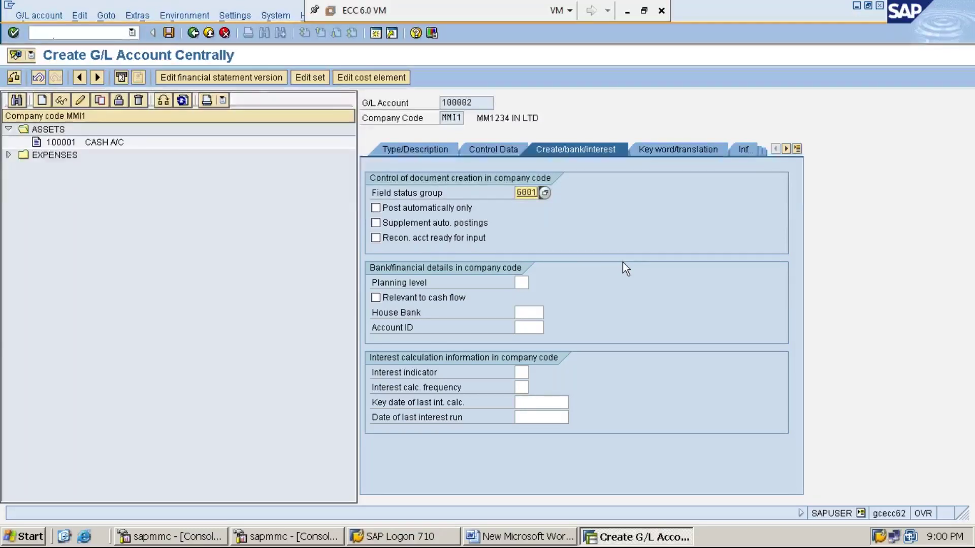
click(169, 33)
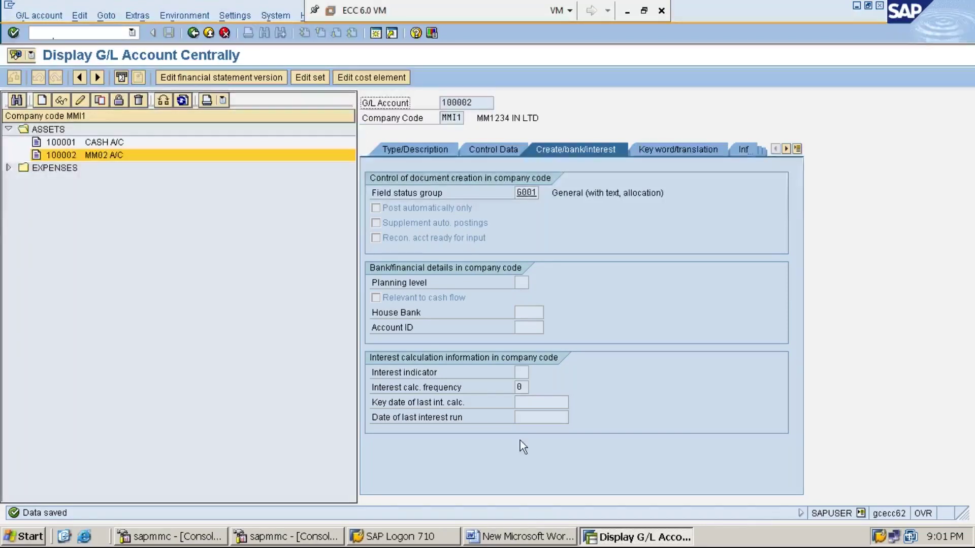
Switch to the Word document and add an unbulleted line: "* STEP:4: CREATE INTER COMPANY GL ACCOUNT IN COMPANY CODE-MMI2".
click(528, 536)
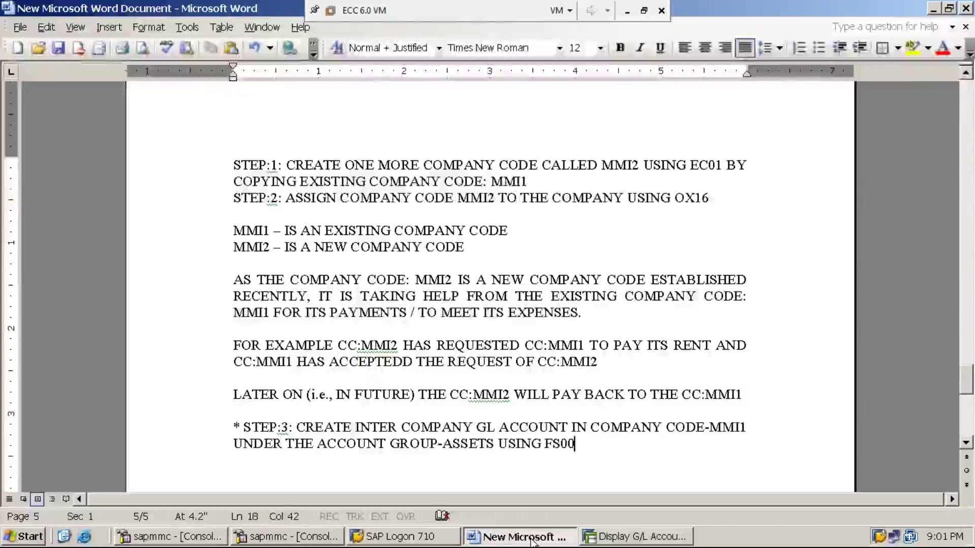
key(Return)
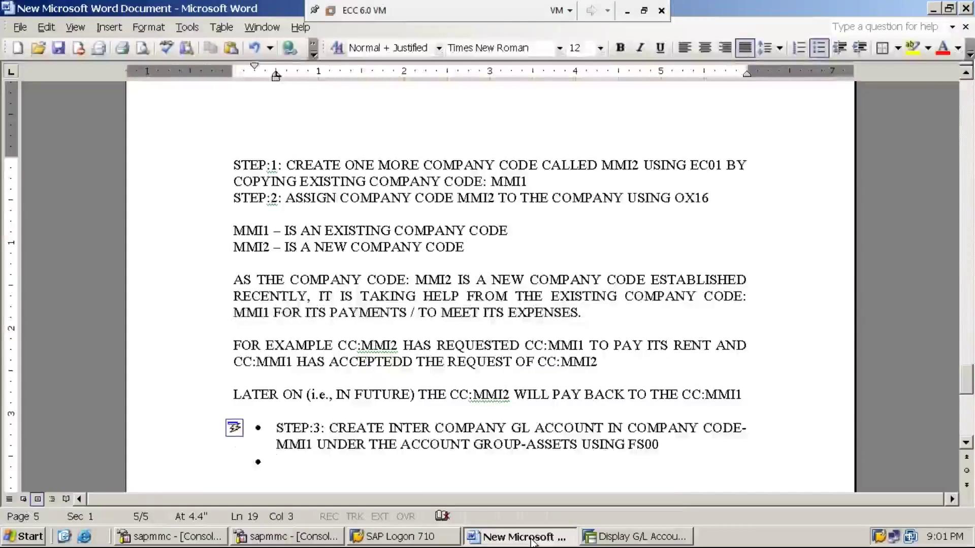
key(ctrl+z)
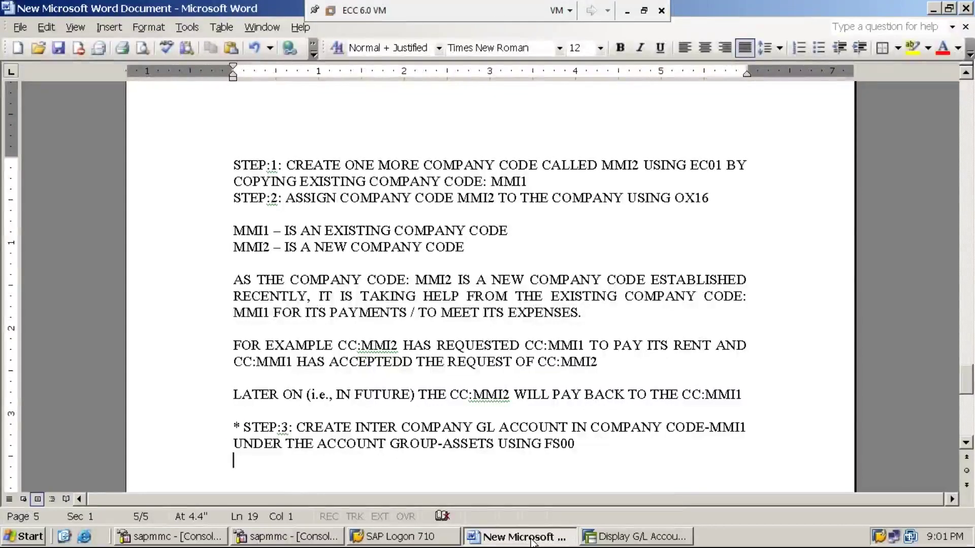
text(* )
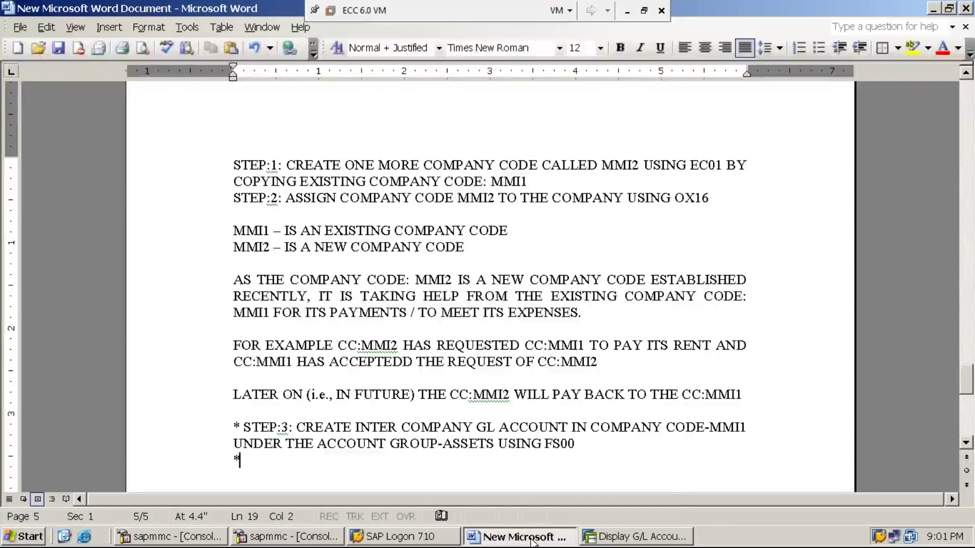
text(STEP)
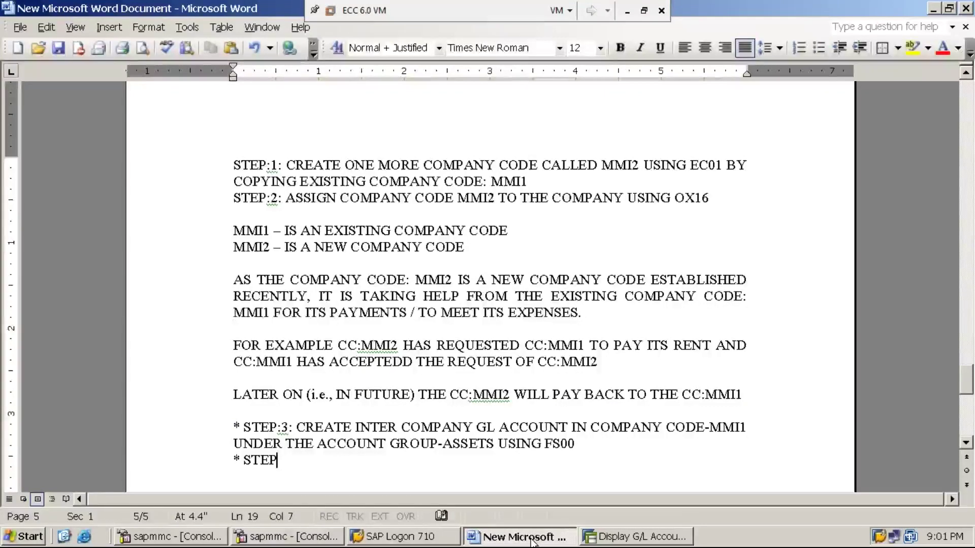
text(:4:)
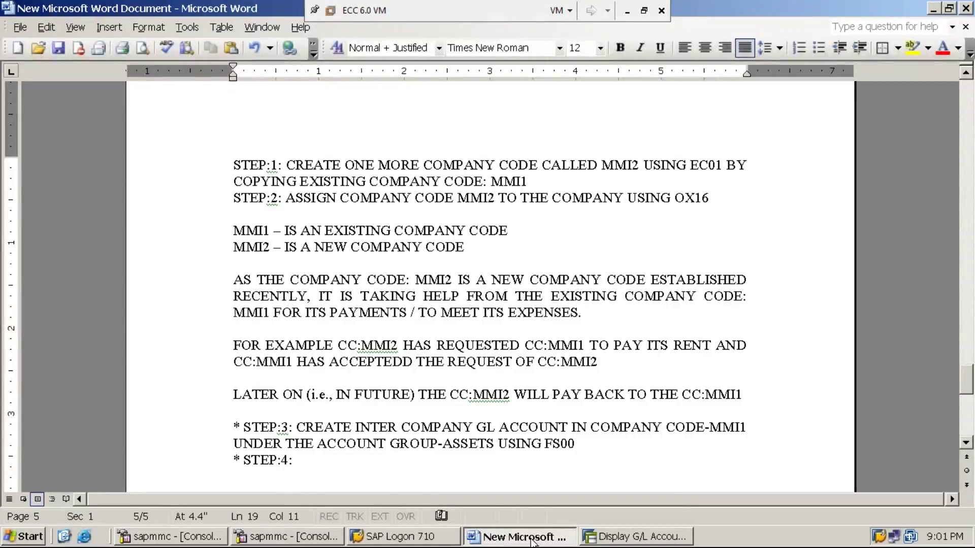
text( CREATE )
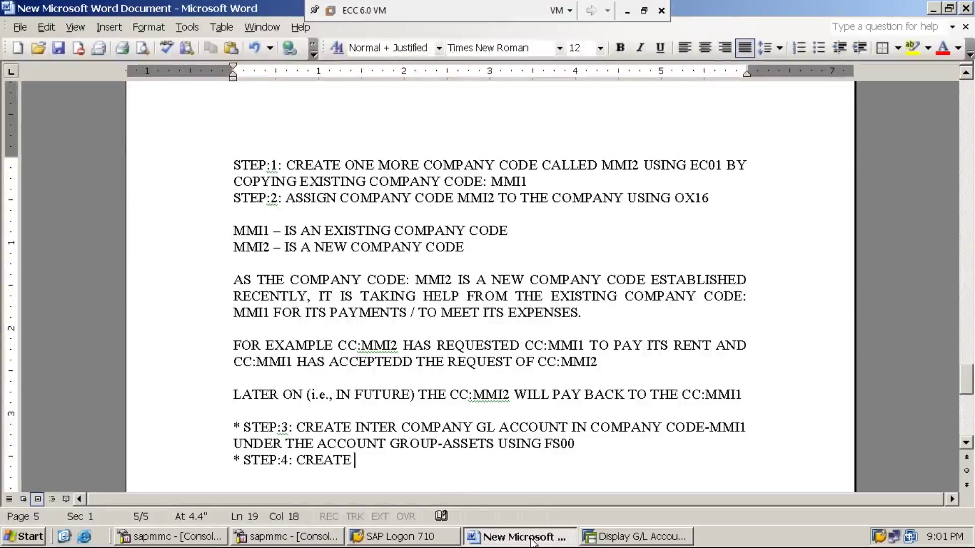
text(INTER )
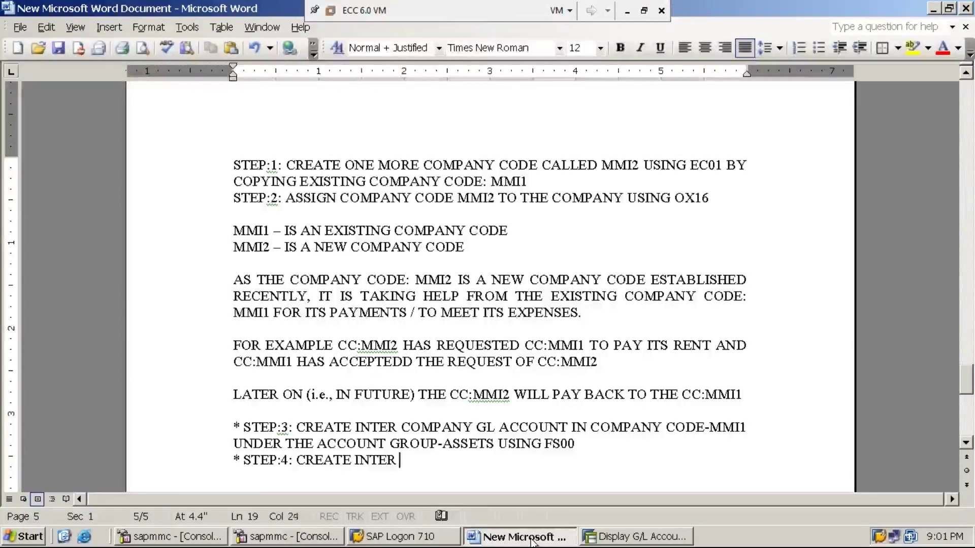
text(COMPAN)
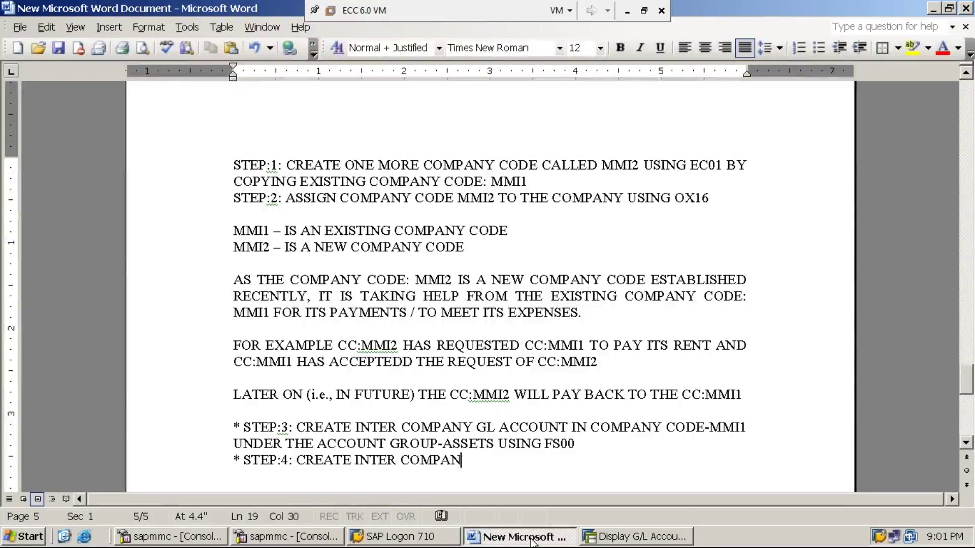
text(Y GL ACCOUNT)
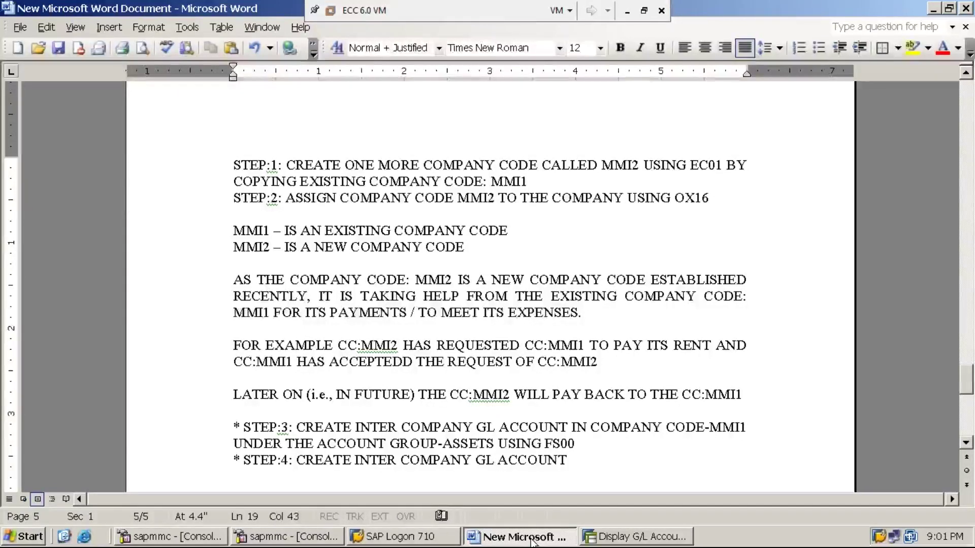
text( IN COMPA)
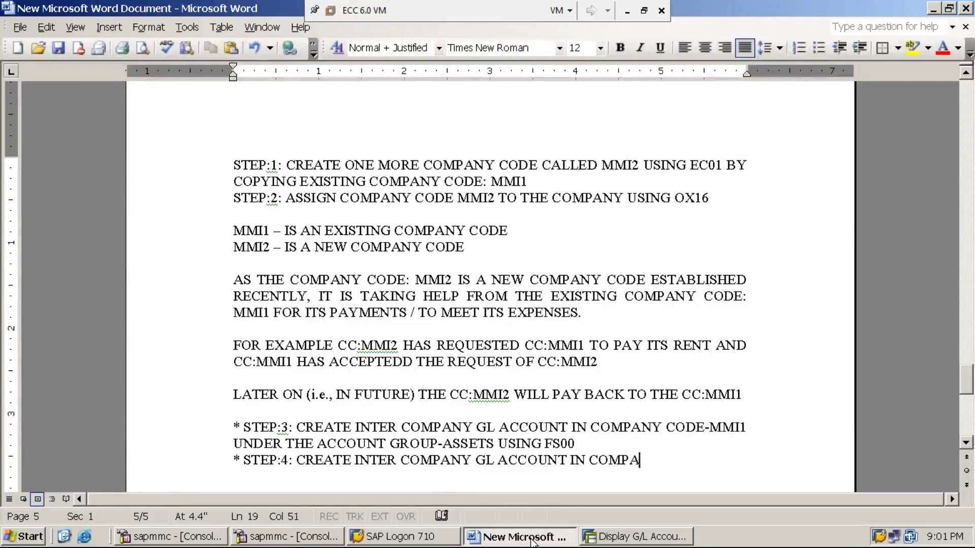
text(NY CODE)
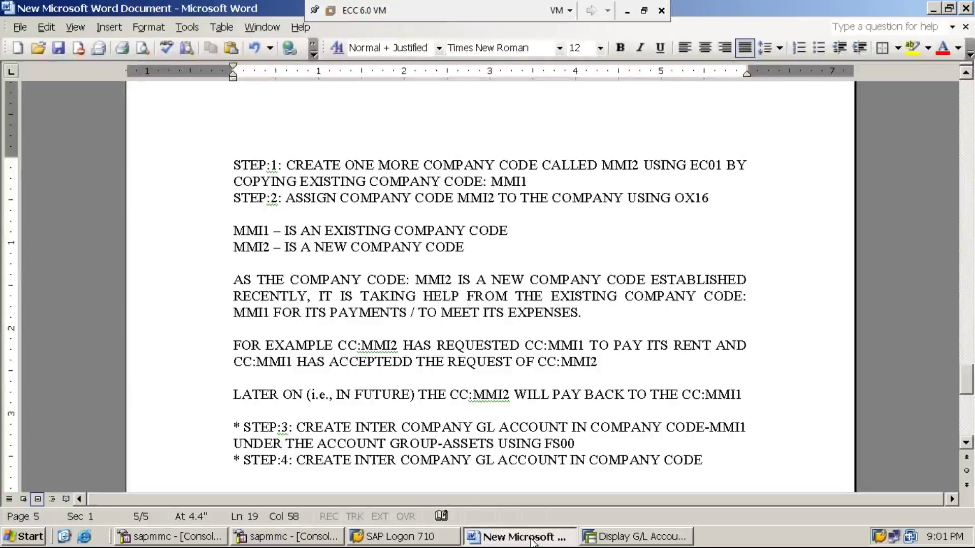
text(-MMI2)
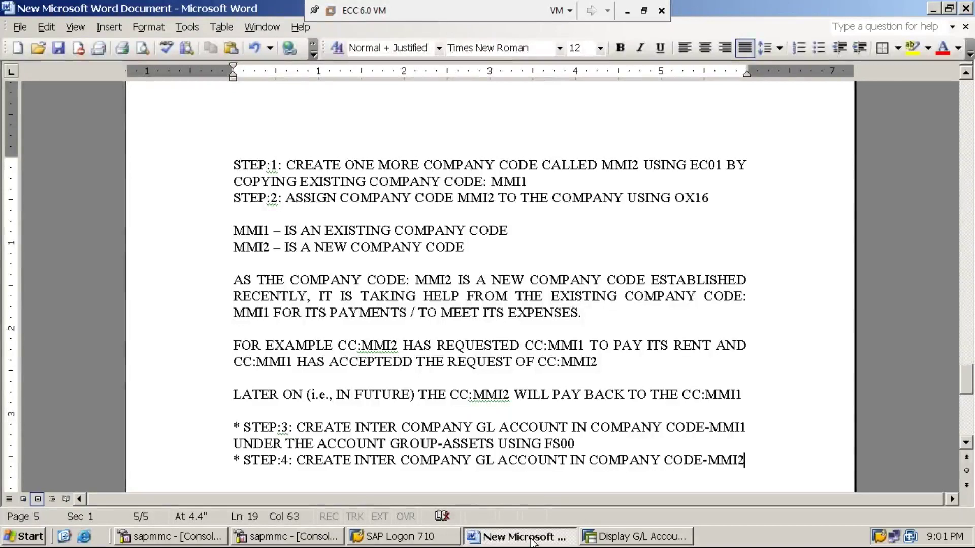
Complete the STEP:4 line with "UNDER THE ACCOUNT GROUP-LIABILITIES USING FS00".
text(UN)
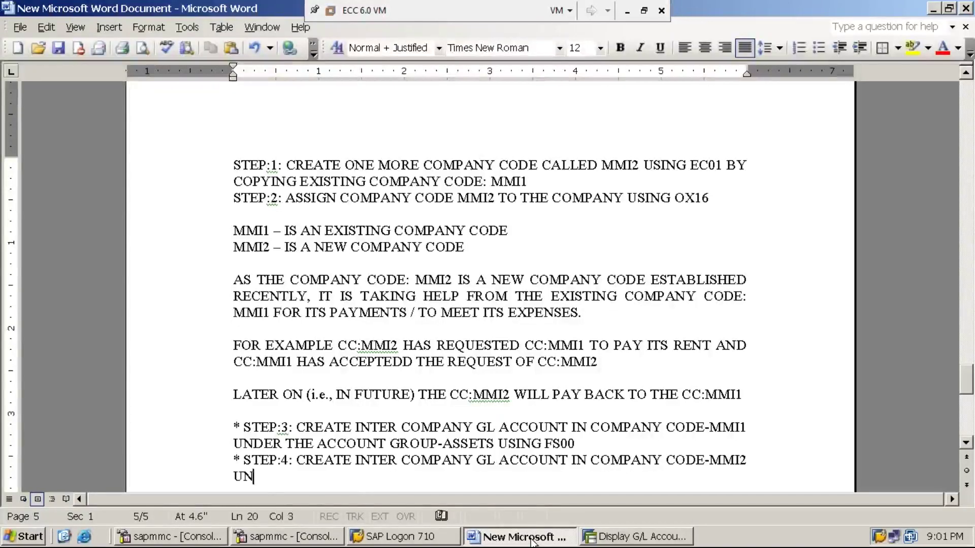
text(DER THE AC)
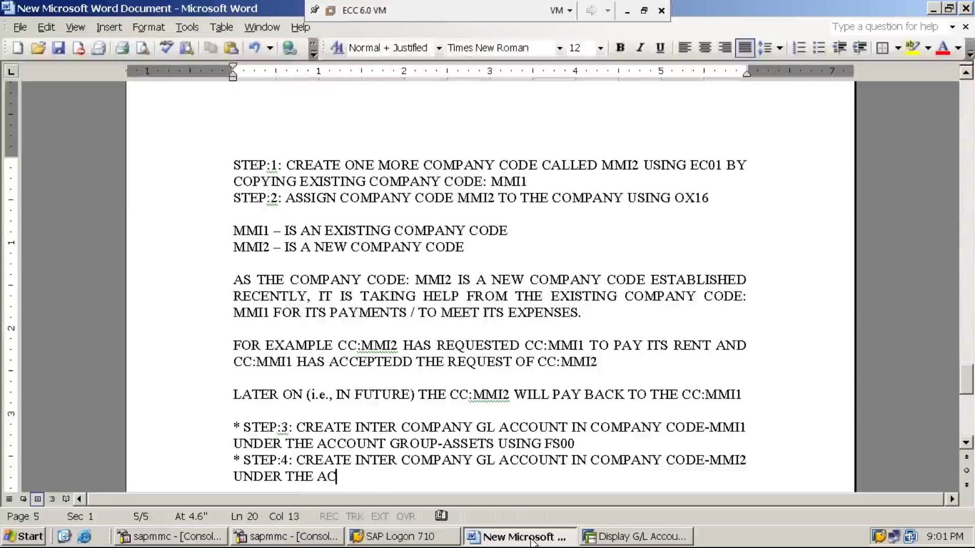
text(COUNT GROU)
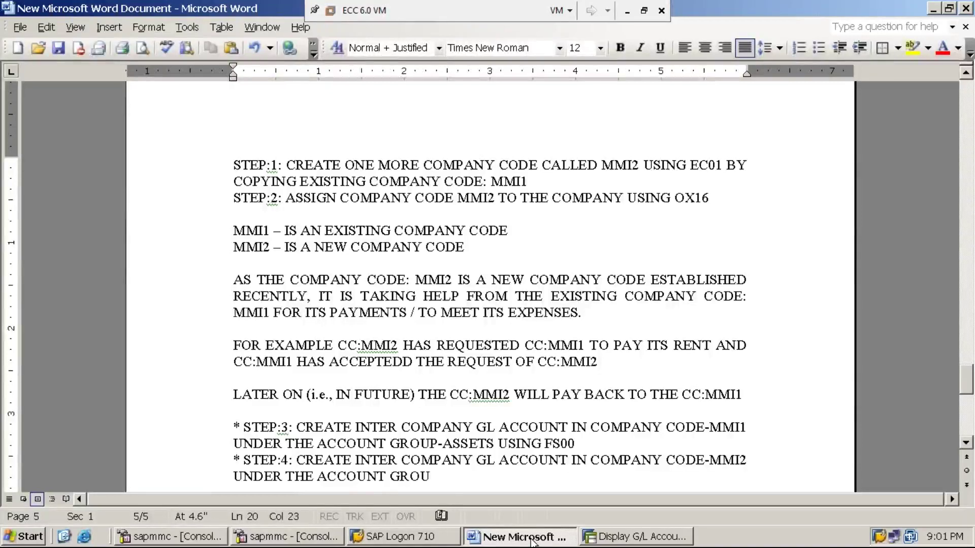
text(P-)
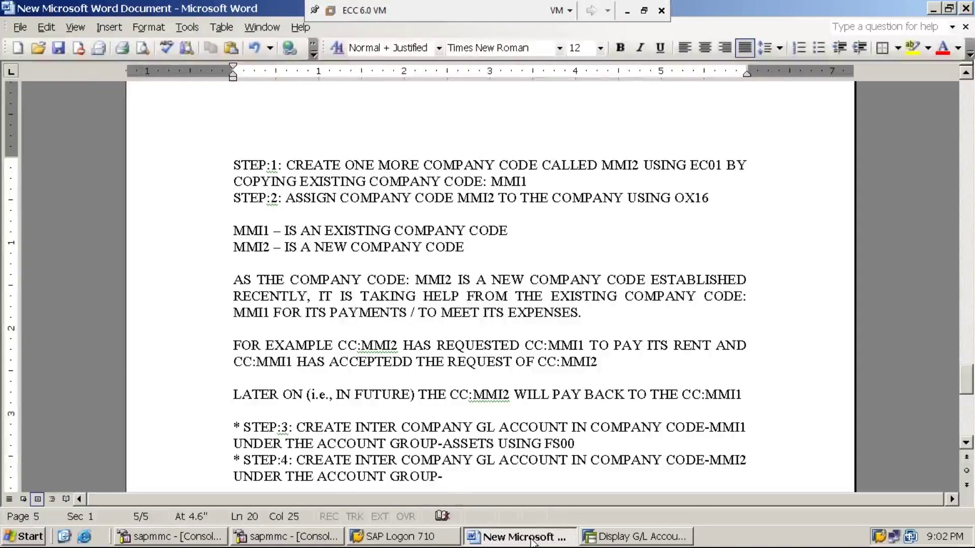
text(LIABILITI)
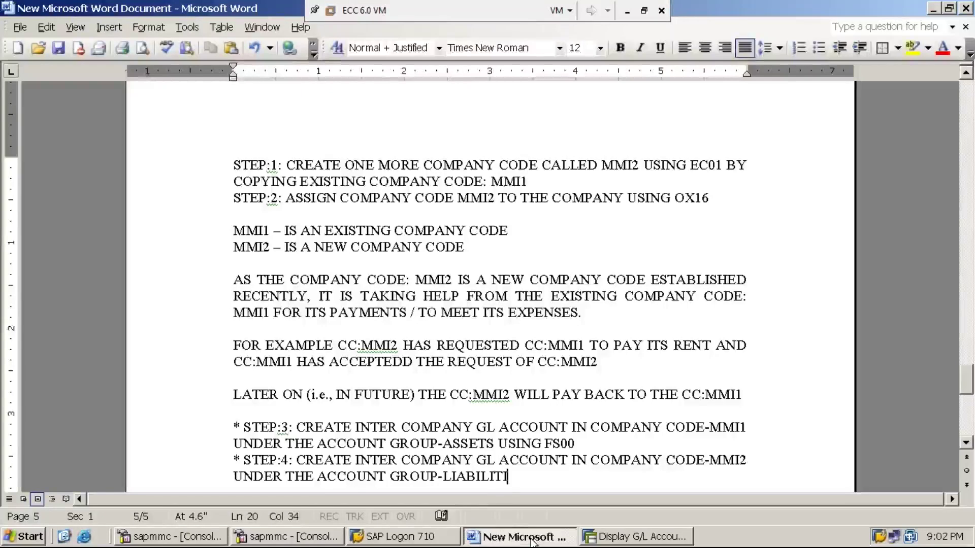
text(ES USING)
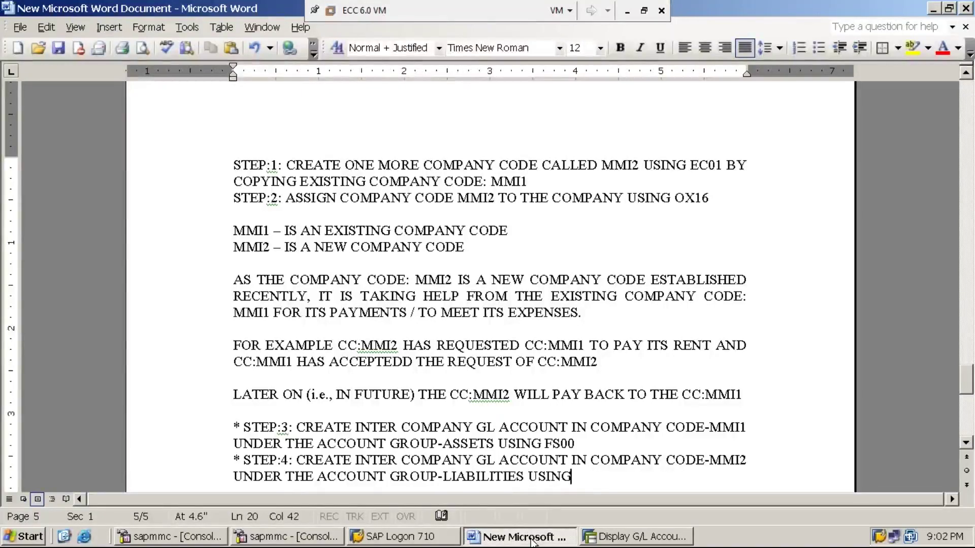
text( FS00)
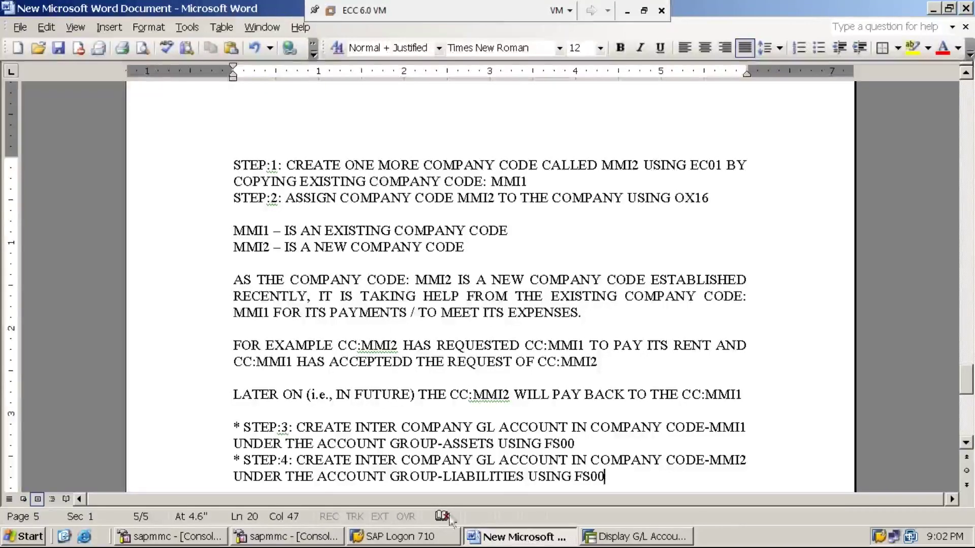
Switch to SAP, restart transaction FS00 from the start screen, and open the company code change dialog.
click(622, 539)
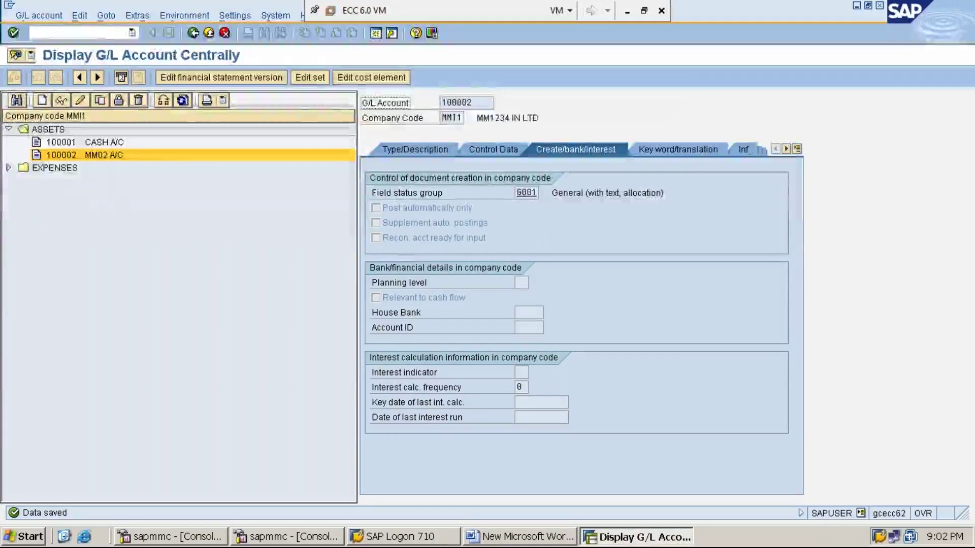
key(F3)
text(FS00)
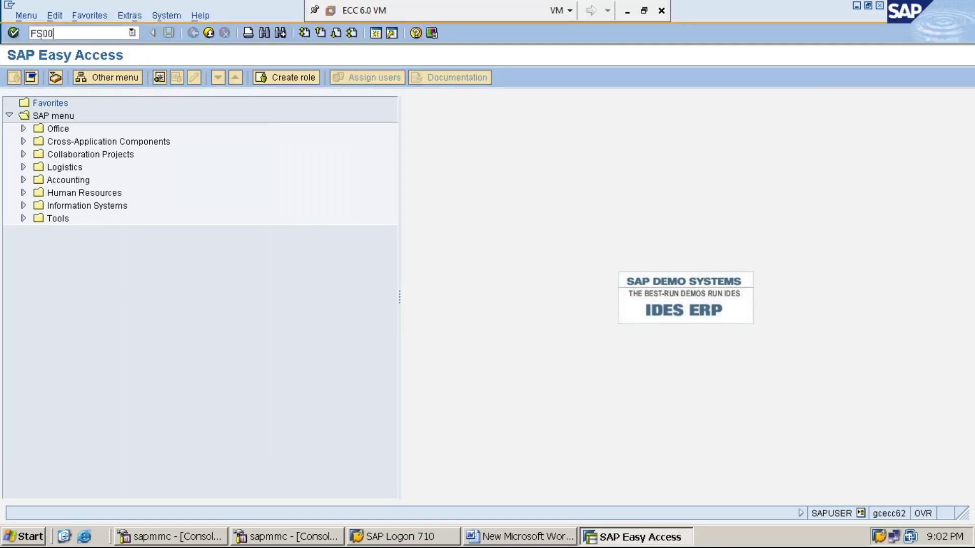
key(Return)
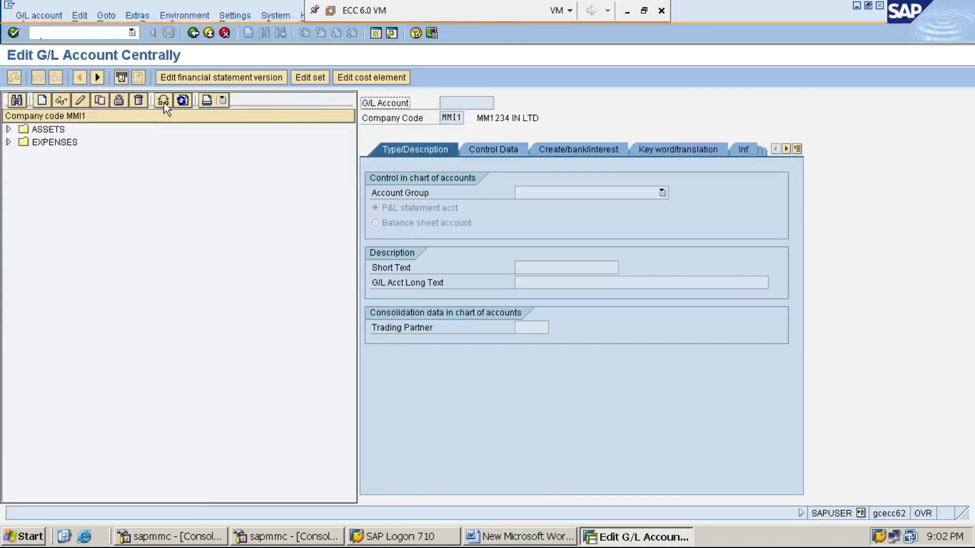
click(163, 102)
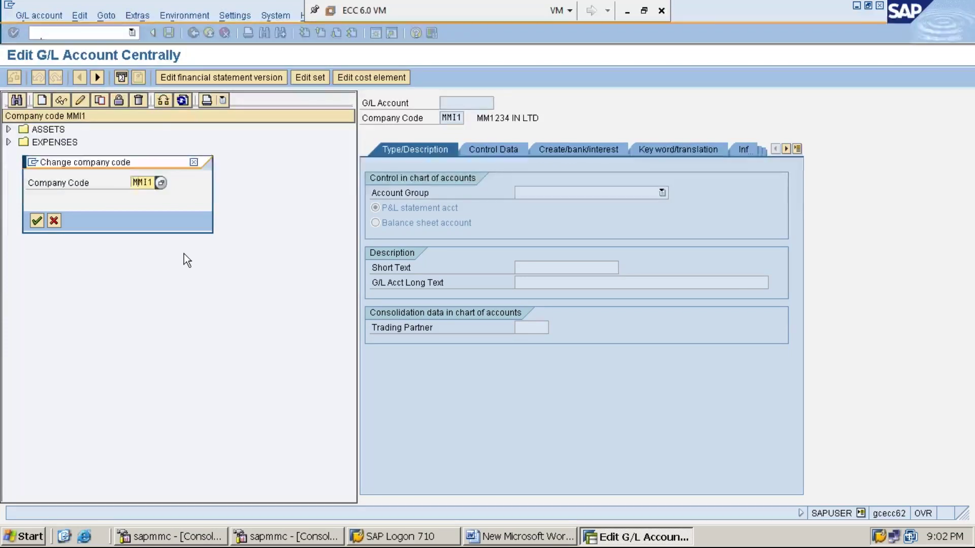
Change the company code to MMI2 and start a new G/L account 200002 in company code MMI2.
text(2)
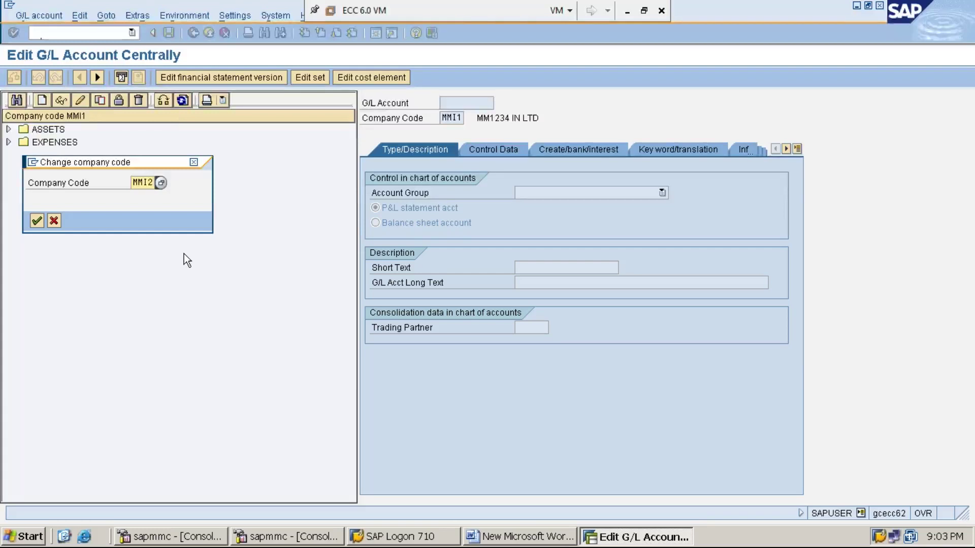
key(Return)
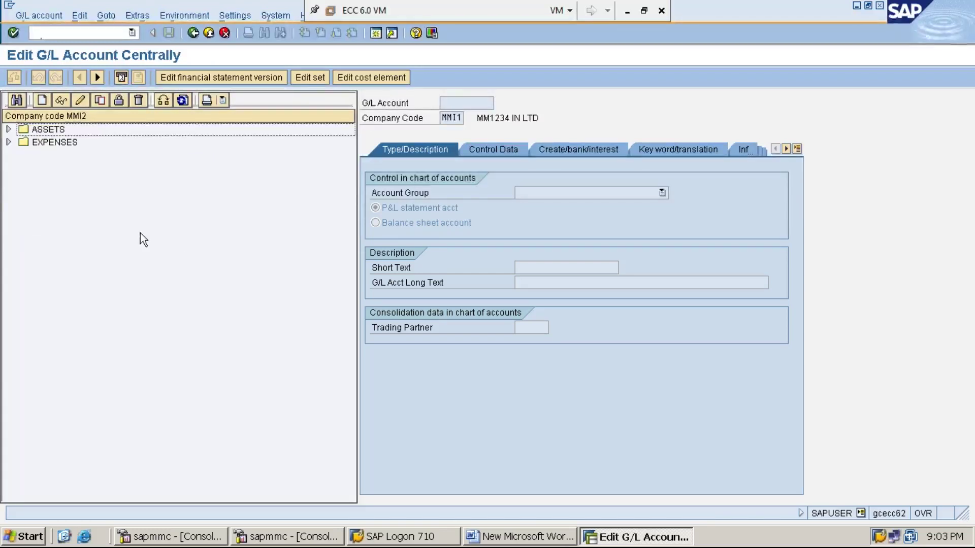
click(42, 100)
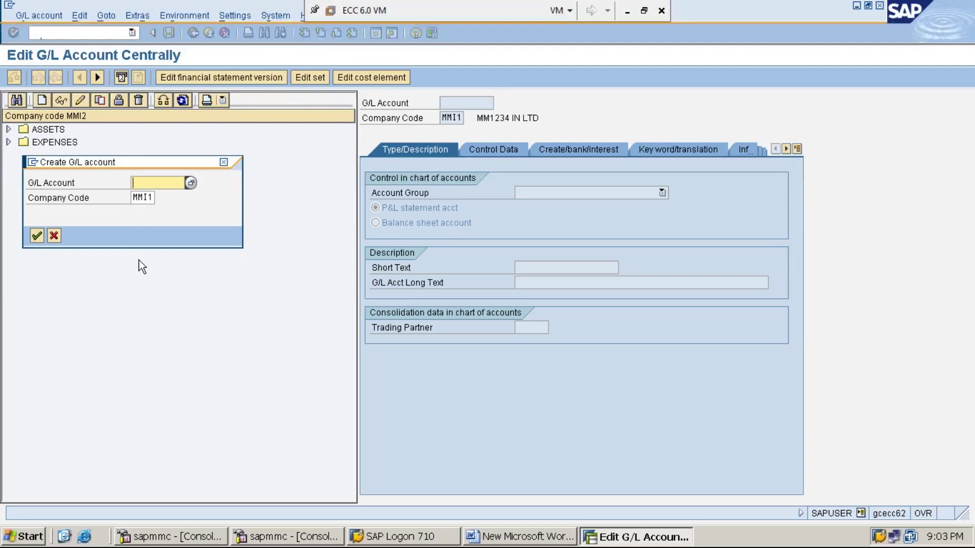
text(2)
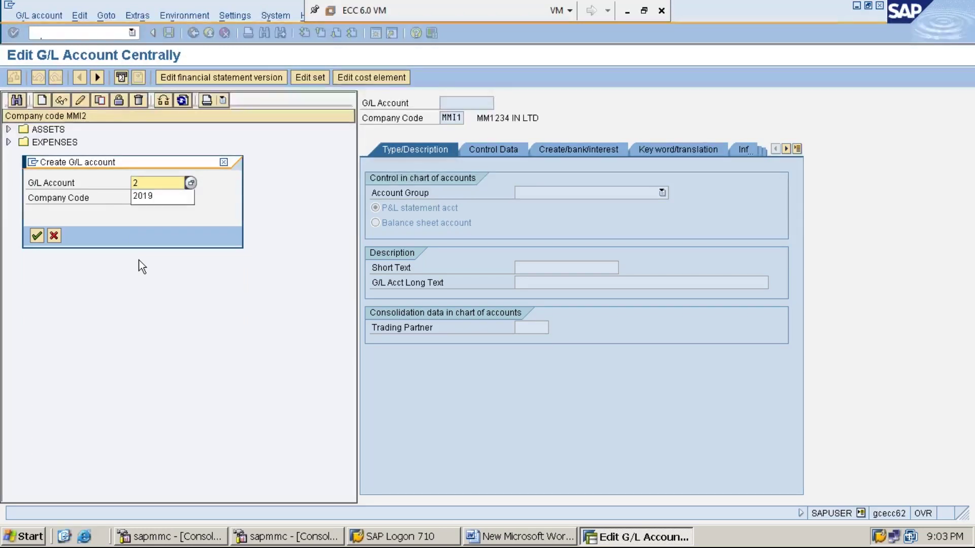
text(000)
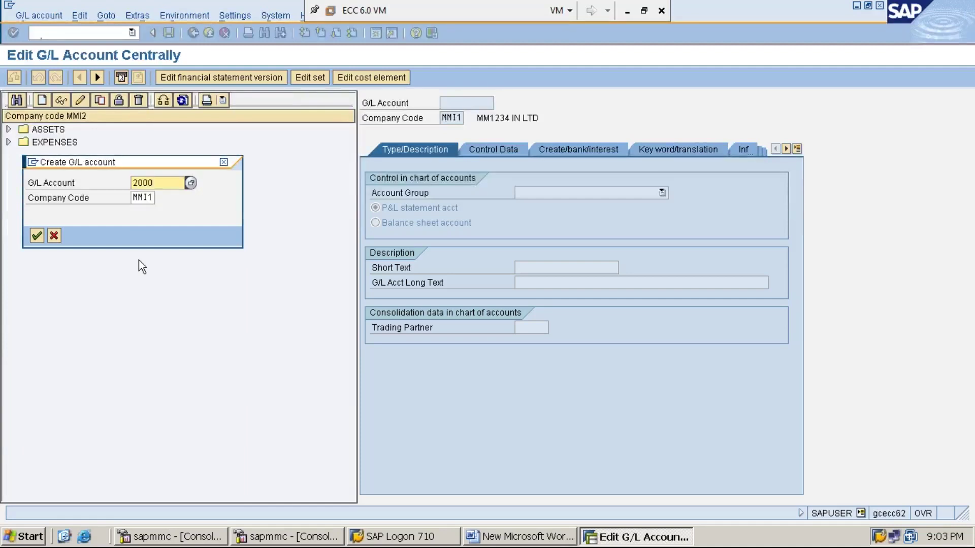
text(02)
key(Tab)
key(BackSpace)
key(BackSpace)
key(BackSpace)
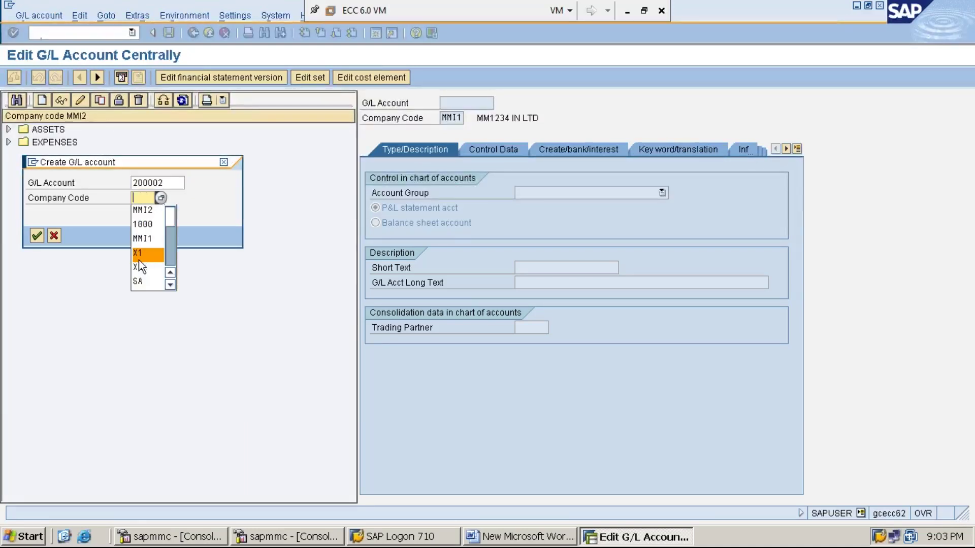
text(MI2)
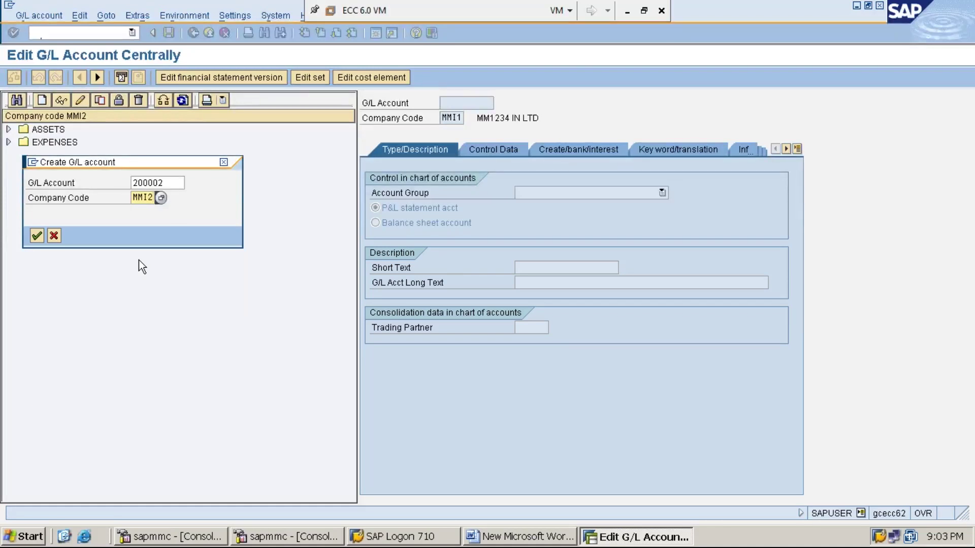
key(Return)
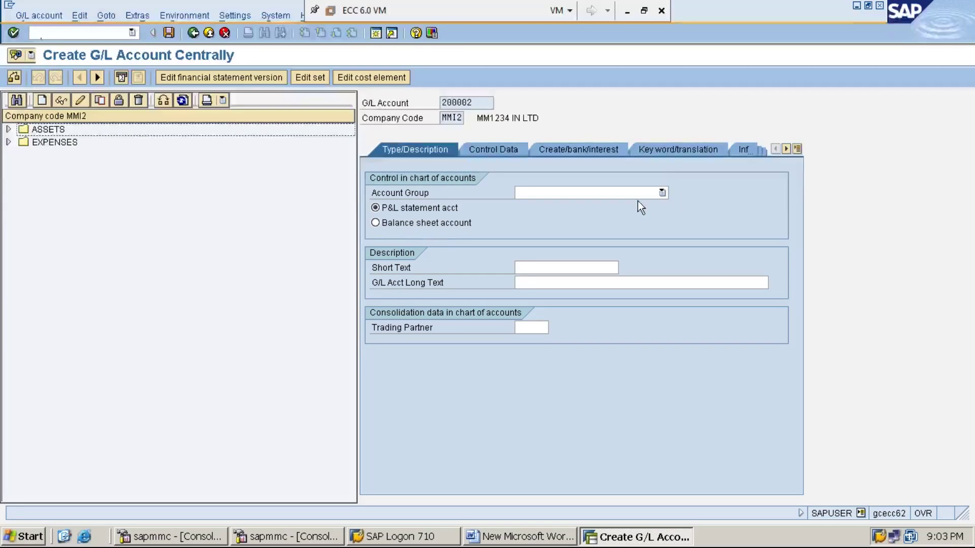
Assign the new G/L account to the LIABILITIES account group and make it a balance sheet account.
click(662, 193)
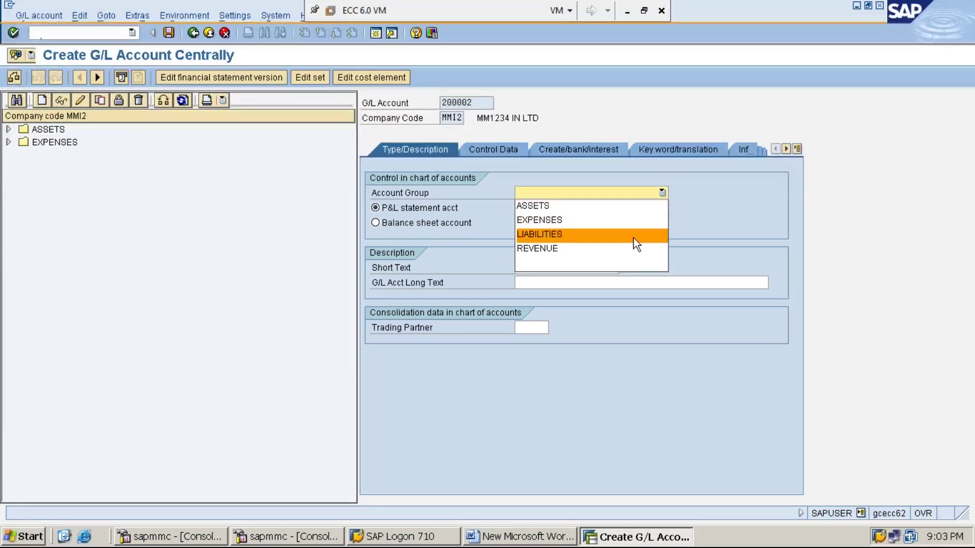
click(662, 194)
click(662, 194)
click(662, 194)
click(662, 193)
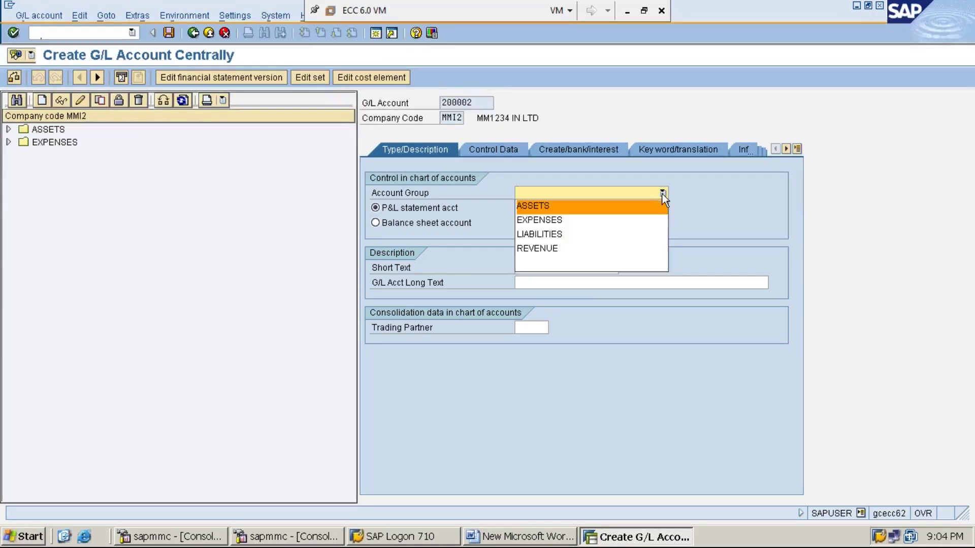
click(643, 238)
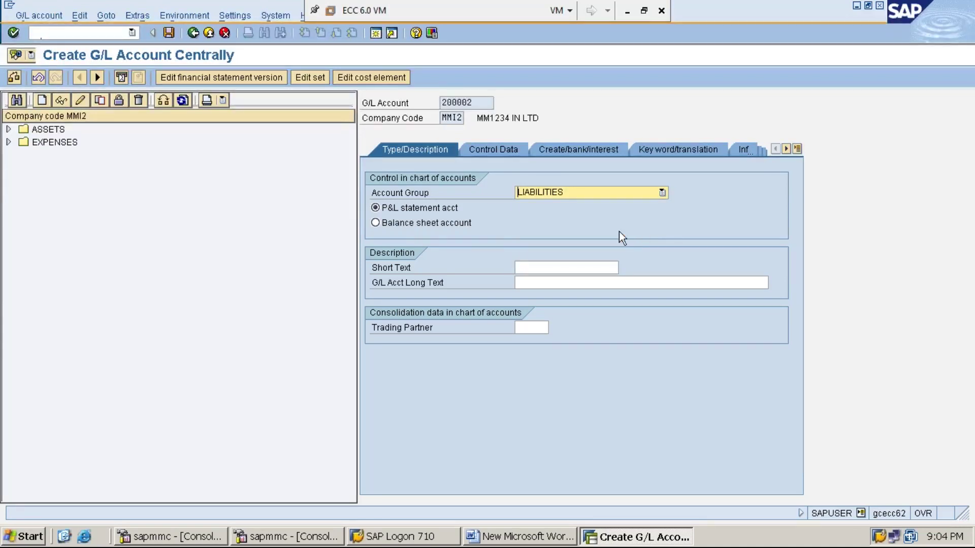
click(416, 223)
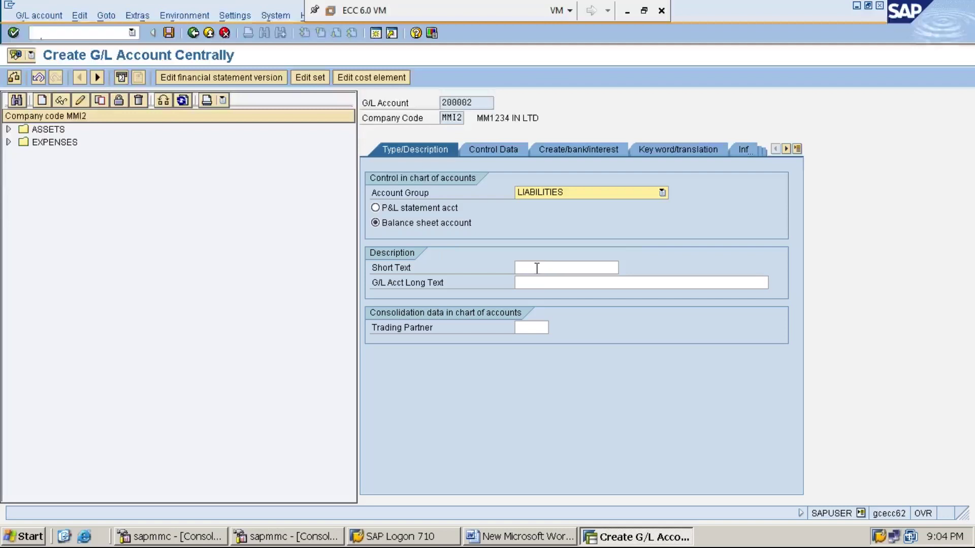
Describe the G/L account with the short text "MM01A/C" and the long text "MM01 ACCOUNT".
click(541, 267)
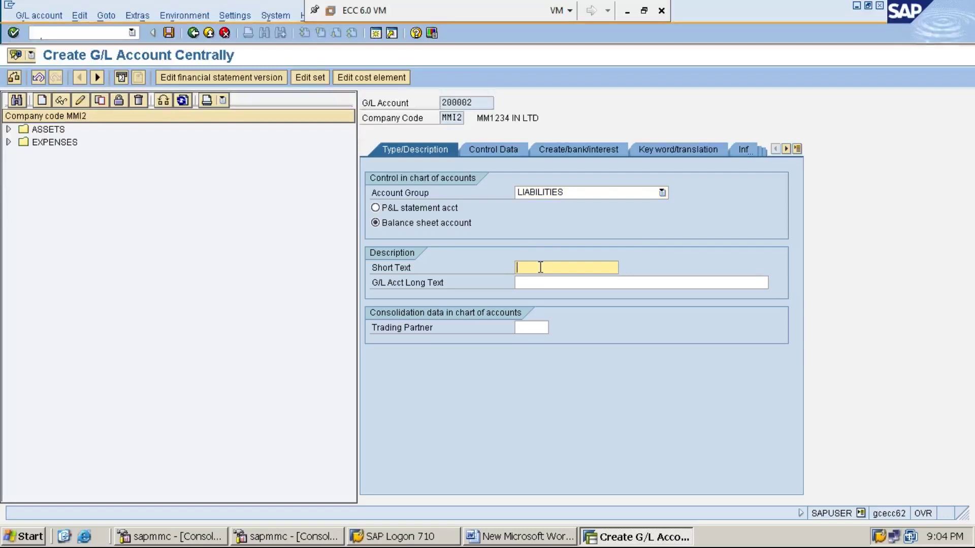
text(MM01)
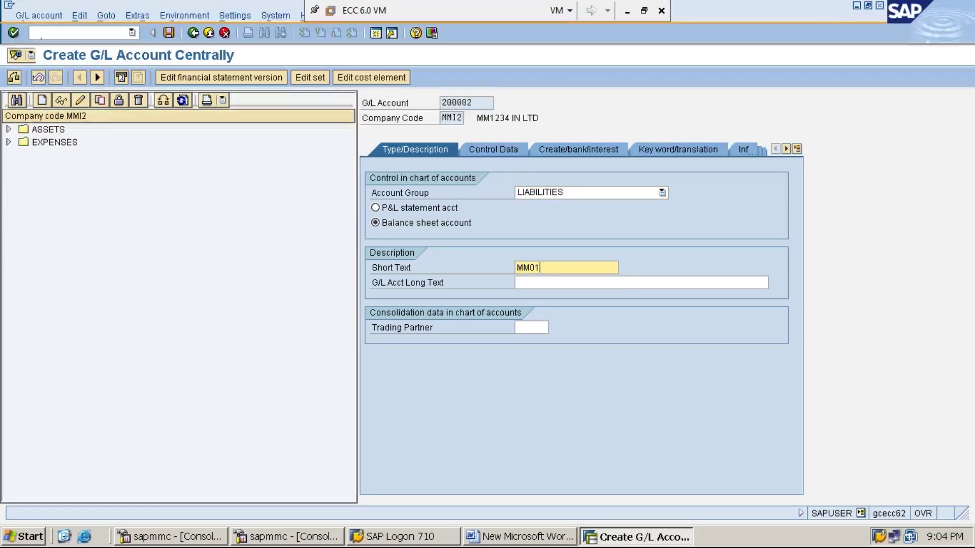
text( A/C)
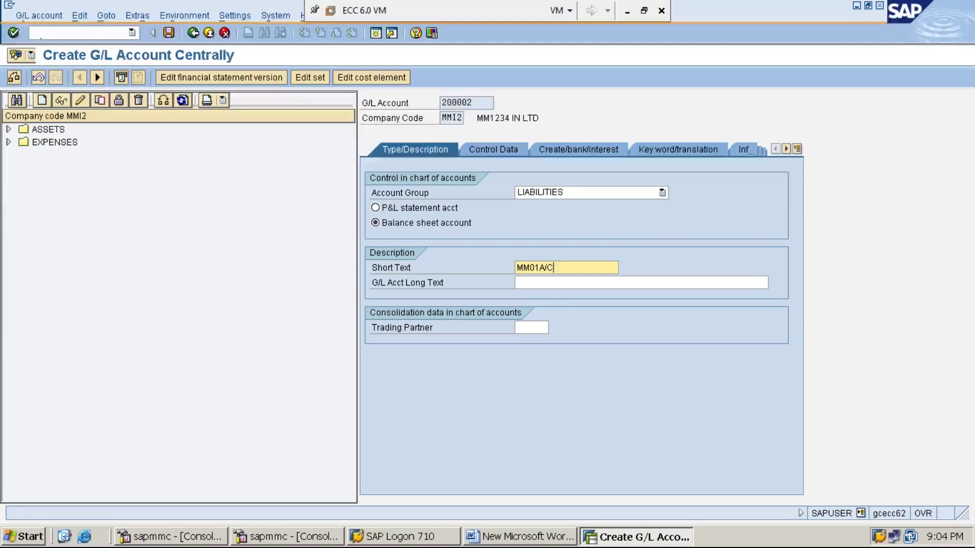
click(588, 281)
text(M)
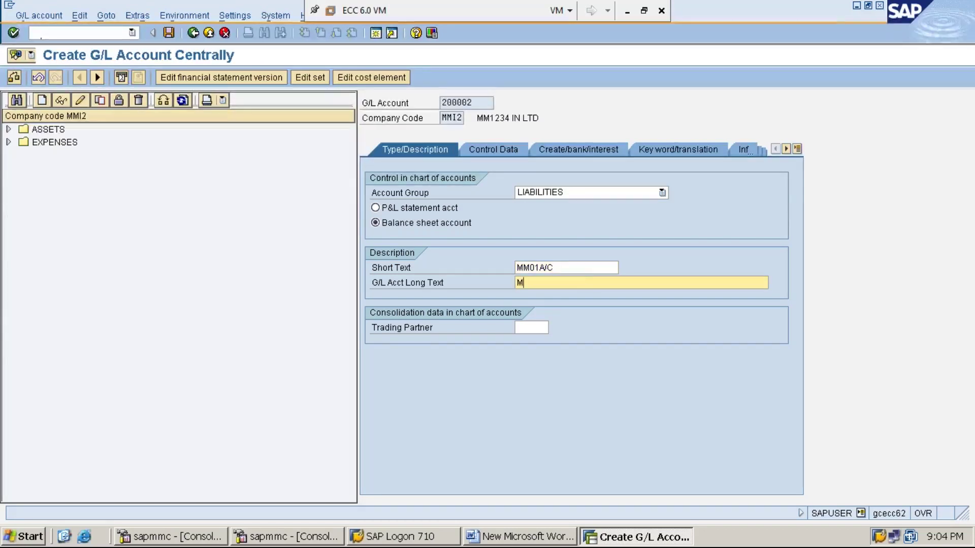
text(M01 A)
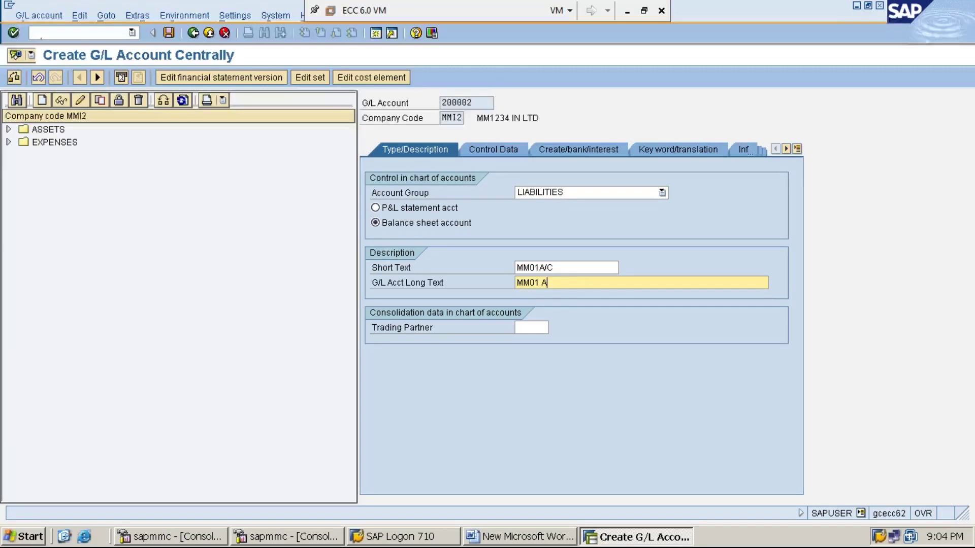
text(CCOUNT)
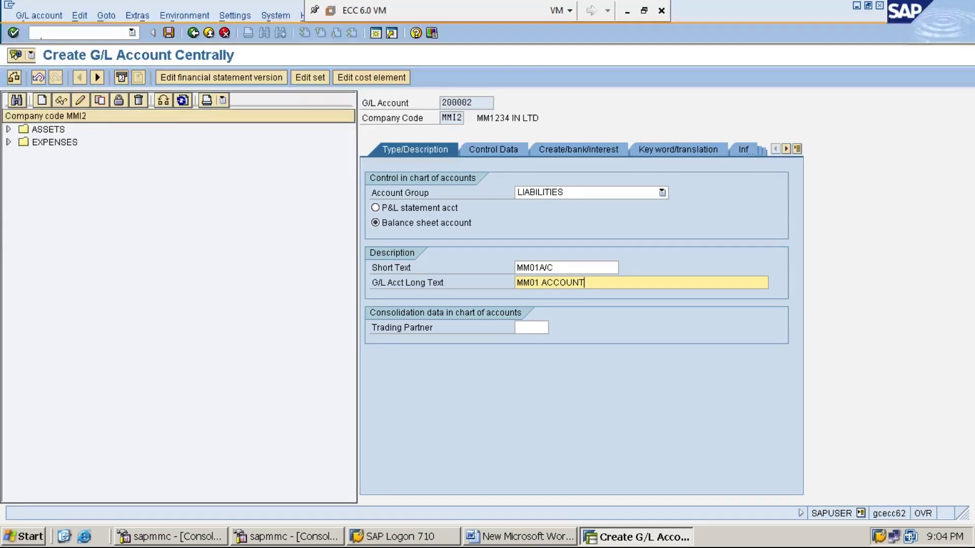
In the account's control data, enable only balances in local currency and line item display, and set the sort key to 001.
click(497, 150)
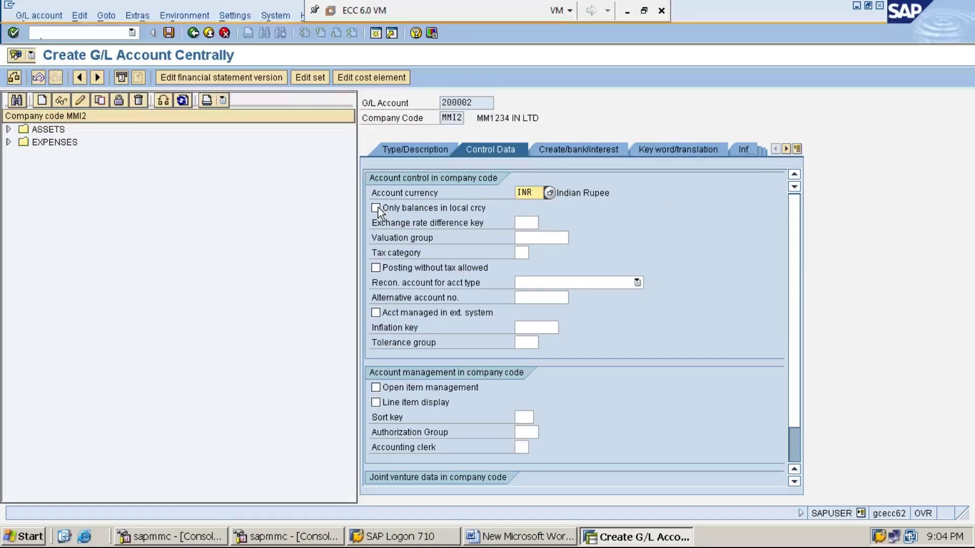
click(376, 208)
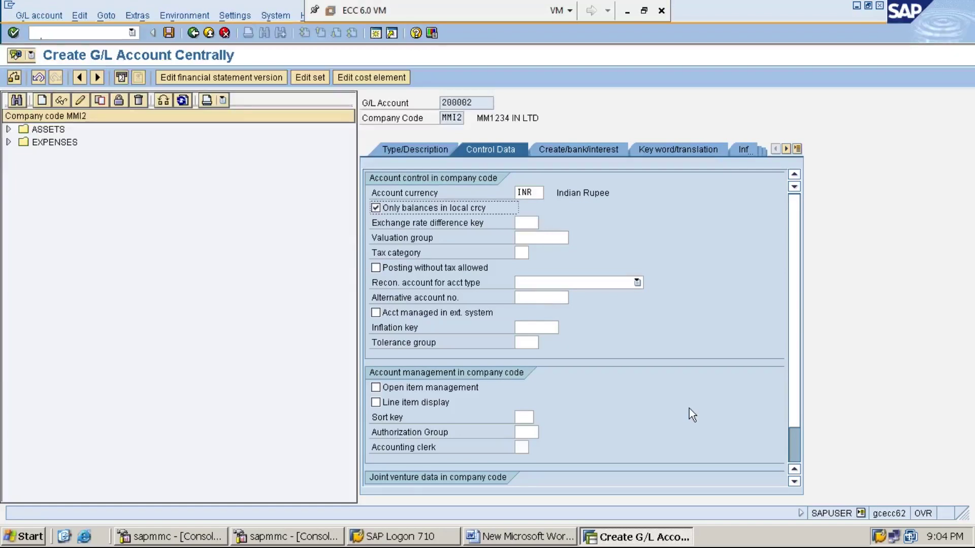
click(376, 403)
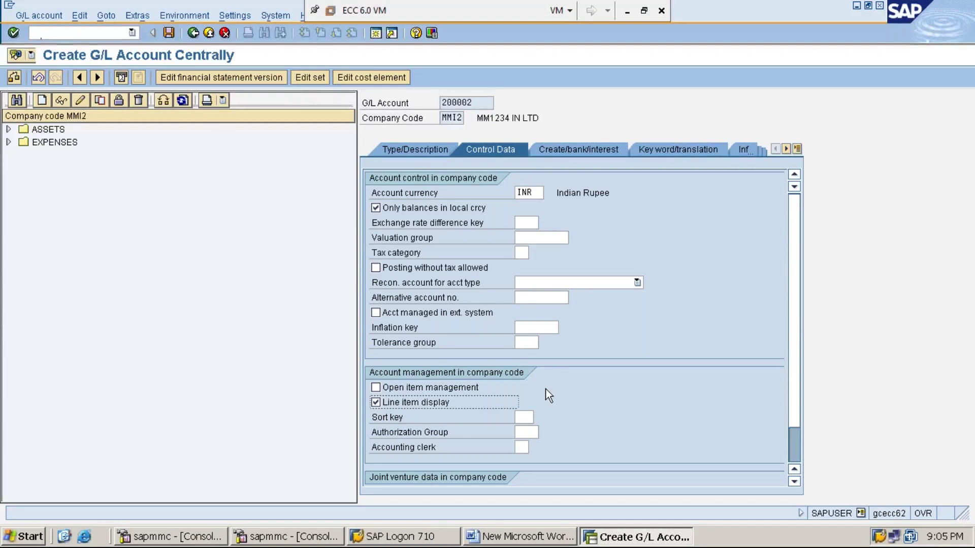
click(524, 417)
text(001)
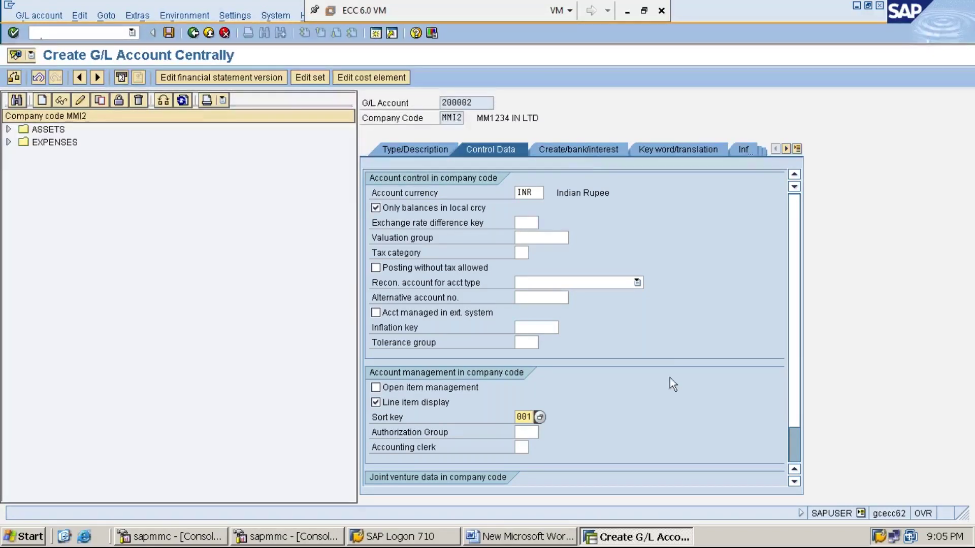
Set the account's field status group to G001 and save the G/L account.
click(579, 150)
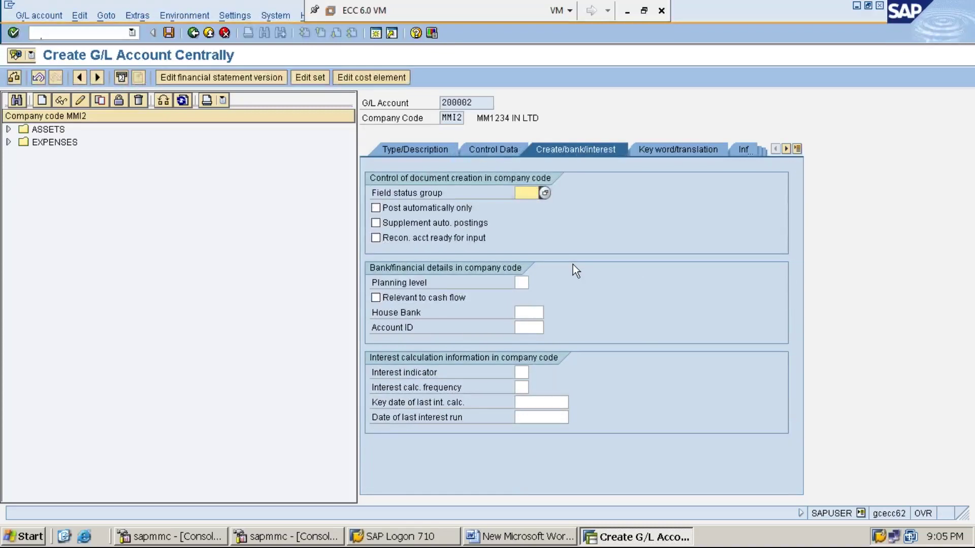
text(G001)
click(169, 32)
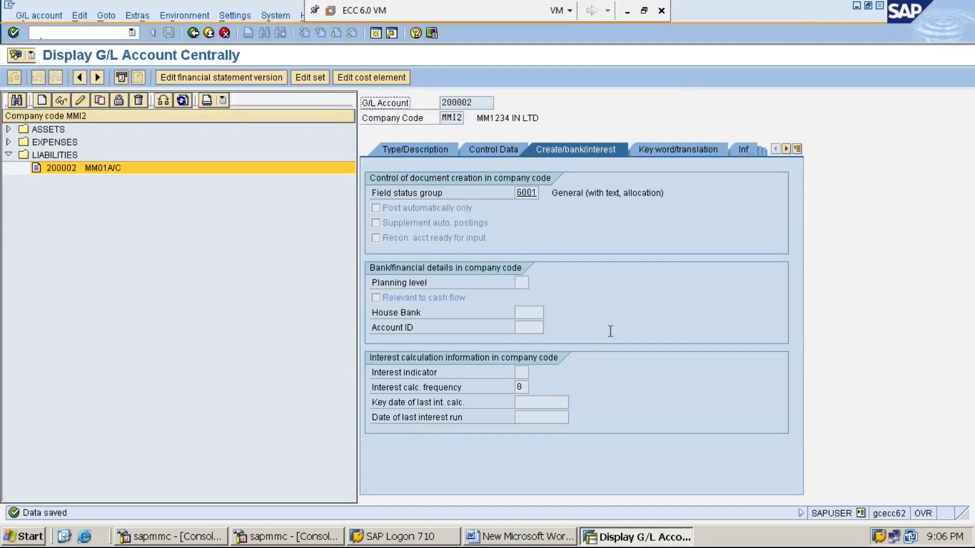
Switch to the Word notes and add the line "* STEP:5: AUTOMATIC ACCOUNT ASSIGNEMNT FOR INTER COMPANY CODE TRANSACTIONS USING OBYA".
click(857, 6)
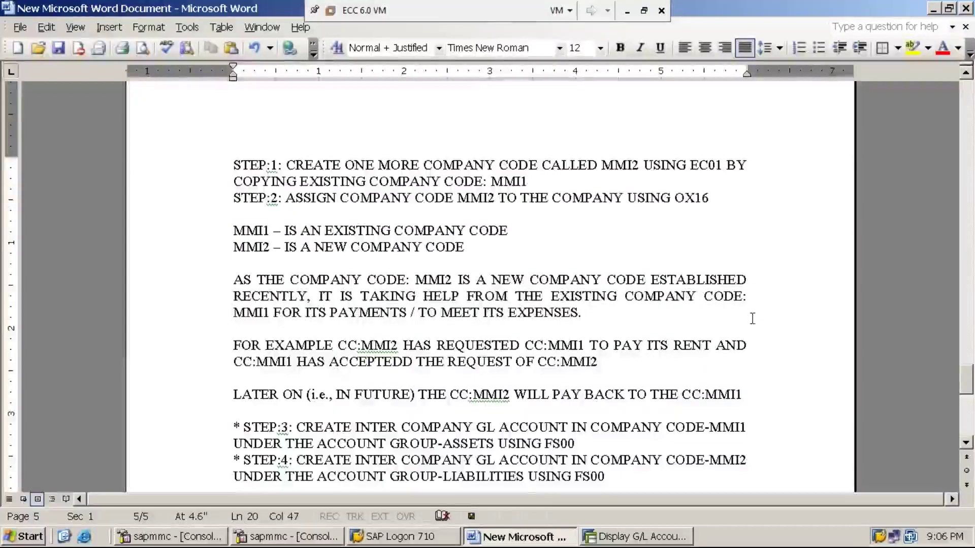
key(Return)
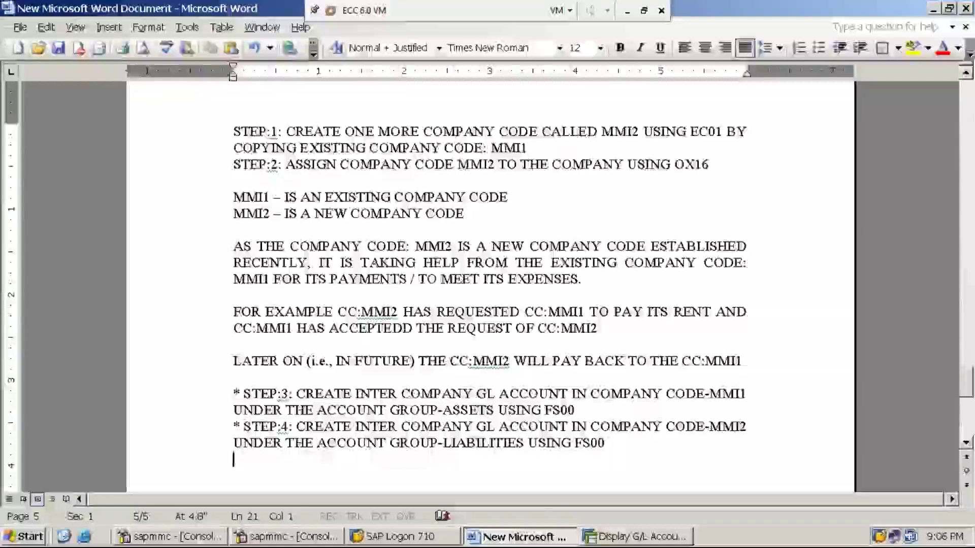
text(* S)
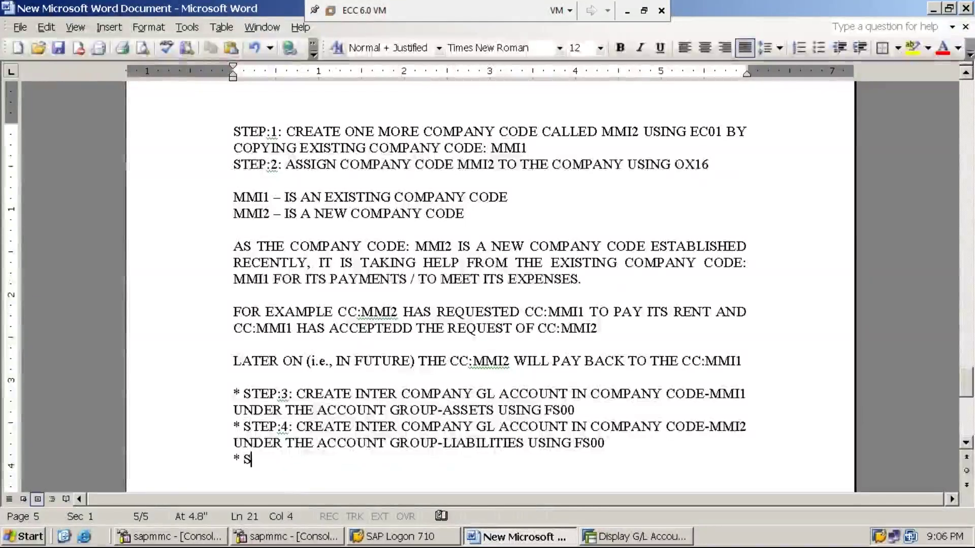
text(TEP:5:)
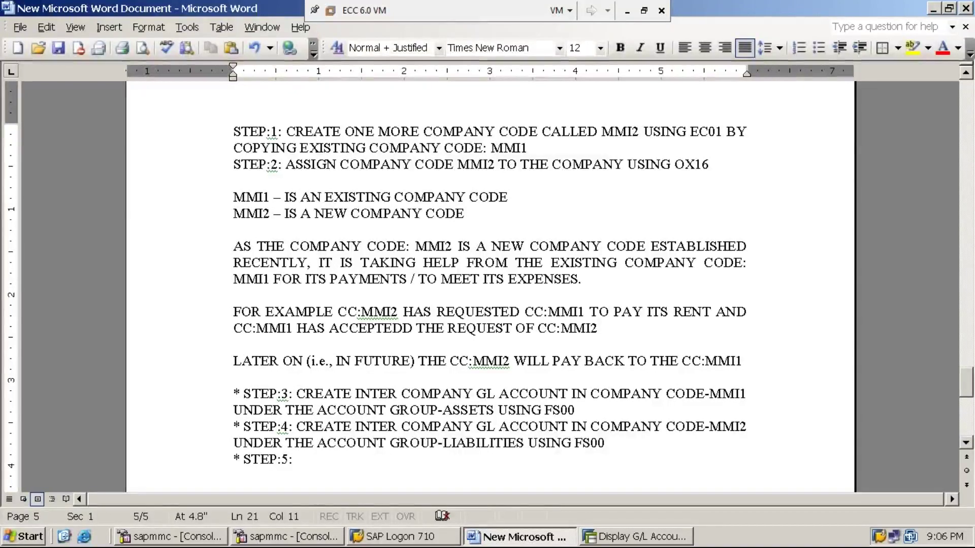
text(A)
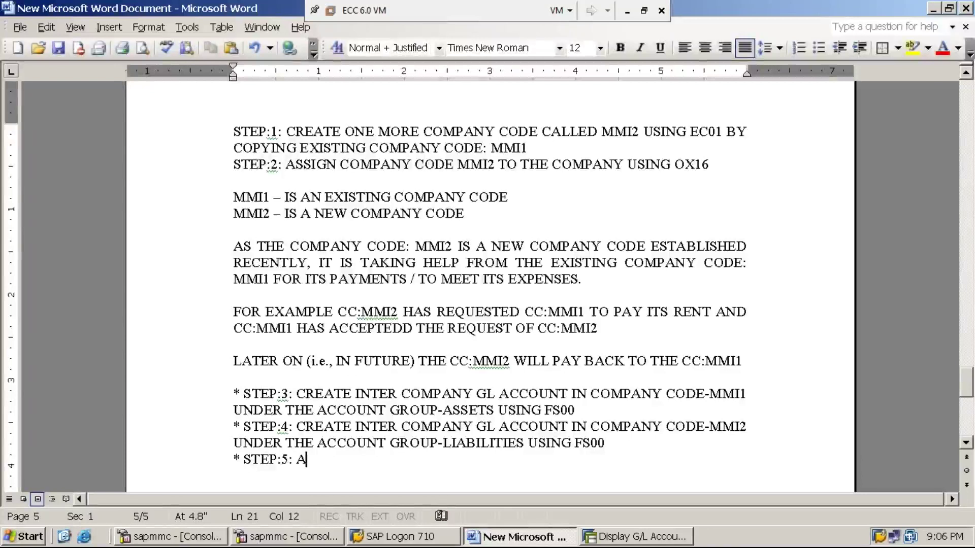
text(UTOMATIC)
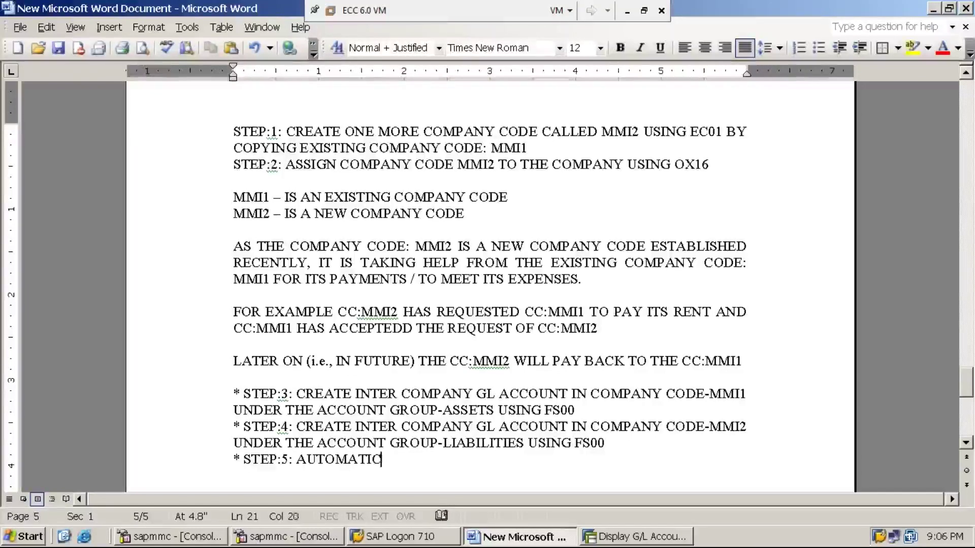
text( ACC)
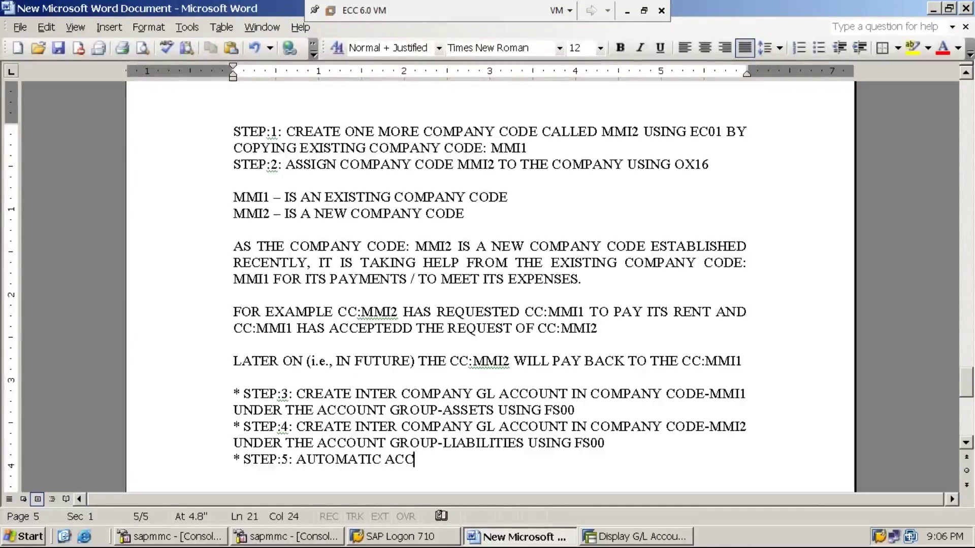
text(OUNT ASSIGNEMNT)
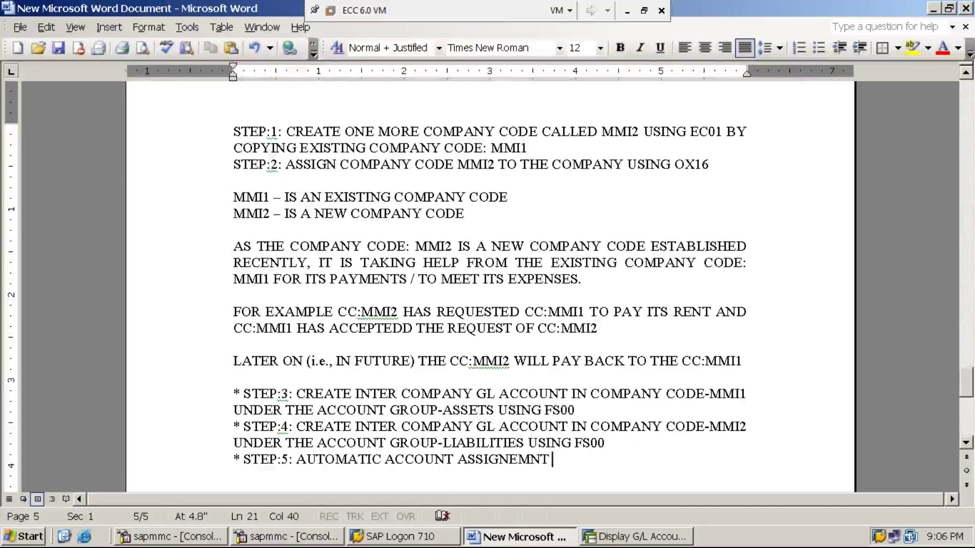
text( FOR )
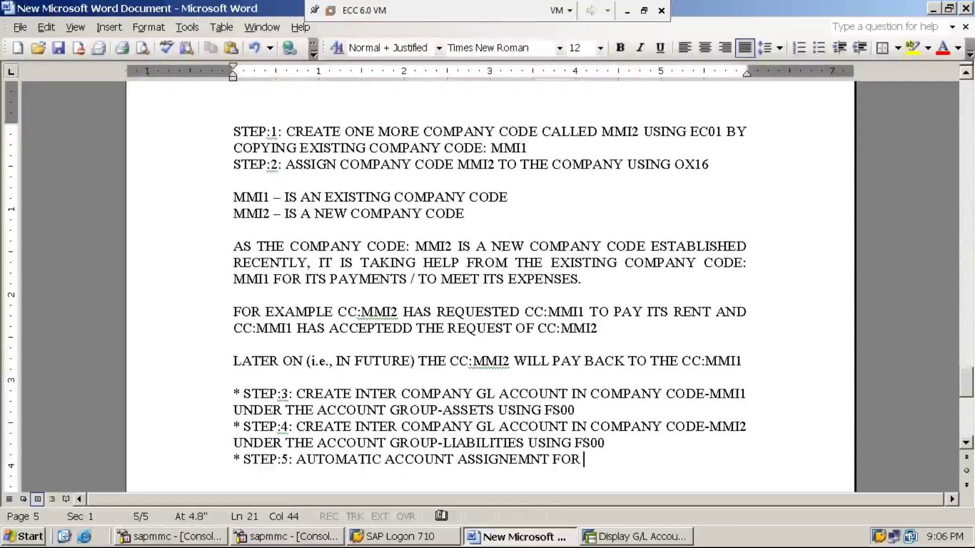
text(IN)
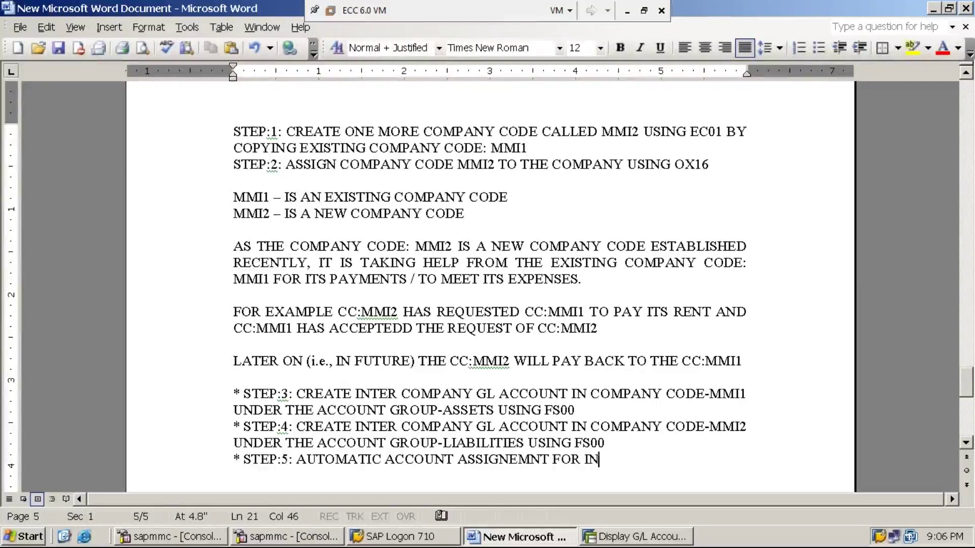
text(TER COMPANY )
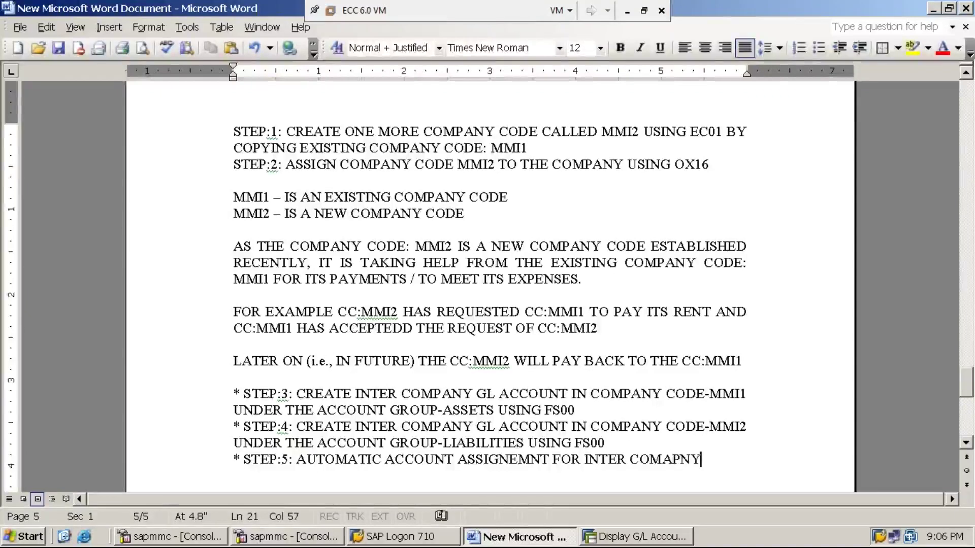
text(CODE)
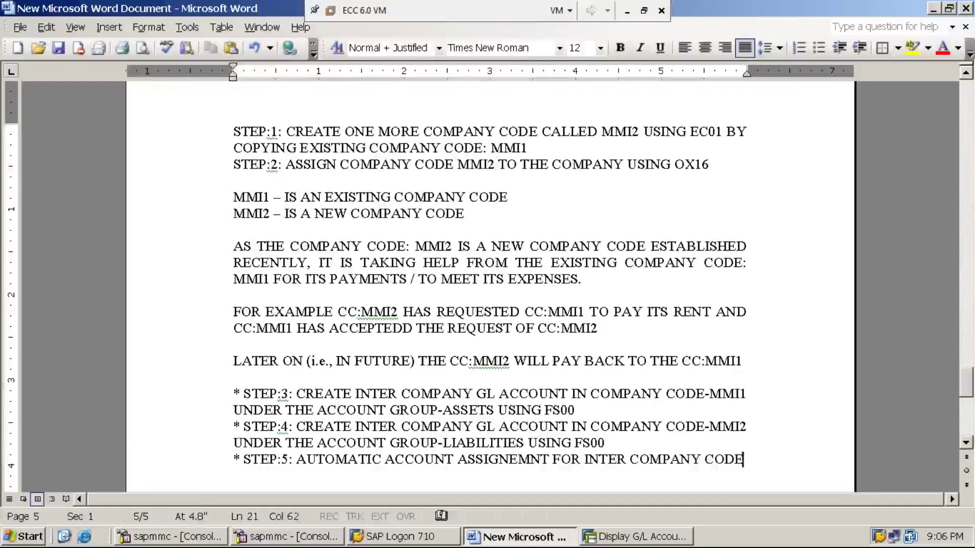
text( TRANSACTIONS)
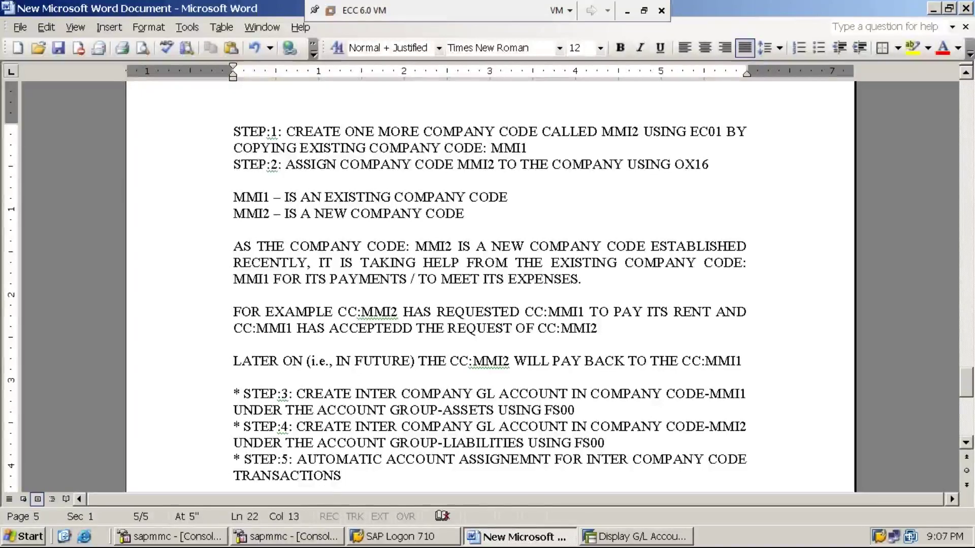
text(USING )
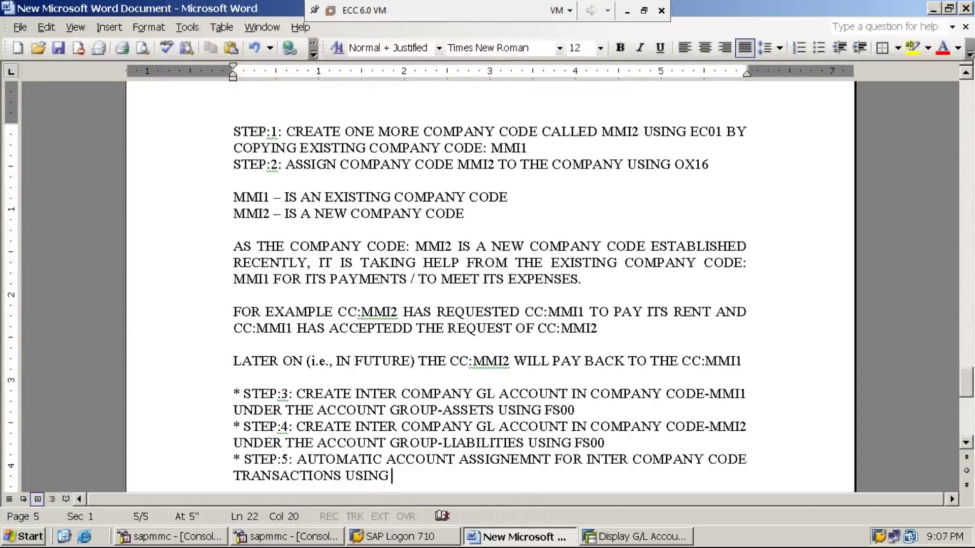
text(OBYA)
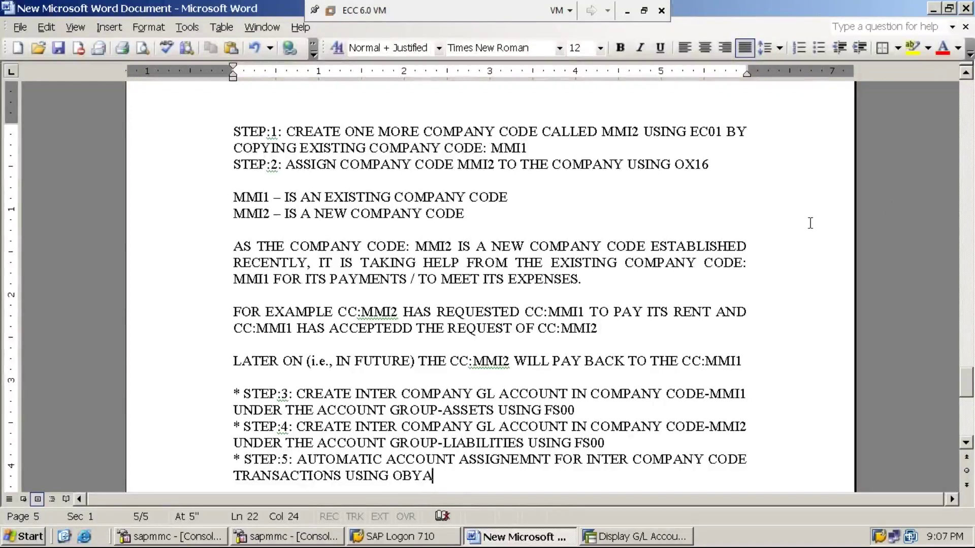
Switch to SAP, run transaction SPRO from SAP Easy Access and open the SAP Reference IMG.
click(623, 9)
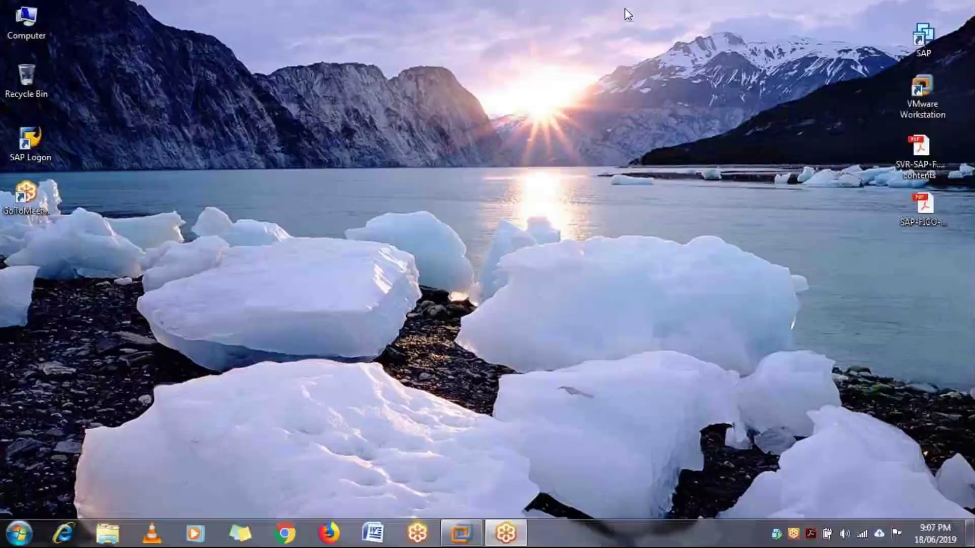
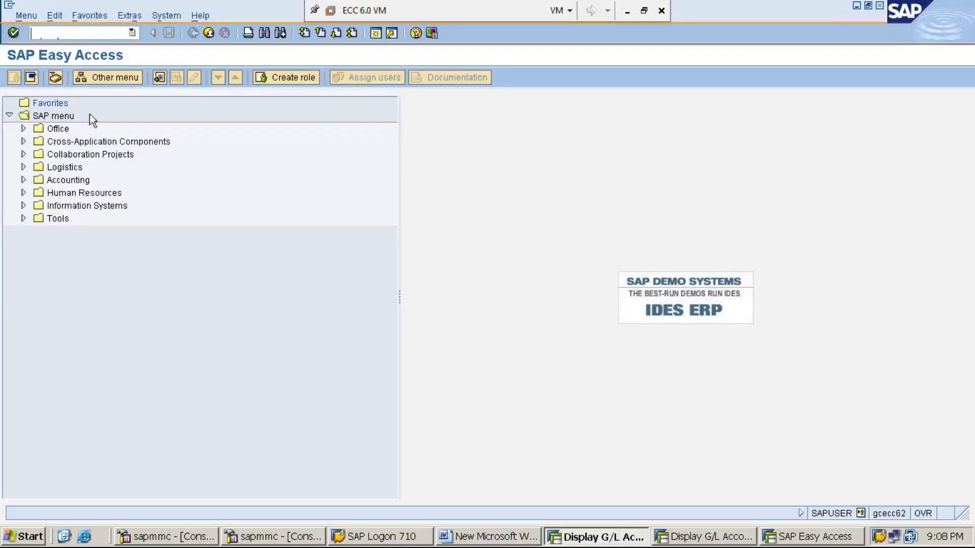
text(SPRO)
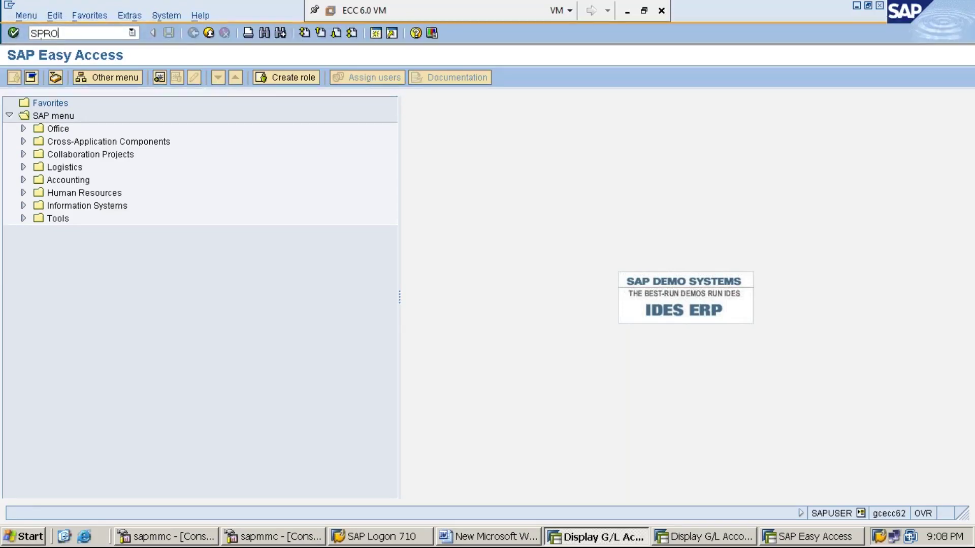
key(Return)
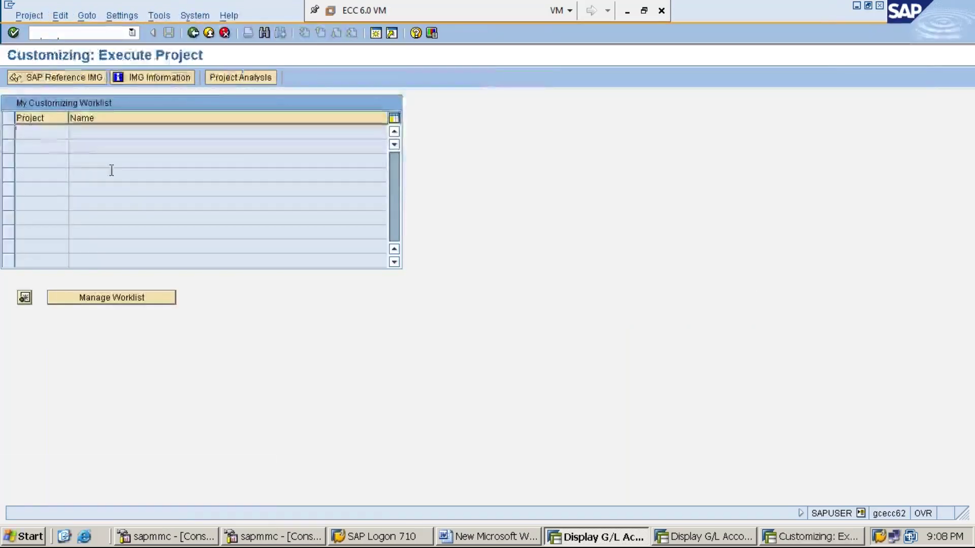
click(81, 78)
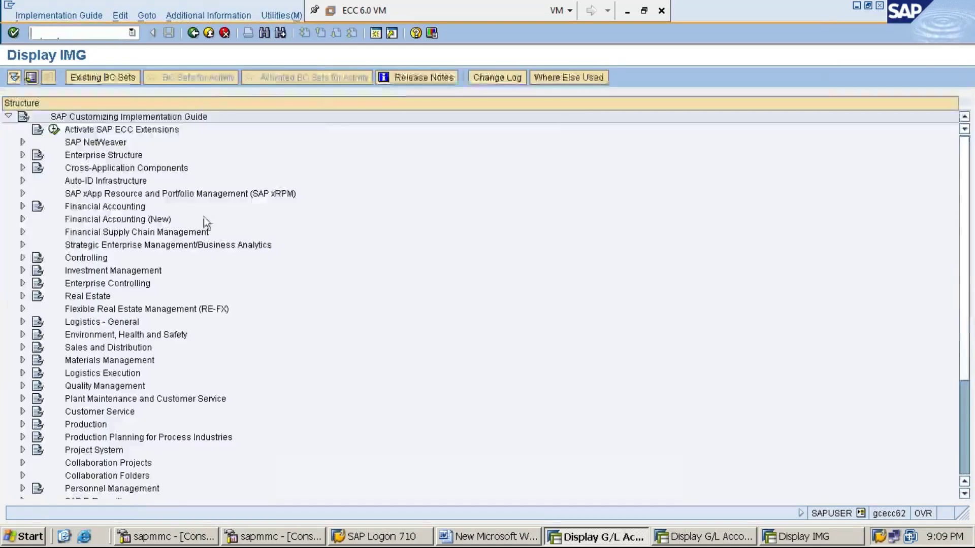
Show the IMG activity keys as additional information beside the implementation guide structure.
click(227, 19)
key(Down)
key(Right)
key(Down)
key(Right)
key(Down)
key(Return)
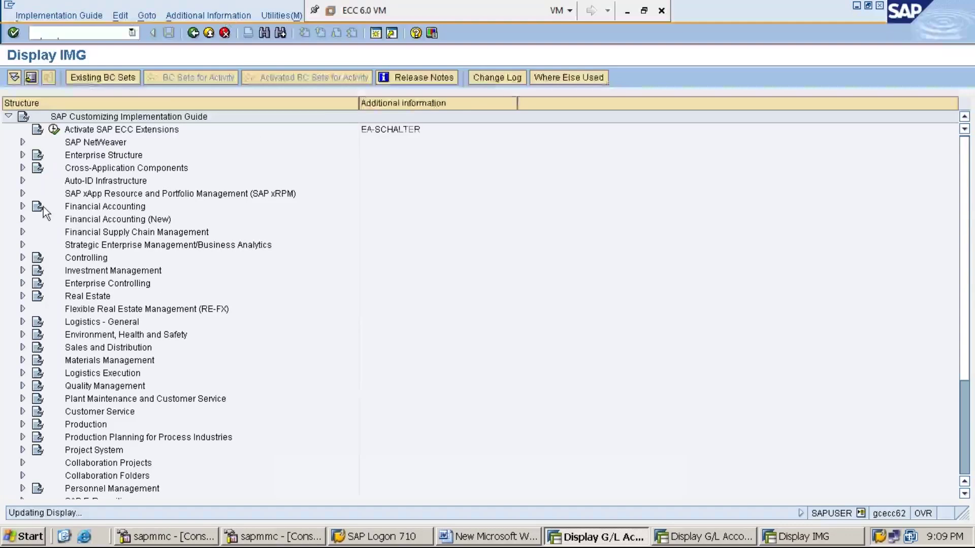
Expand Financial Accounting and its General Ledger Accounting node in the implementation guide.
click(89, 209)
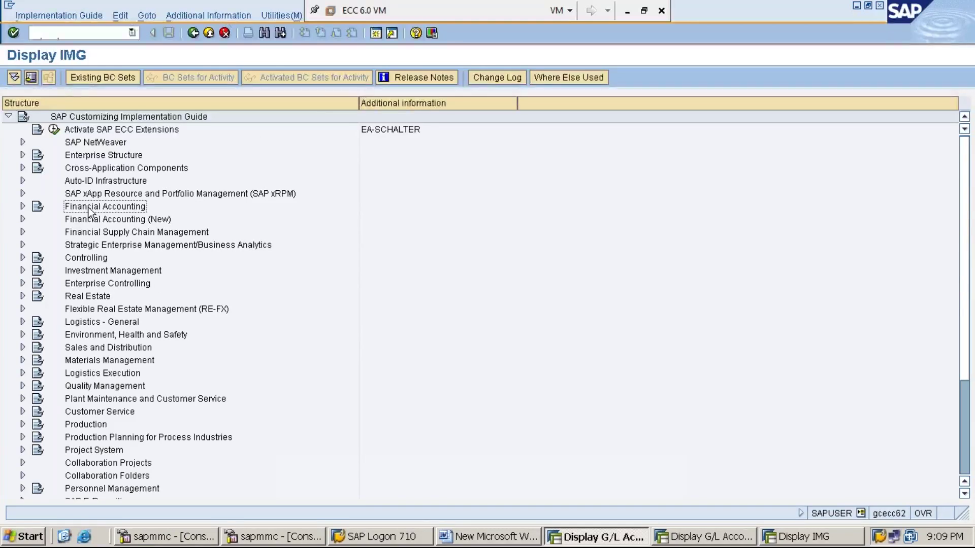
double_click(89, 209)
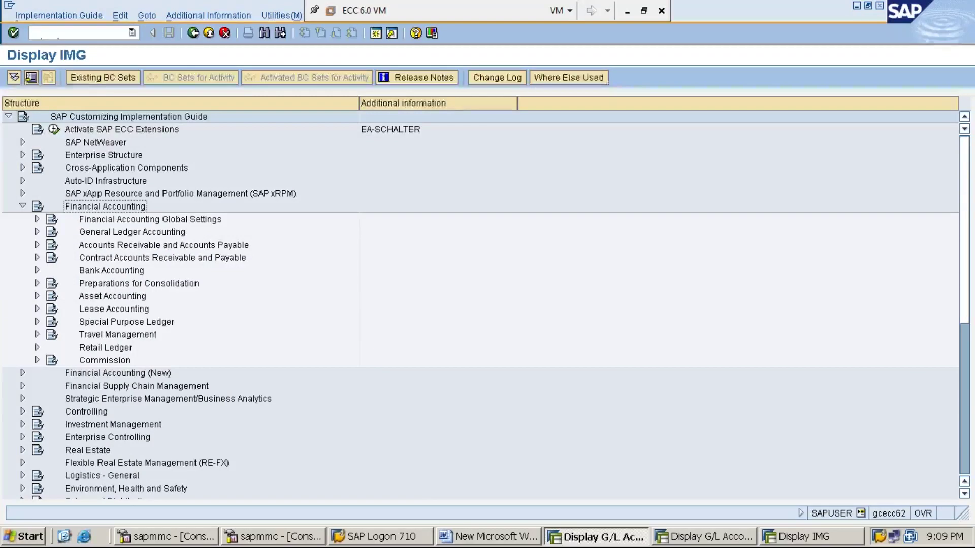
double_click(82, 233)
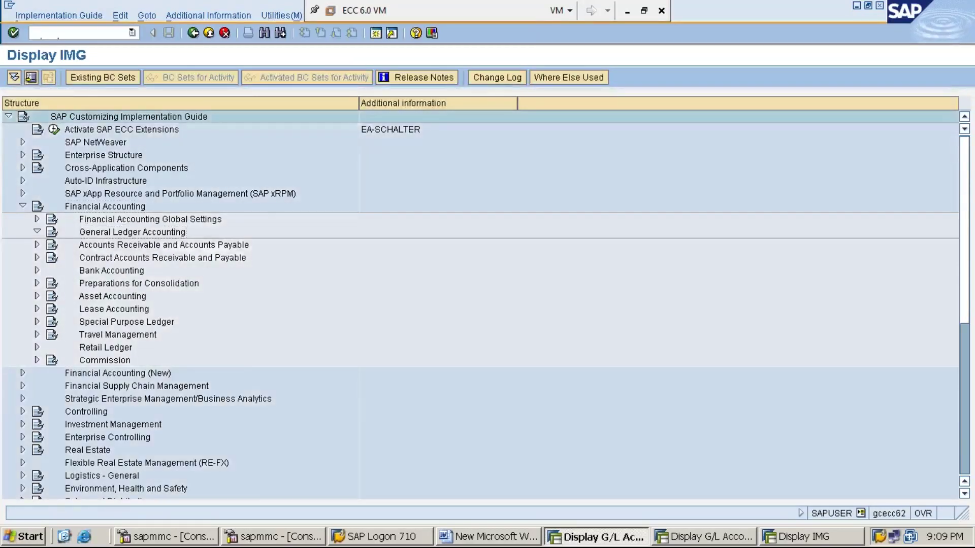
key(Left)
key(Right)
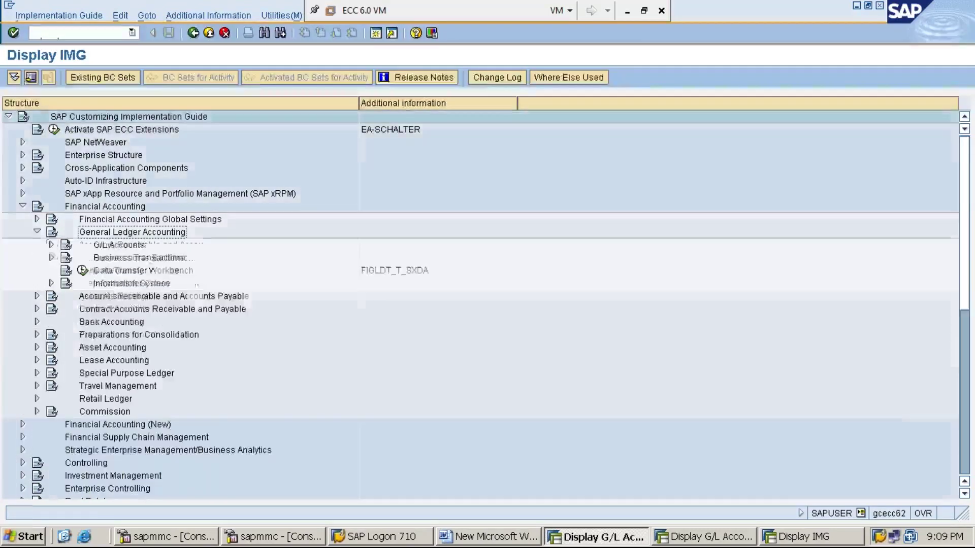
key(Left)
key(Right)
key(Left)
key(Right)
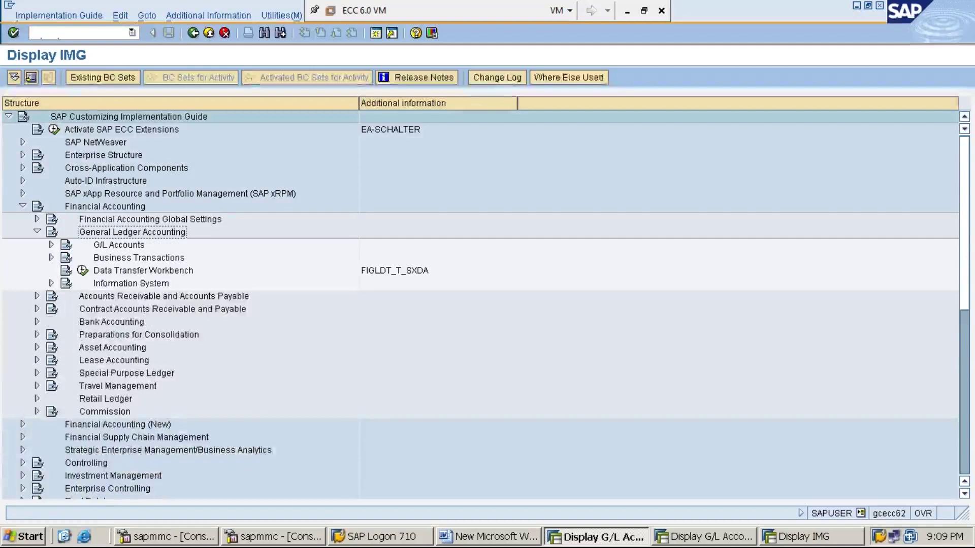
Expand Business Transactions under General Ledger Accounting and execute Prepare Cross-Company Code Transactions.
key(Down)
key(Down)
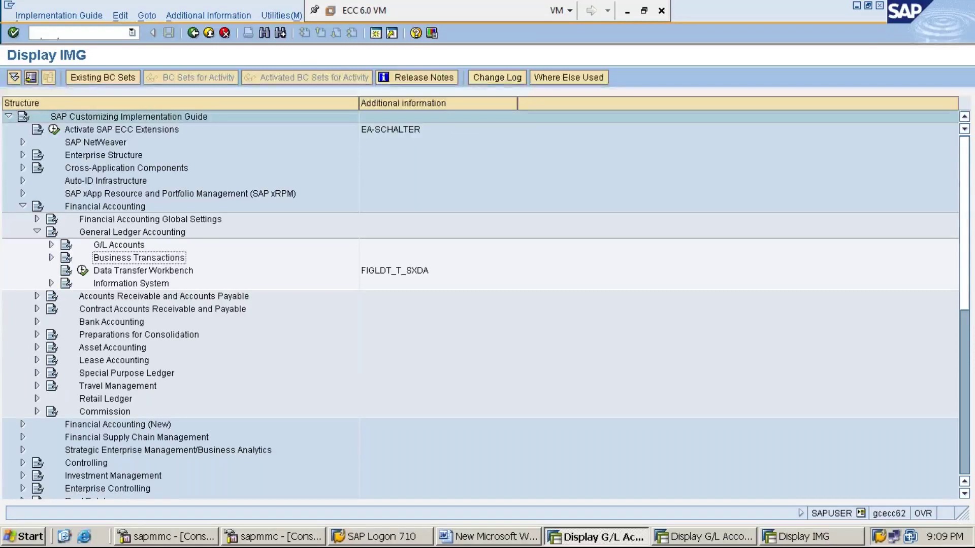
key(Right)
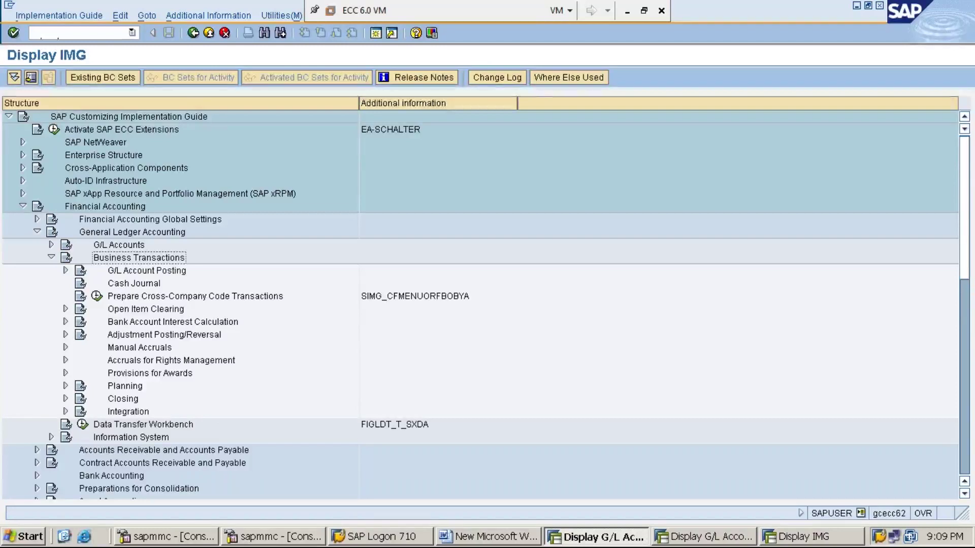
key(Down)
key(Down)
key(Down)
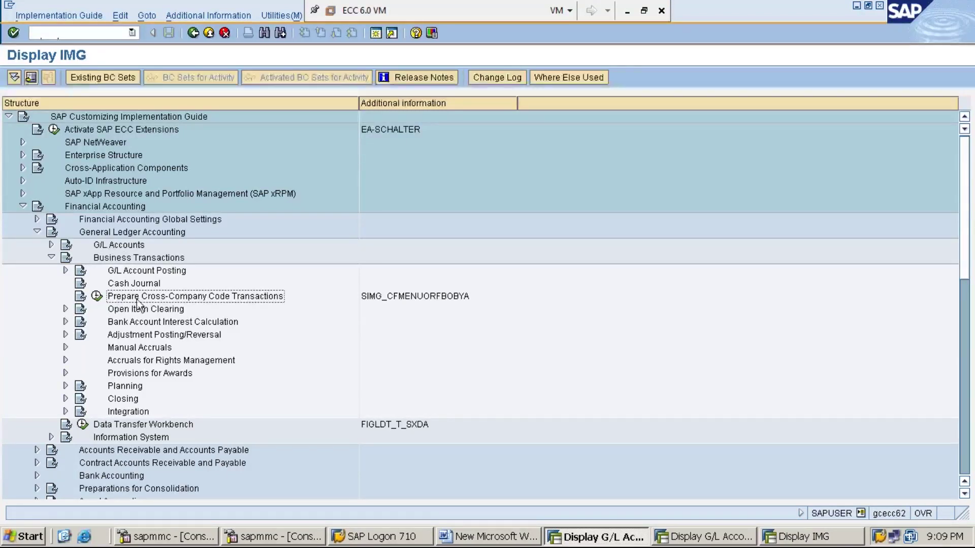
click(97, 297)
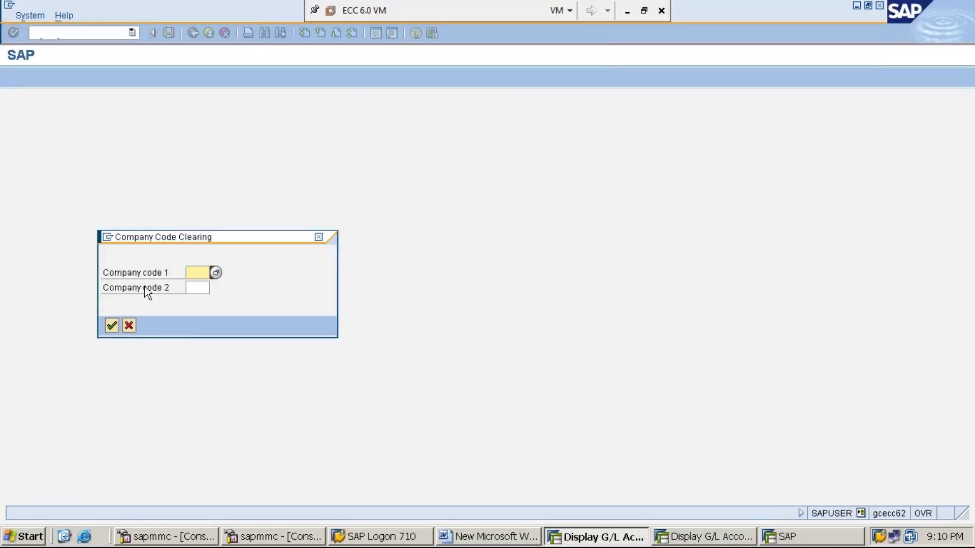
Set up company code clearing with MMI1 as company code 1 and MMI2 as company code 2.
text(MMI1)
click(196, 288)
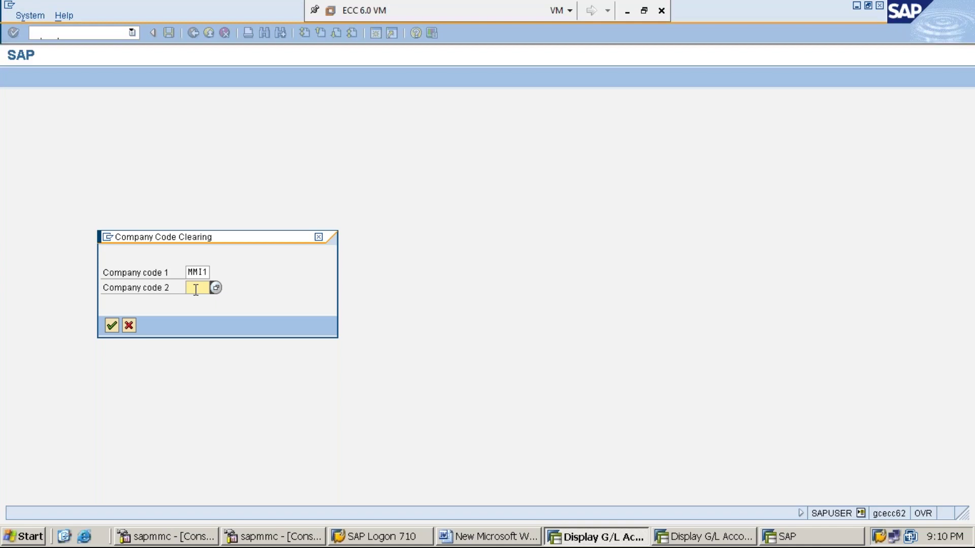
text(MMI2)
key(Return)
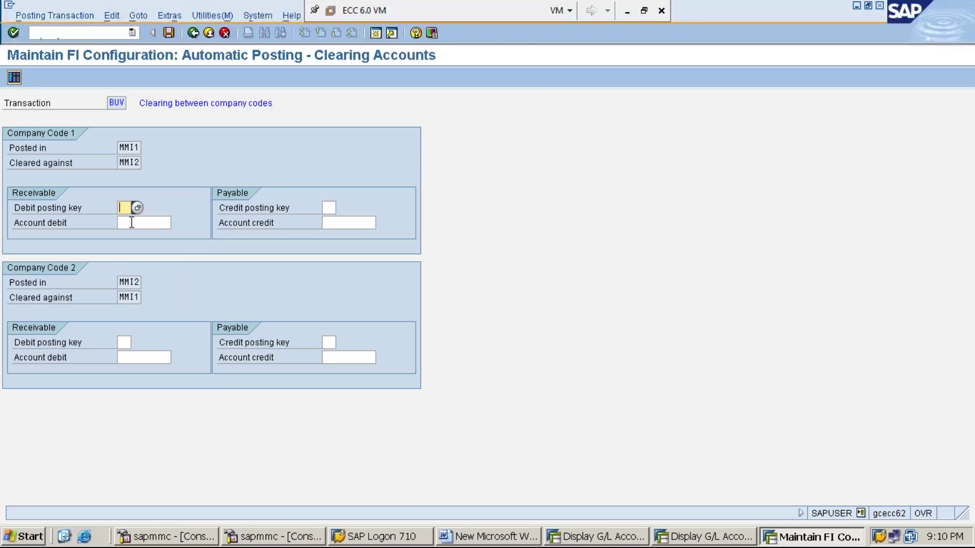
Set company code 1's receivable debit posting key to 40 and select MM02 ACCOUNT from MMI1's G/L accounts as its debit account.
text(40)
click(132, 223)
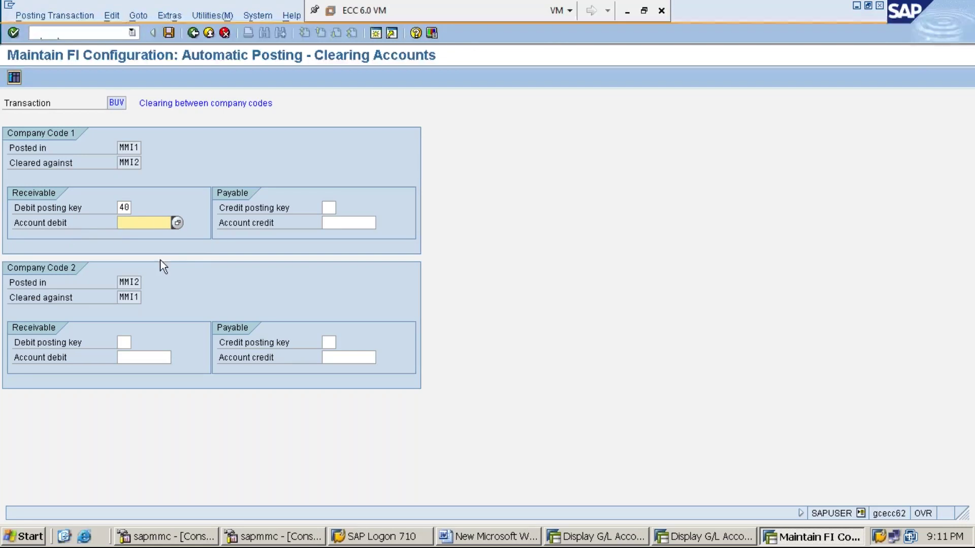
click(178, 222)
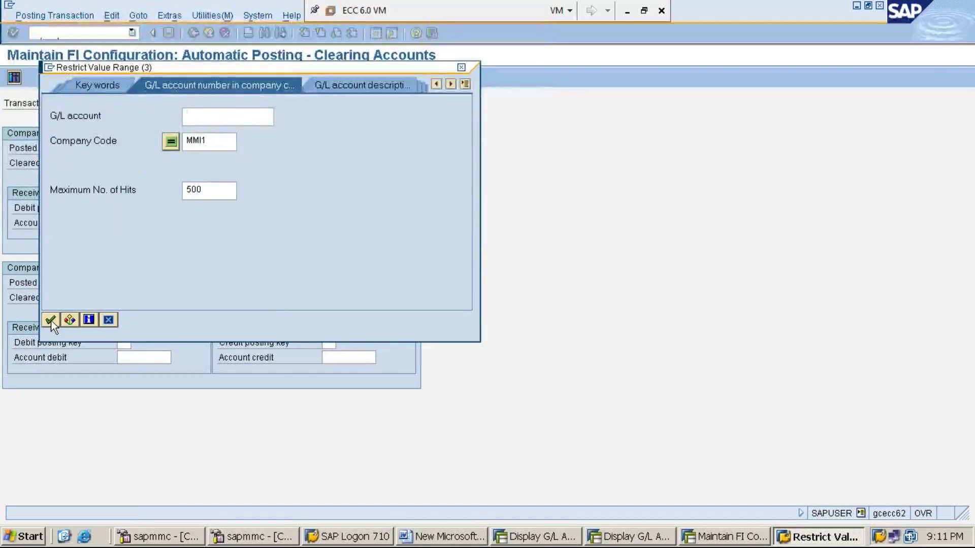
click(50, 321)
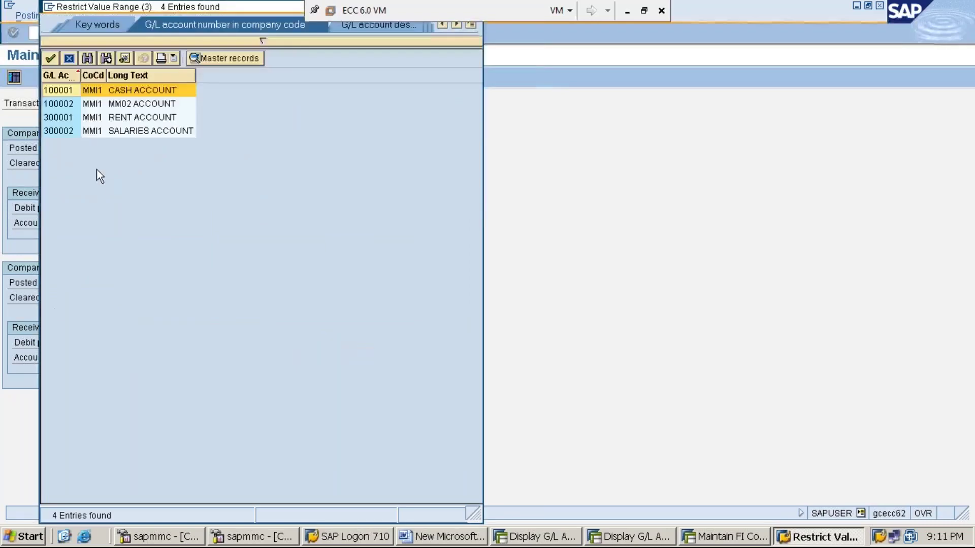
click(134, 106)
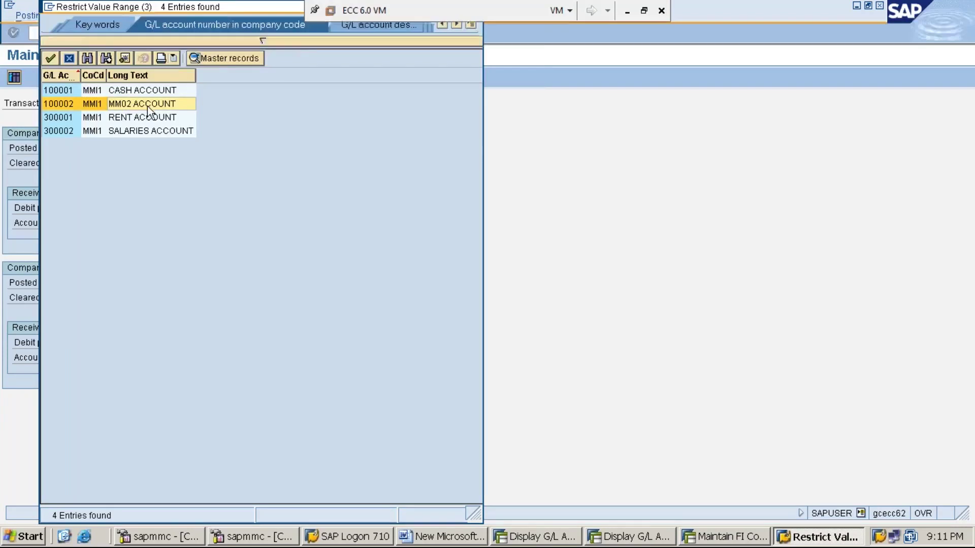
double_click(147, 106)
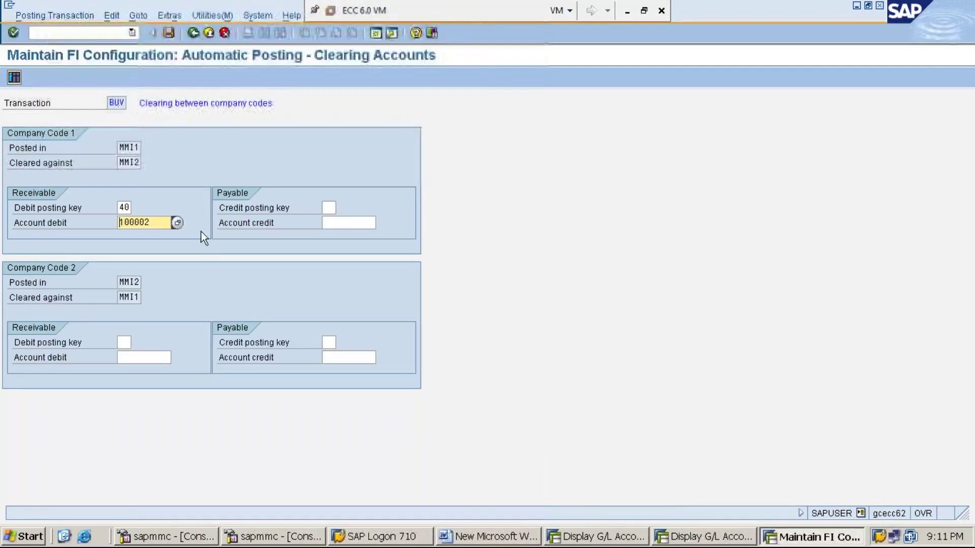
Clear company code 1's debit account and reselect MM02 ACCOUNT from the G/L accounts of MMI1.
key(BackSpace)
key(BackSpace)
key(BackSpace)
key(BackSpace)
key(BackSpace)
key(BackSpace)
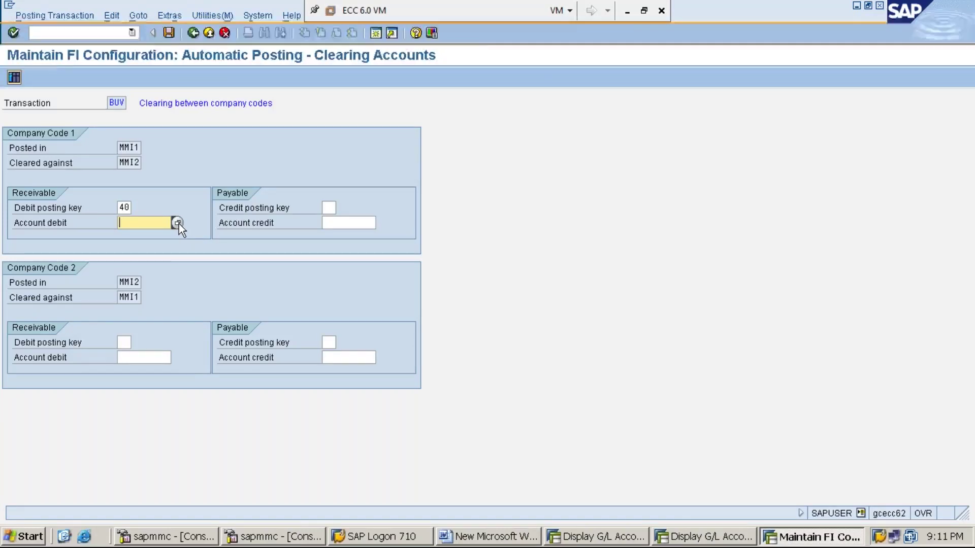
click(178, 223)
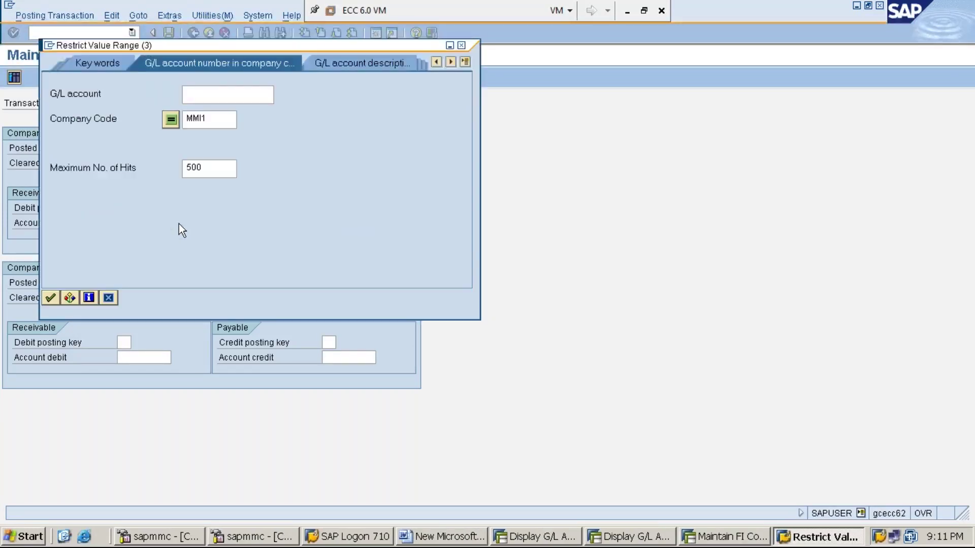
click(216, 118)
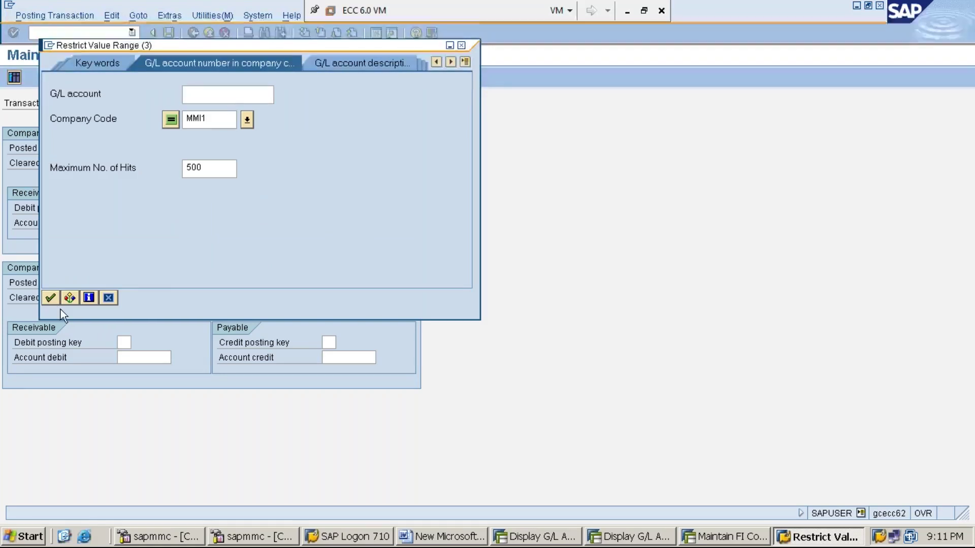
click(50, 297)
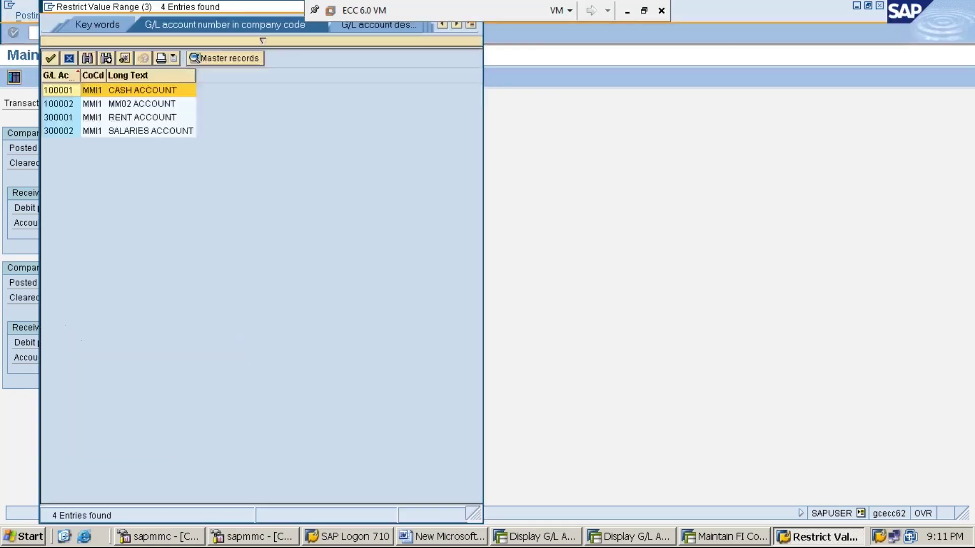
double_click(142, 108)
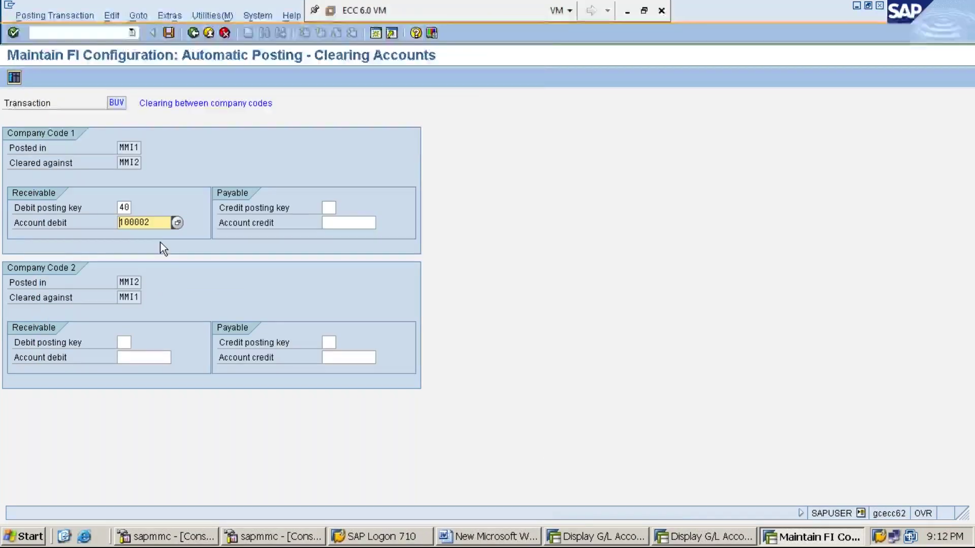
Set company code 1's payable credit posting key to 50 and select MM02 ACCOUNT from MMI1's G/L accounts as its credit account.
click(327, 207)
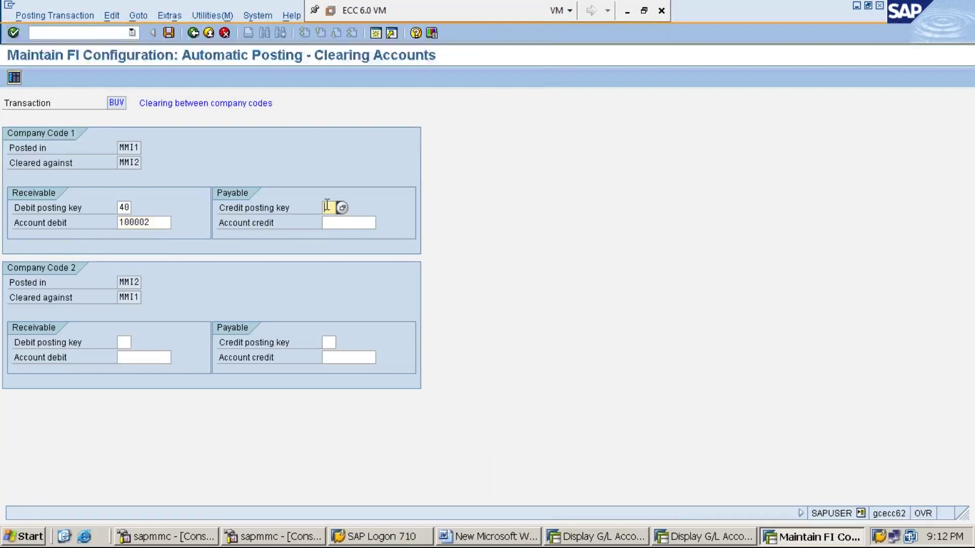
text(50)
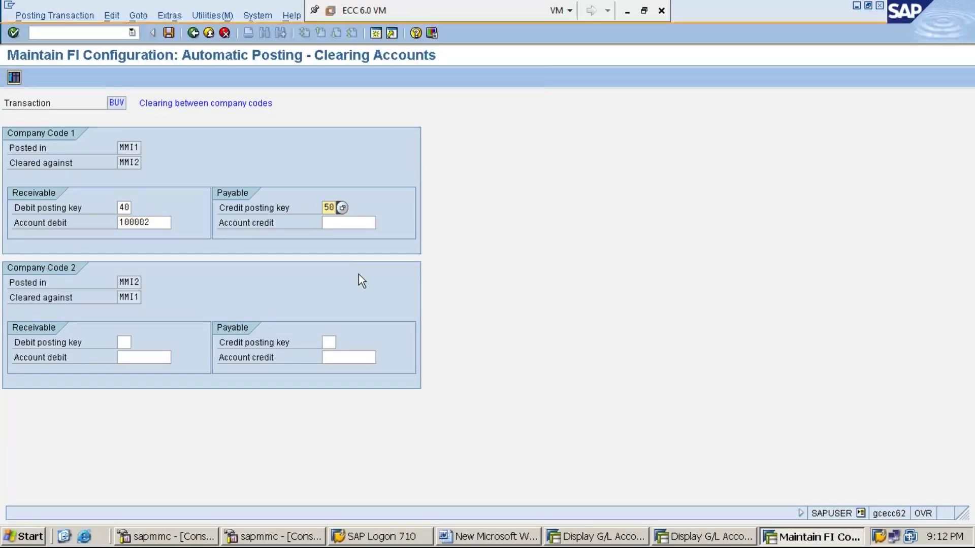
click(352, 222)
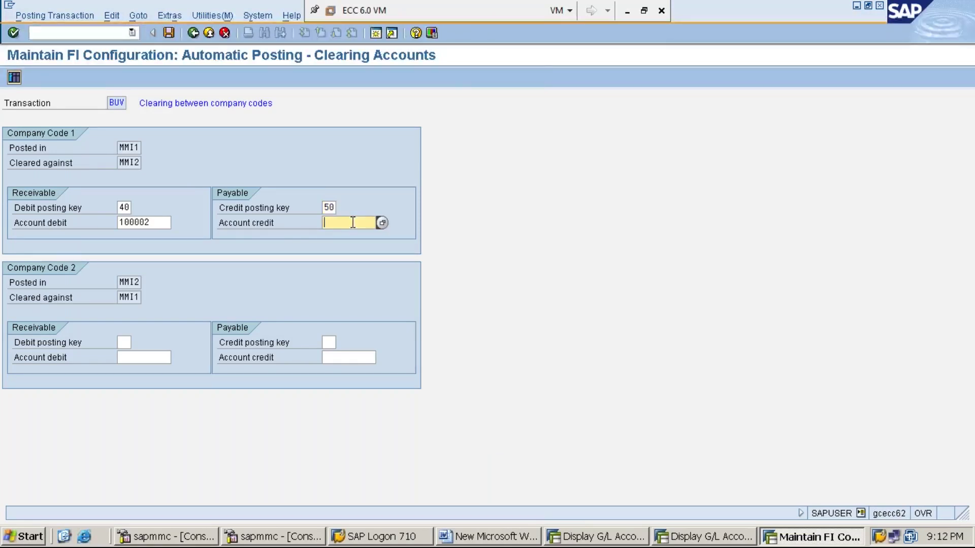
click(381, 223)
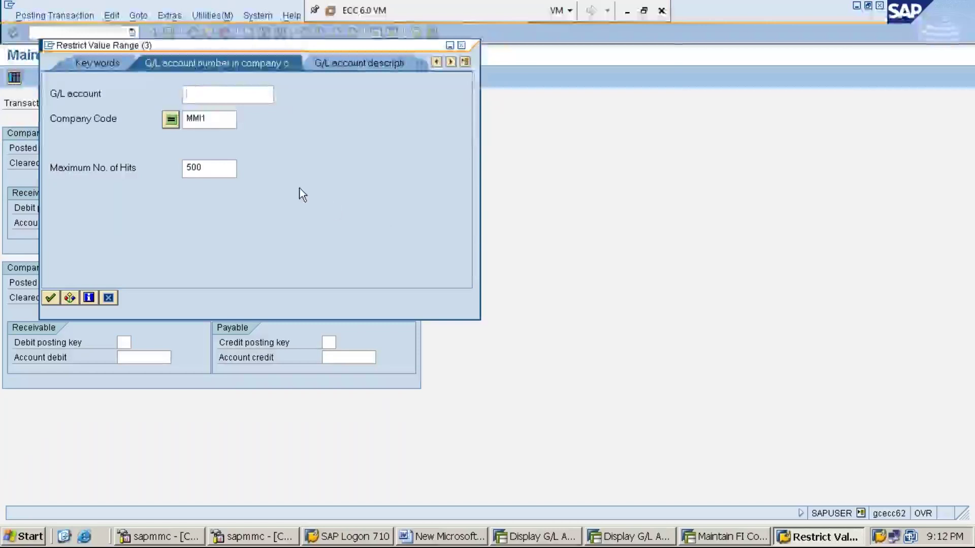
click(218, 121)
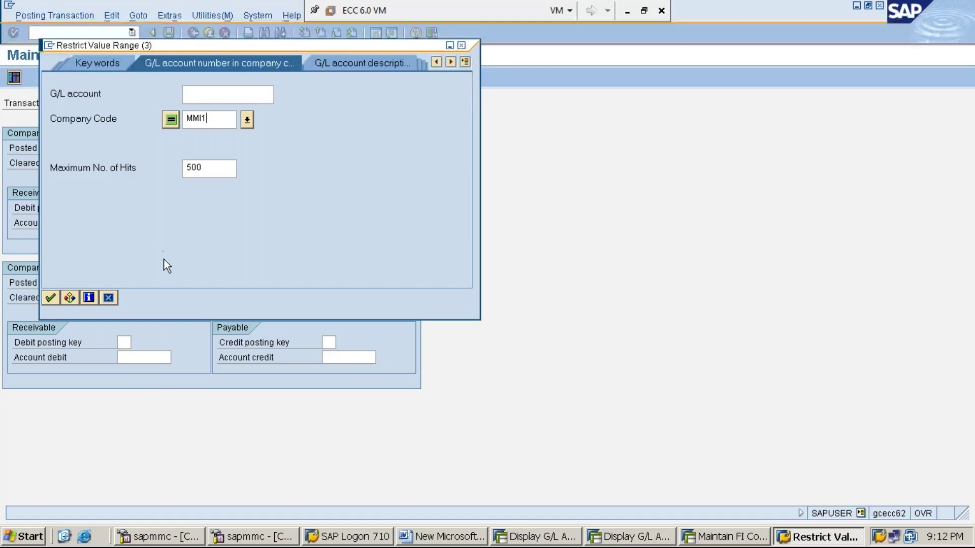
key(Return)
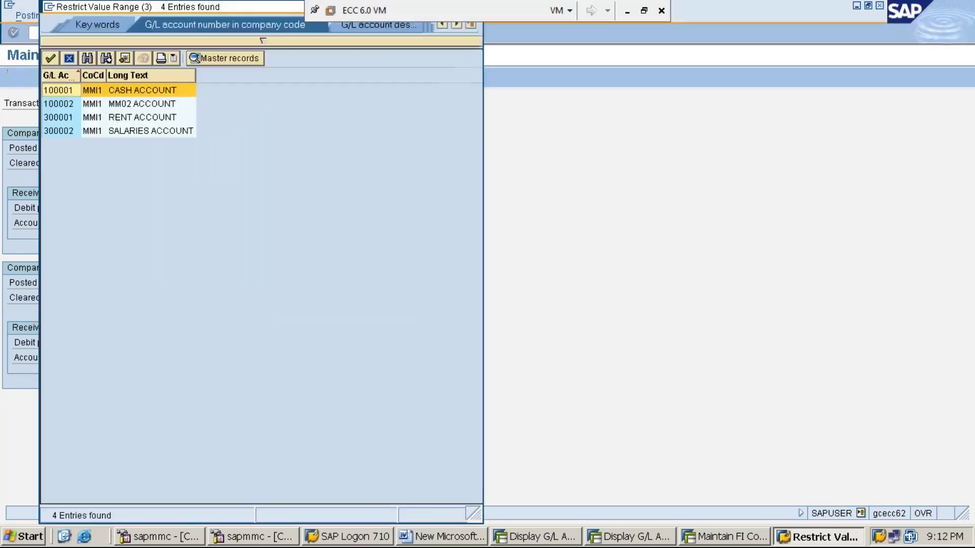
double_click(132, 105)
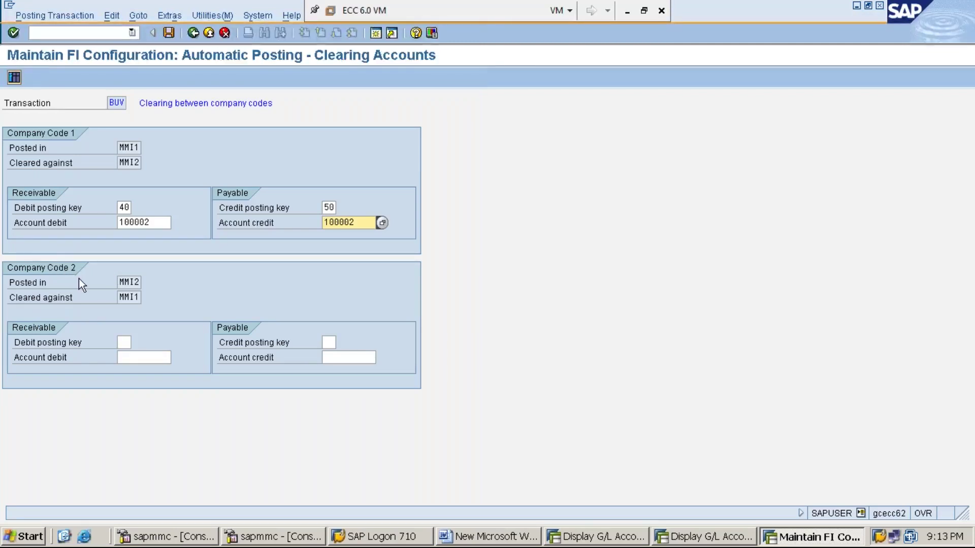
Set company code 2's receivable debit posting key to 40 and select MM01 ACCOUNT from MMI2's G/L accounts as its debit account.
click(123, 342)
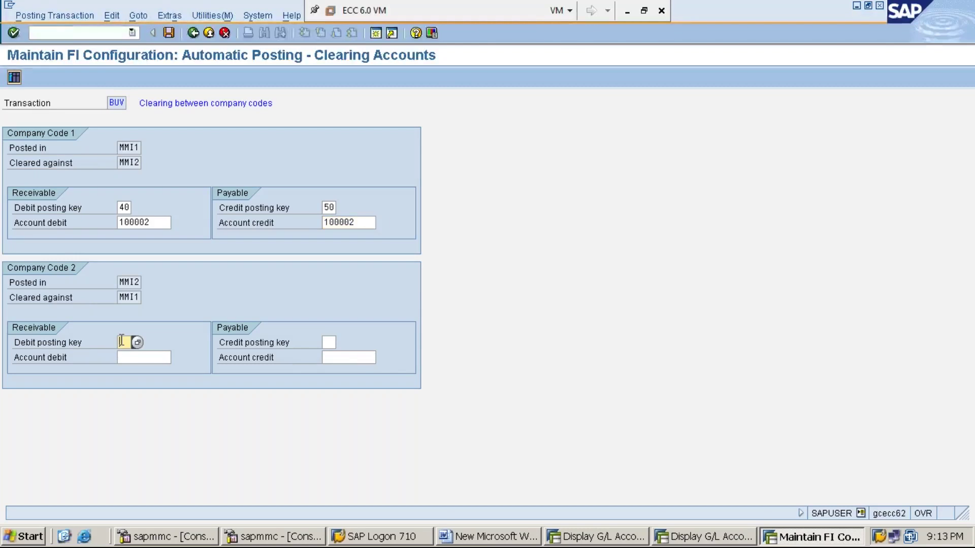
text(40)
click(153, 357)
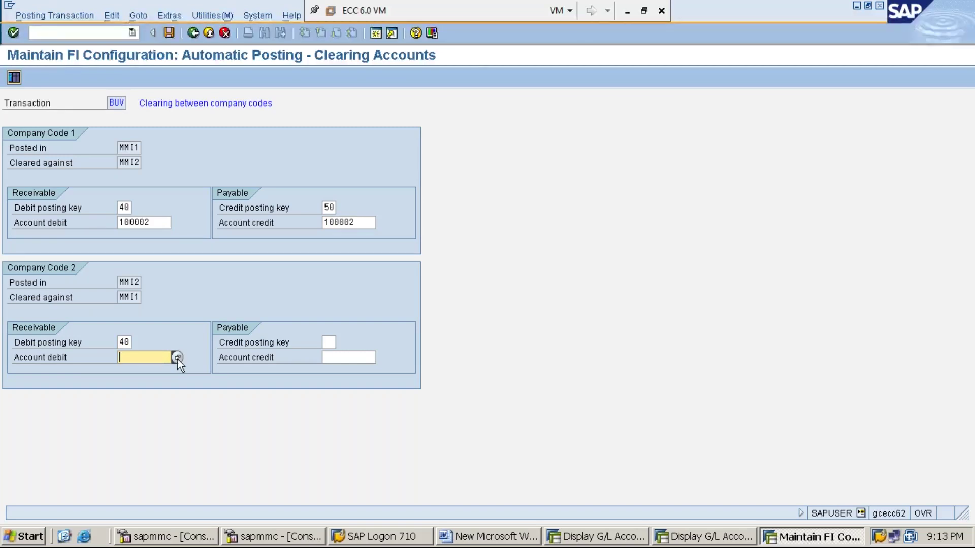
click(176, 357)
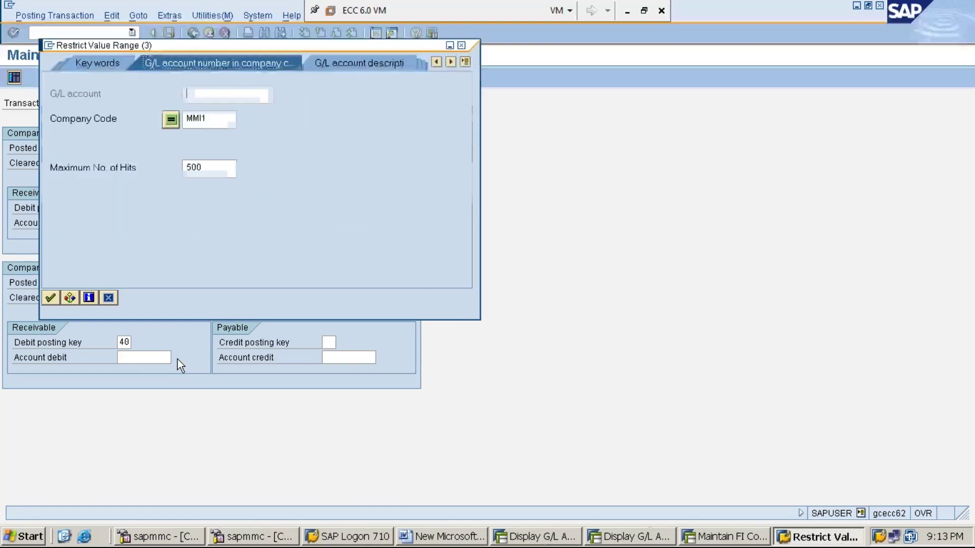
click(216, 119)
key(BackSpace)
text(2)
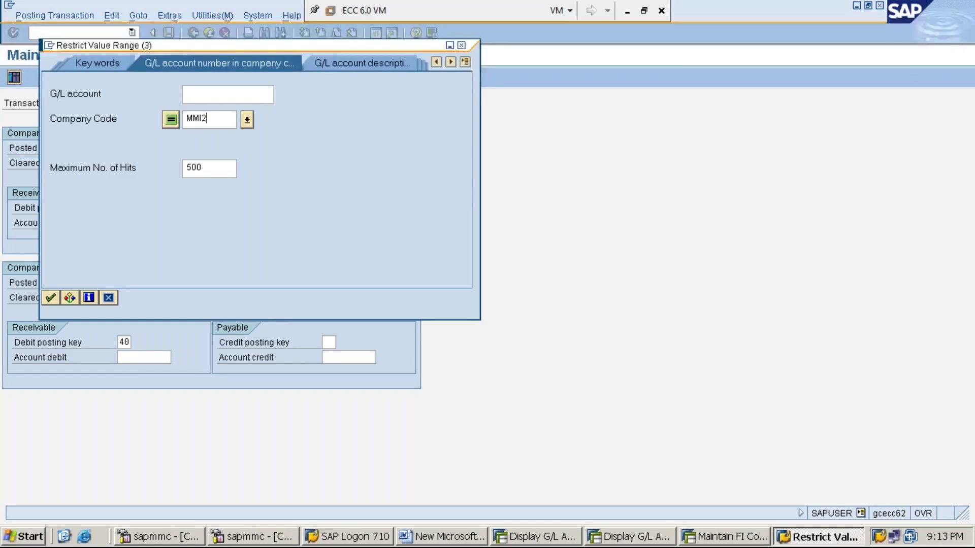
key(Return)
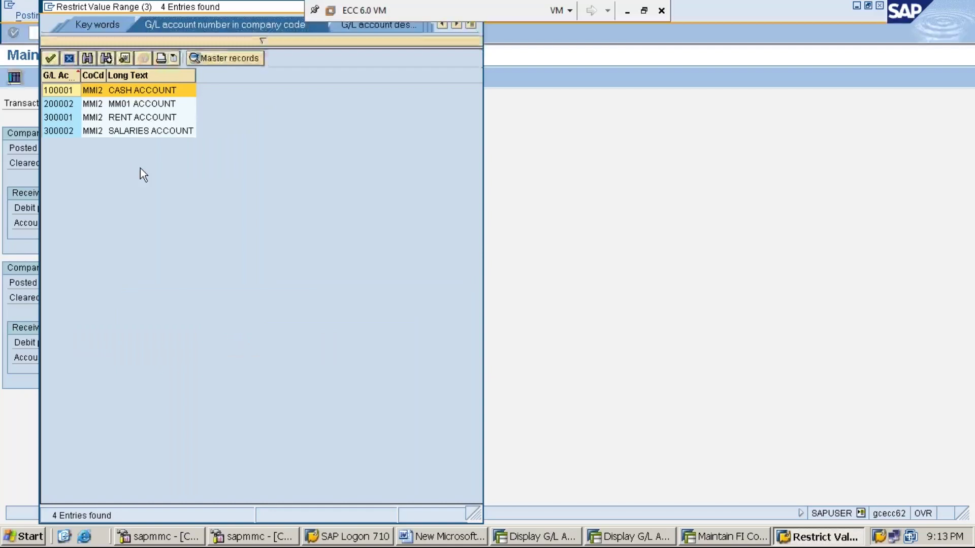
click(147, 104)
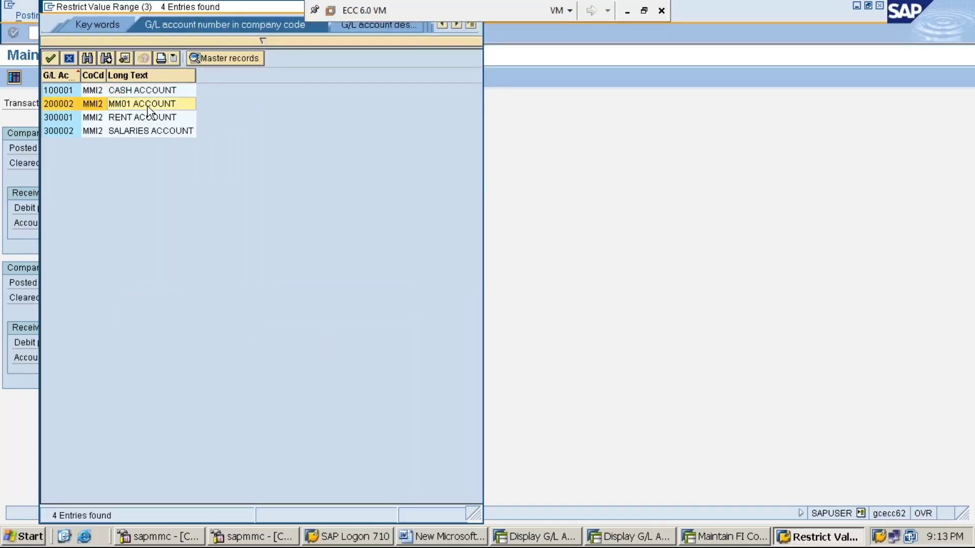
double_click(147, 104)
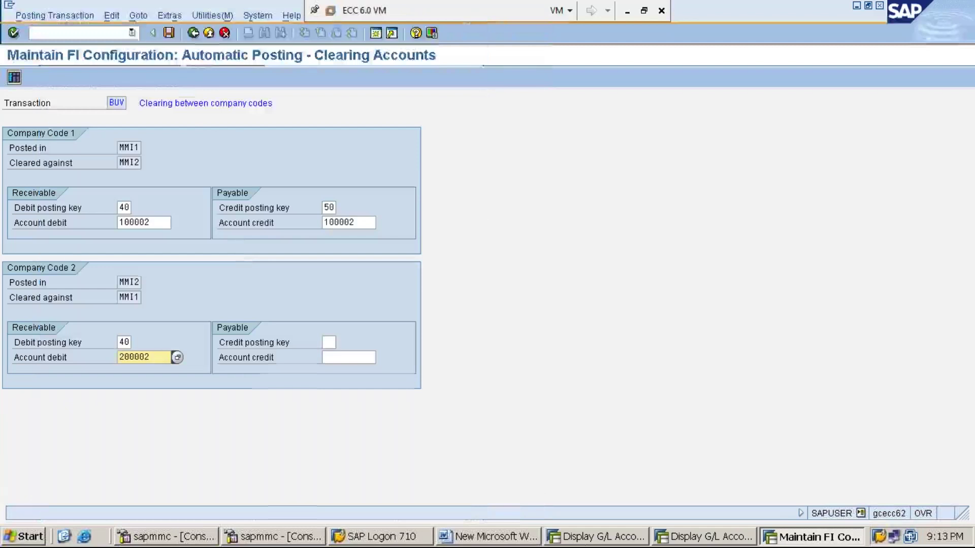
Give company code 2's payable side credit posting key 50 and MMI2's MM01 ACCOUNT, and save under the MM1234 IMPLEMENTATION customizing request.
click(330, 341)
text(5)
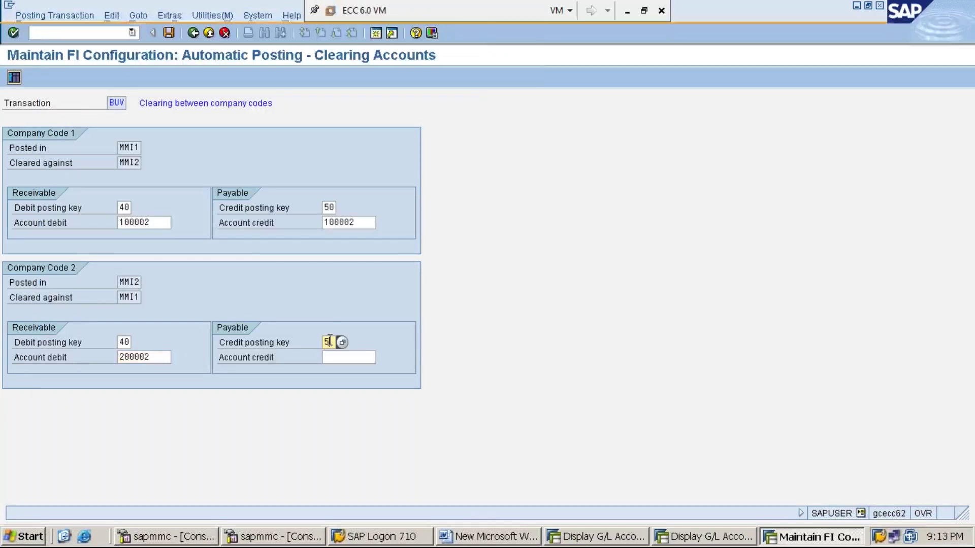
text(3)
click(350, 359)
click(384, 359)
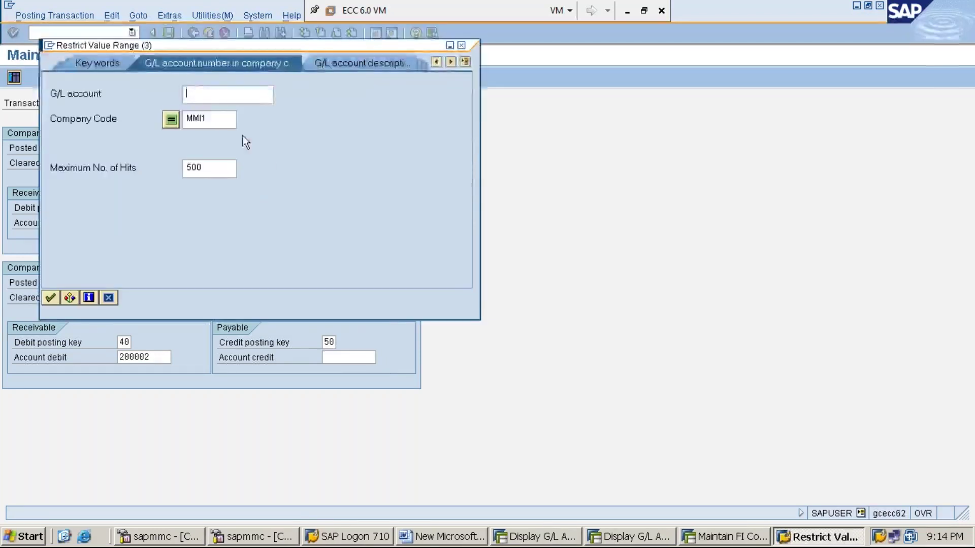
click(216, 117)
key(BackSpace)
text(2)
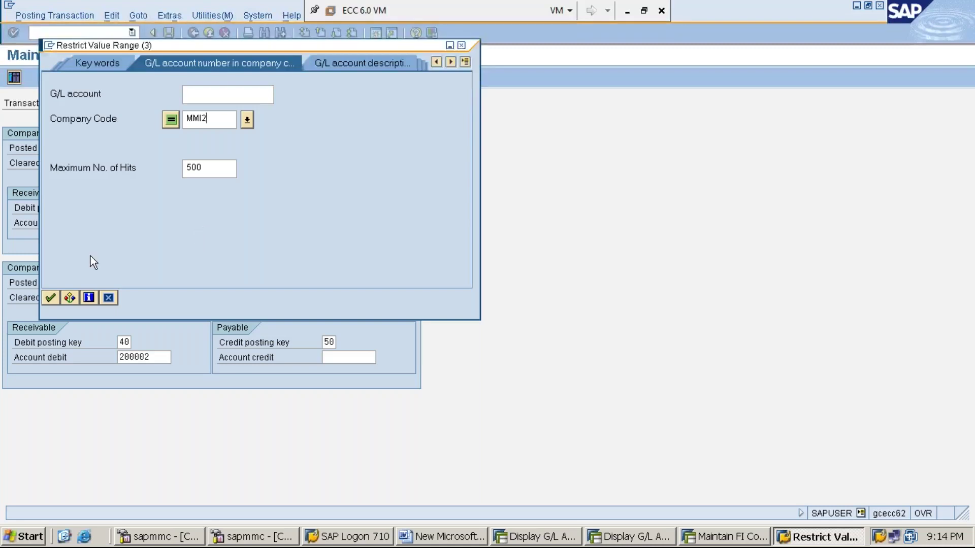
click(50, 299)
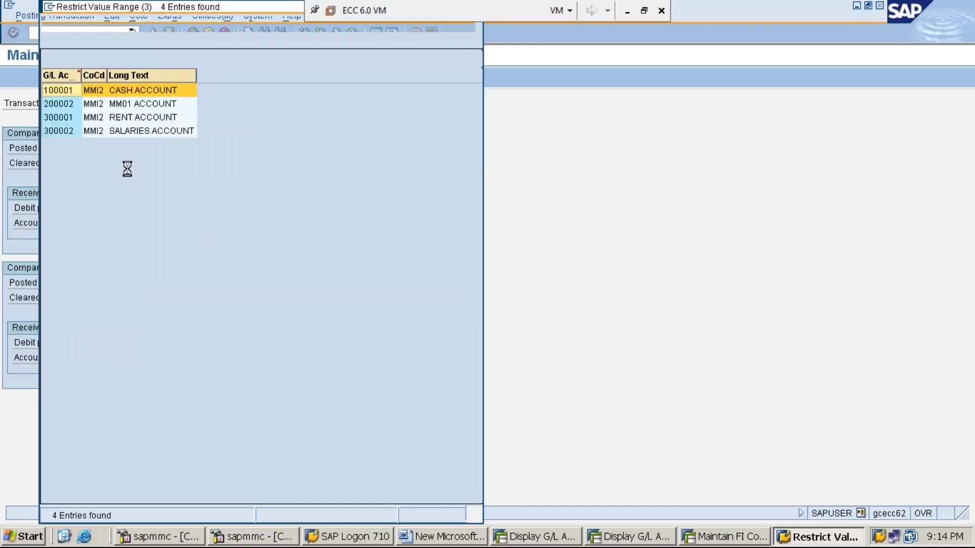
click(135, 105)
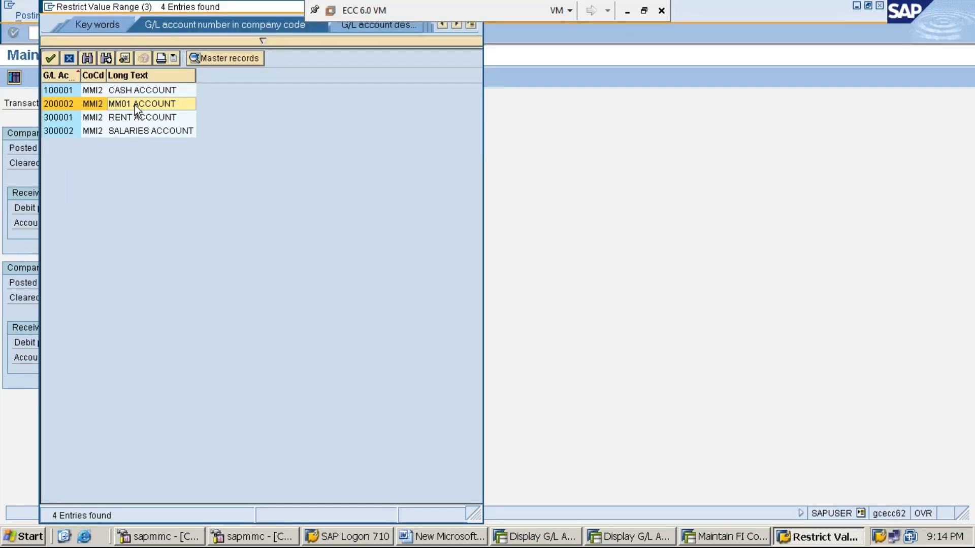
double_click(135, 104)
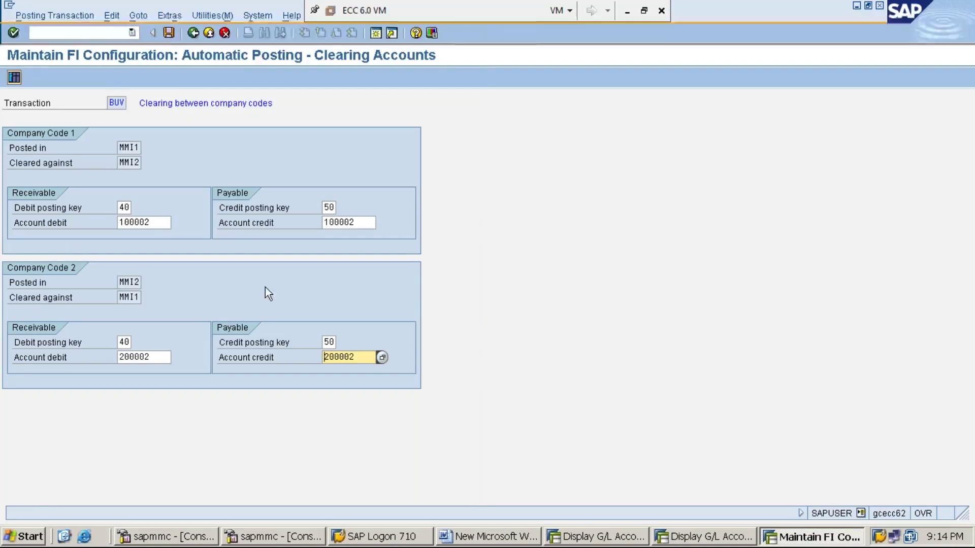
click(168, 31)
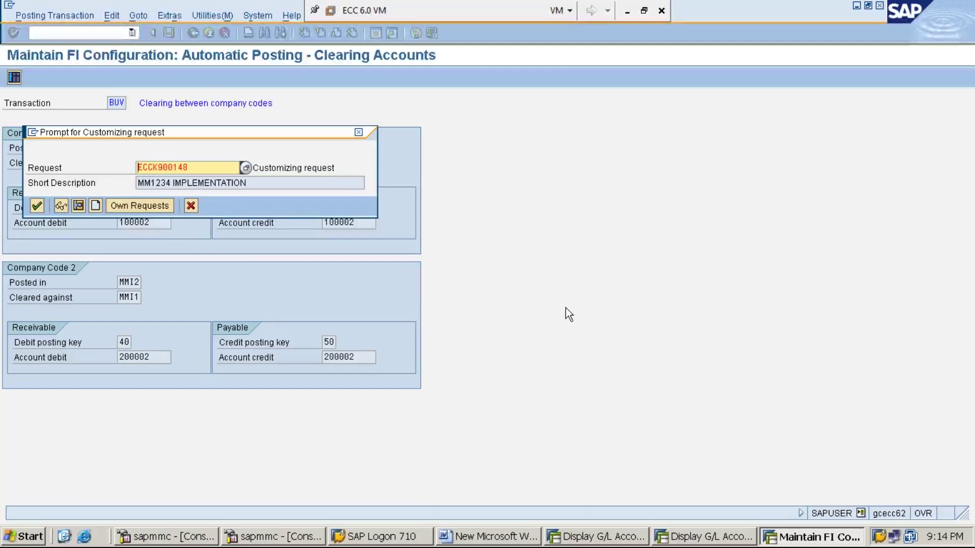
key(Return)
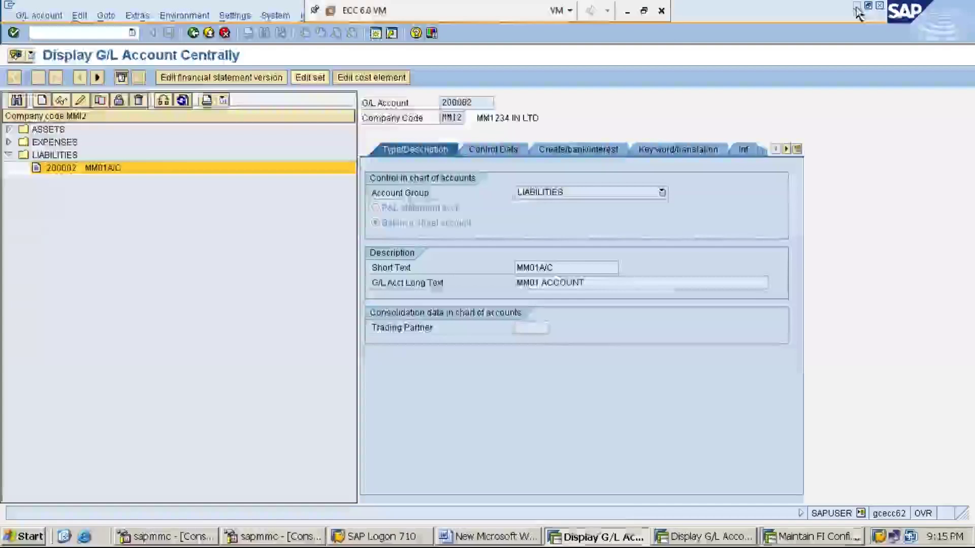
Switch to the Word document, add "STEP:6: ACTIVATE INTER COMPANY CODE TRANSACTION FOR THE DOCUMENT TYPE-SA USING OBA7" below step 5, and save it.
click(510, 538)
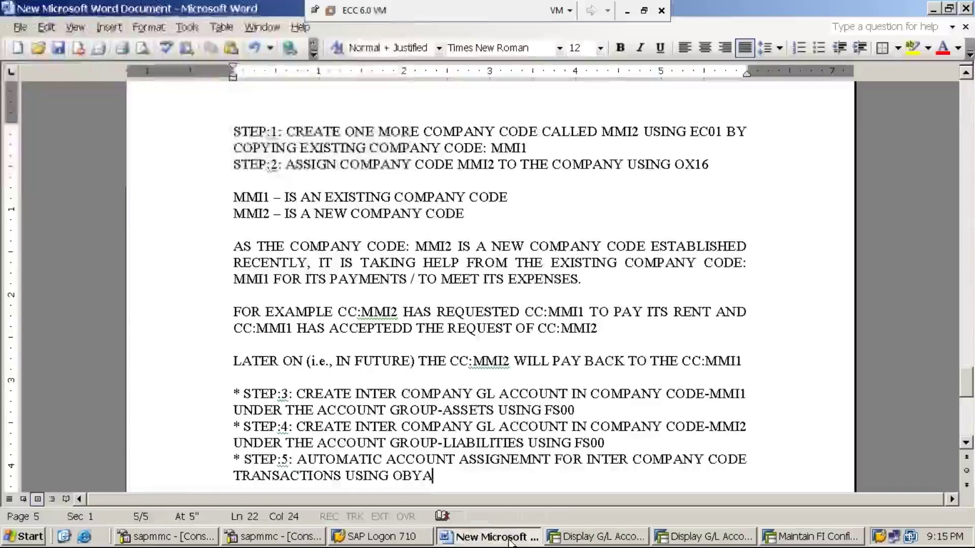
key(Return)
text(STEP:6:)
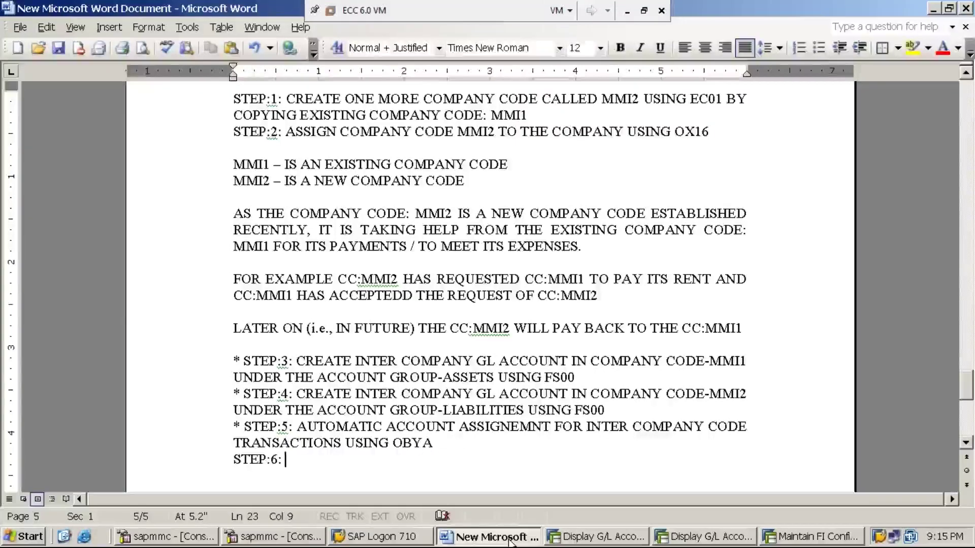
text(ACTIVATE )
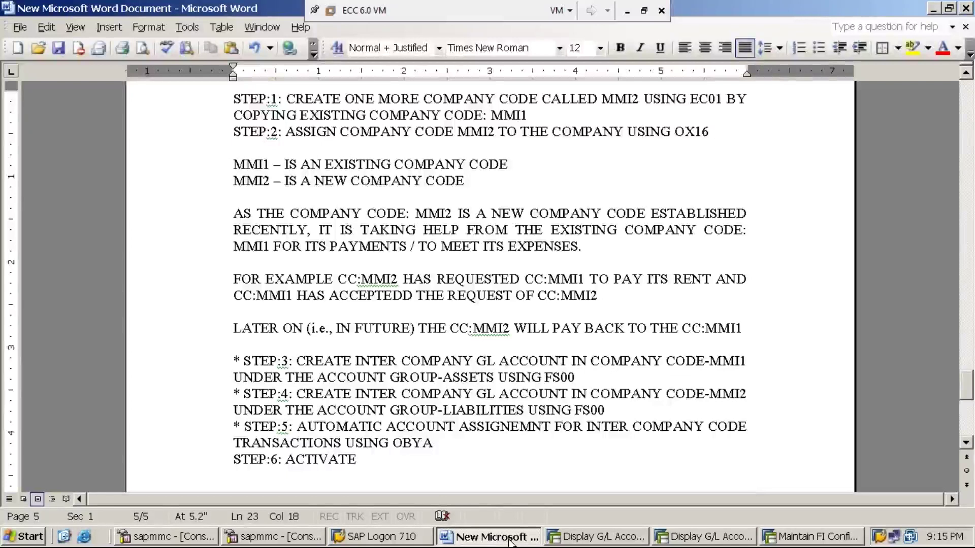
text(INTER)
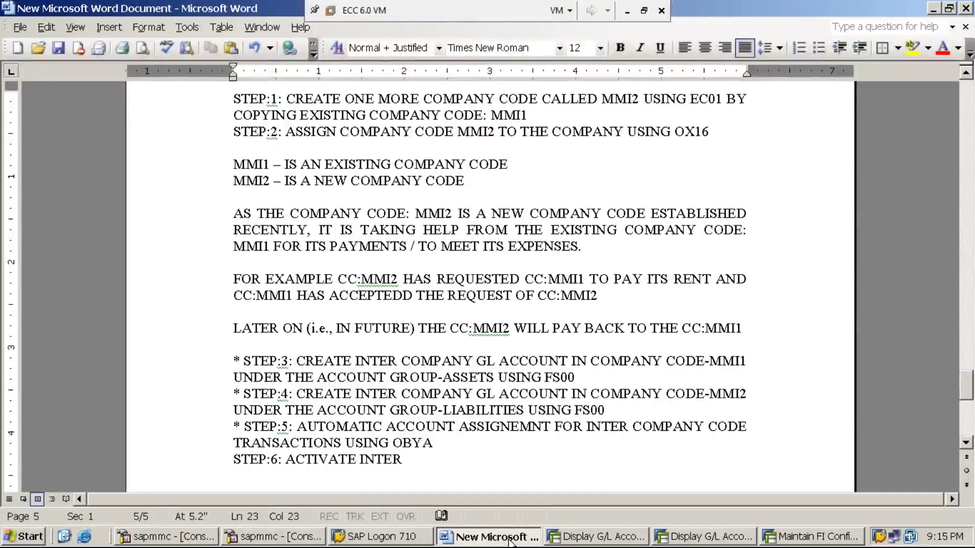
text( COMPANY CODE TRANSACTION)
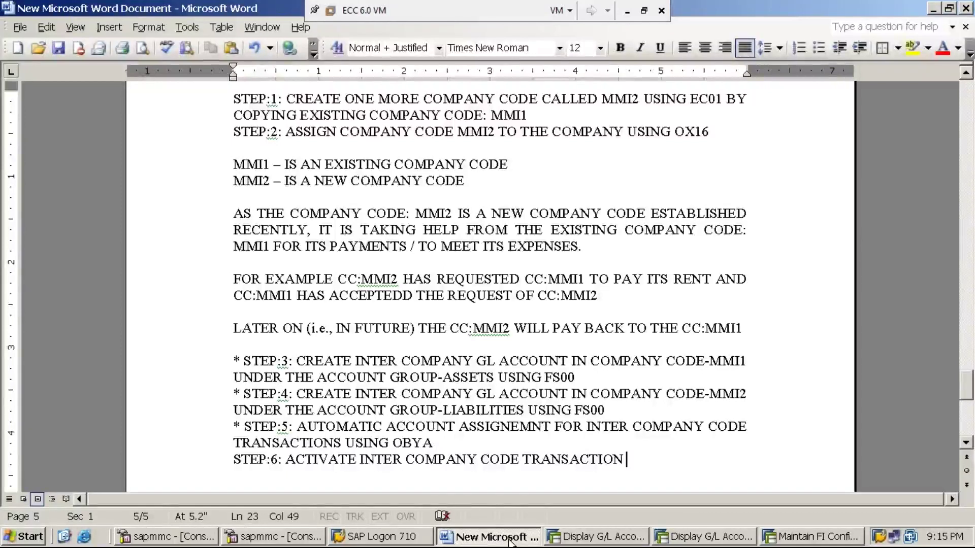
text(FOR THE )
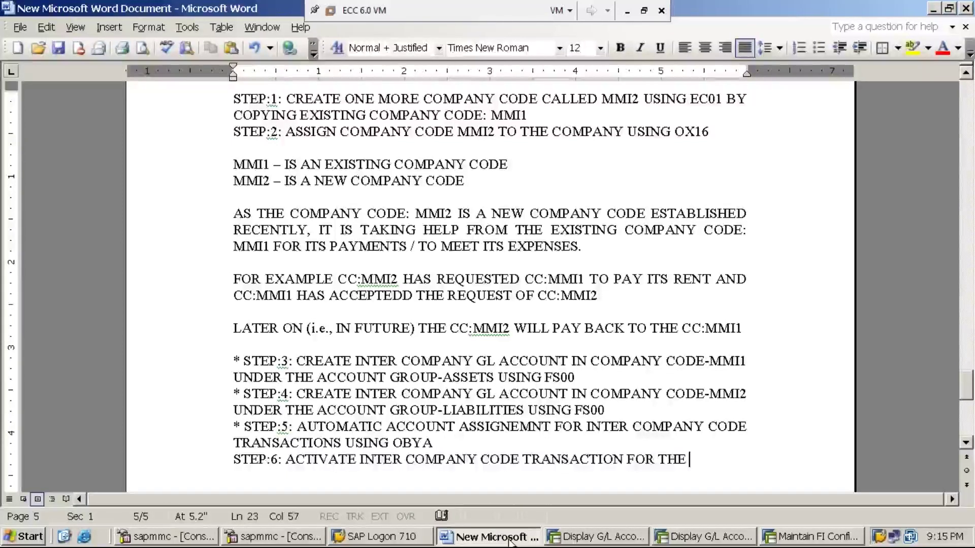
text(DOCUMENT T)
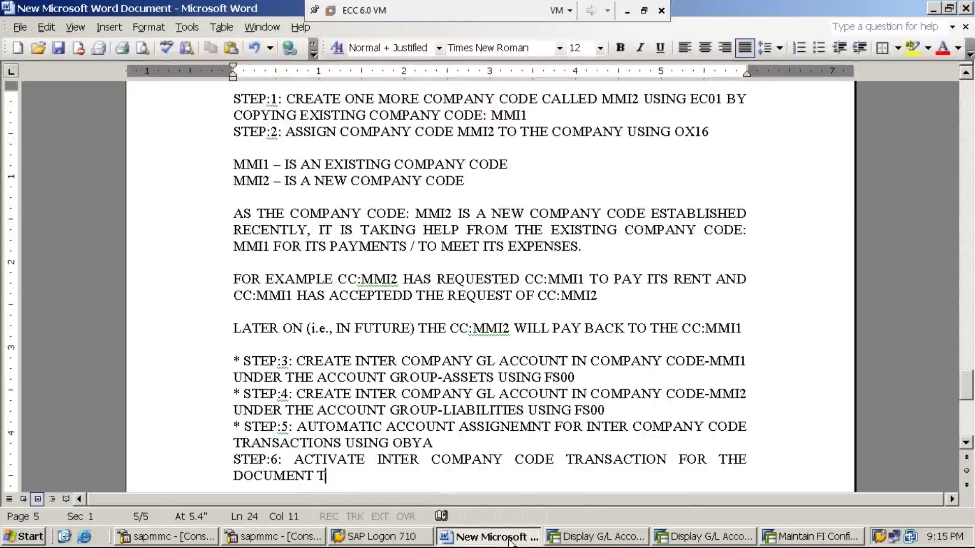
text(YPE-SA)
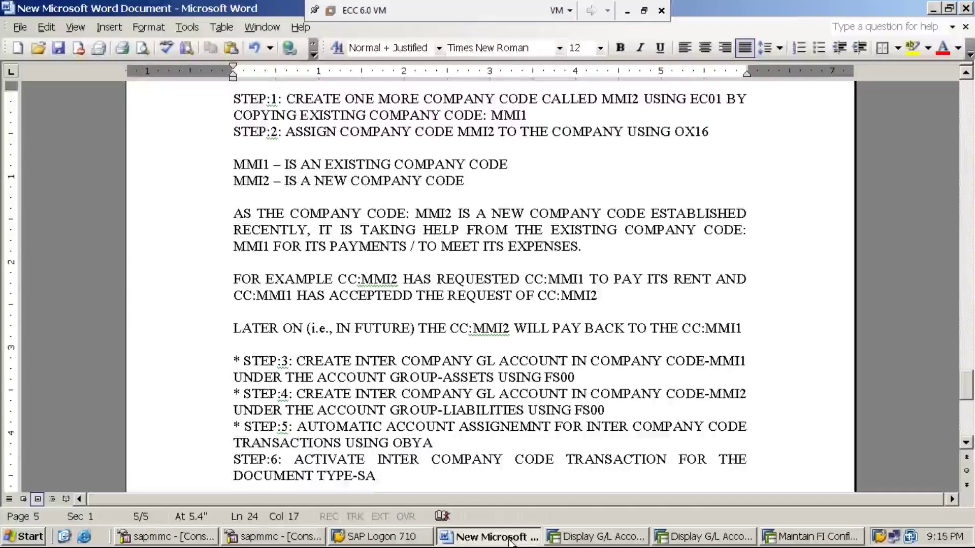
text(USING )
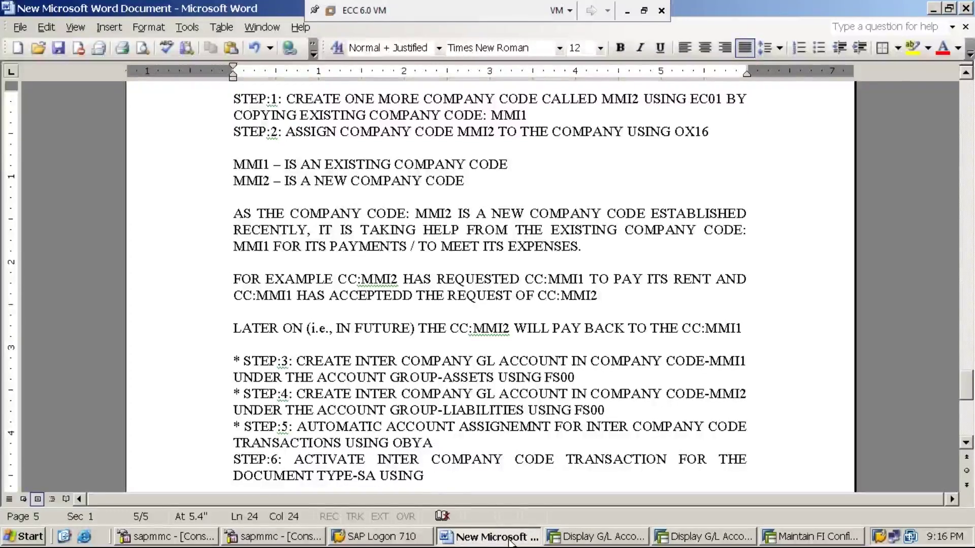
text(OBA7)
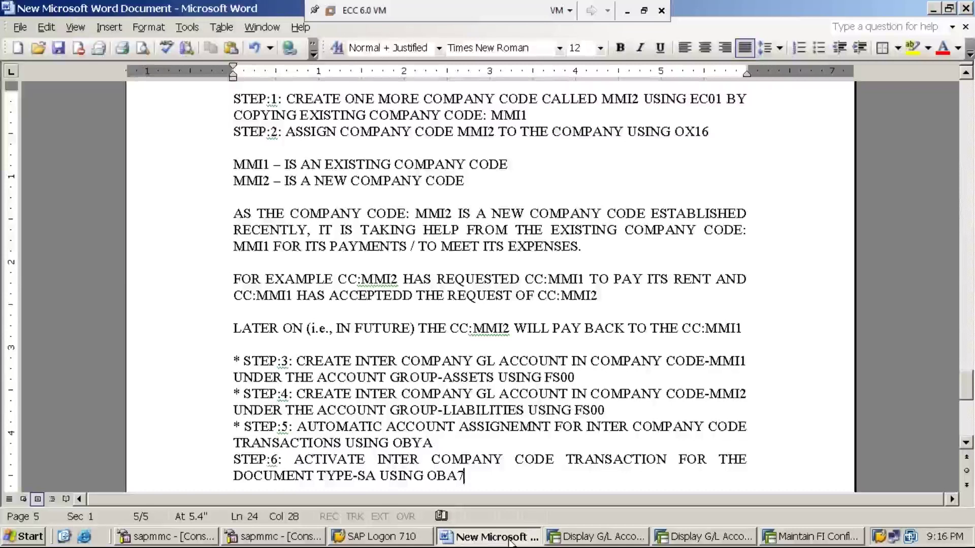
key(ctrl+s)
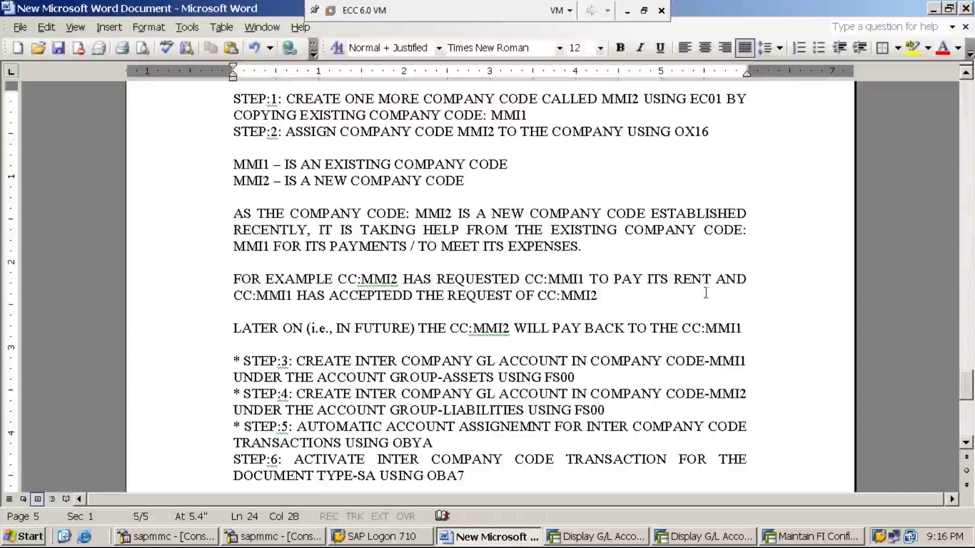
click(627, 10)
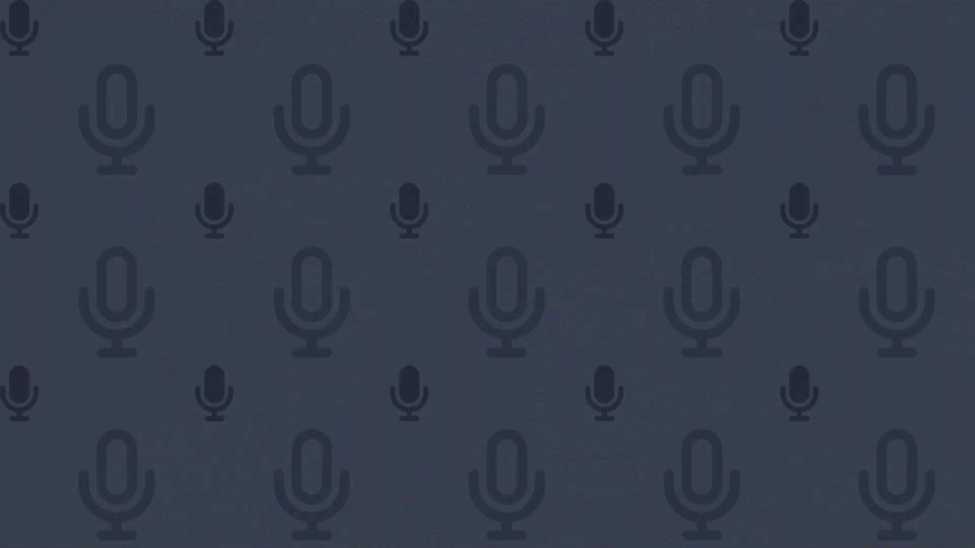
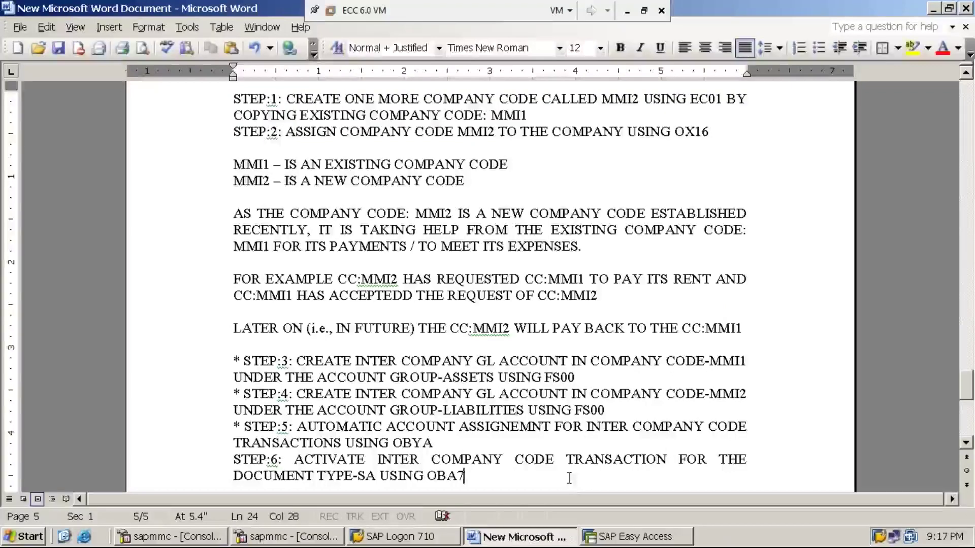
Switch to SAP Easy Access and run transaction OBA7 to open the document types overview.
click(638, 540)
text(oba7)
key(BackSpace)
key(BackSpace)
key(BackSpace)
key(BackSpace)
text(OBA7)
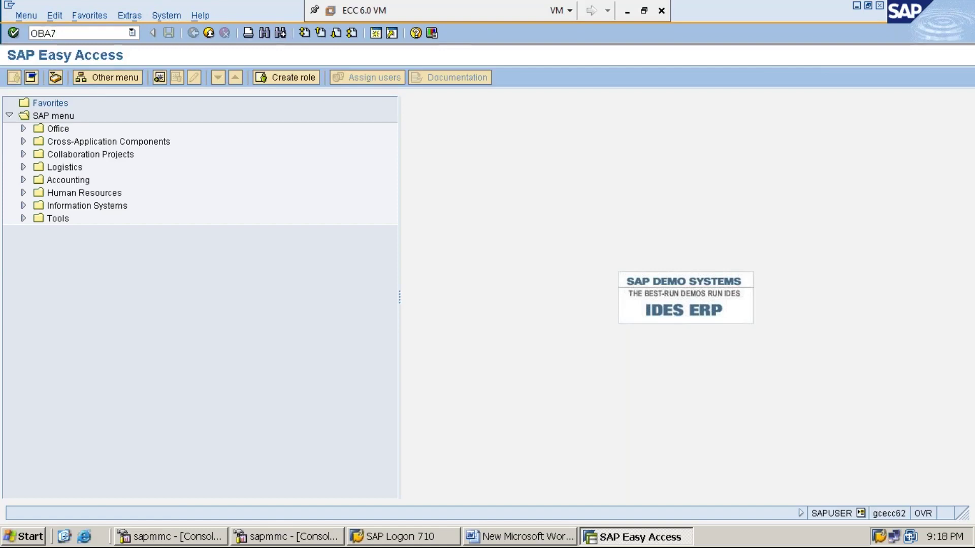
key(Return)
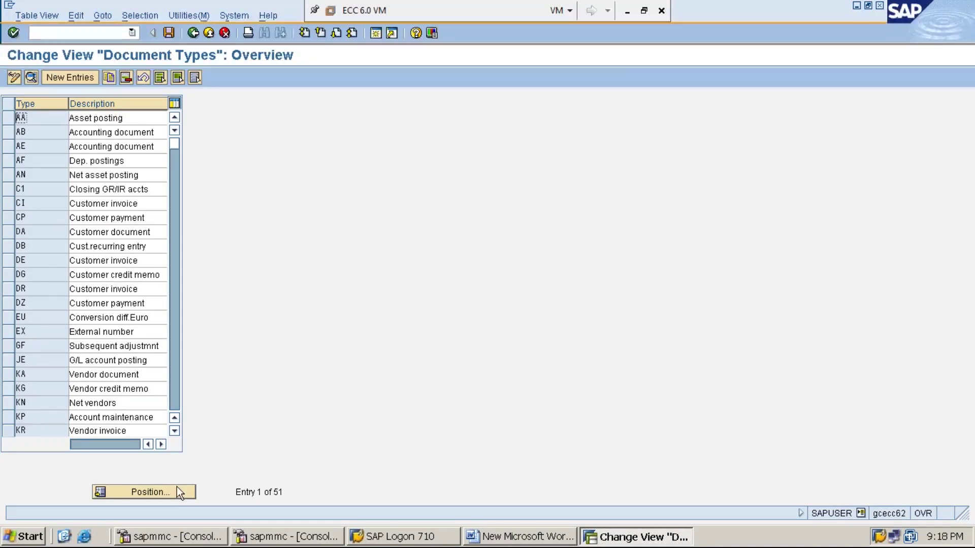
Position the document types list at document type SA.
click(627, 11)
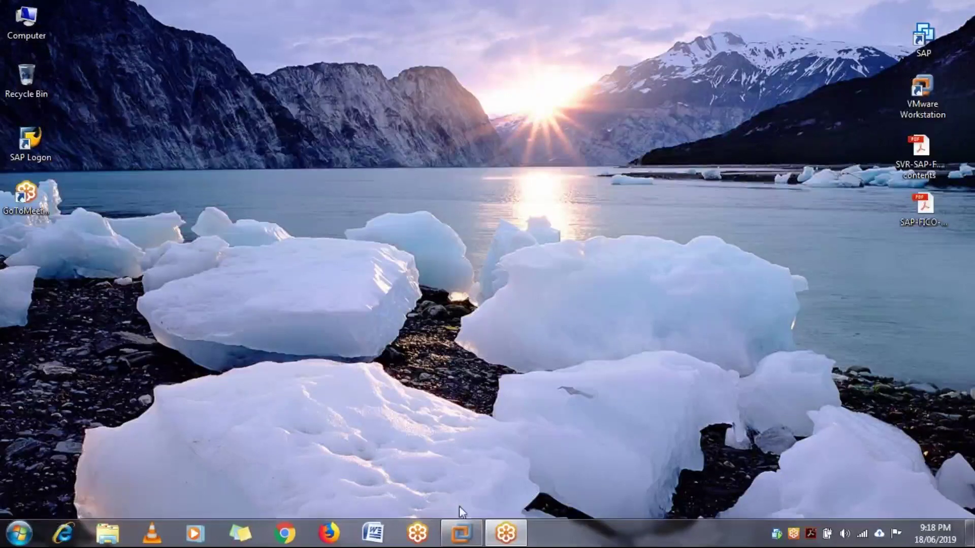
click(461, 533)
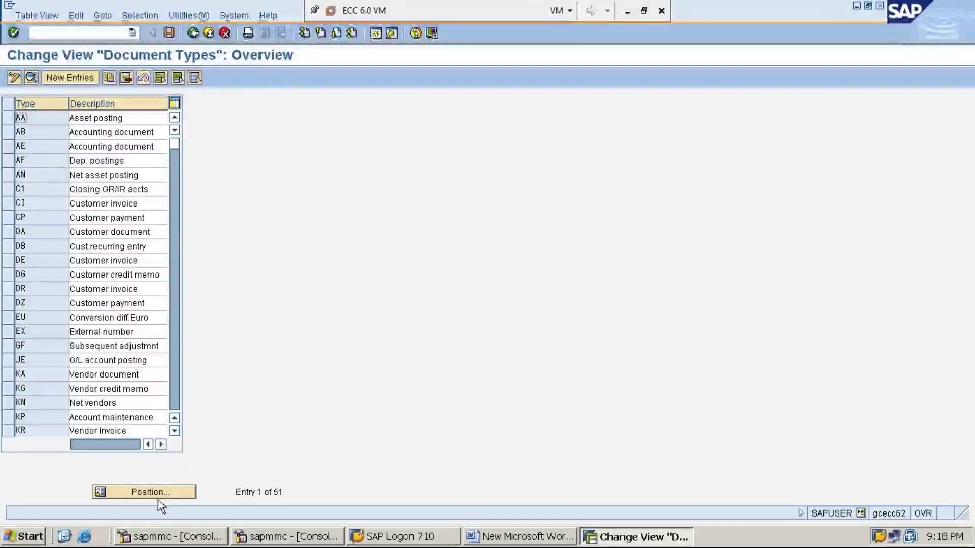
click(176, 491)
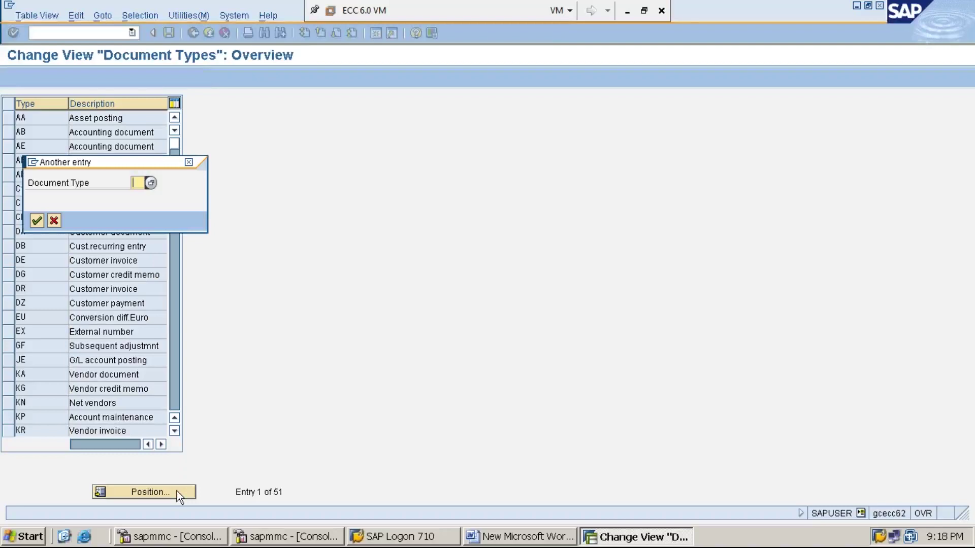
text(SA)
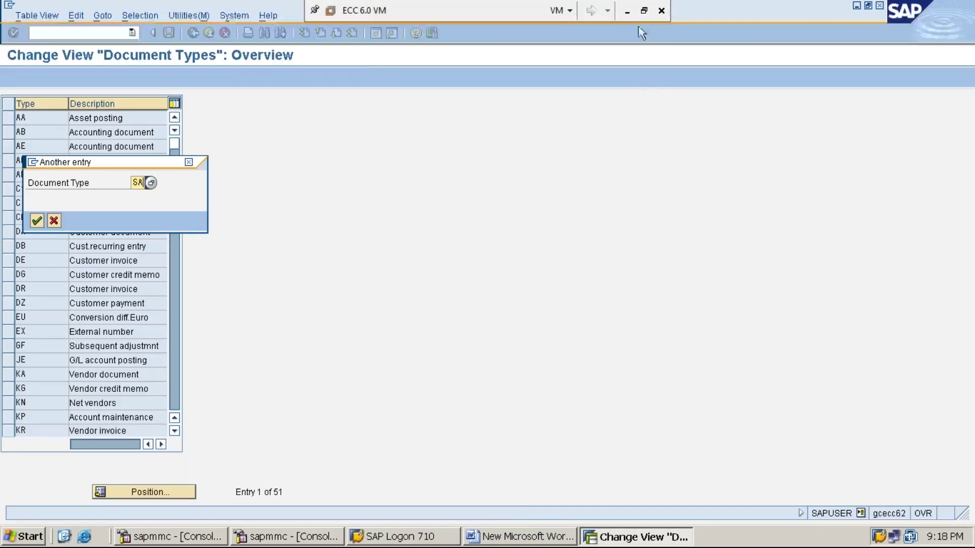
click(628, 13)
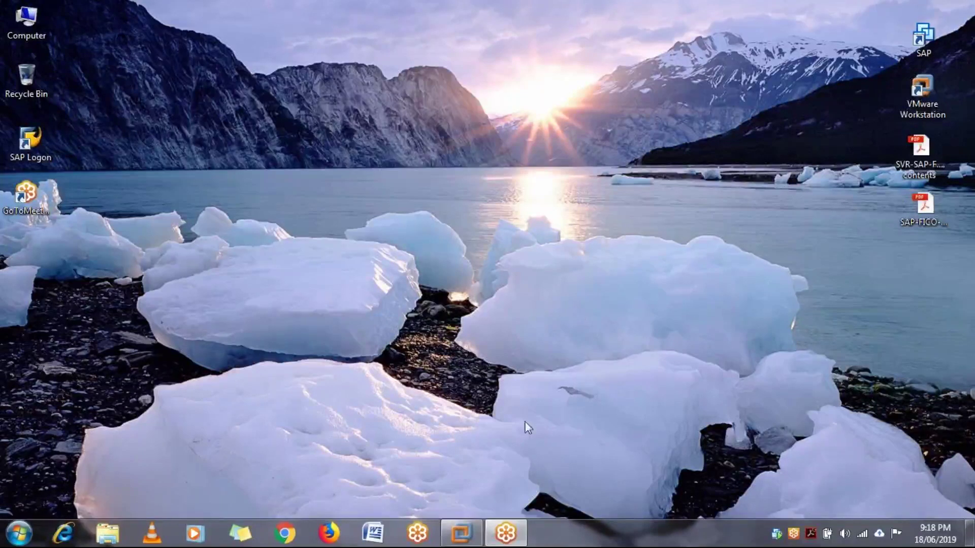
mouse_move(461, 533)
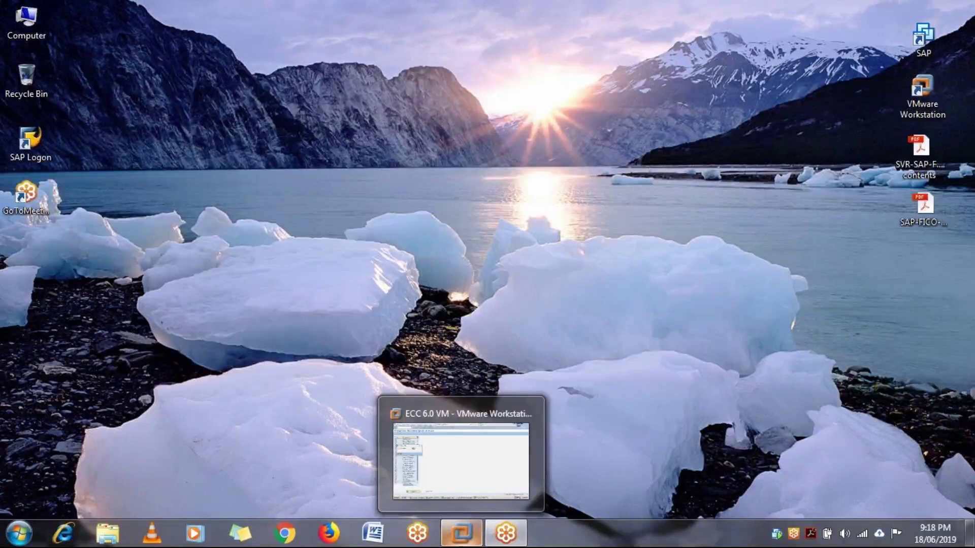
click(476, 472)
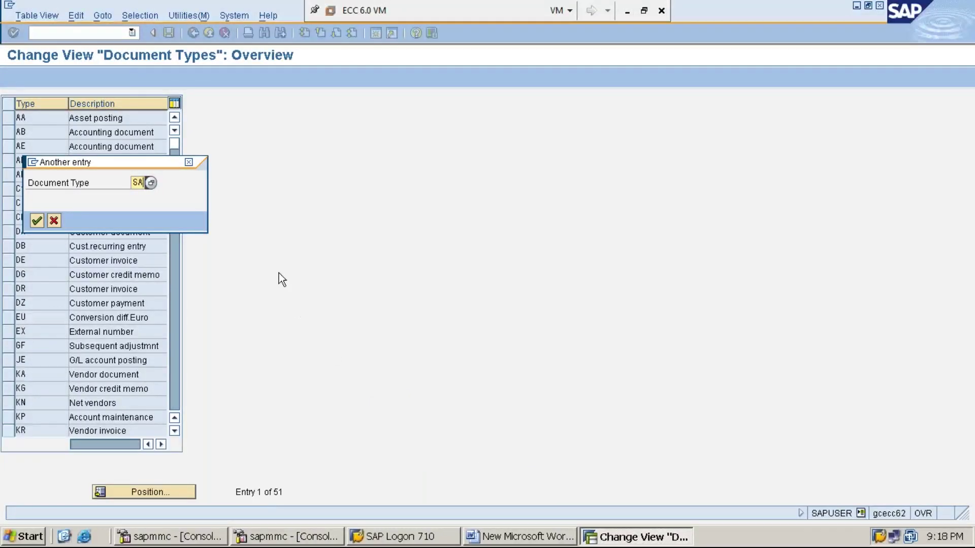
key(Return)
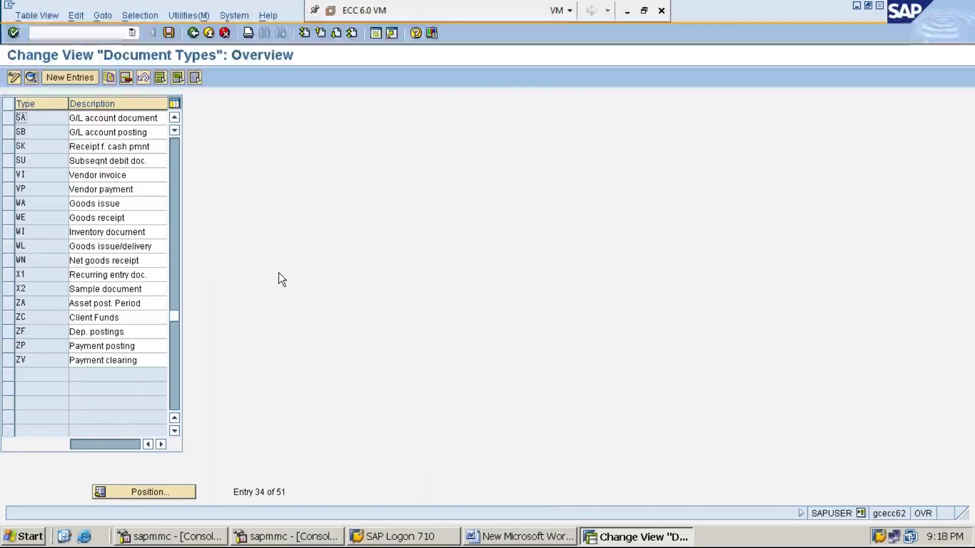
Open the details of document type SA, allow inter-company postings in its control data, and save the change.
click(8, 119)
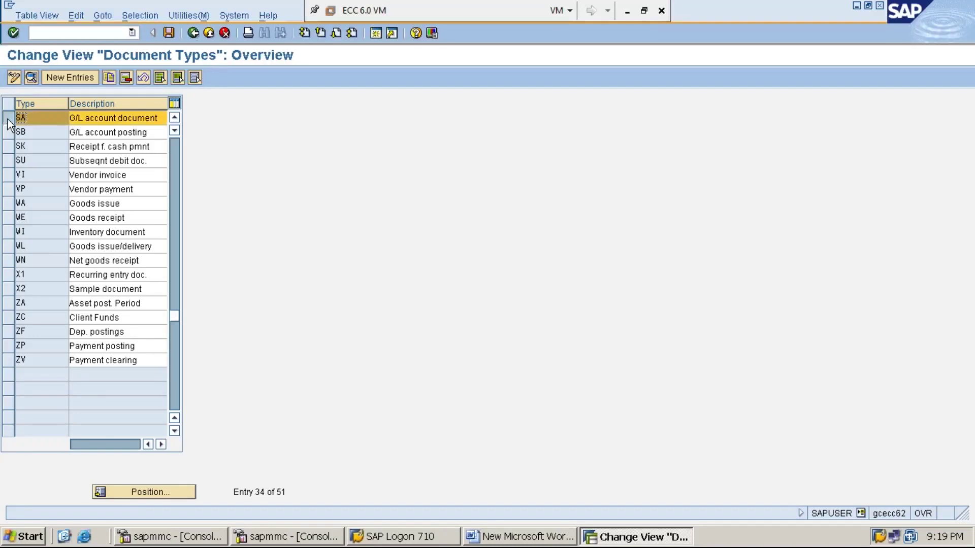
click(627, 11)
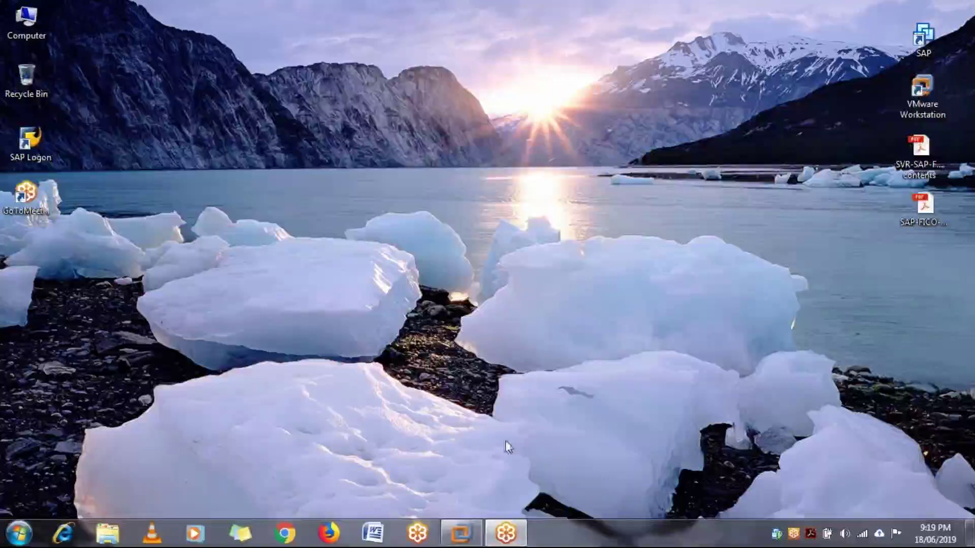
click(461, 534)
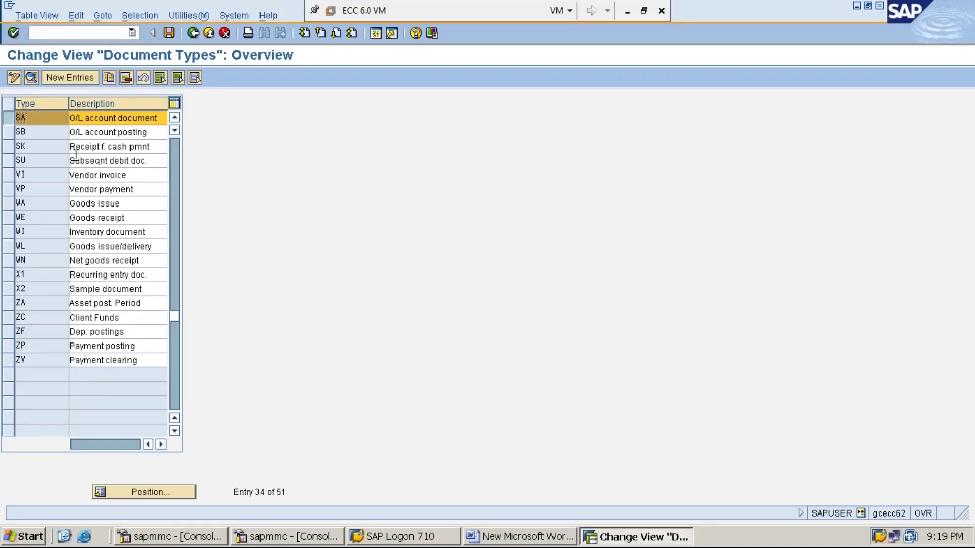
click(31, 78)
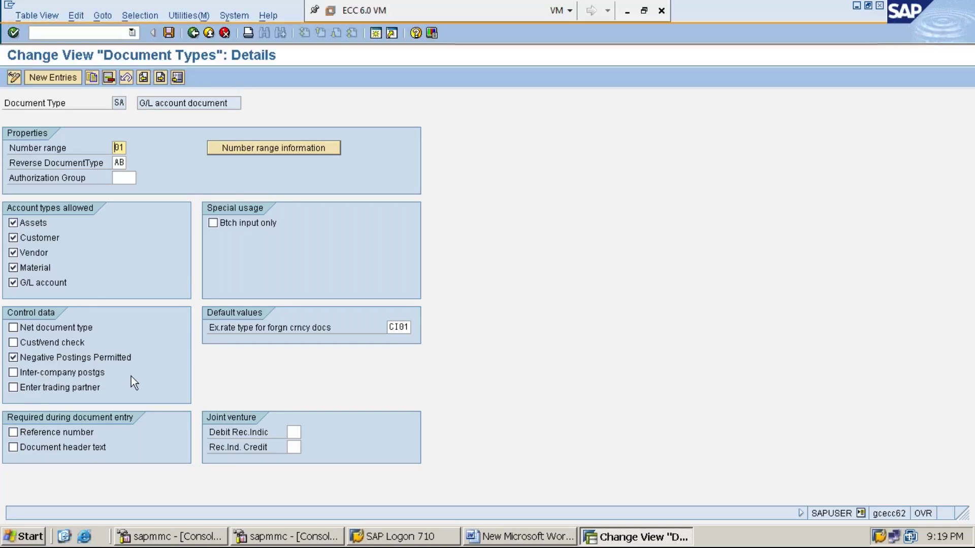
click(14, 372)
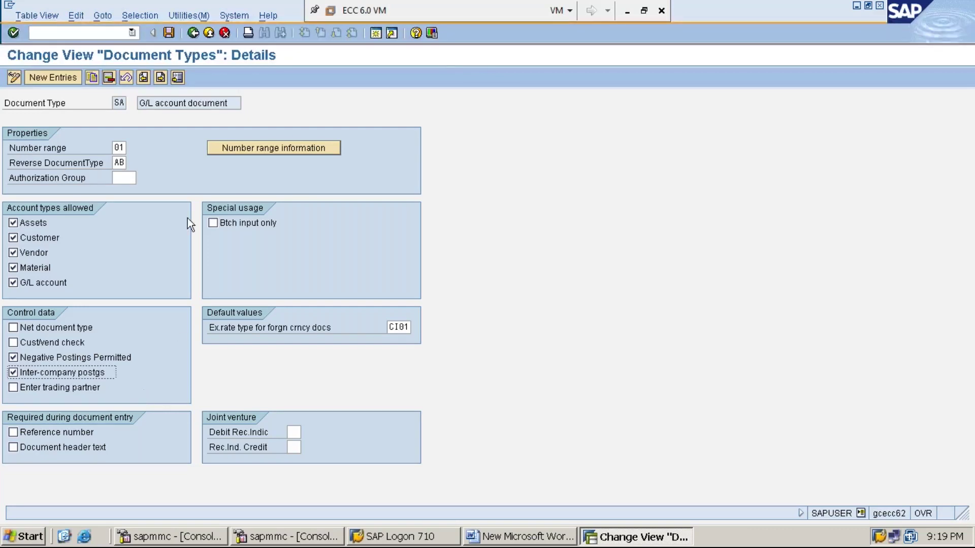
click(169, 33)
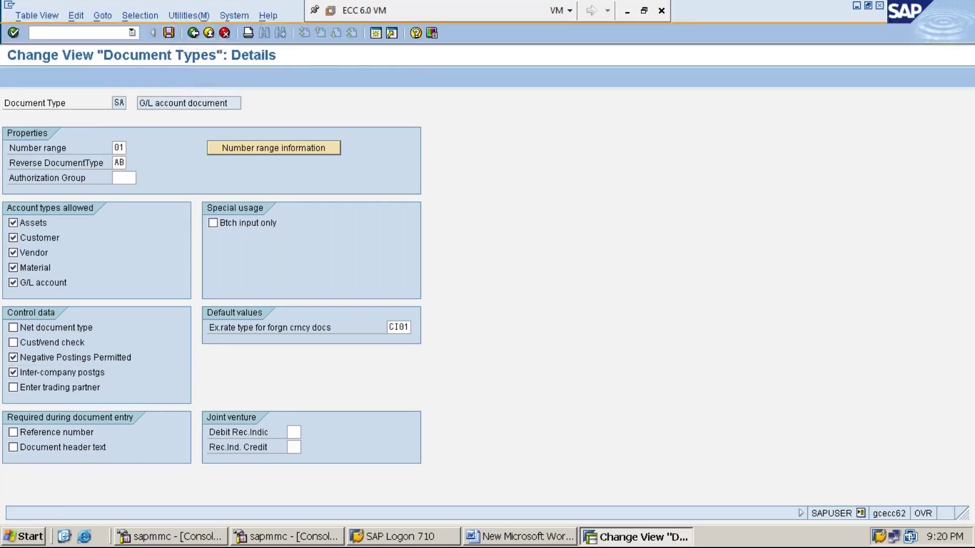
key(Return)
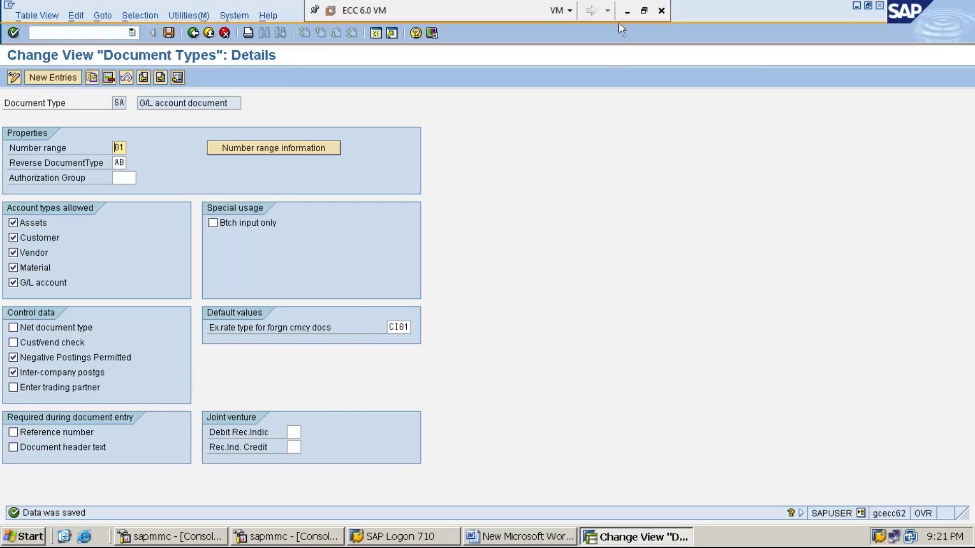
Switch to the Word document and start a new line "** STEP:7:" below step 6.
click(857, 7)
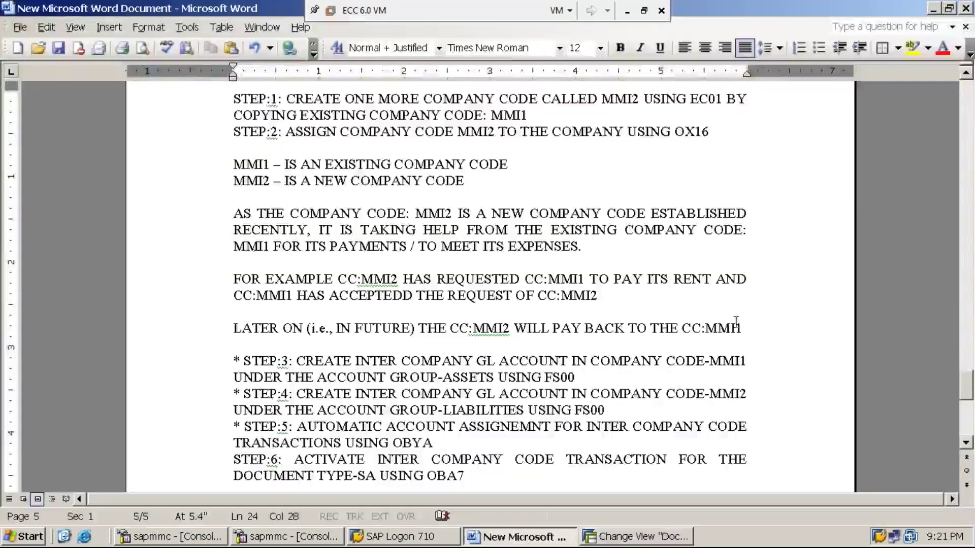
key(Return)
text(STEP:7:)
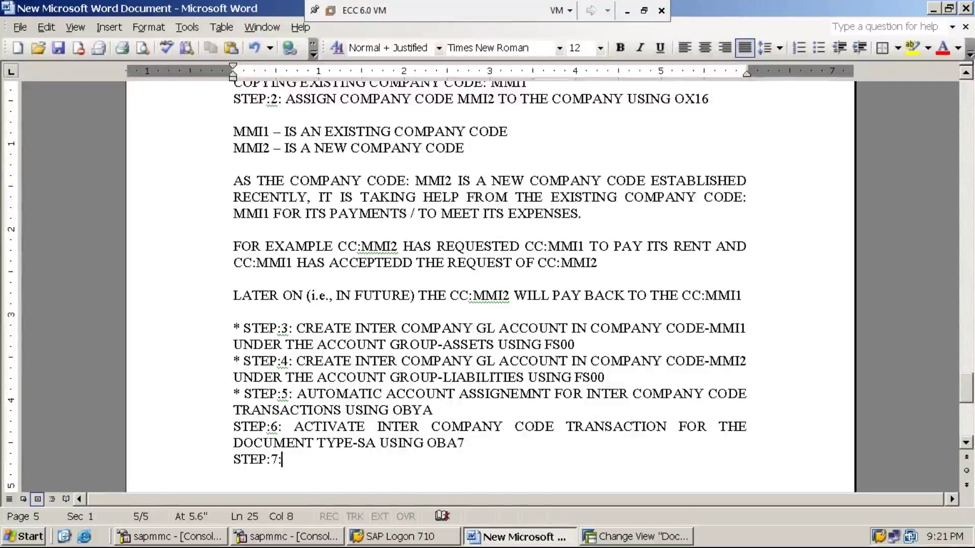
key(Home)
text(88)
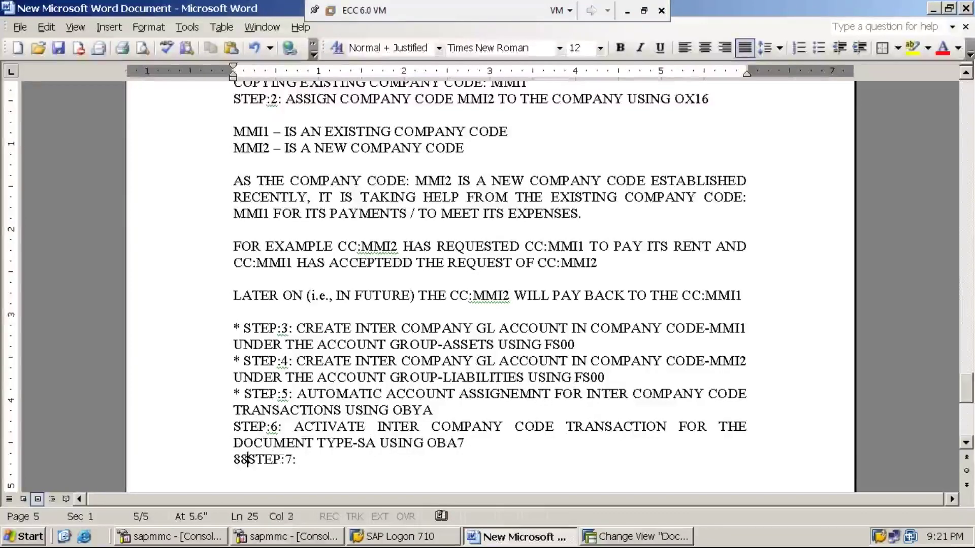
key(BackSpace)
key(BackSpace)
text(**)
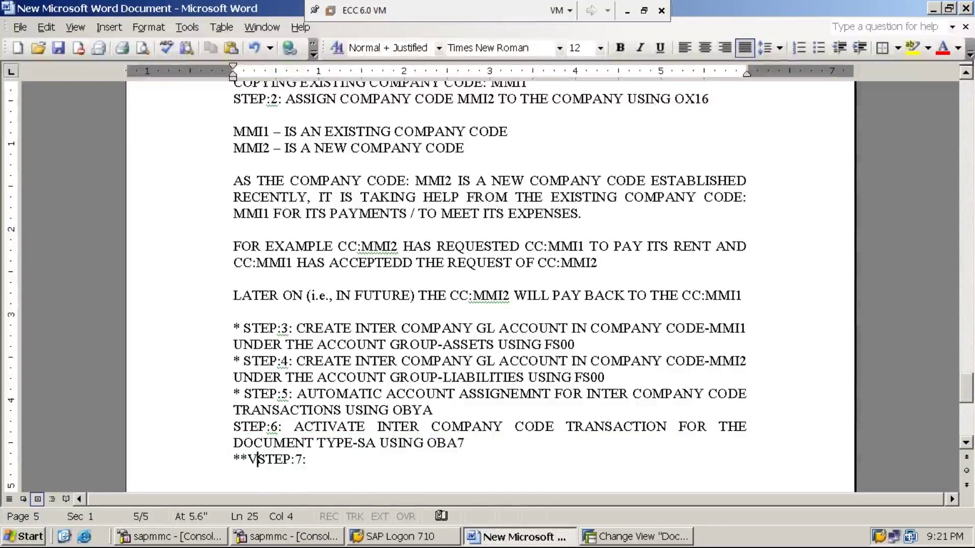
key(End)
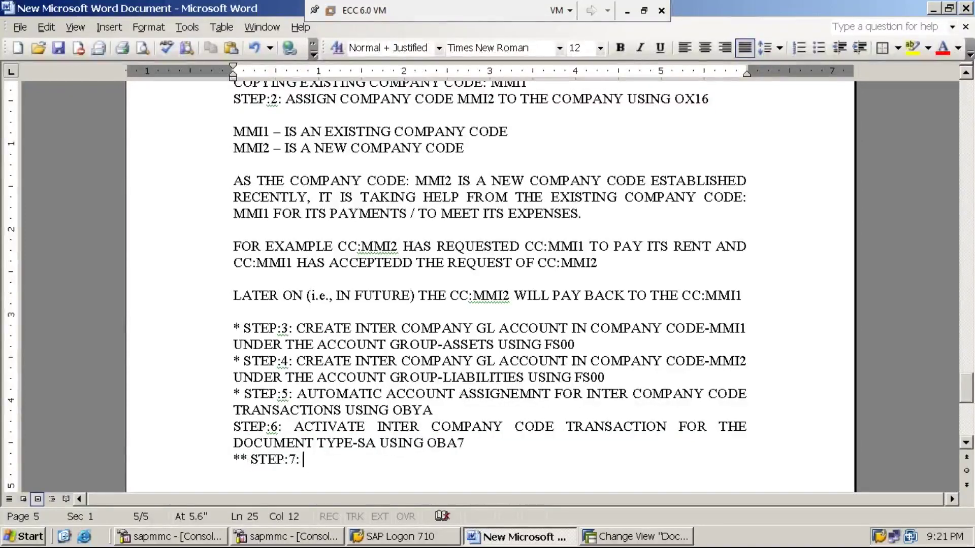
Describe step 7 as "PROCESS / POST INTER COMPANY CODE TRANSACTION USING F-02".
text(PROC)
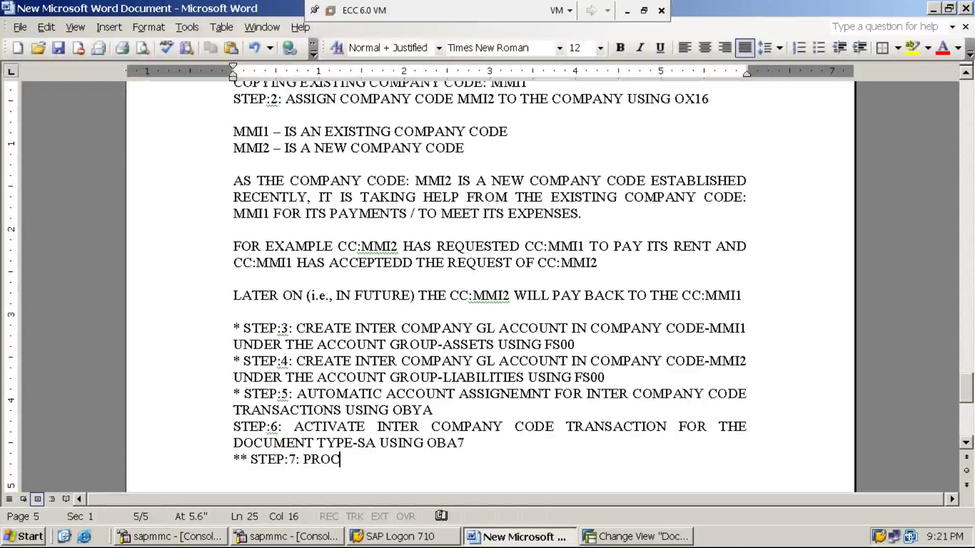
text(ESS / POST )
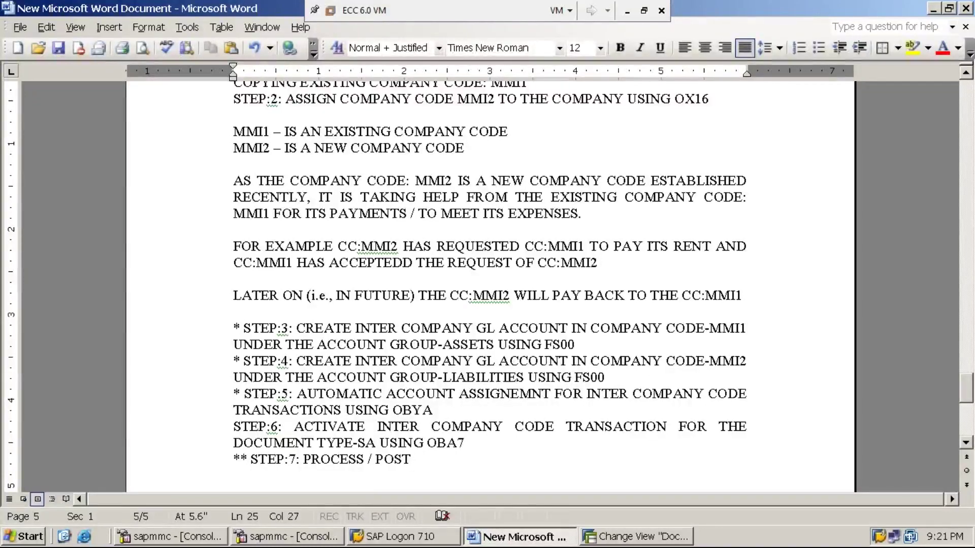
text(INTER )
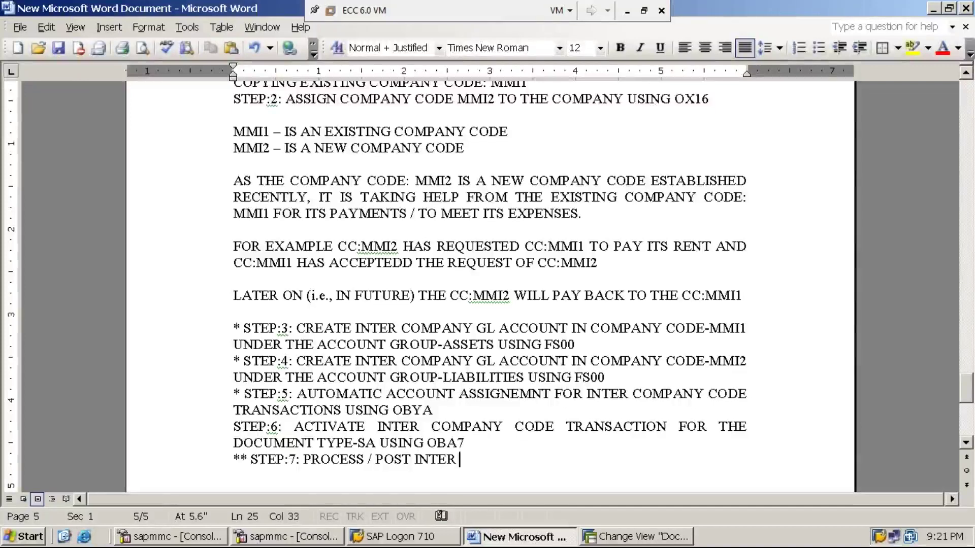
text(COMPANY COD)
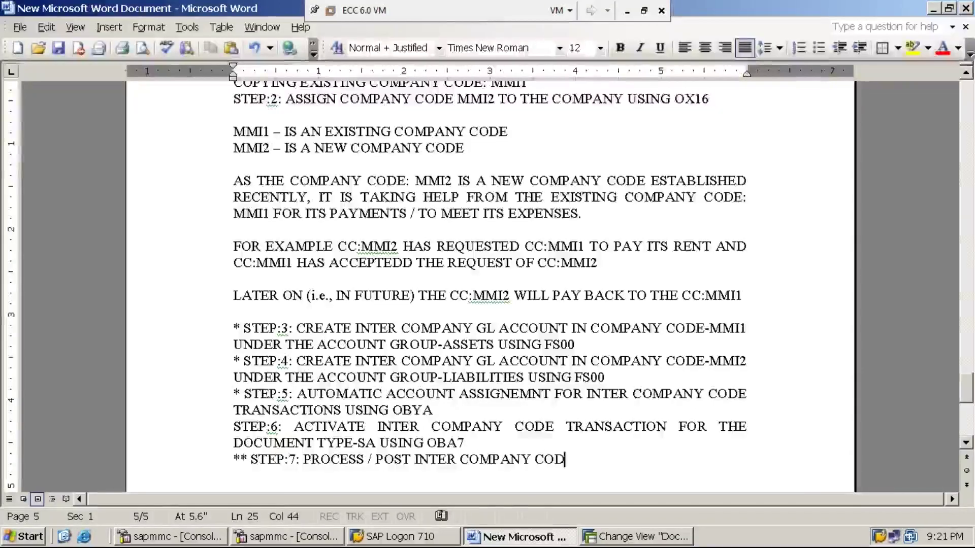
text(E TRANS)
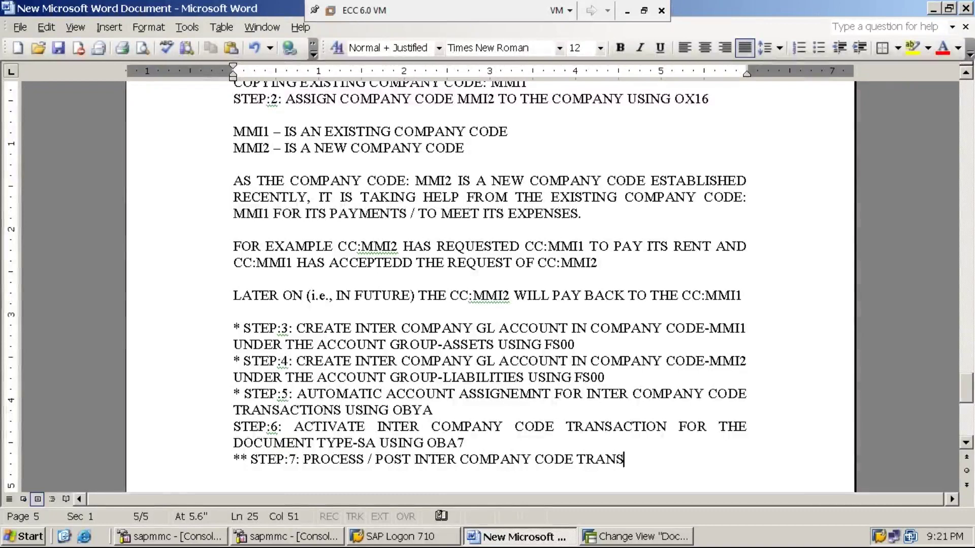
text(ACTION )
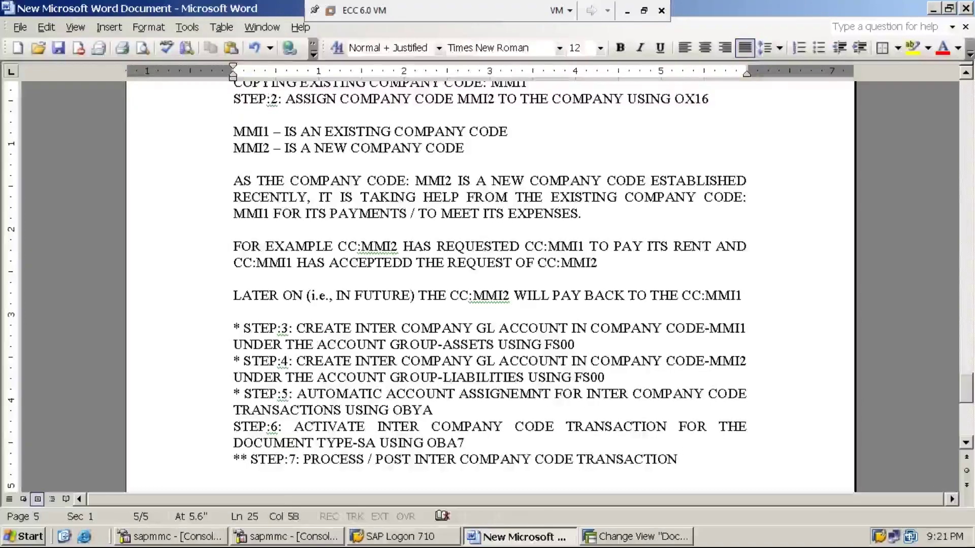
text(USING )
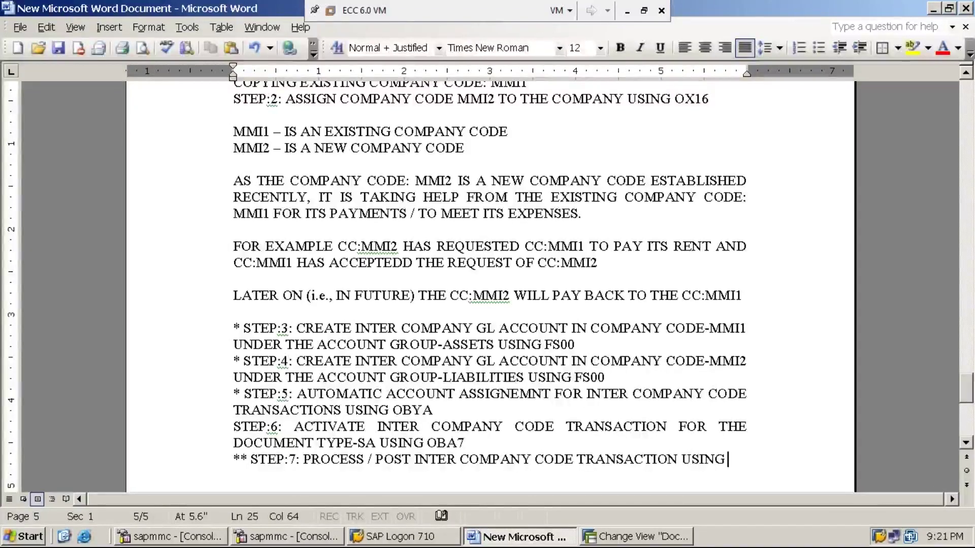
text(F-02)
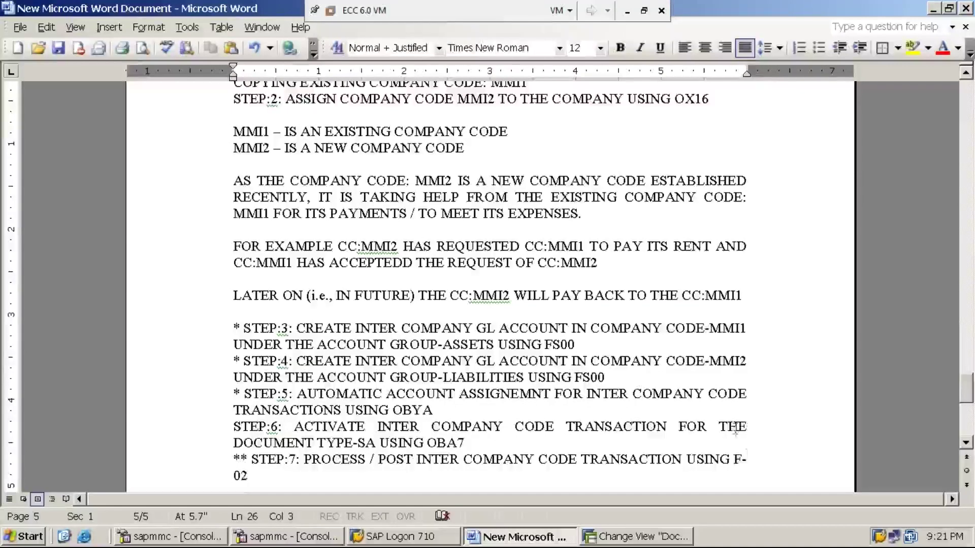
Break the step 7 text before "F-02" so the transaction code stays together on one line.
click(730, 461)
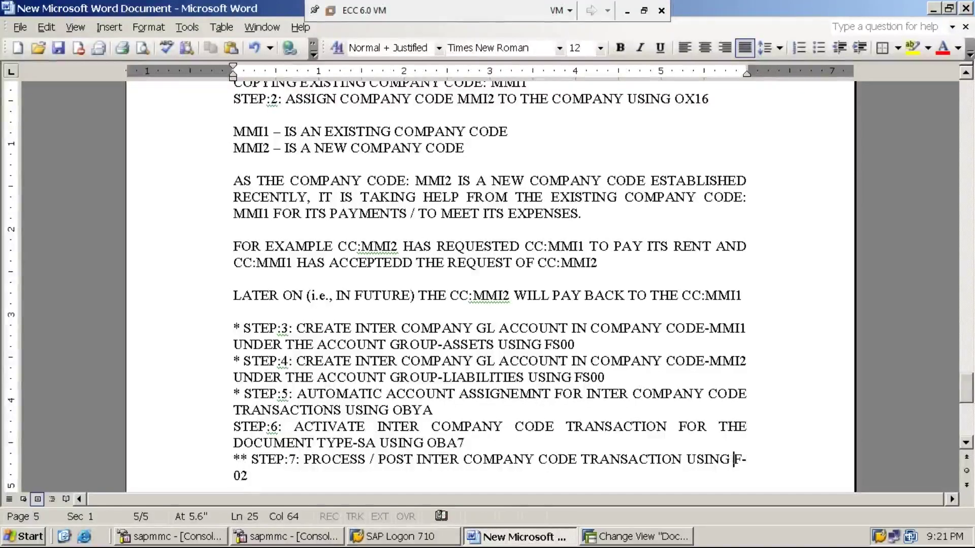
key(shift+Return)
key(End)
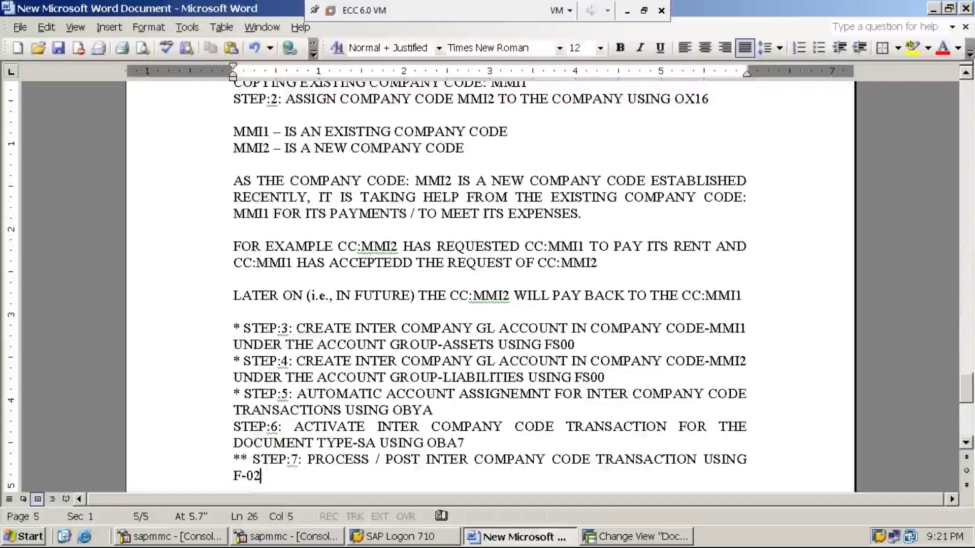
Append "( RENT PERTAINING TO CC-MMI2 BEING PAID BY CC-MMI1)" after F-02 in step 7.
text(()
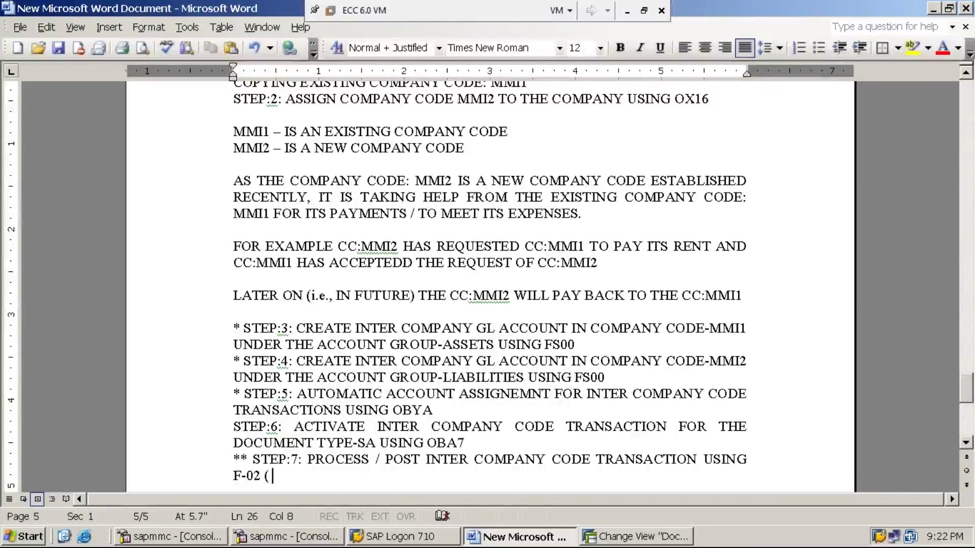
text( RENT )
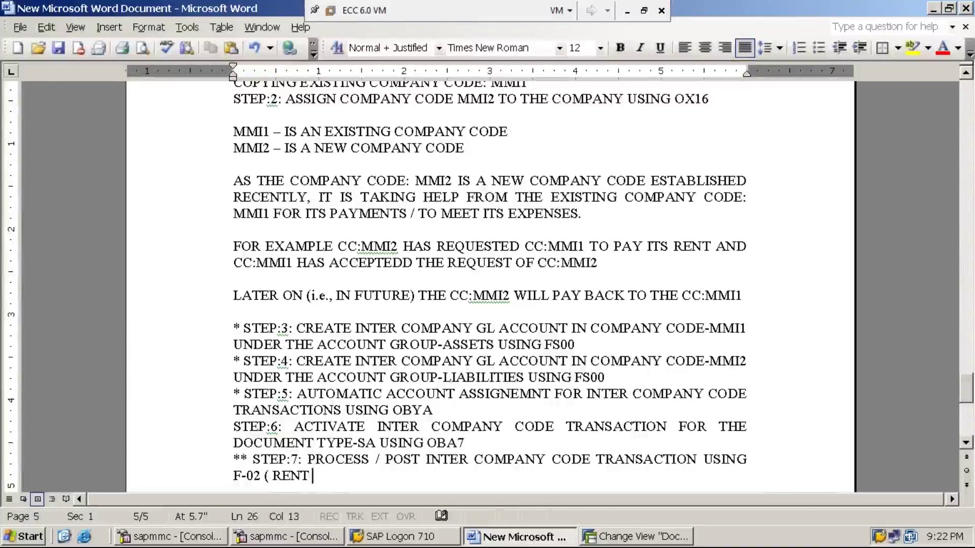
text(PERTAINING TO )
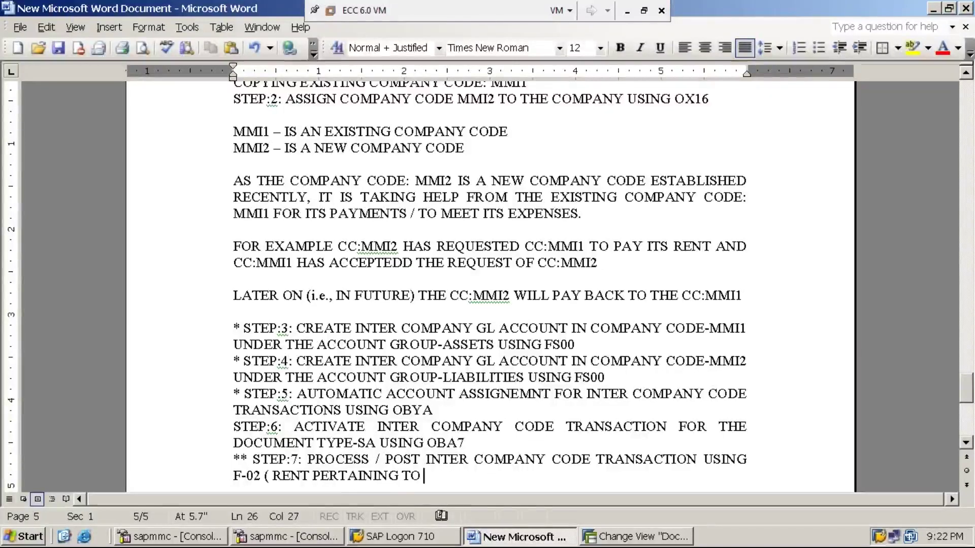
text(CC)
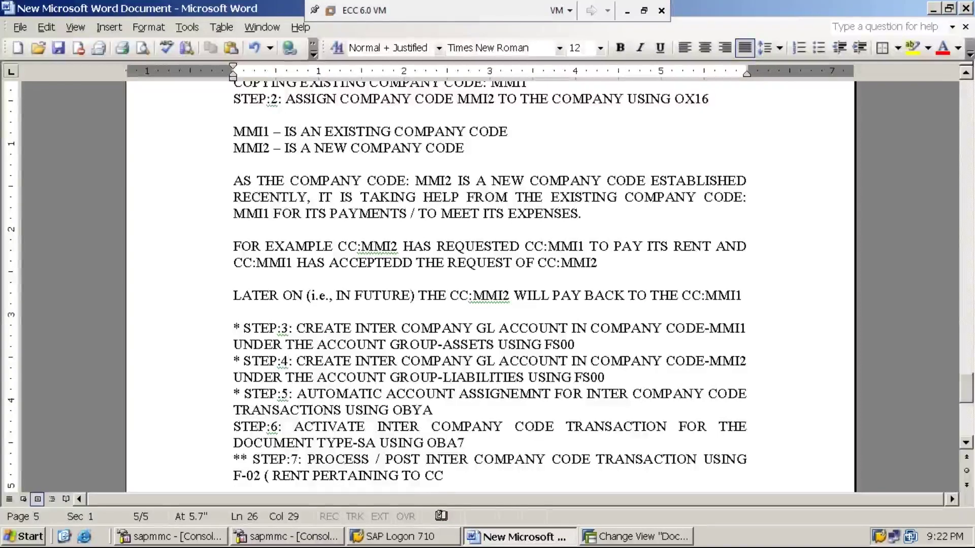
text(-MMI2 BE)
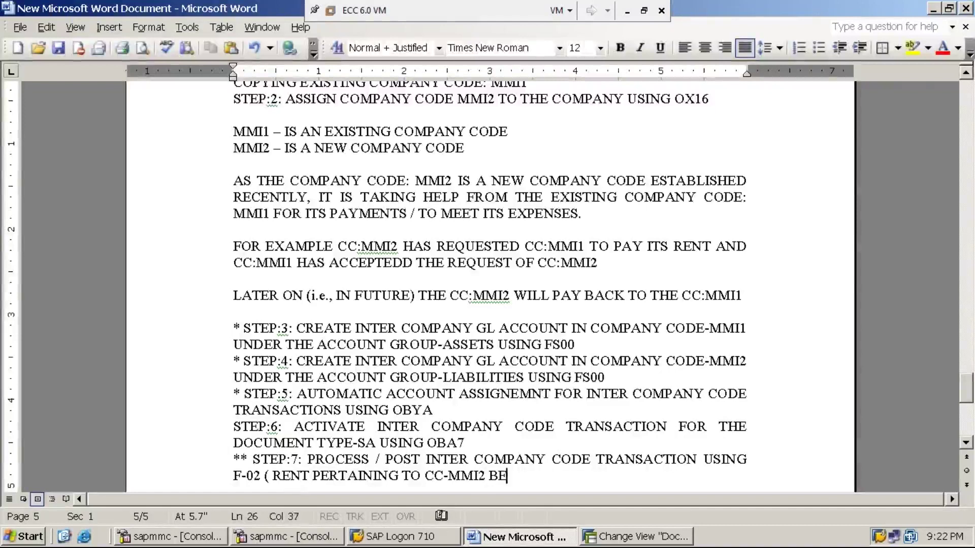
text(ING PAID BY )
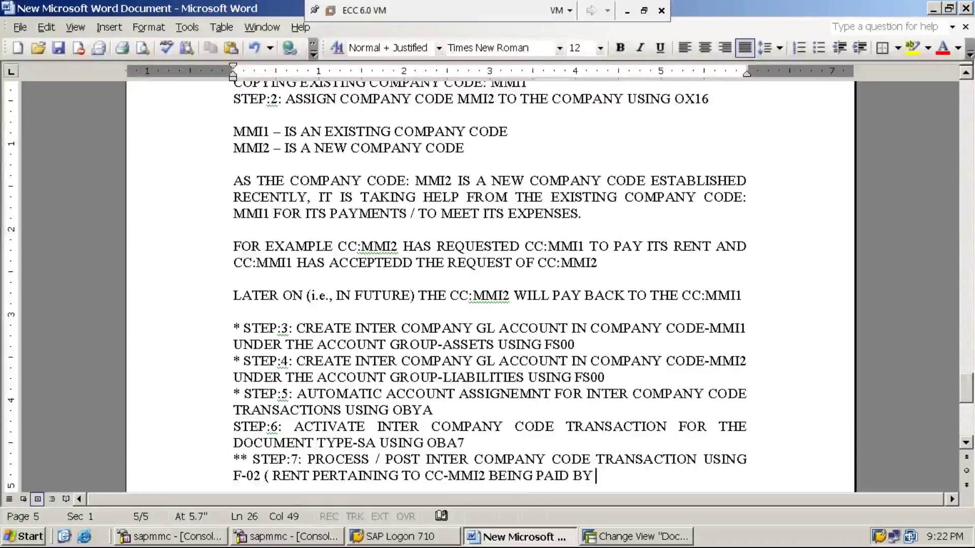
text(CC-M)
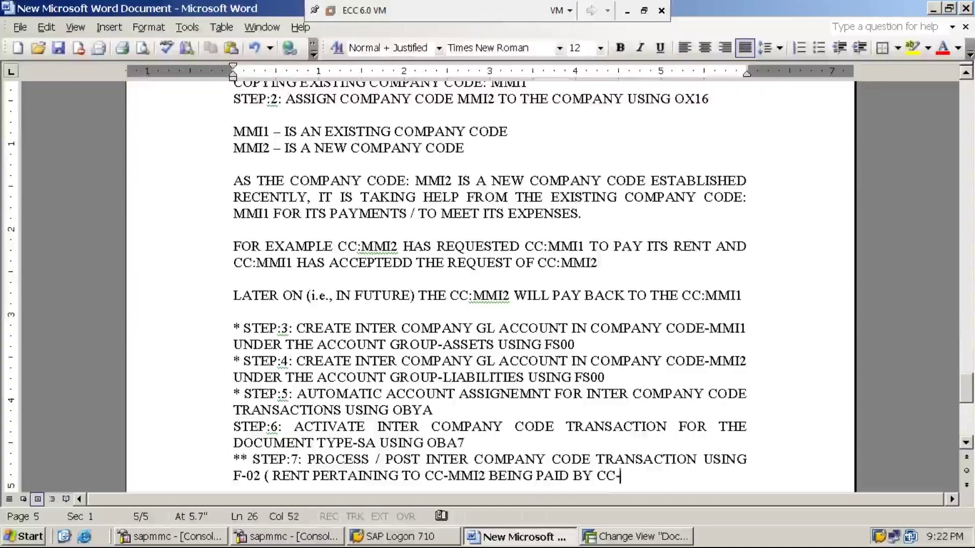
text(MI1)
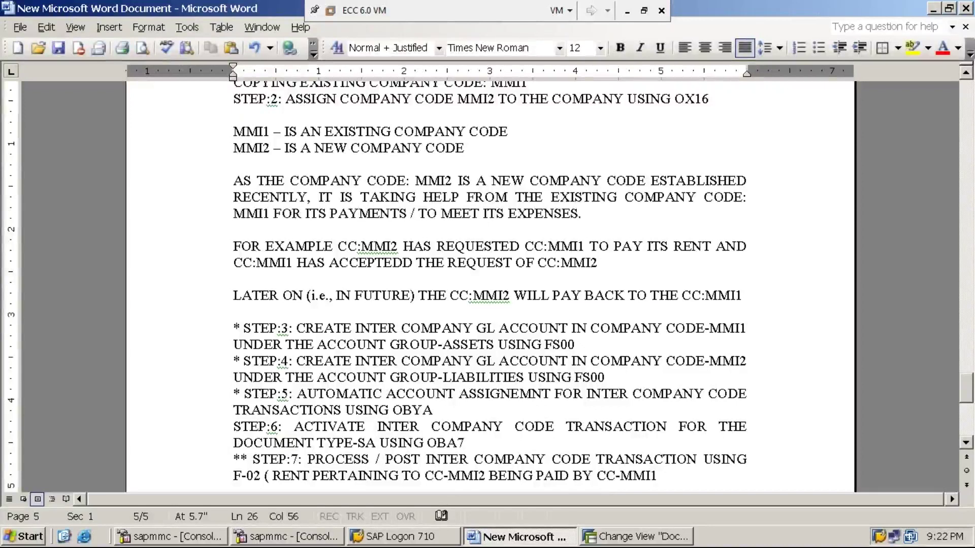
text())
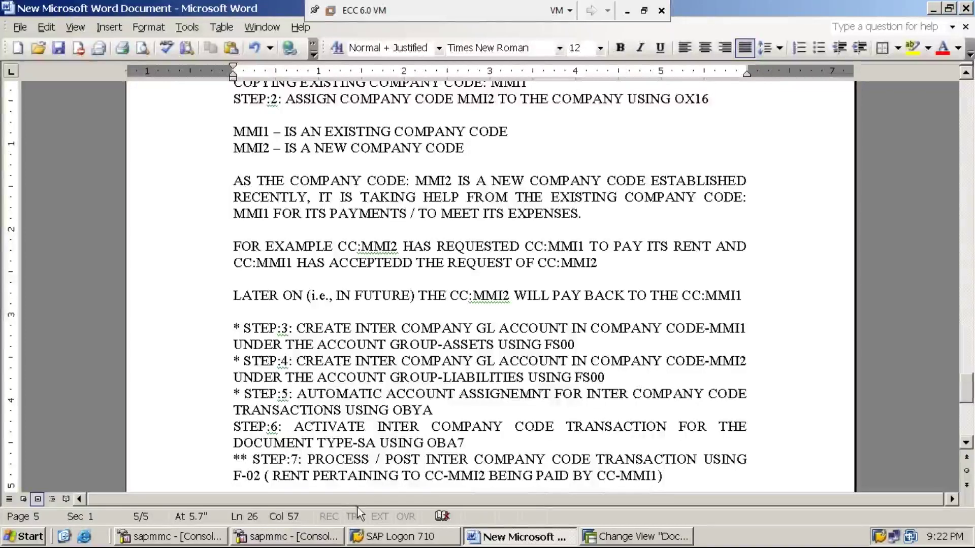
Insert the amount "OF RS.77,000/-" after "RENT" in the step 7 note.
click(312, 476)
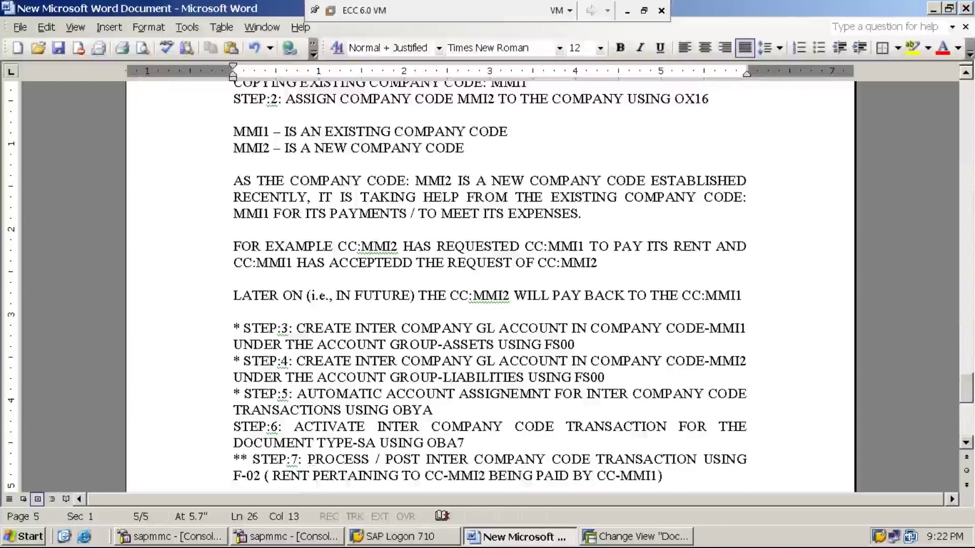
text(OF RS)
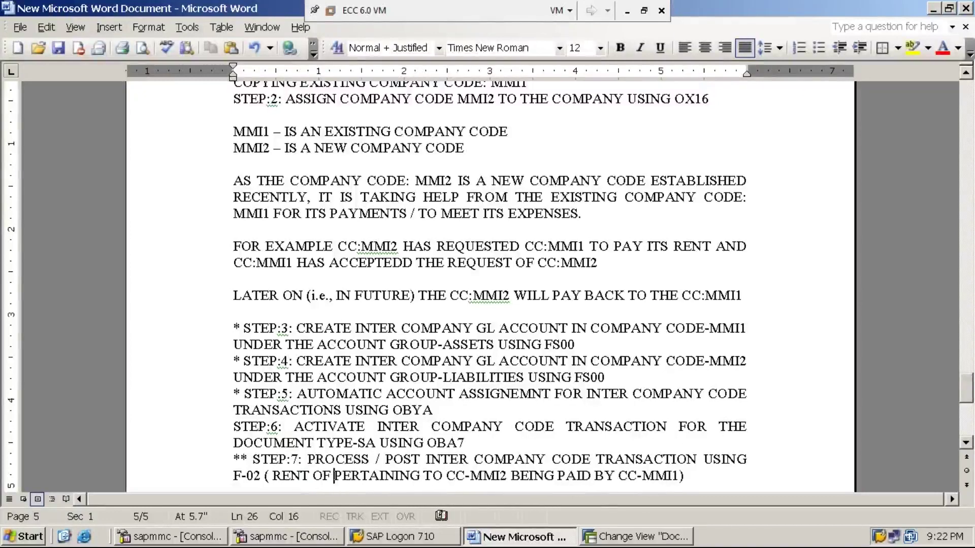
text(.)
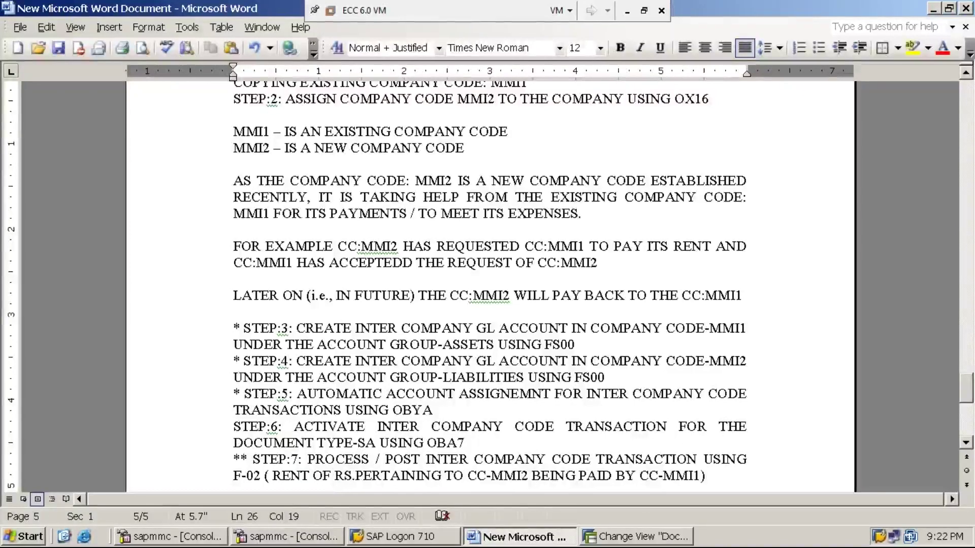
text(77.)
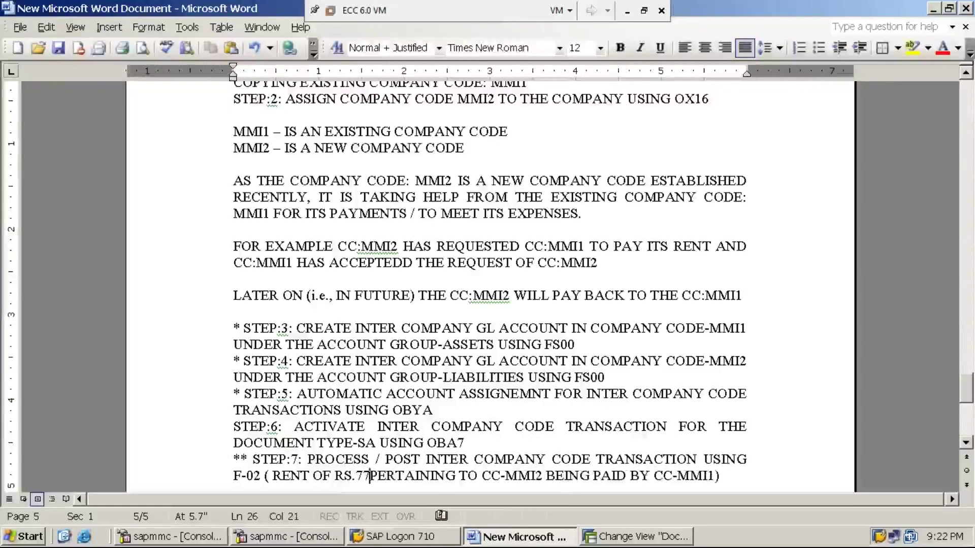
text(000/-)
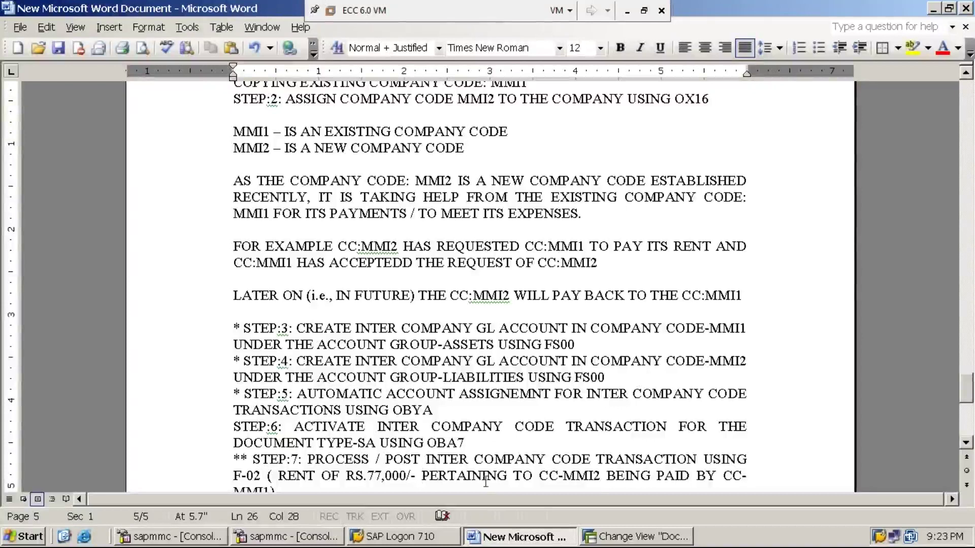
Break the step 7 note before its closing "CC-MMI1" so the company code stays together on one line.
double_click(731, 476)
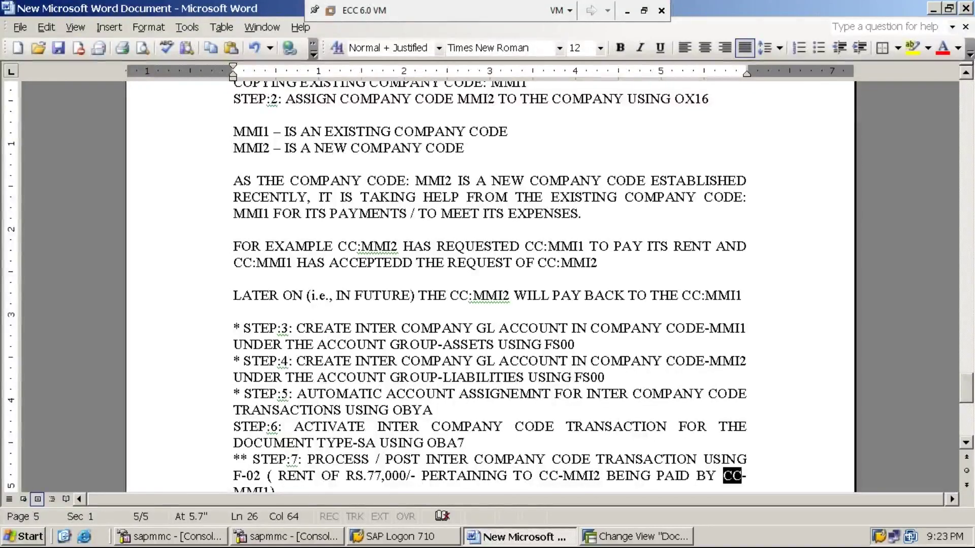
click(722, 476)
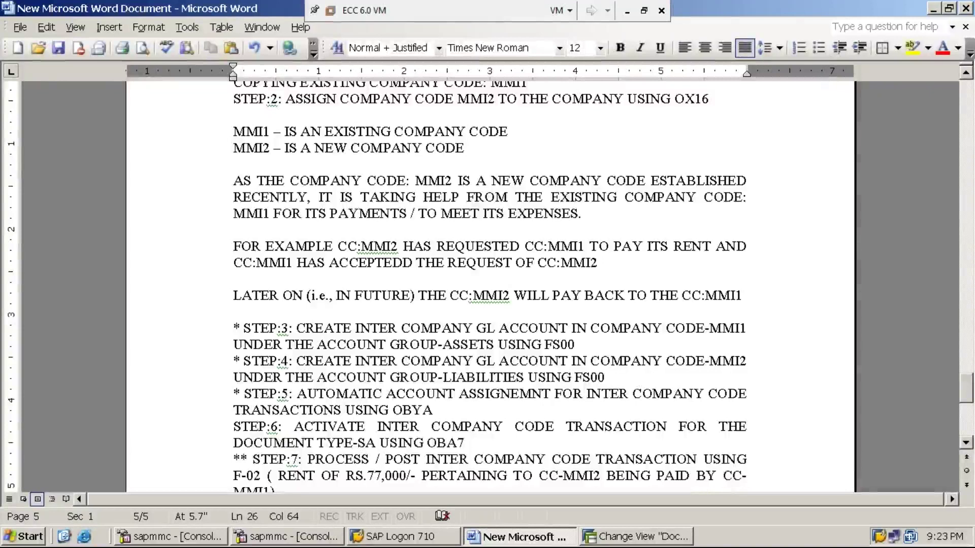
double_click(731, 475)
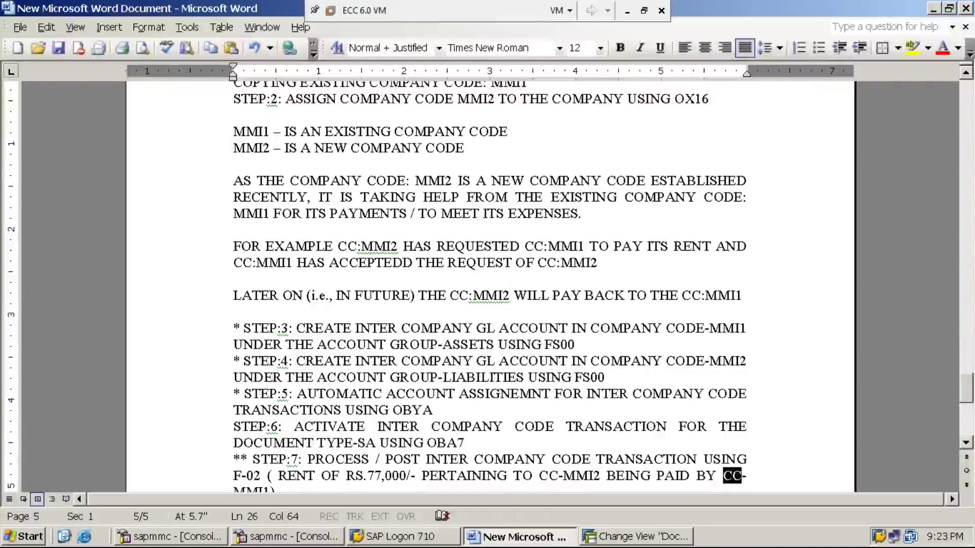
click(723, 476)
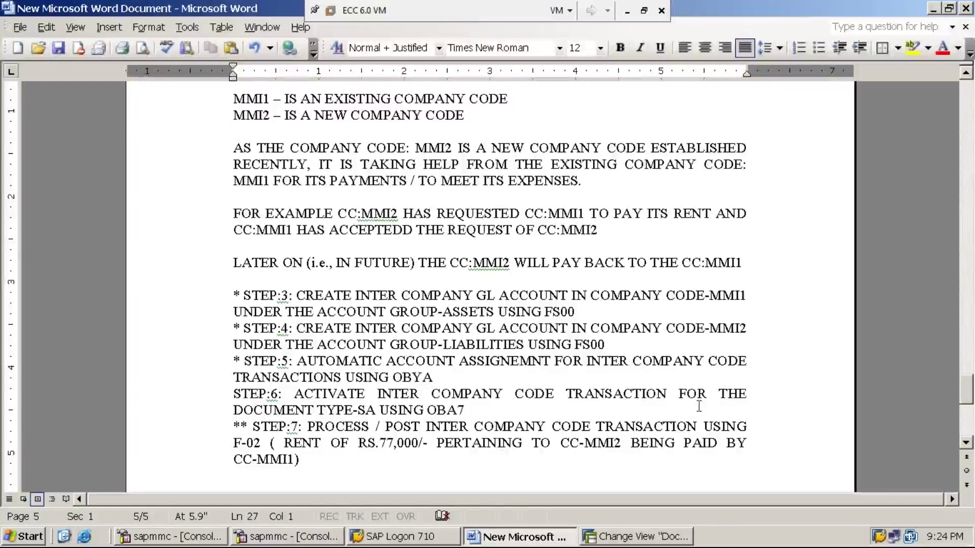
Minimize the Word document and bring the ECC 6.0 virtual machine's desktop back on screen.
click(934, 9)
click(627, 17)
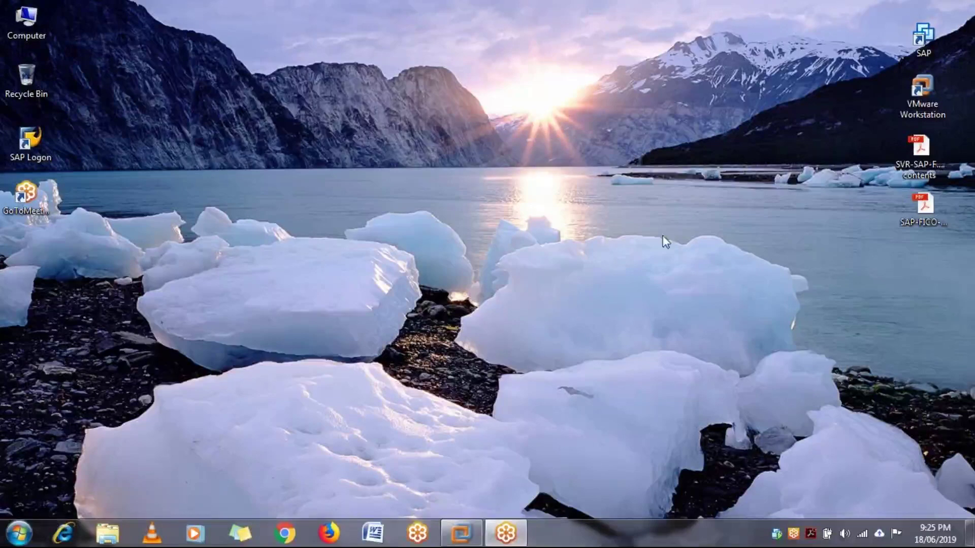
click(461, 533)
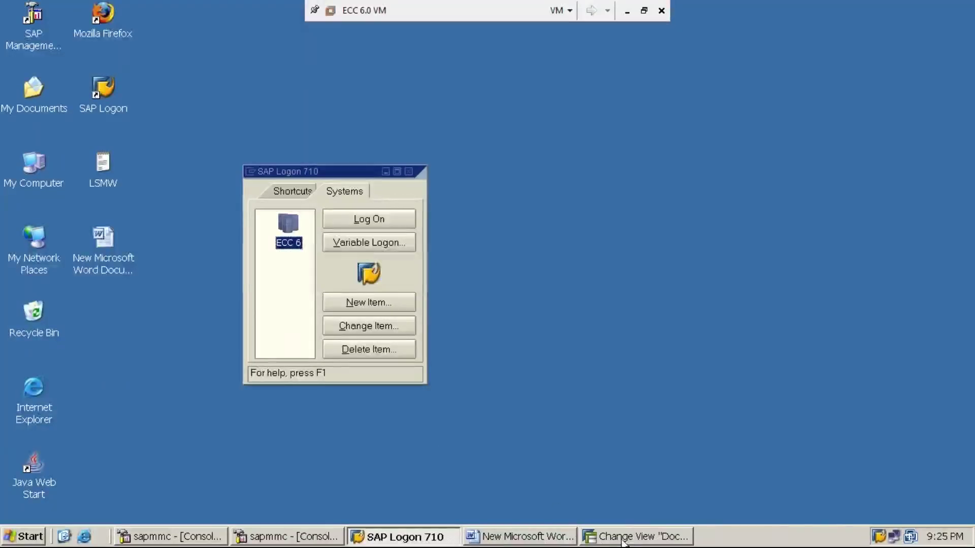
Return to SAP from the Word notes, leave the Document Types view and open transaction F-02.
click(538, 542)
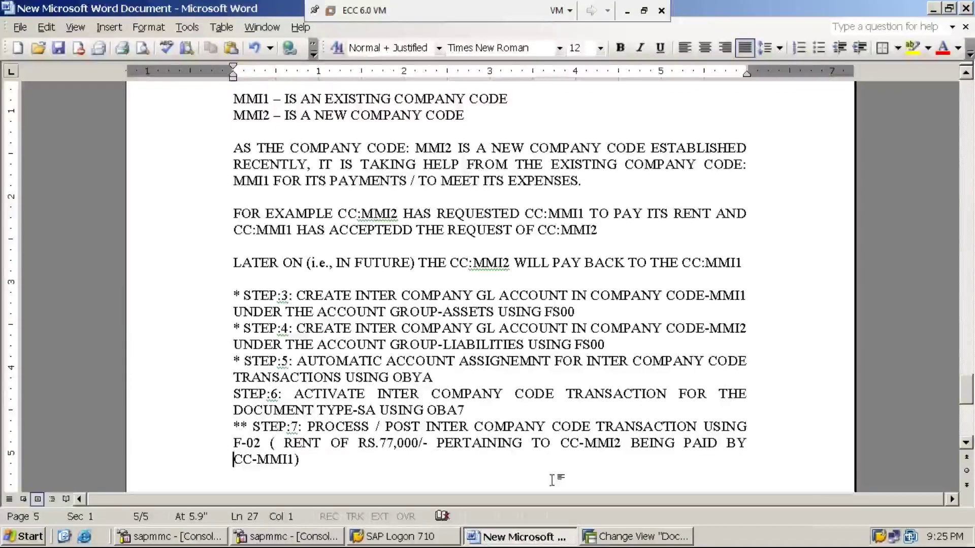
click(624, 537)
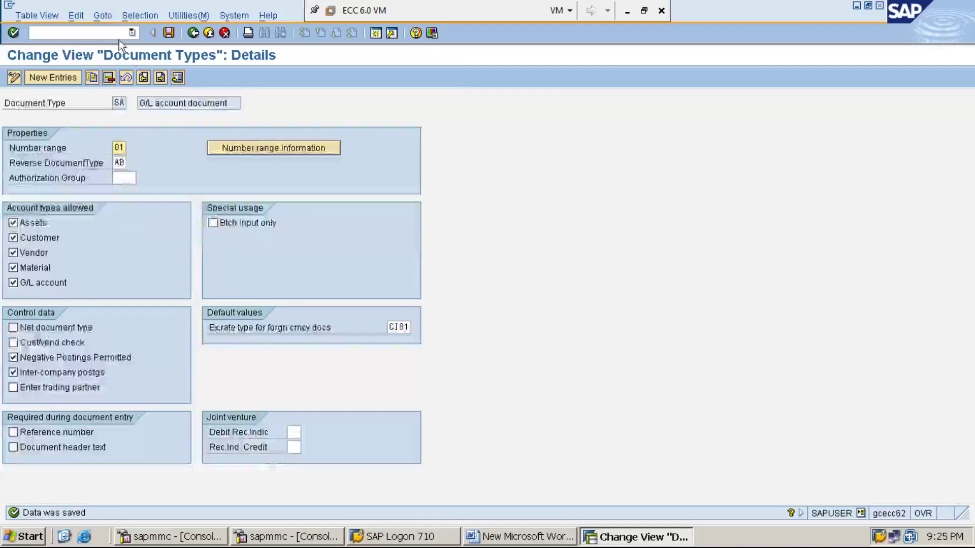
click(114, 33)
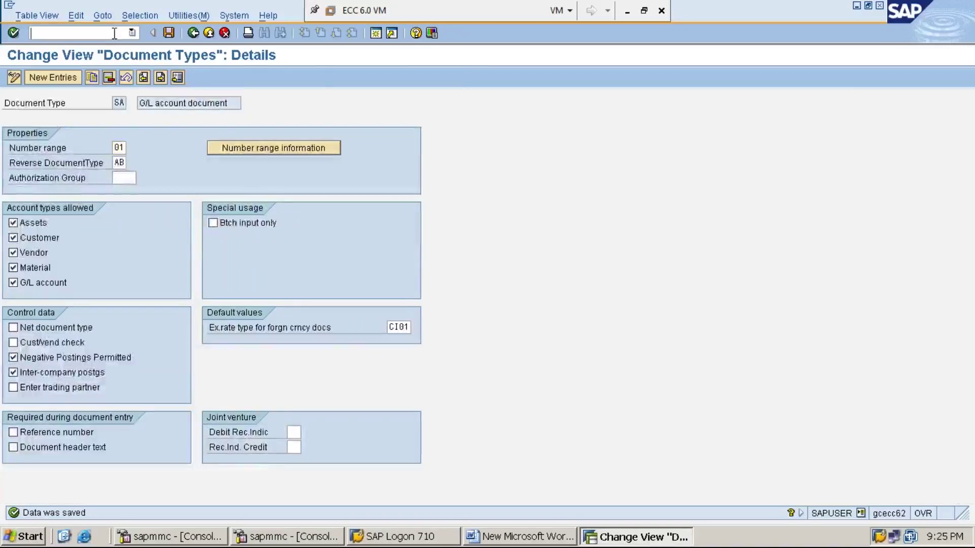
text(/n)
key(Return)
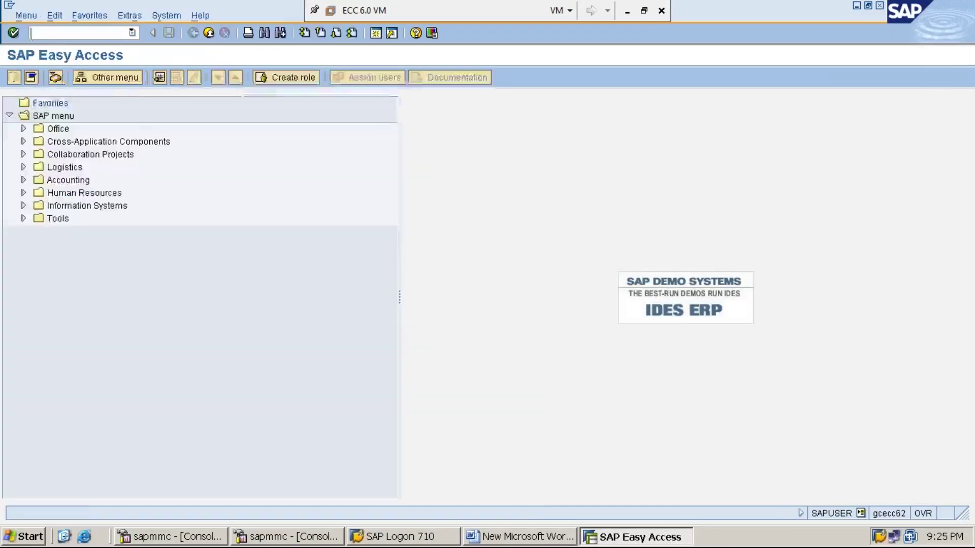
text(F-02)
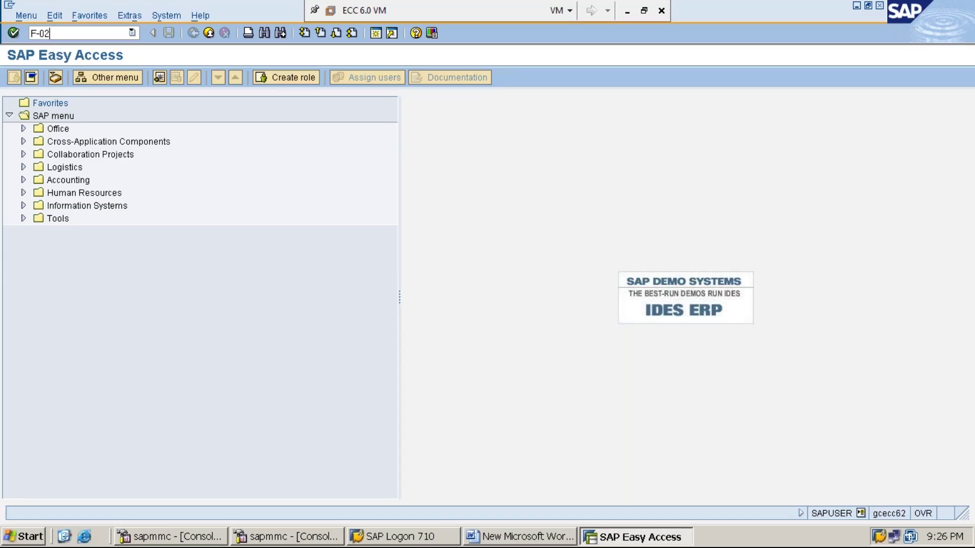
key(Return)
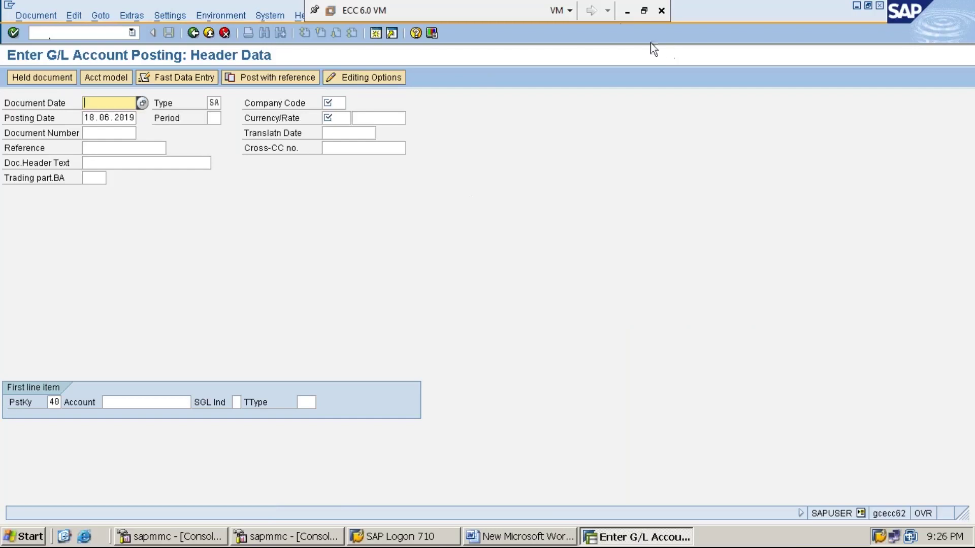
Check the host computer's date and set the posting header's document date to 18.06.2019.
click(627, 11)
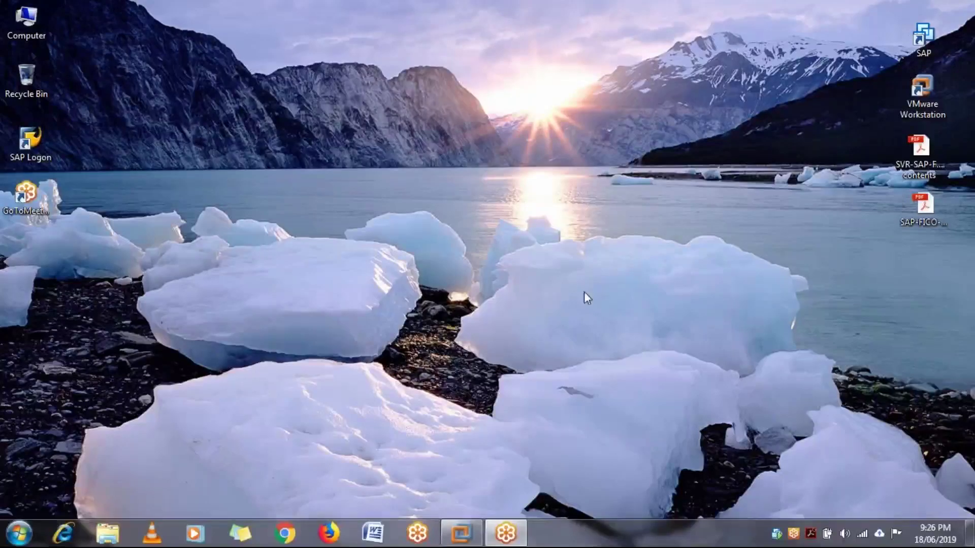
click(478, 536)
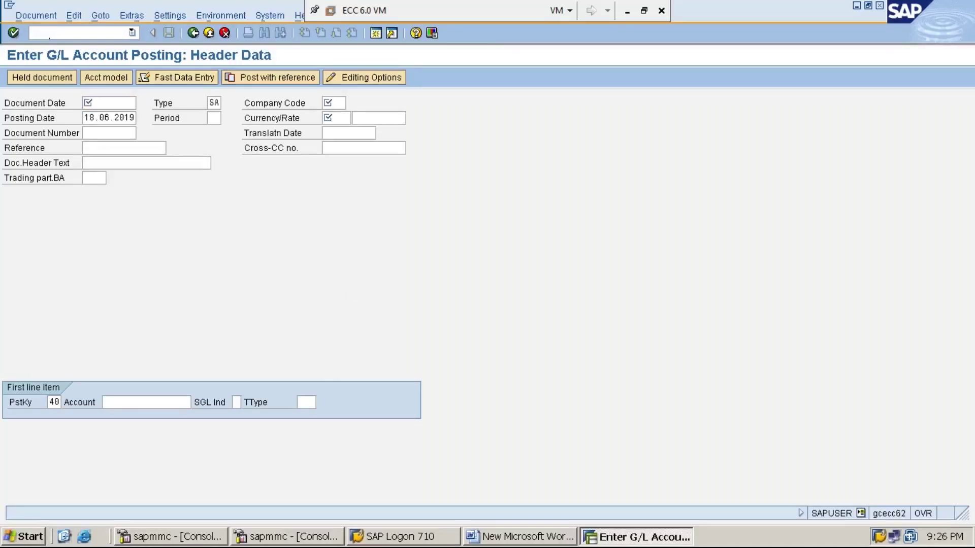
key(F4)
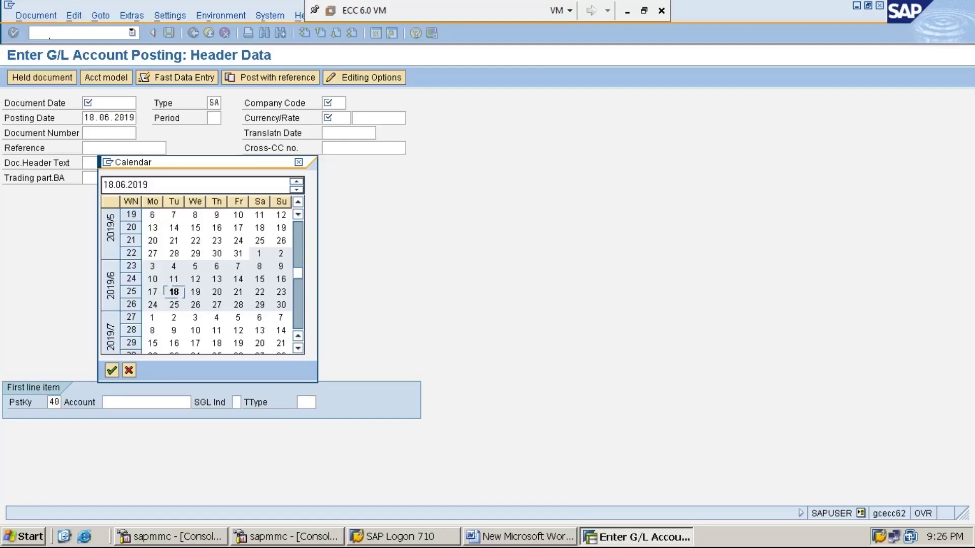
key(Return)
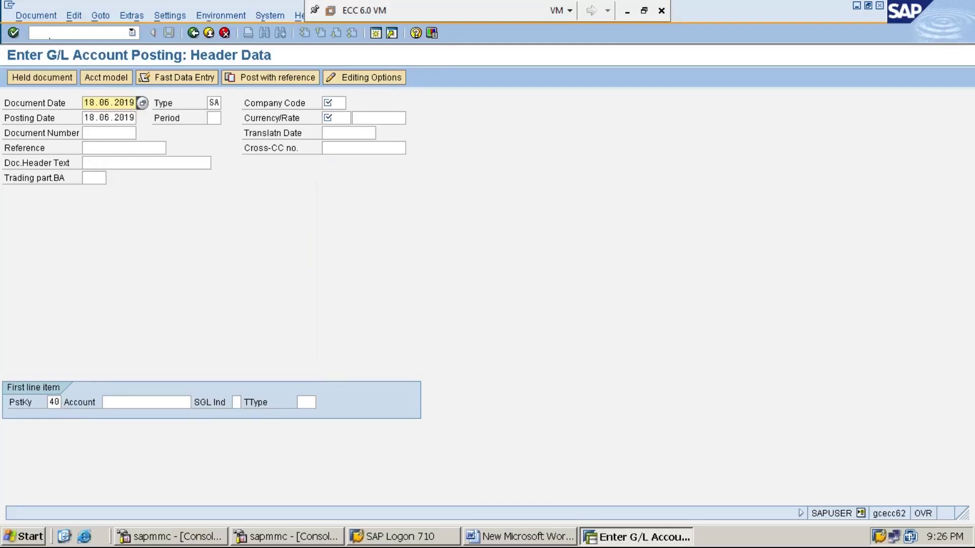
Complete the posting header for document type SA with company code MMI1, period 3 and currency INR.
click(213, 103)
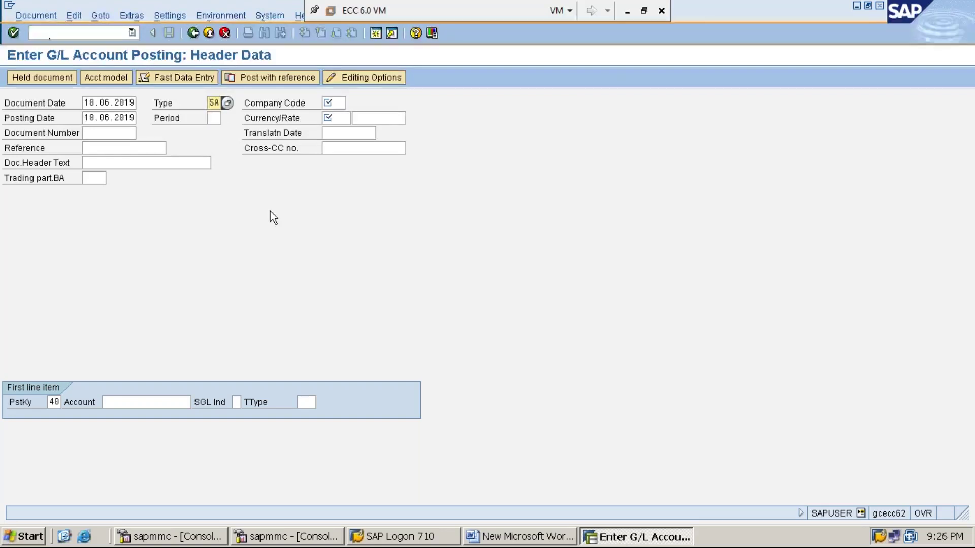
click(335, 103)
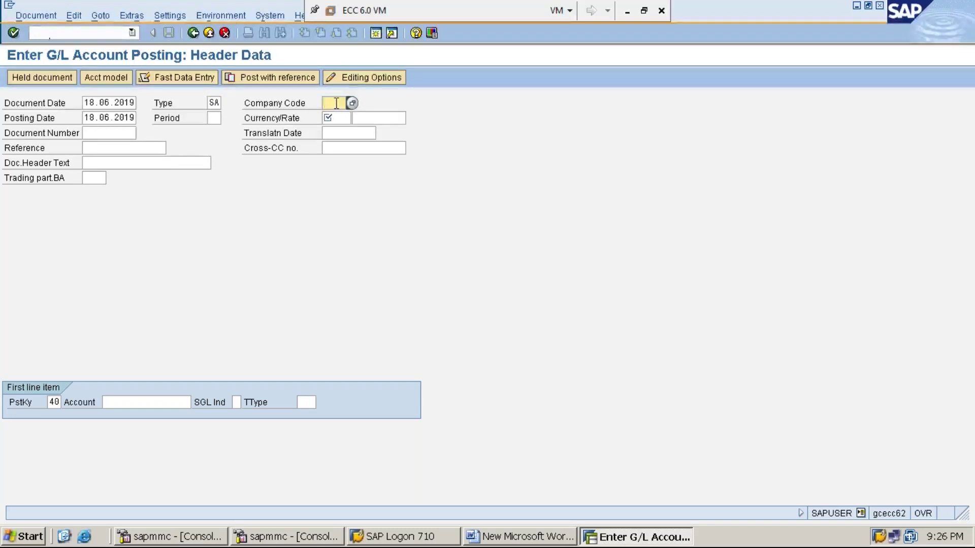
text(MMI1)
click(112, 119)
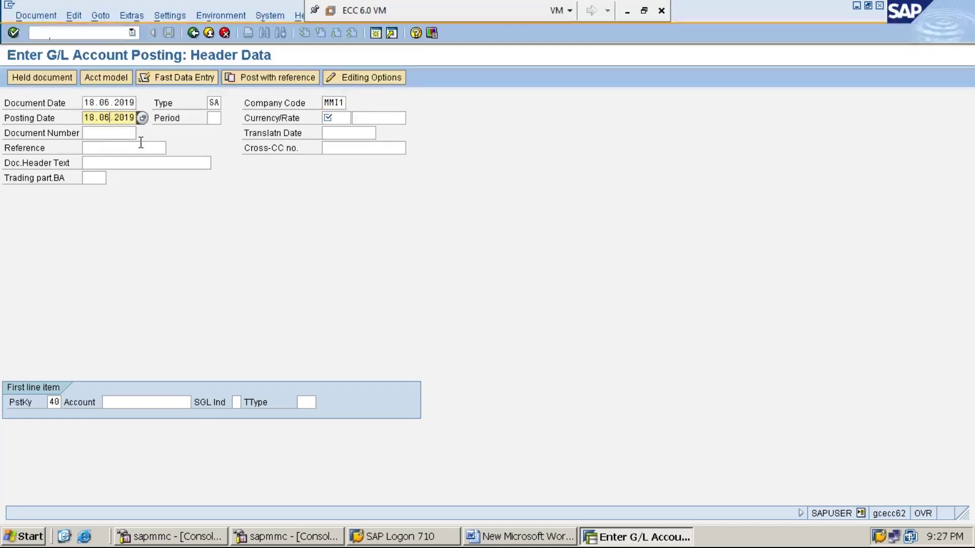
key(Tab)
text(3)
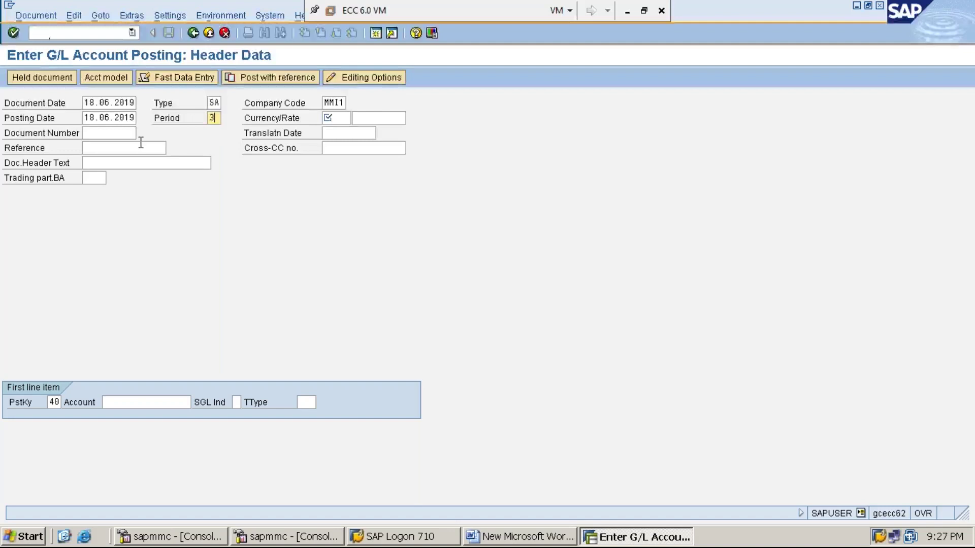
click(344, 118)
text(INR)
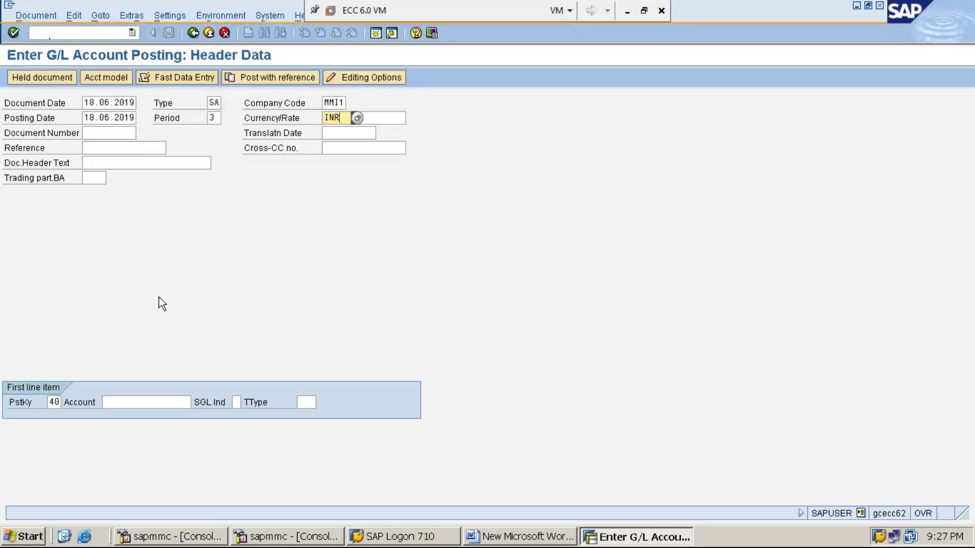
Set the first line item to posting key 50 with G/L account 100001 and proceed to its item details.
click(51, 402)
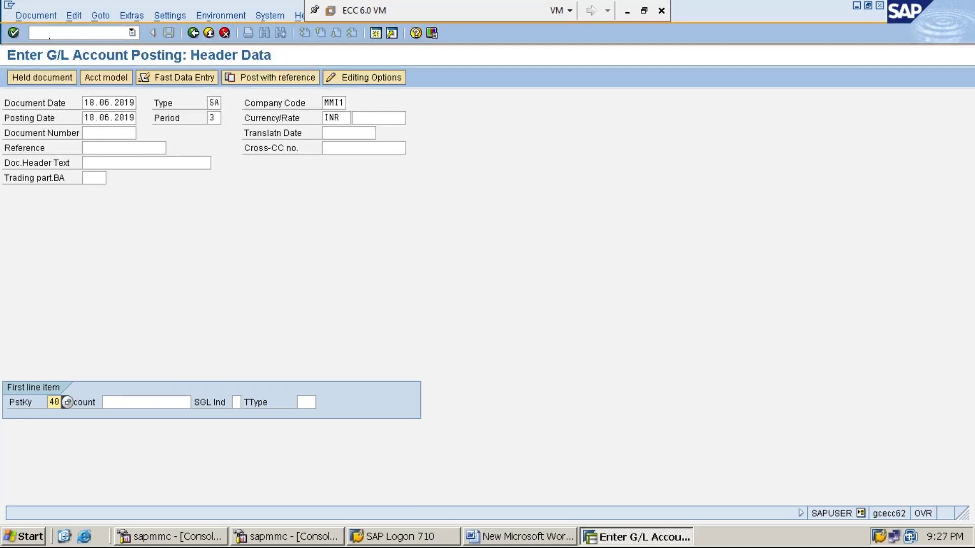
text(5)
click(130, 403)
text(100001)
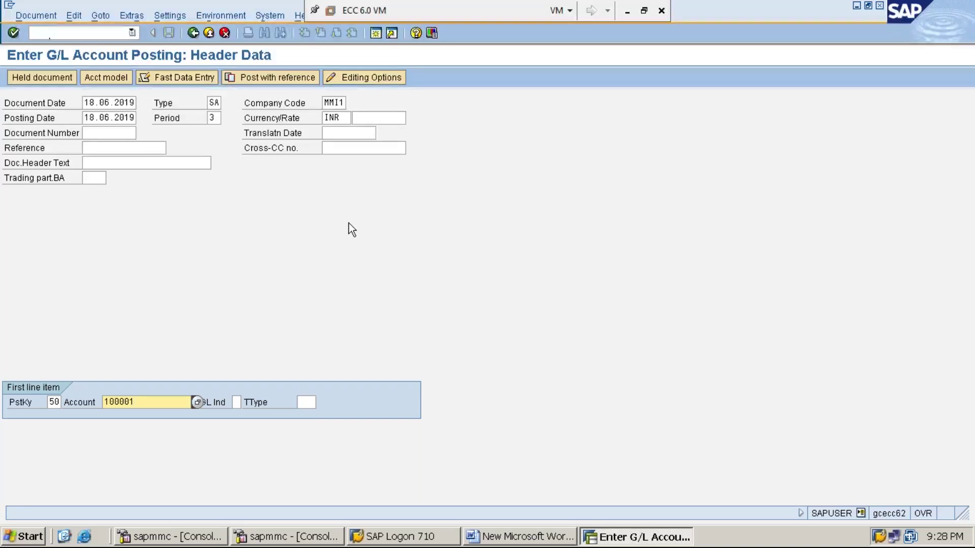
click(51, 402)
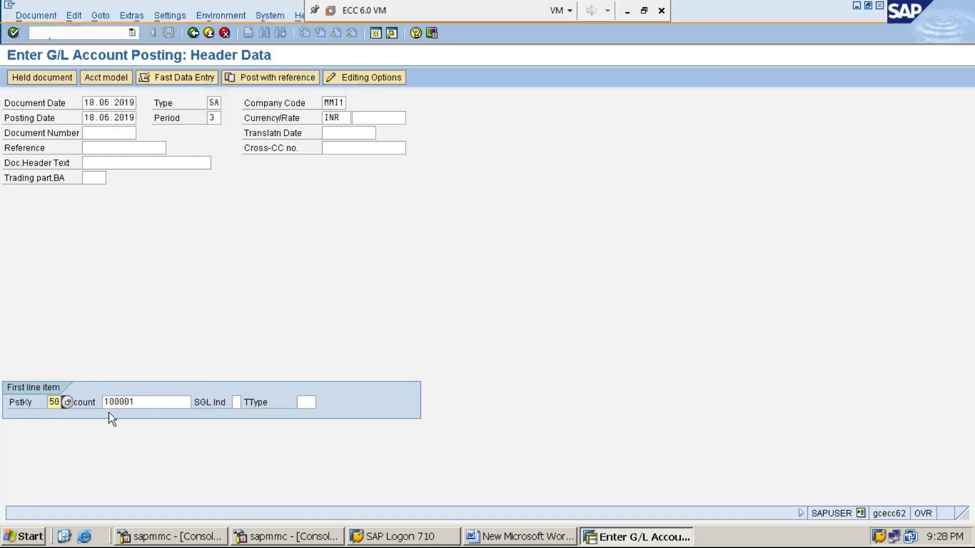
click(150, 402)
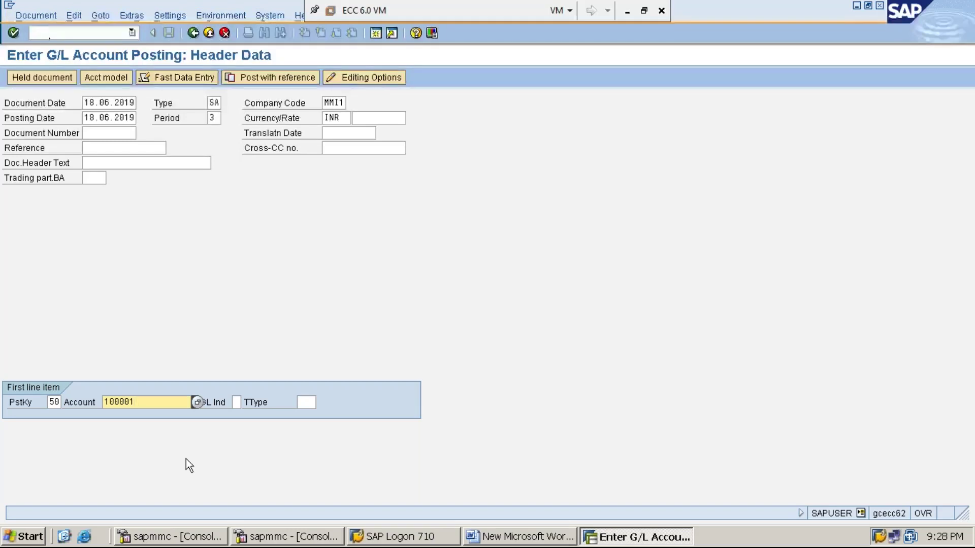
key(Return)
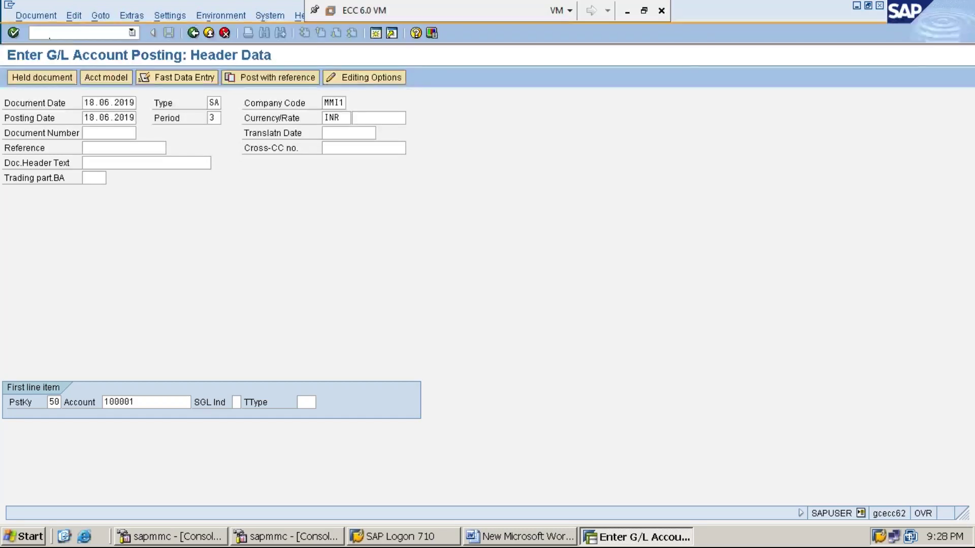
Check the rent amount in the Word notes, then give the credit item amount 77000 and text "RENT OF CC-MMI2 BEING PAID BY CC-MMI1".
click(509, 537)
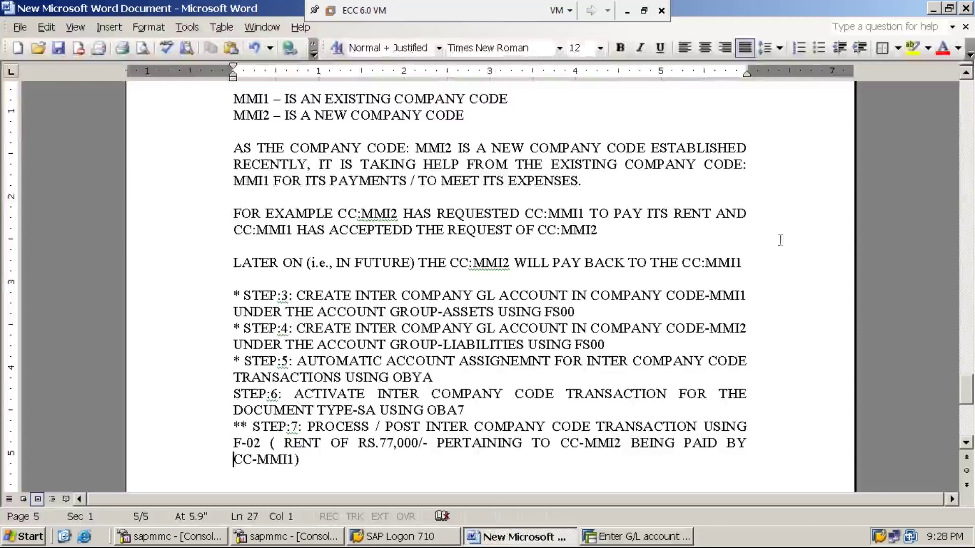
click(935, 10)
text(77)
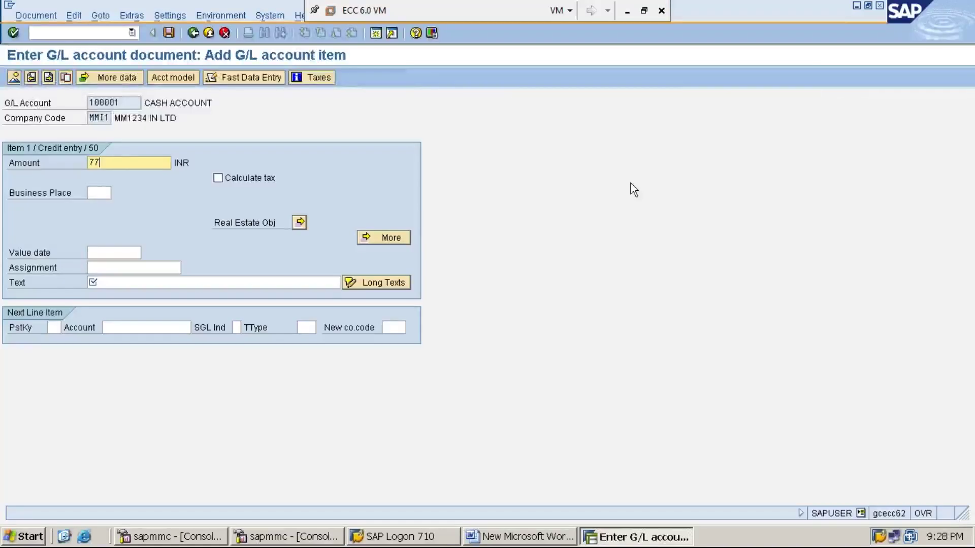
text(000)
click(153, 280)
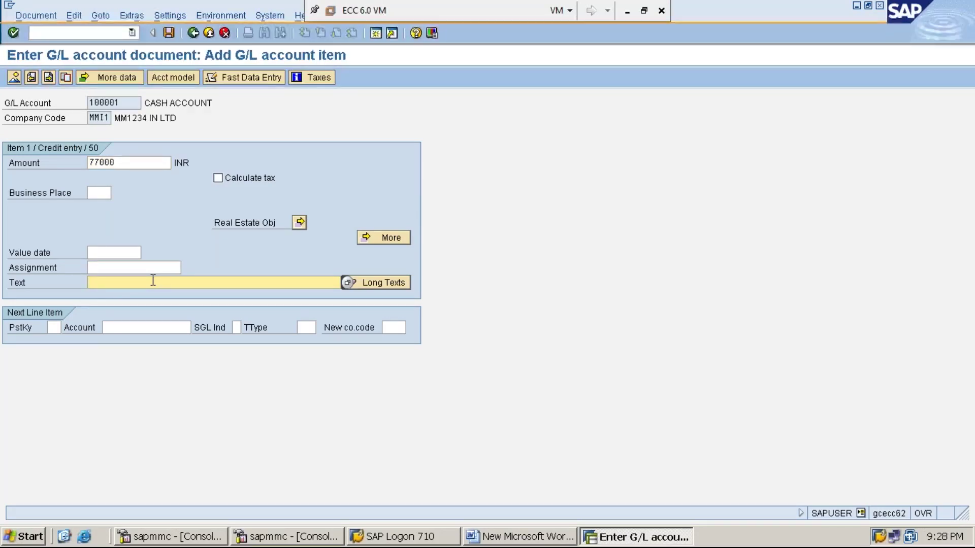
text(RENT IOF CC-MMI2 BEIN)
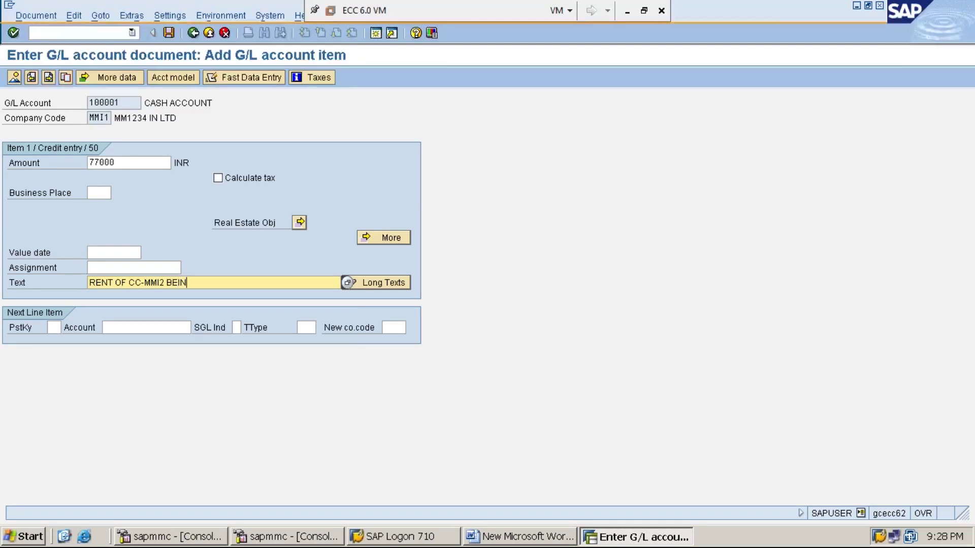
text(G PAID BY CC-MMI1)
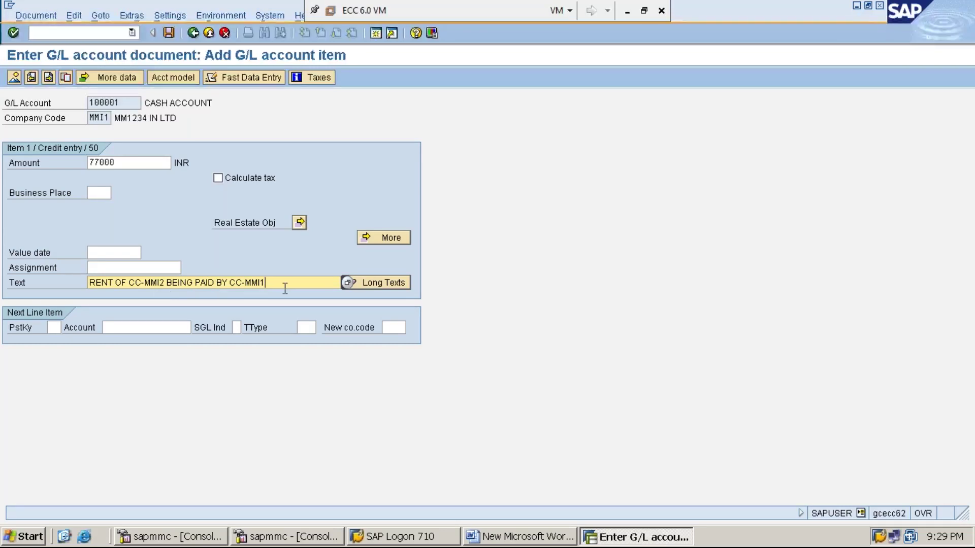
Set the next line item to posting key 40, account 300001 and new company code MMI2.
click(53, 328)
text(40)
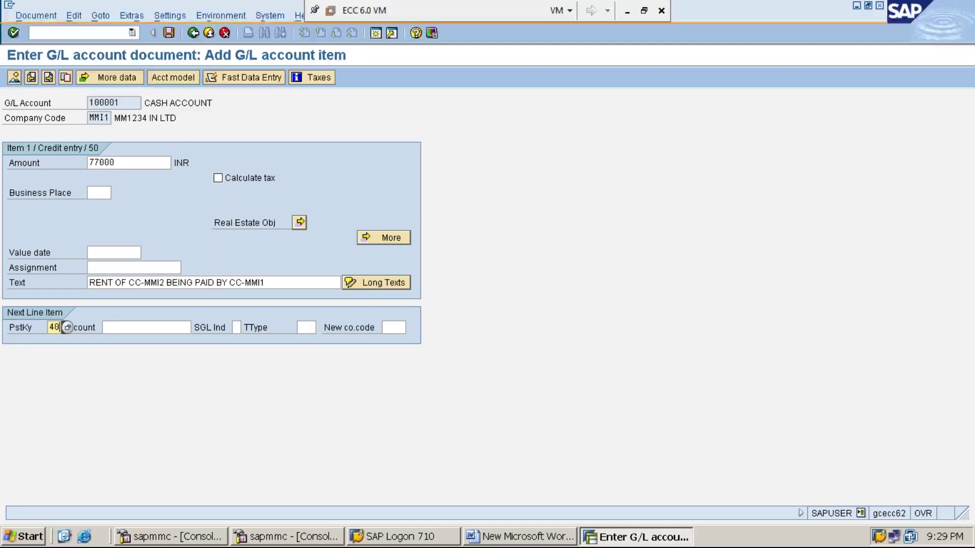
click(114, 331)
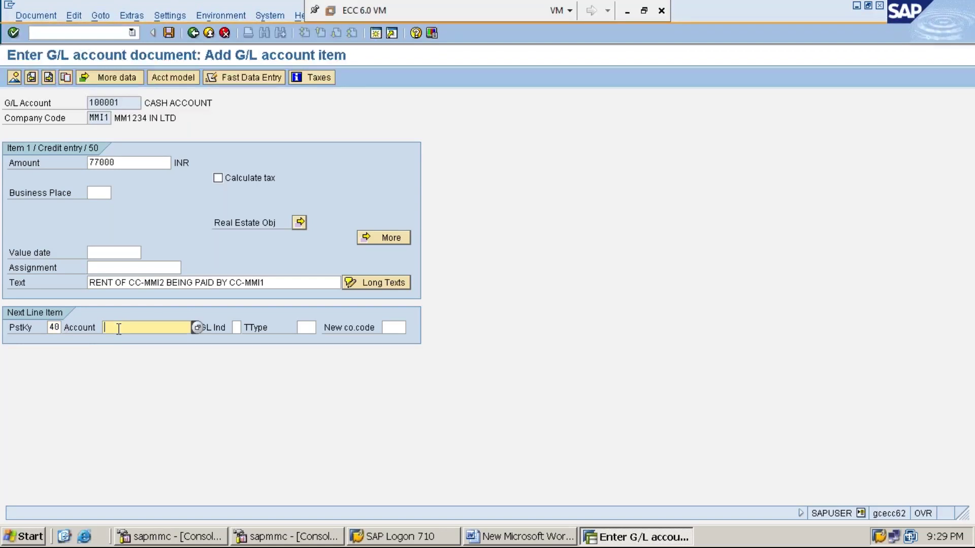
text(3)
key(Down)
key(Return)
click(401, 329)
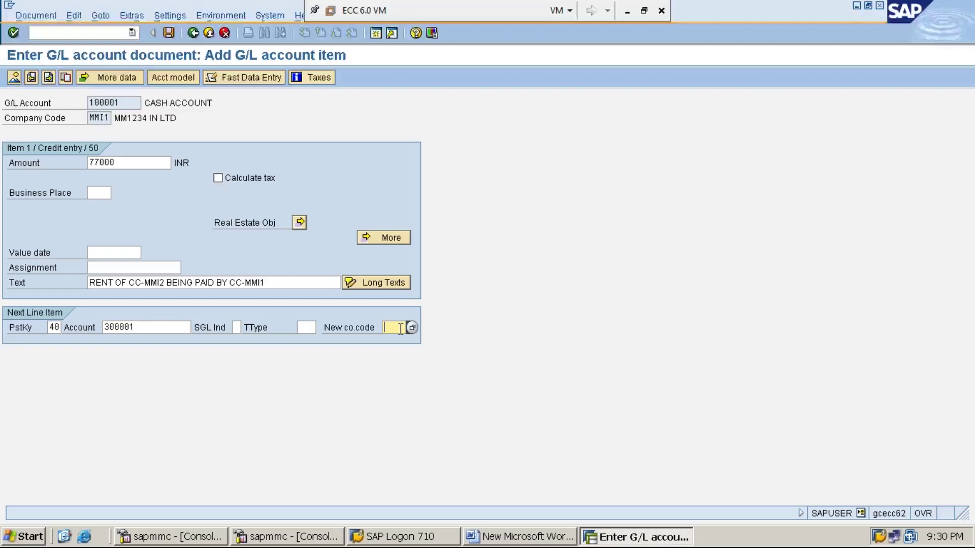
text(MMI2)
Compare the credit item's G/L account and company code with the account and new company code of the next line item.
click(128, 98)
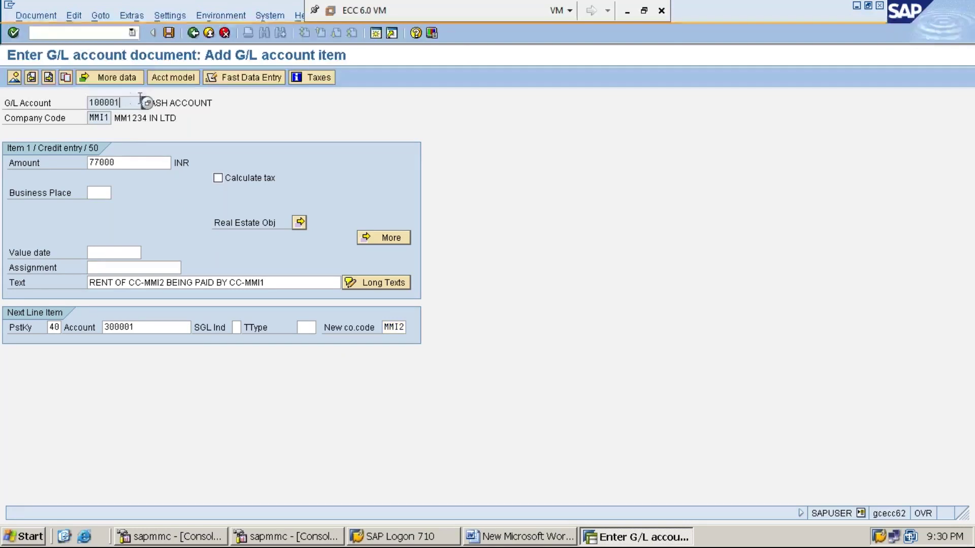
click(102, 119)
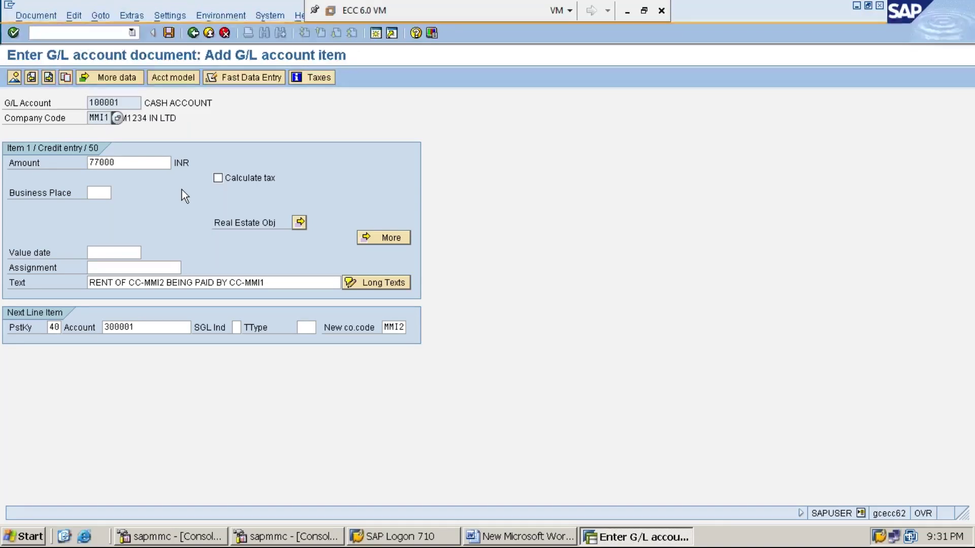
click(101, 118)
click(146, 328)
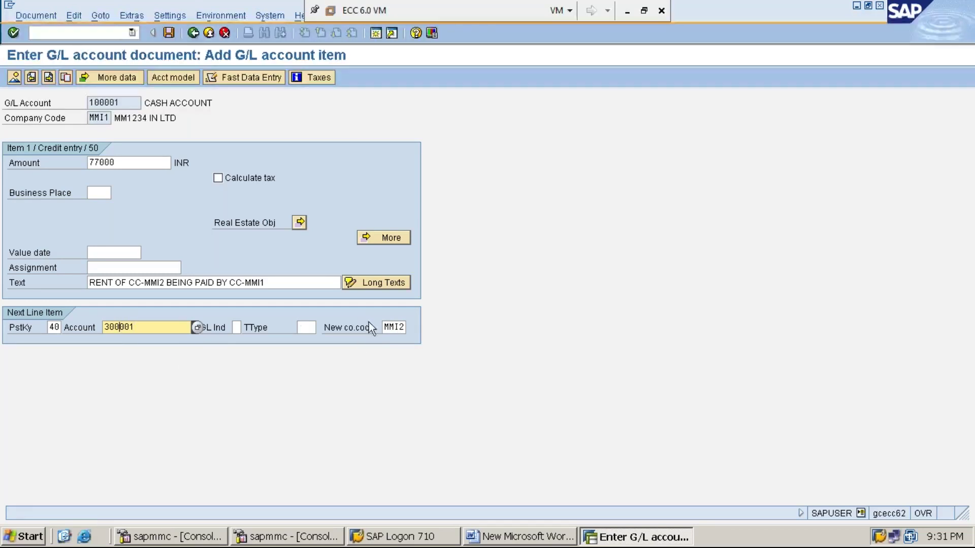
click(390, 327)
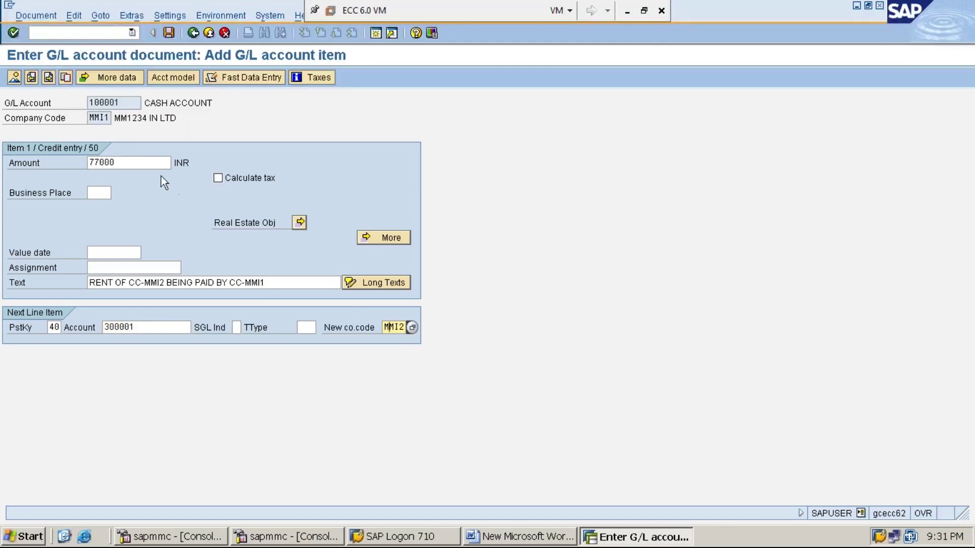
click(104, 118)
click(126, 100)
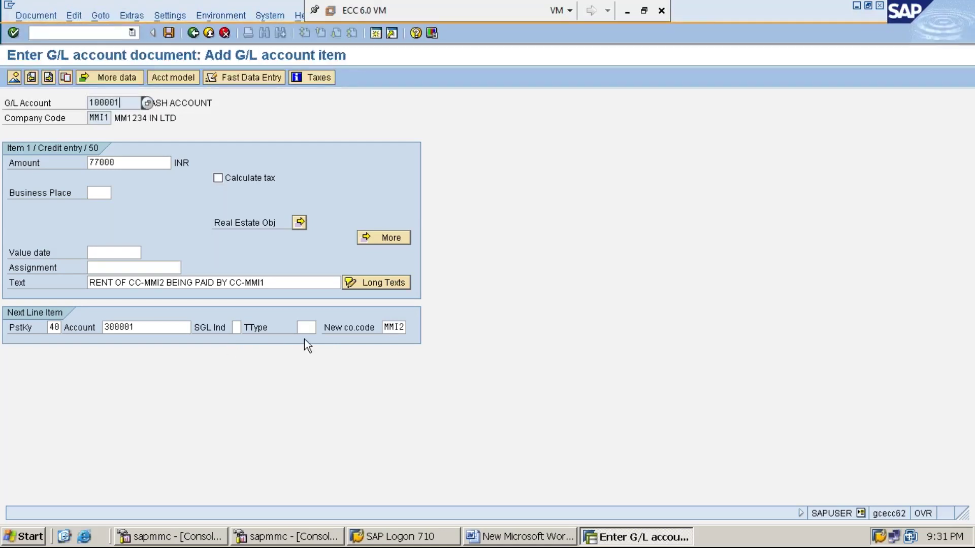
click(142, 328)
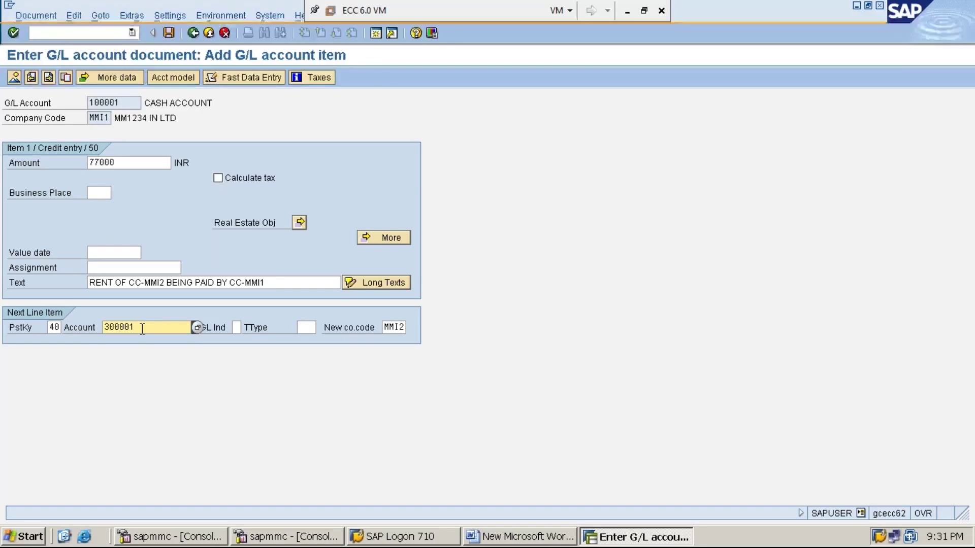
click(398, 328)
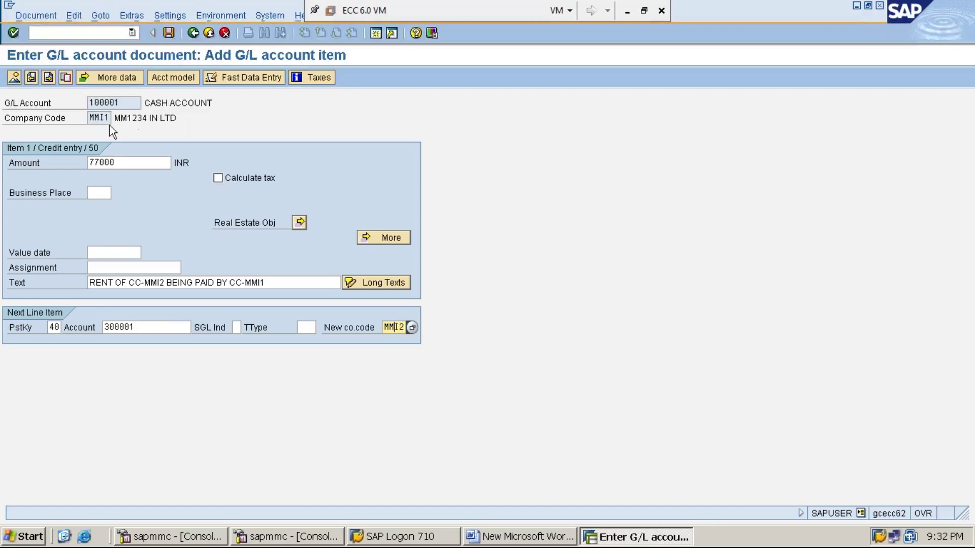
Recheck the company code MMI1 against the next item's account 300001 and new company code MMI2, and proceed to the debit item's details.
click(91, 117)
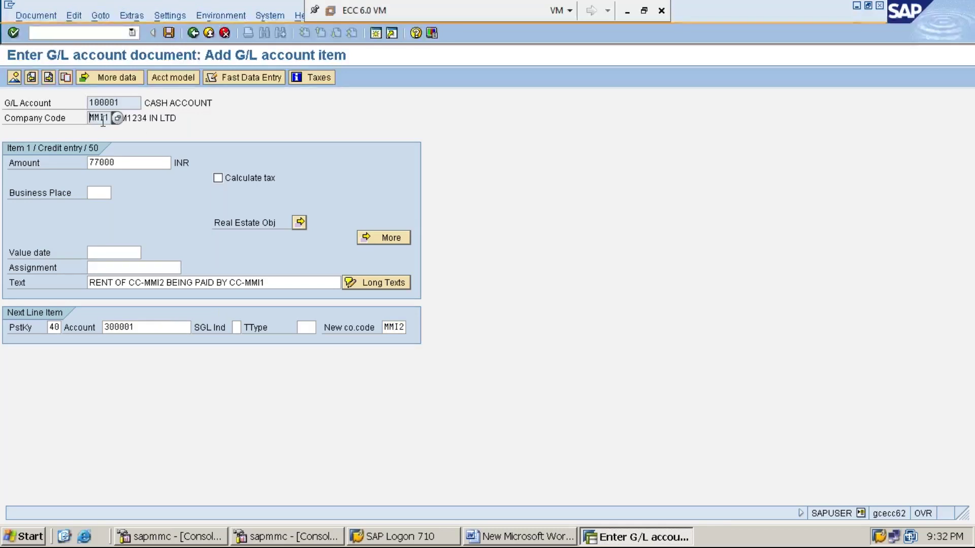
click(125, 105)
click(395, 327)
click(152, 329)
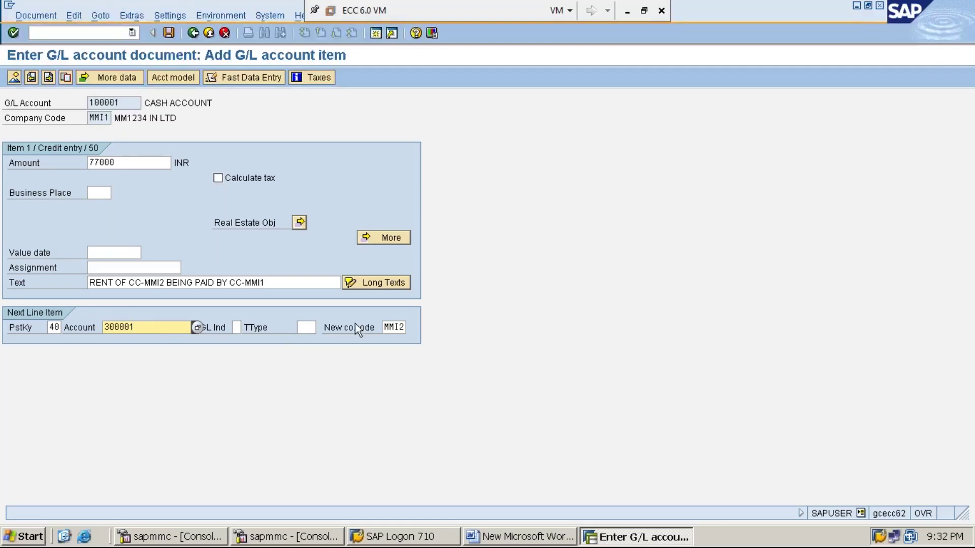
click(403, 327)
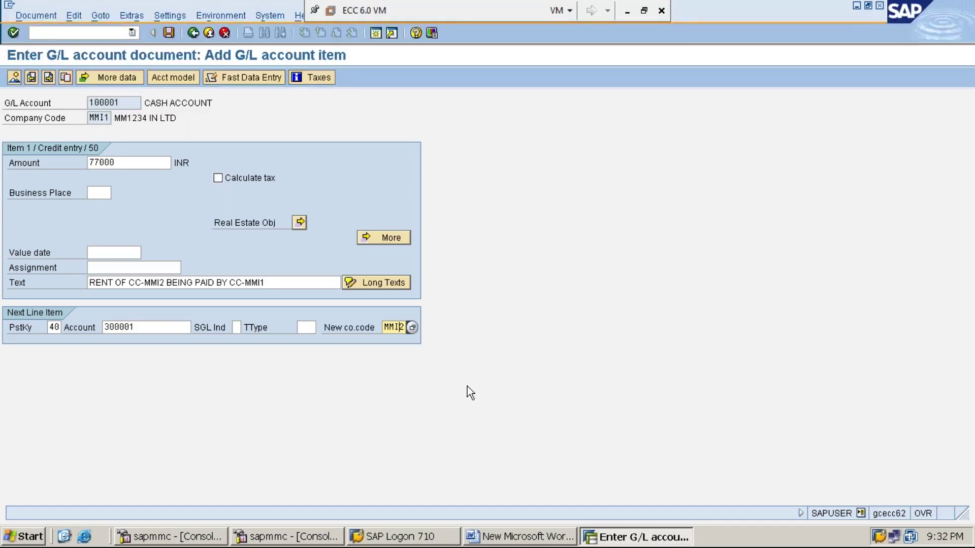
key(Return)
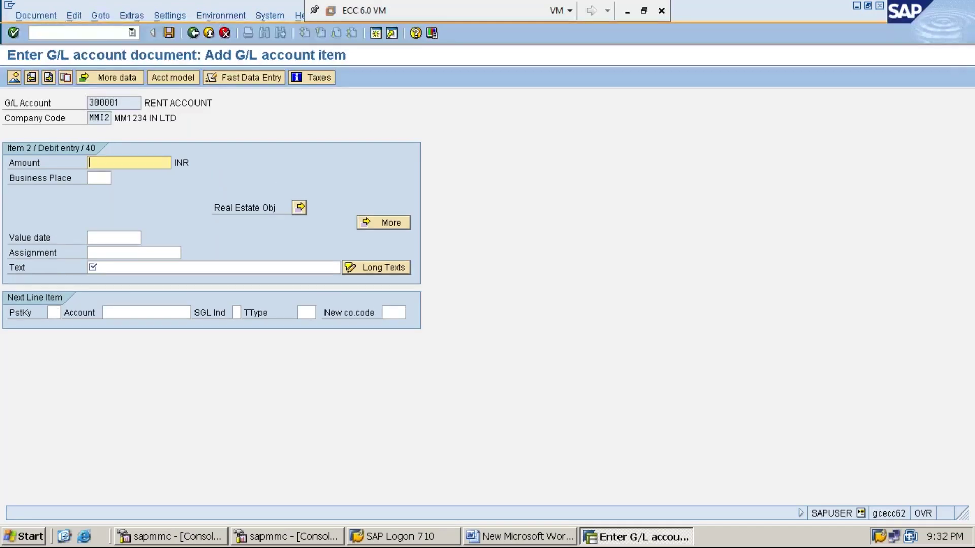
Fill the debit item for rent account 300001 with amount * and text +.
text(*)
key(Tab)
key(Tab)
key(Tab)
key(Tab)
text(+)
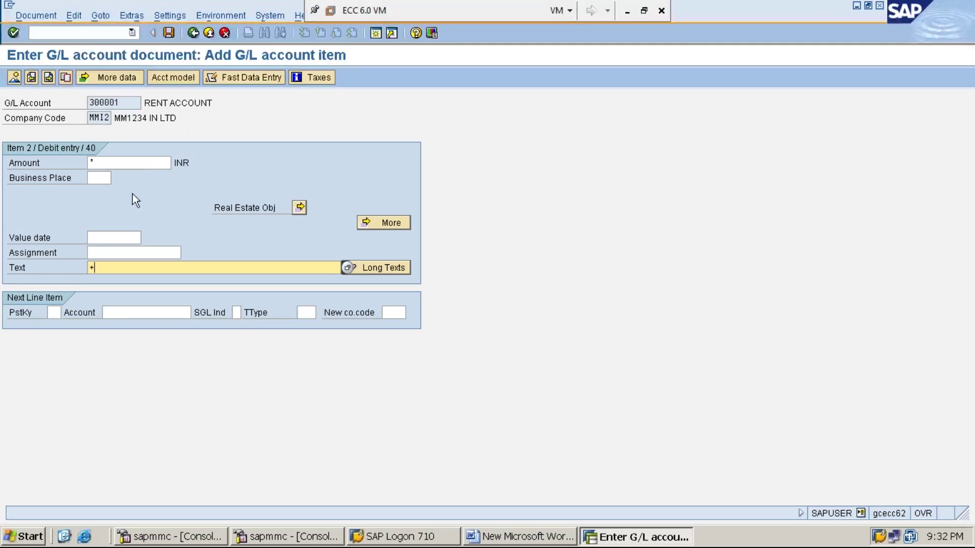
Review the debit item's amount and text entries, and simulate the document.
click(138, 163)
click(139, 268)
click(627, 11)
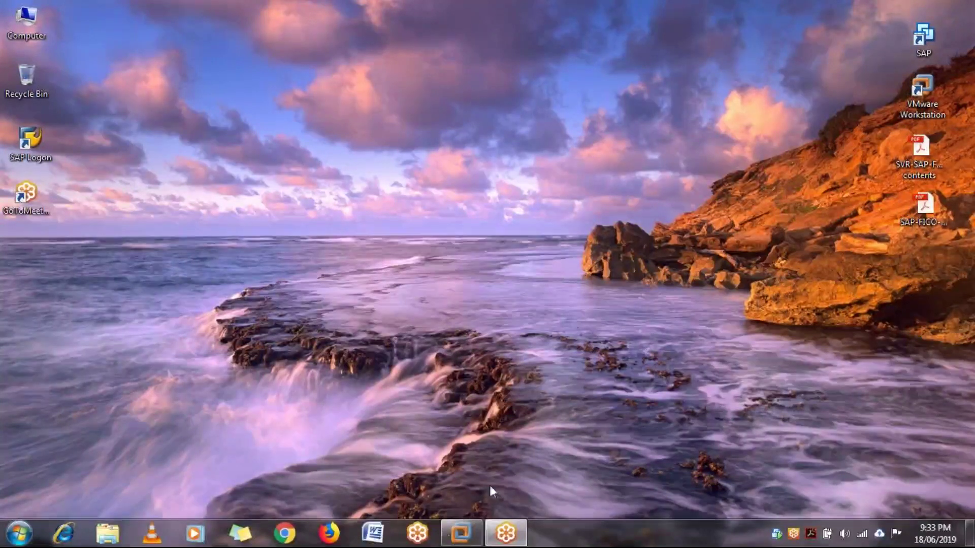
click(460, 532)
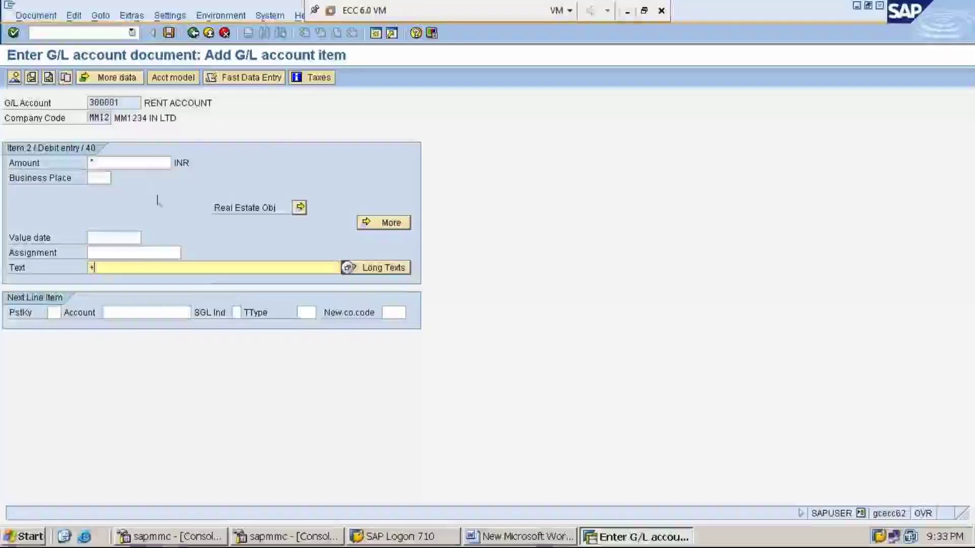
click(131, 162)
click(128, 266)
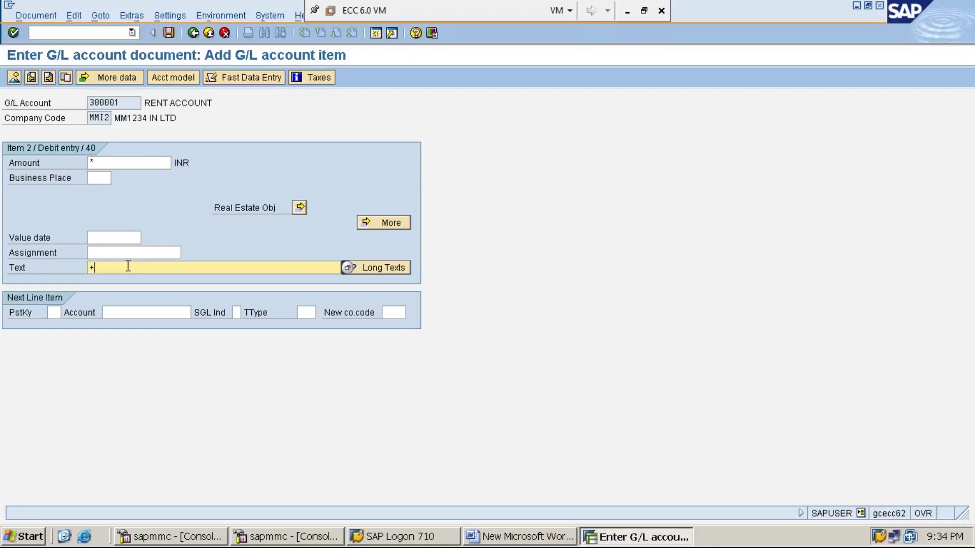
click(36, 16)
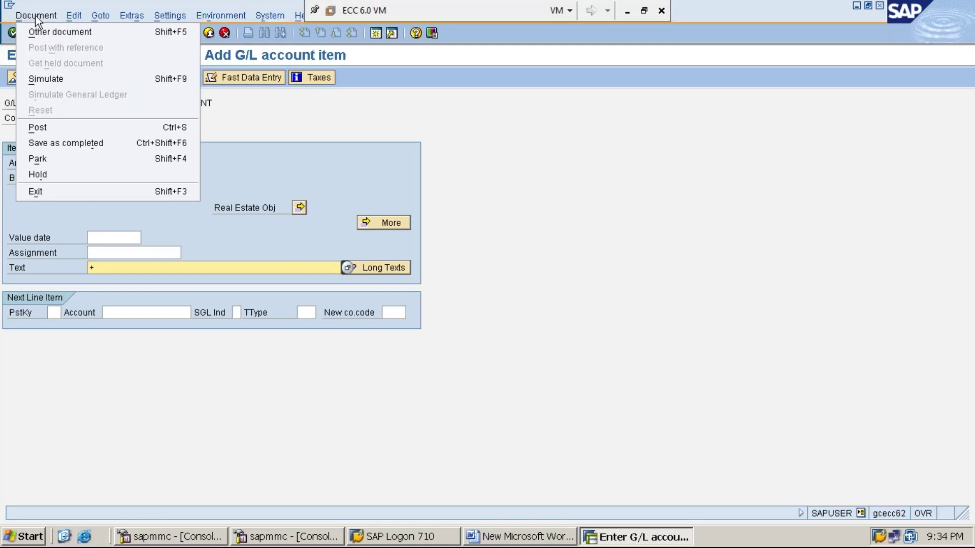
click(69, 81)
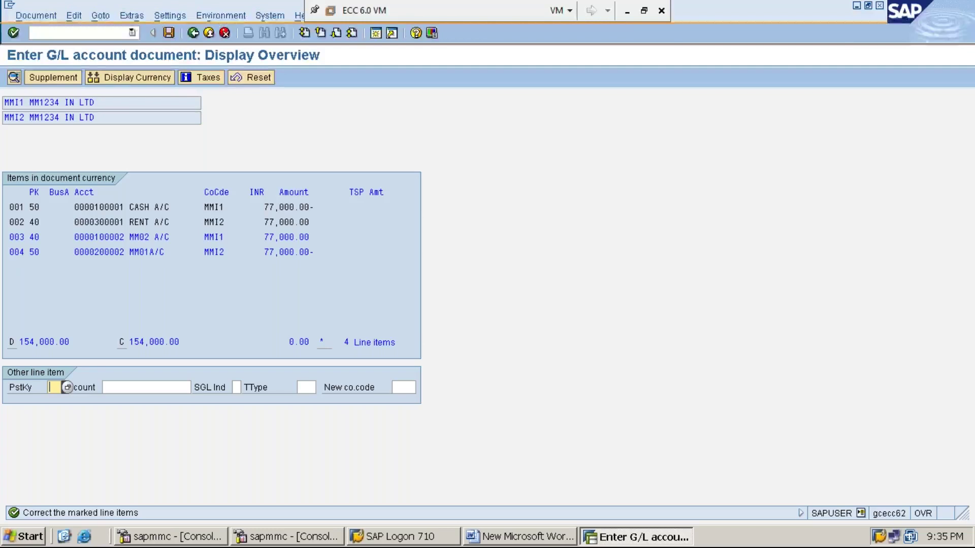
Give the MM02 A/C line of MMI1 the text "RENT OF CC-MMI2 BEING PAID BY CC-MMI1" and return to the document overview.
double_click(145, 237)
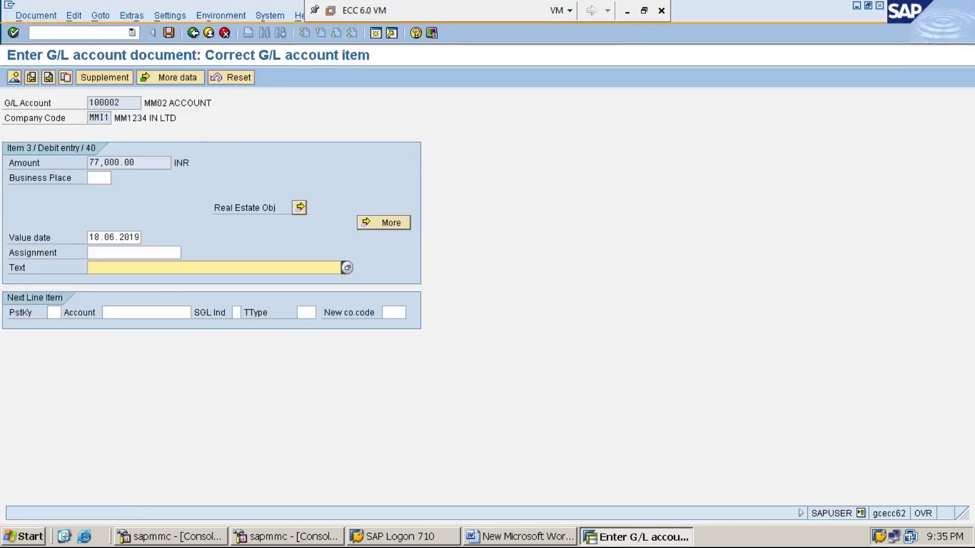
key(BackSpace)
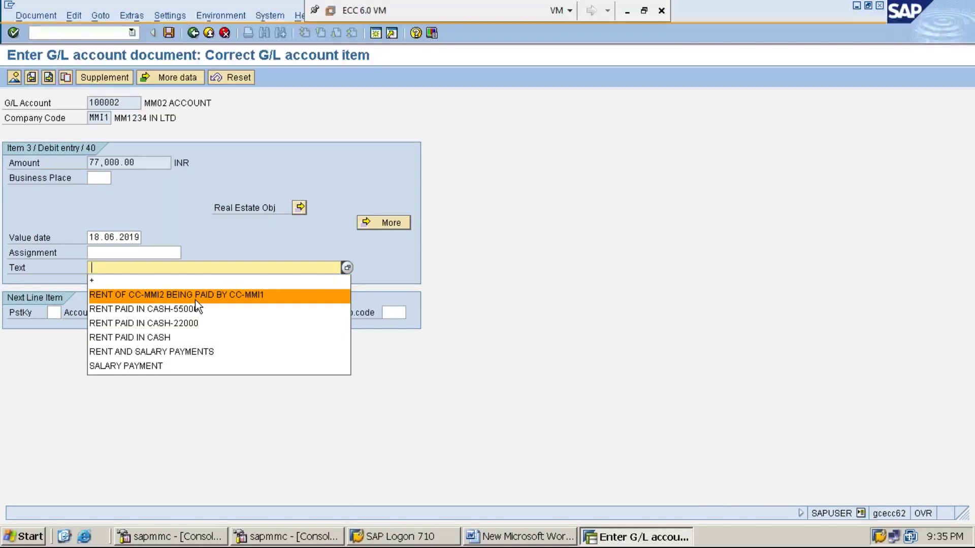
click(196, 301)
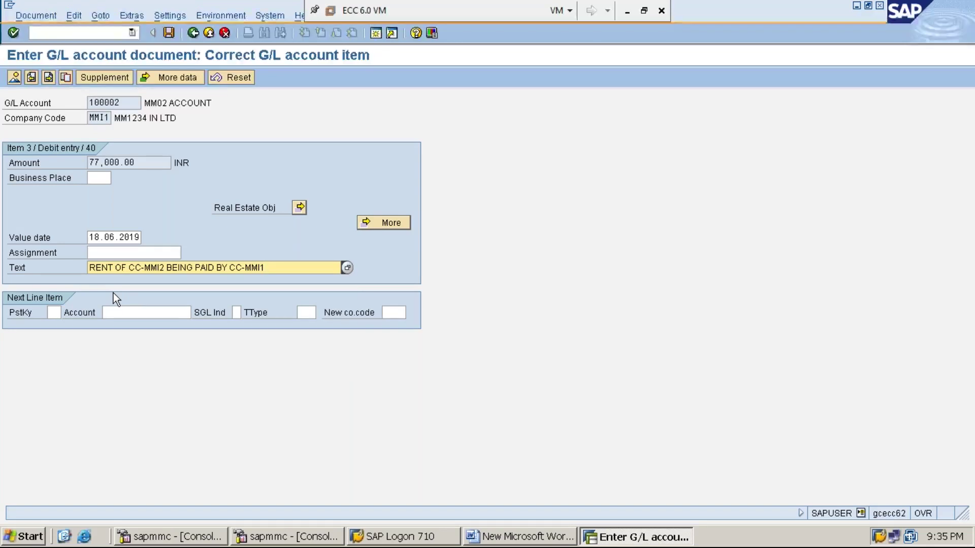
click(193, 33)
click(193, 32)
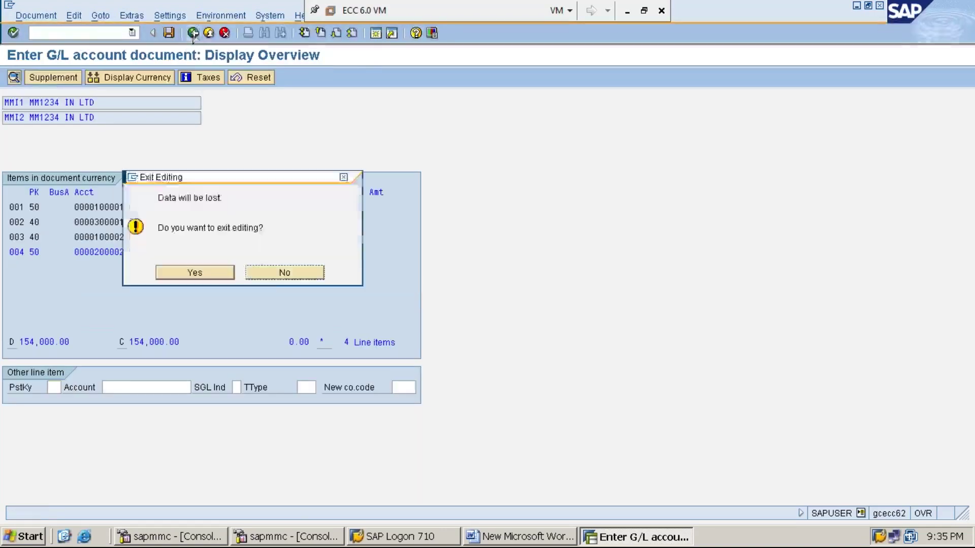
click(283, 275)
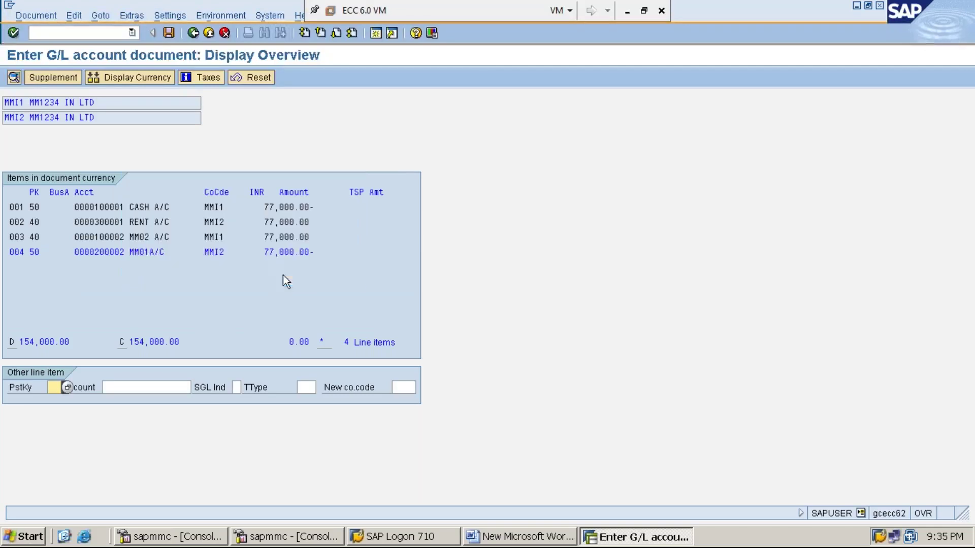
Give the MM01 A/C line of MMI2 the text "RENT OF CC-MMI2 BEING PAID BY CC-MMI1" and return to the document overview.
double_click(152, 252)
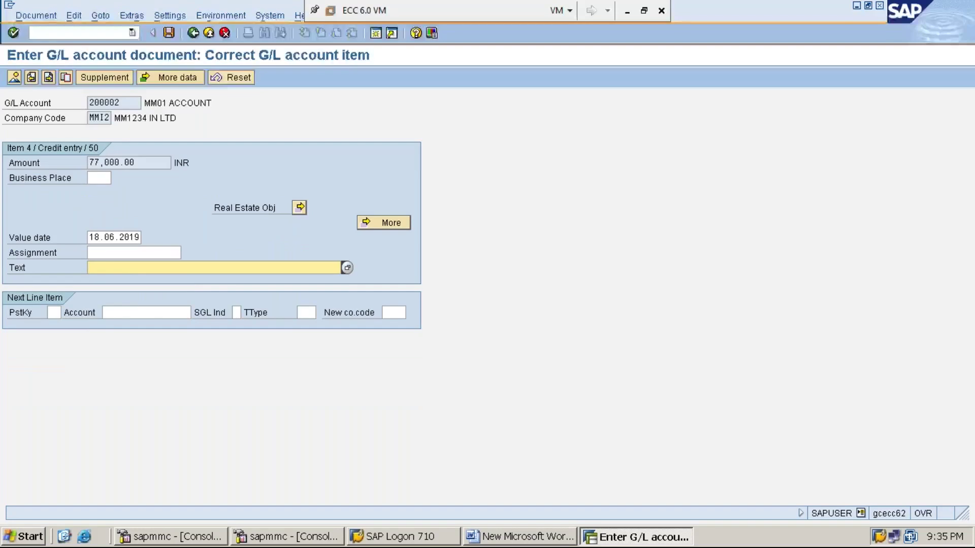
key(BackSpace)
click(182, 278)
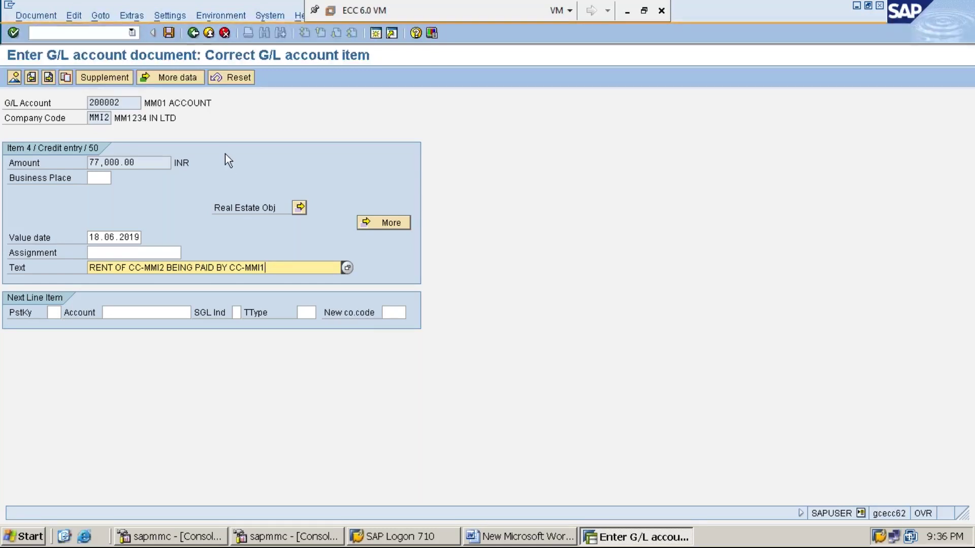
click(193, 34)
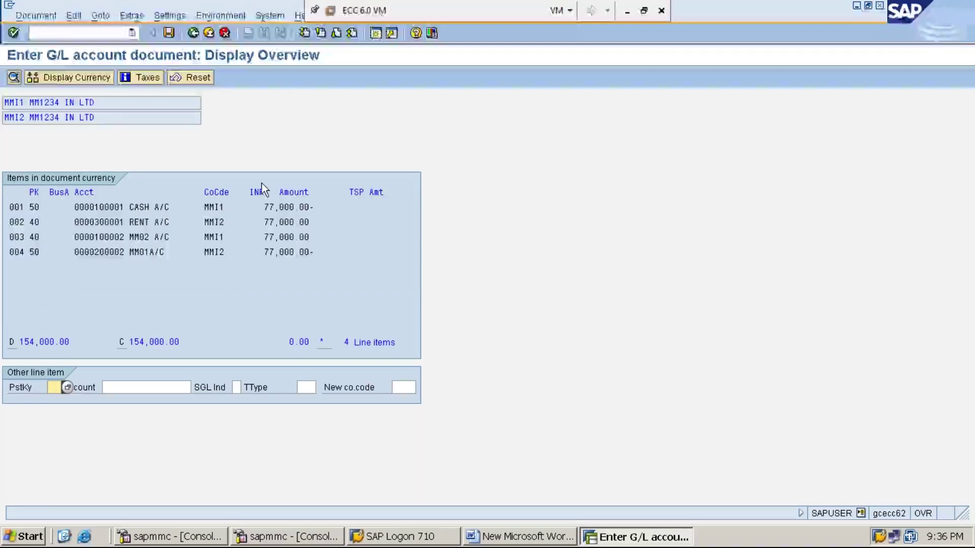
Post the cross-company rent document, and leave the posting transaction with /N.
click(169, 37)
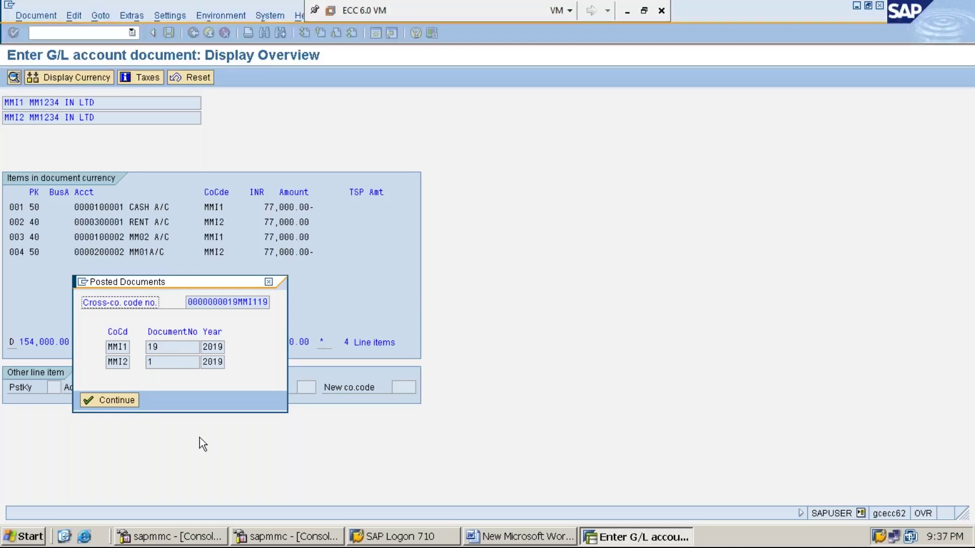
click(92, 401)
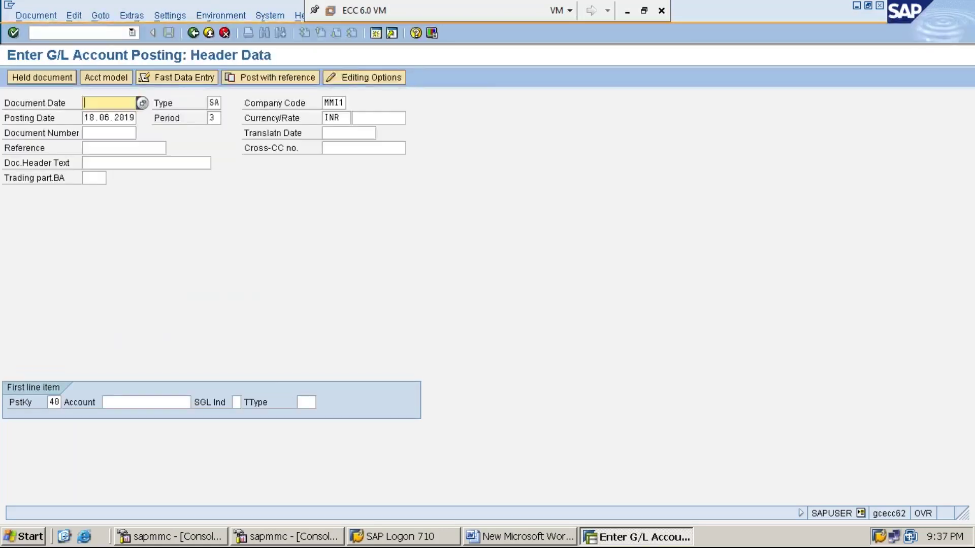
click(106, 34)
text(/n)
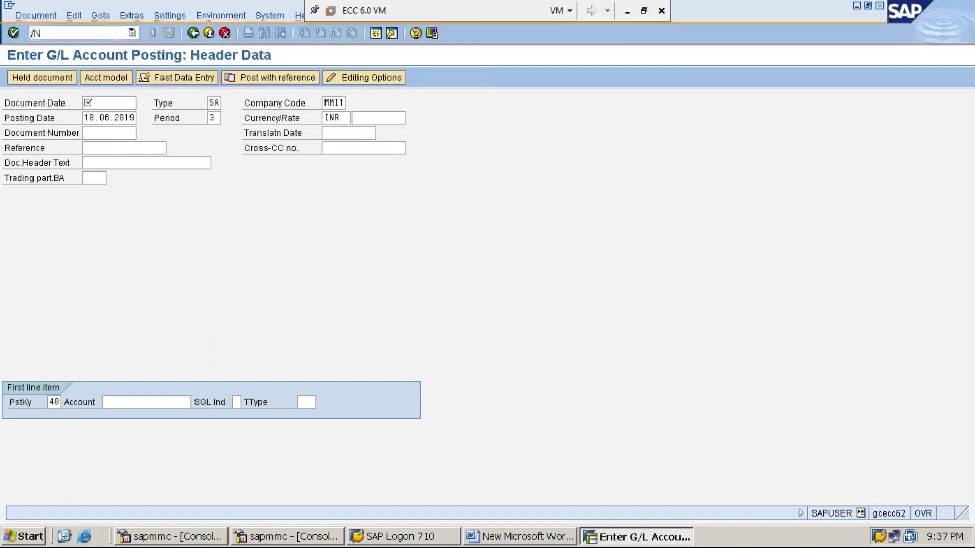
key(Return)
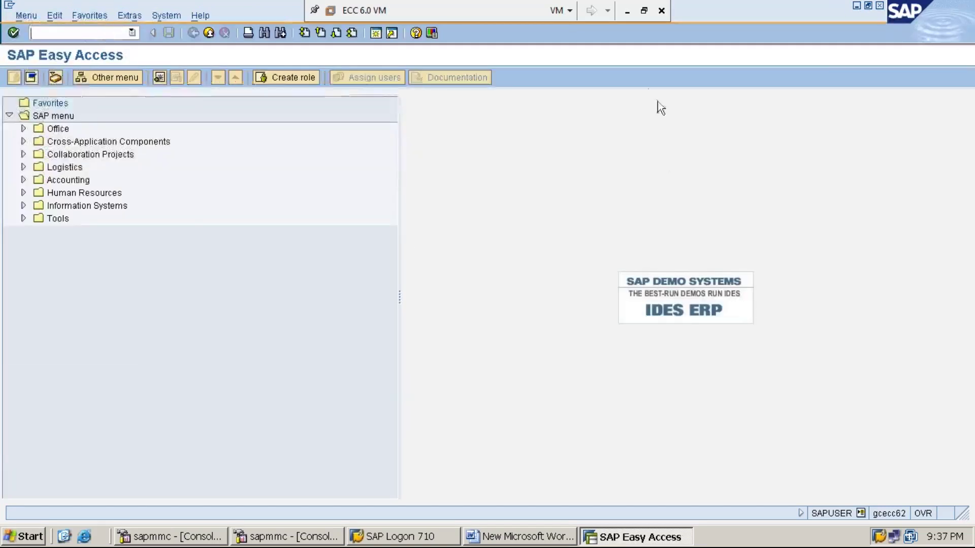
Switch to the SAP Easy Access session on the other desktop and open the document types overview by transaction code.
click(626, 11)
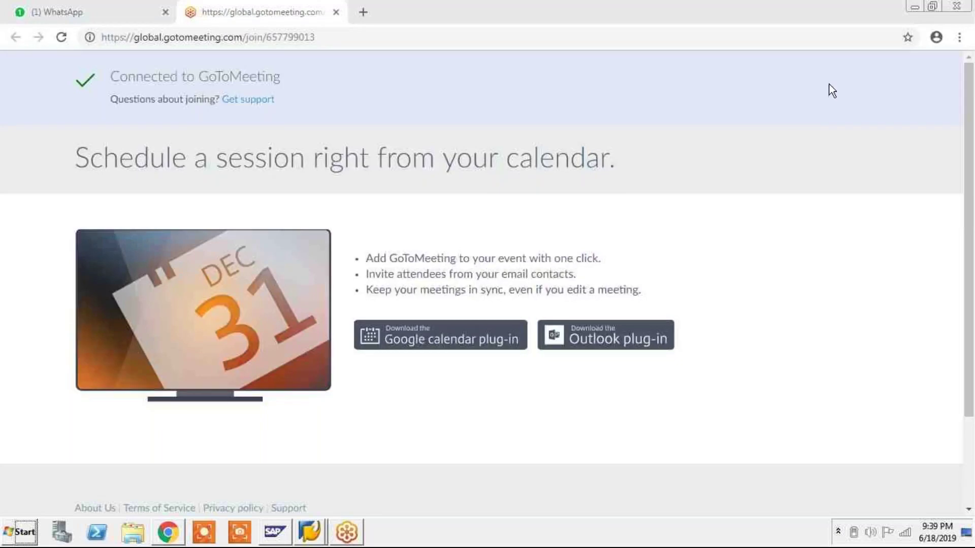
click(913, 7)
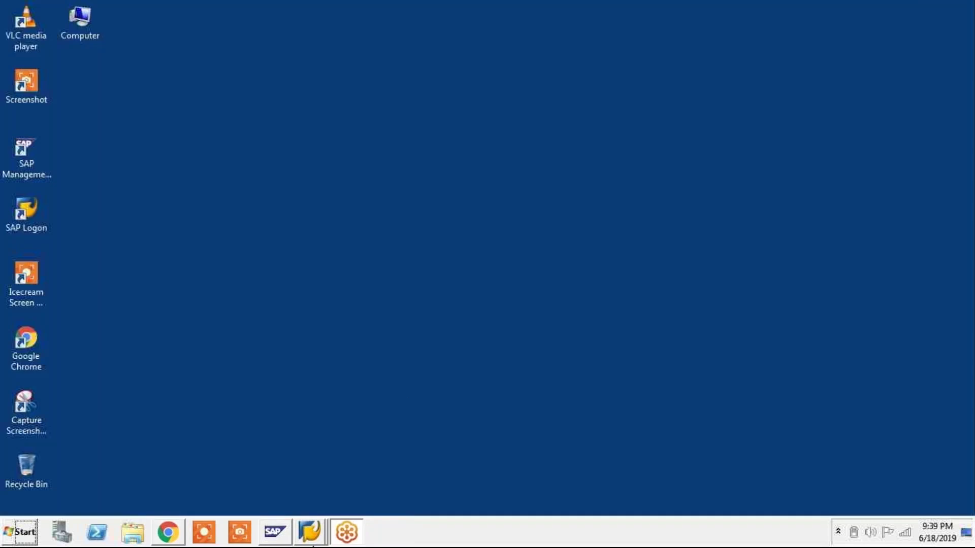
mouse_move(313, 542)
click(318, 503)
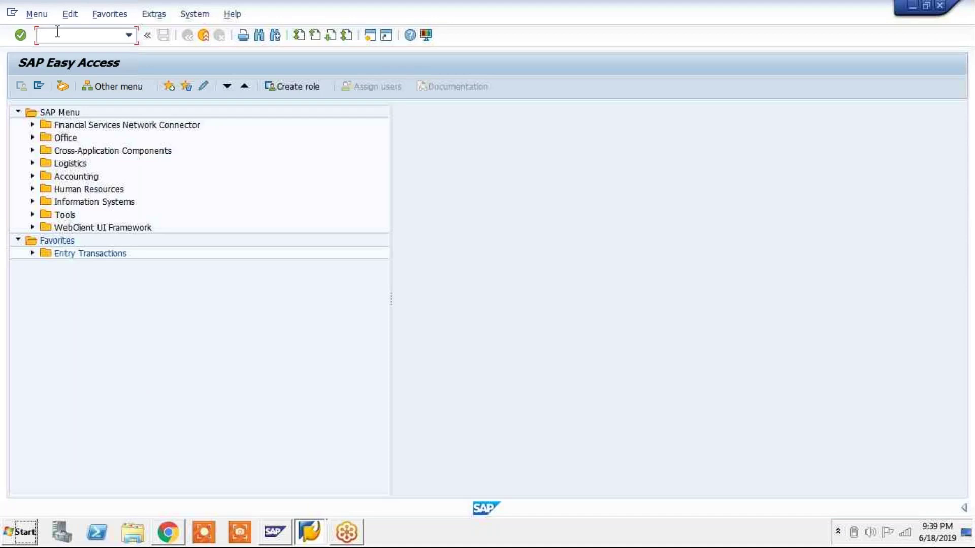
text(OB)
text(A)
text(1)
key(Return)
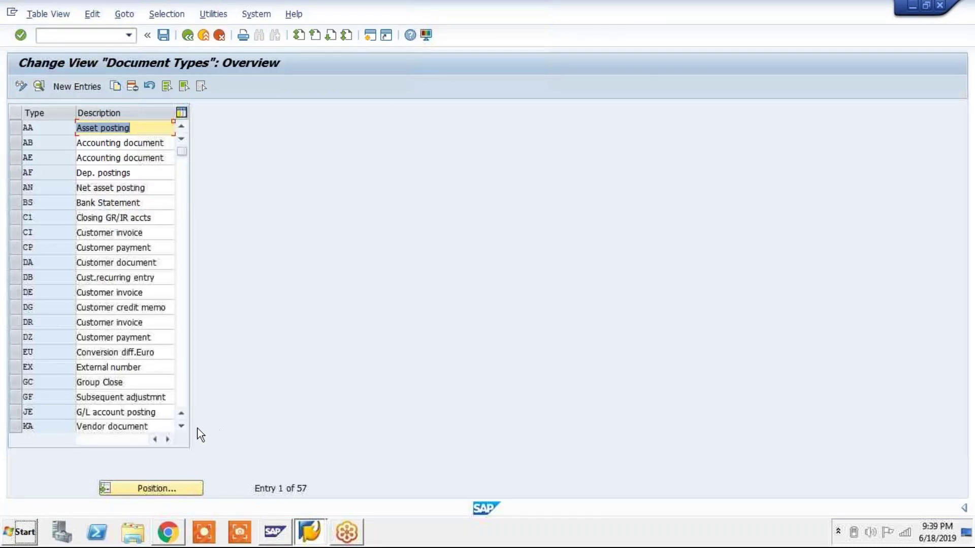
Position the document types list on SA and open the details of that G/L account document type.
click(152, 488)
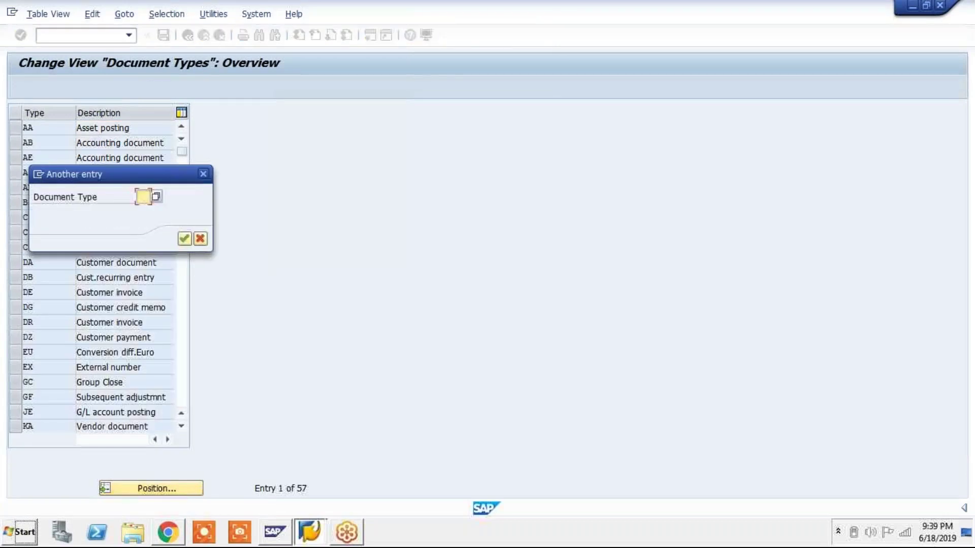
text(SA)
key(Return)
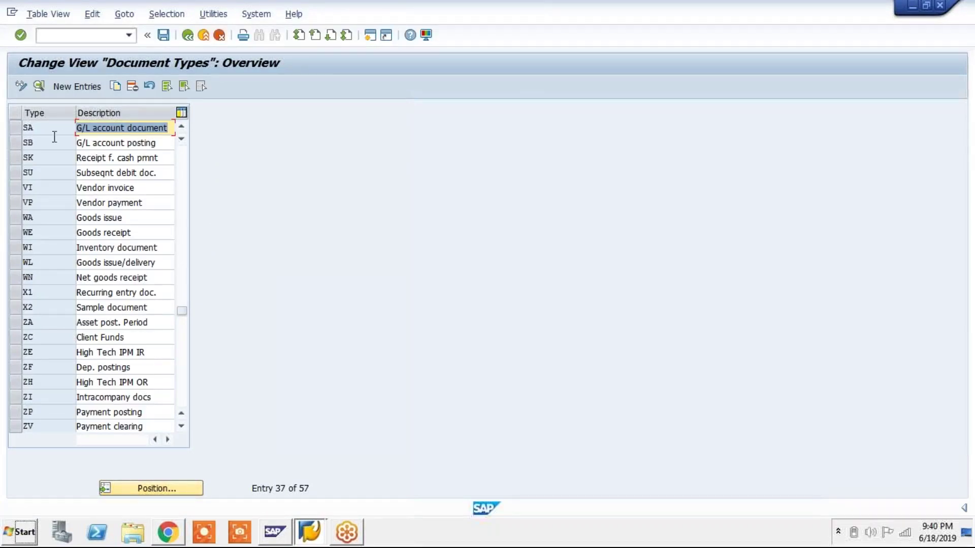
click(19, 130)
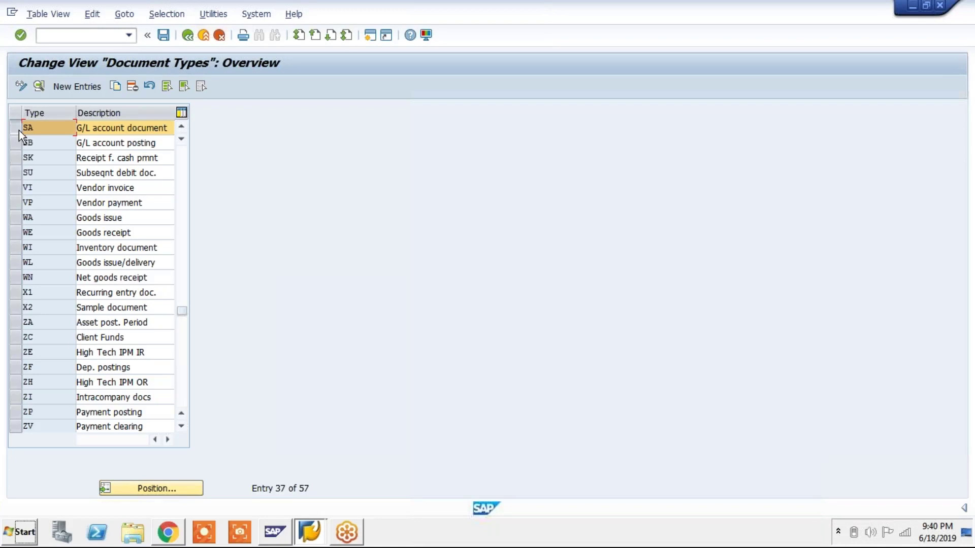
click(40, 86)
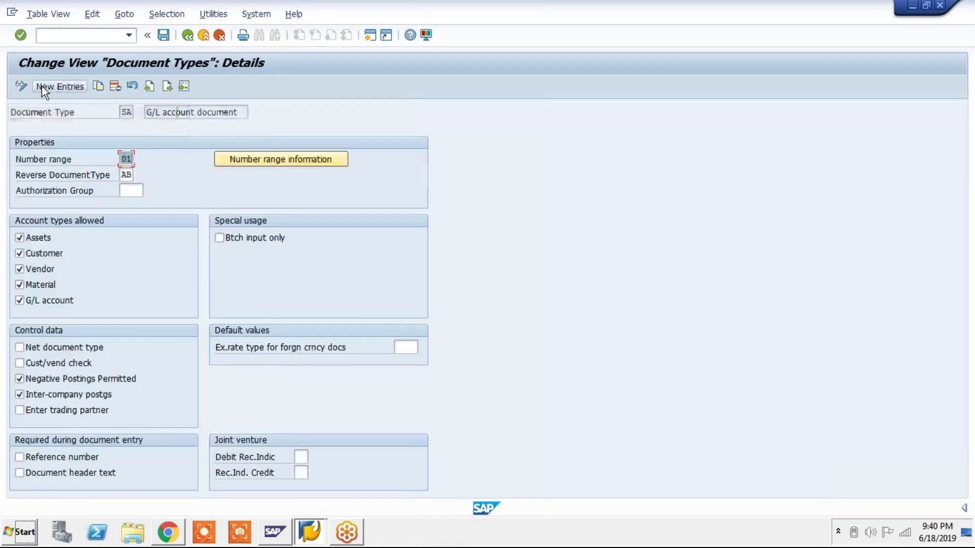
Open the number range intervals of company code MMI1 for editing from document type SA's number range information.
click(307, 166)
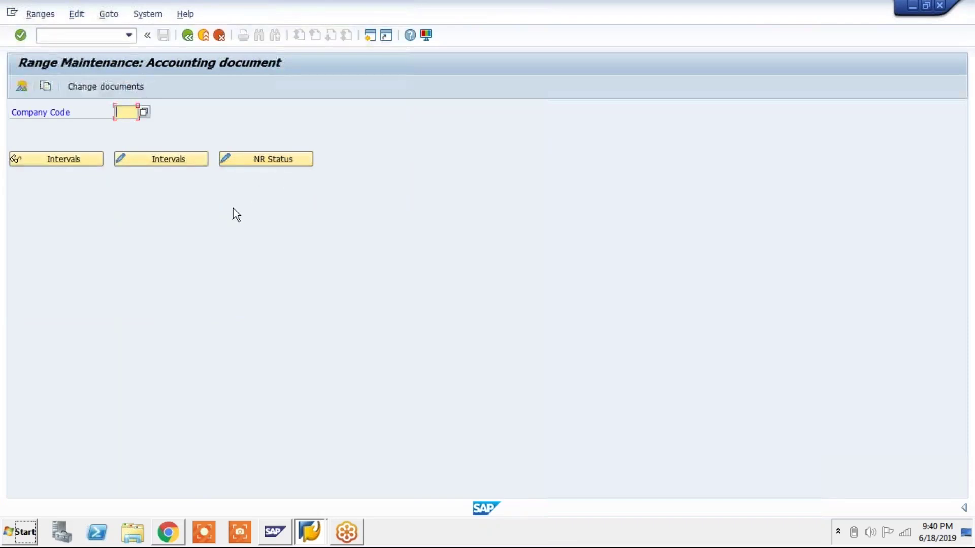
text(MMI1)
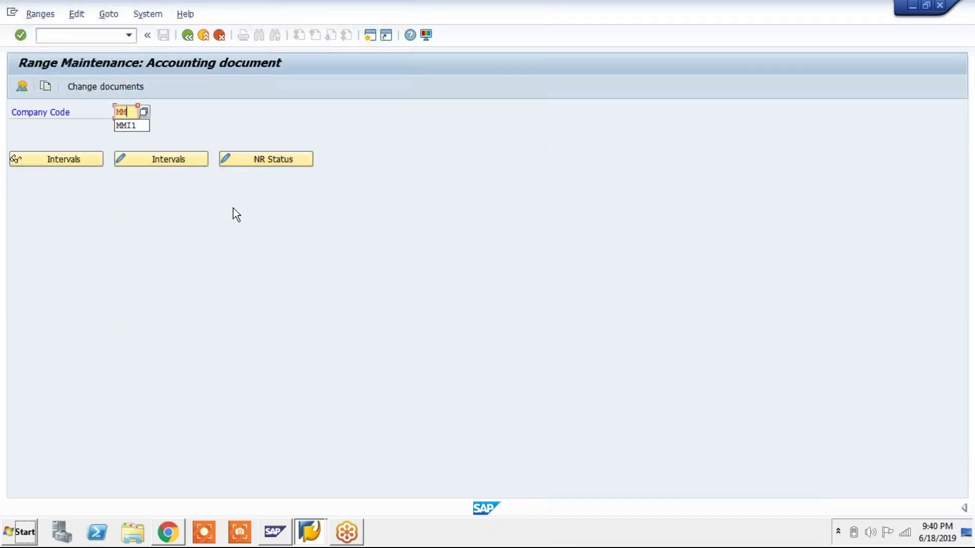
click(182, 160)
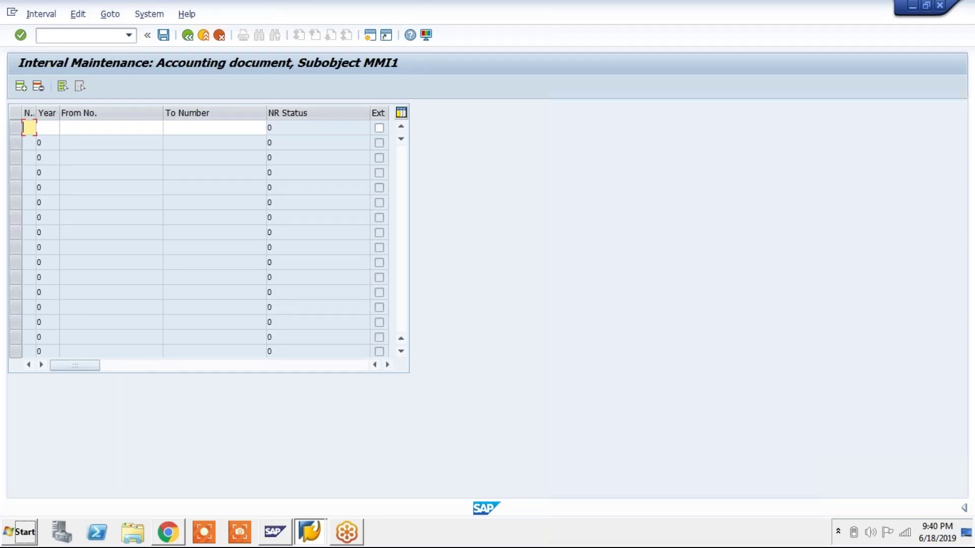
Create number range interval 01 for year 2019 from 1 to 10000 for MMI1, and save it.
text(01)
click(164, 157)
click(57, 128)
text(2019)
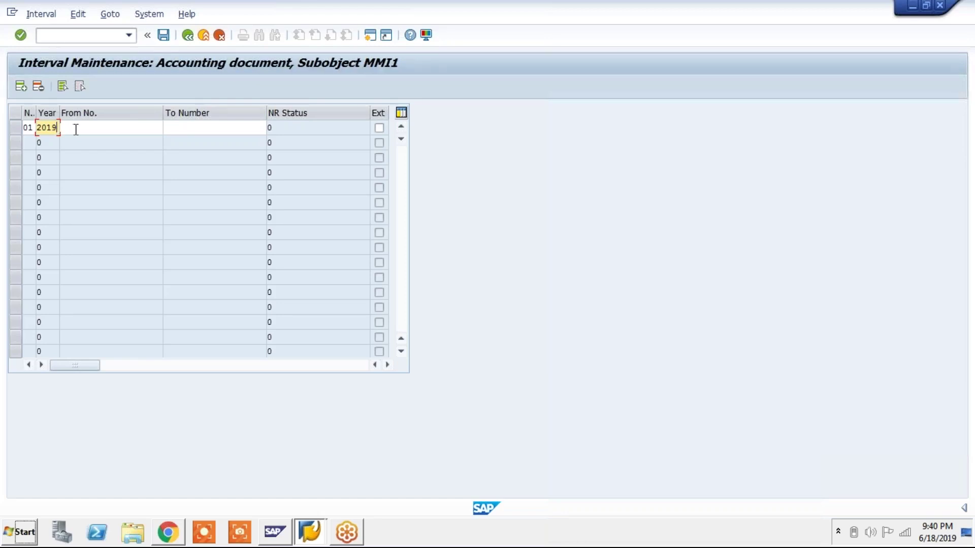
click(76, 130)
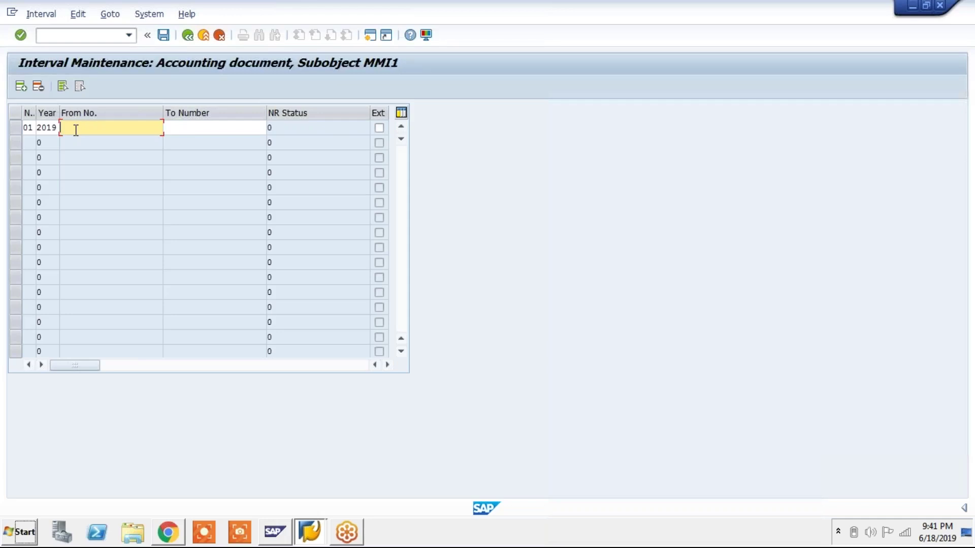
text(1)
click(244, 127)
text(10000)
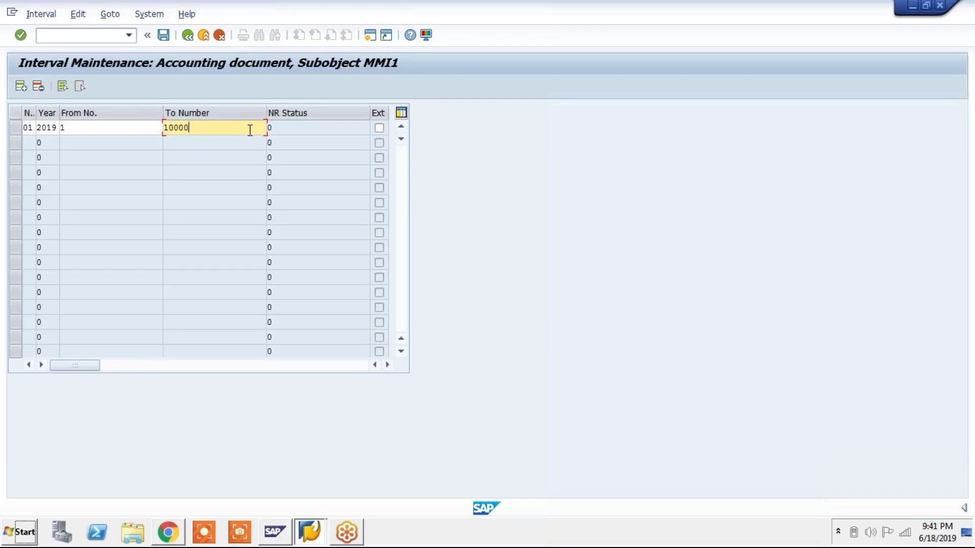
click(165, 39)
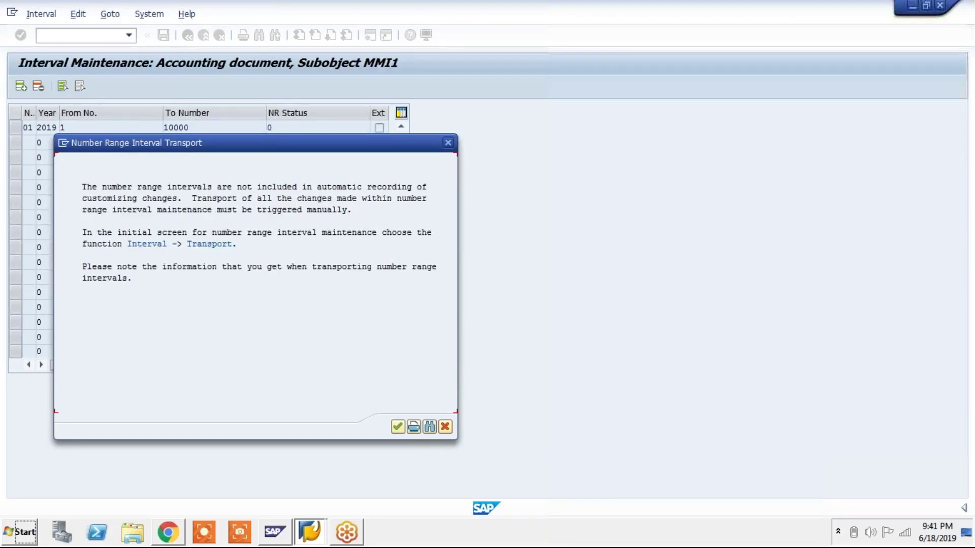
key(Return)
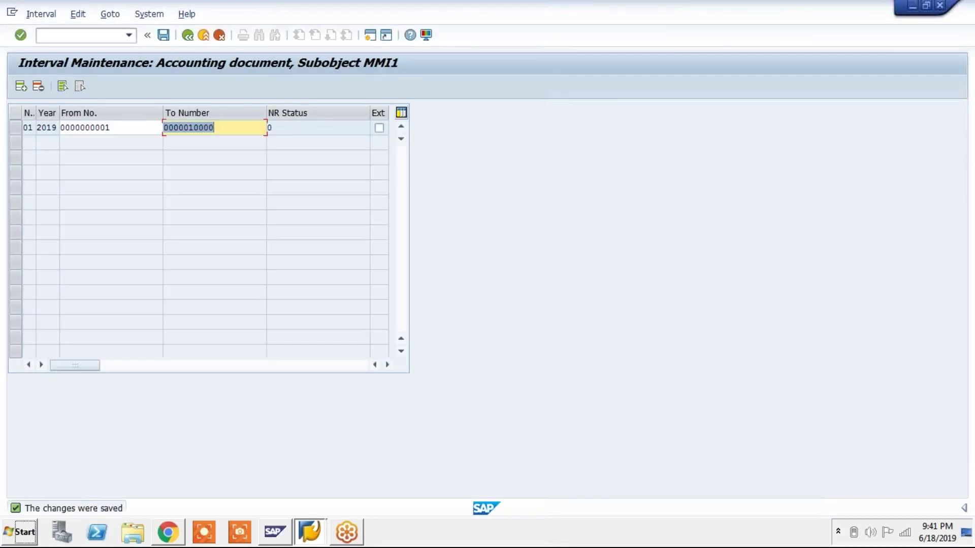